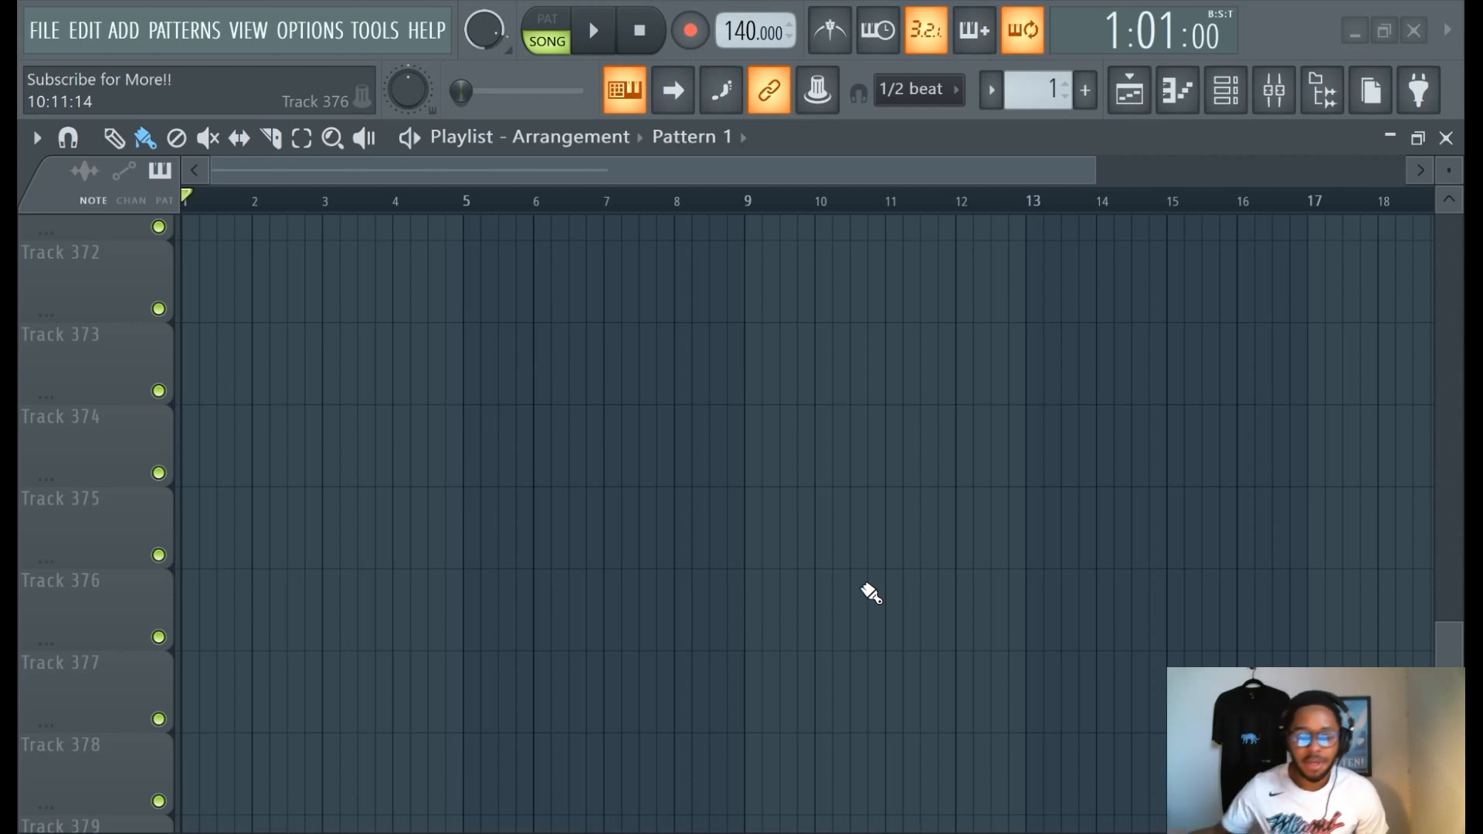
Add a Sytrus instrument channel to the project.
{"action": "left_click", "coordinate": [123, 31]}
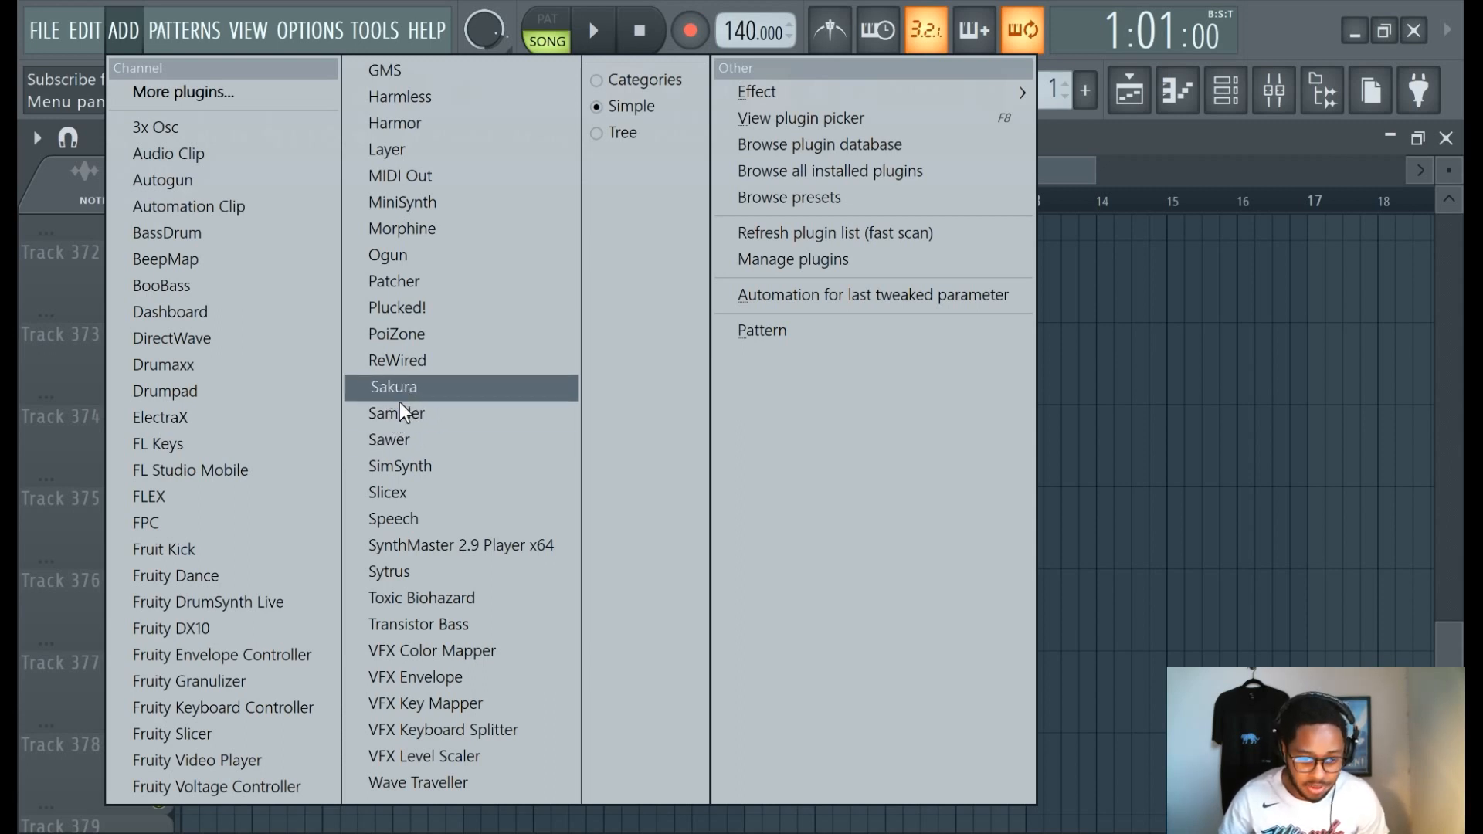
{"action": "left_click", "coordinate": [427, 565]}
{"action": "left_click_drag", "start_coordinate": [522, 171], "coordinate": [576, 155]}
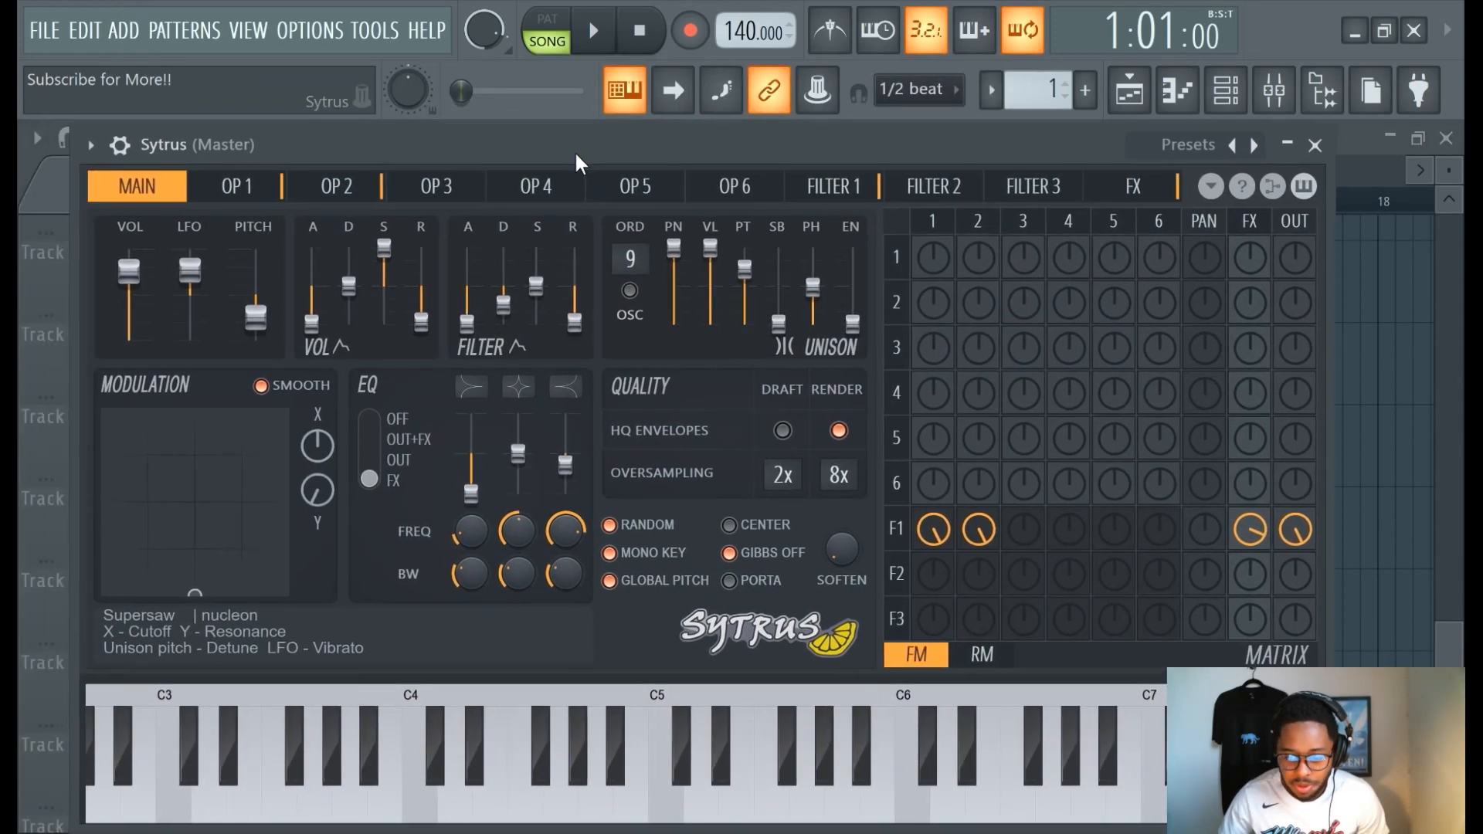
Browse the Sytrus presets, load Violin ensemble and switch to Violin ensemble 2, closing the instrument when done.
{"action": "left_click", "coordinate": [1186, 147]}
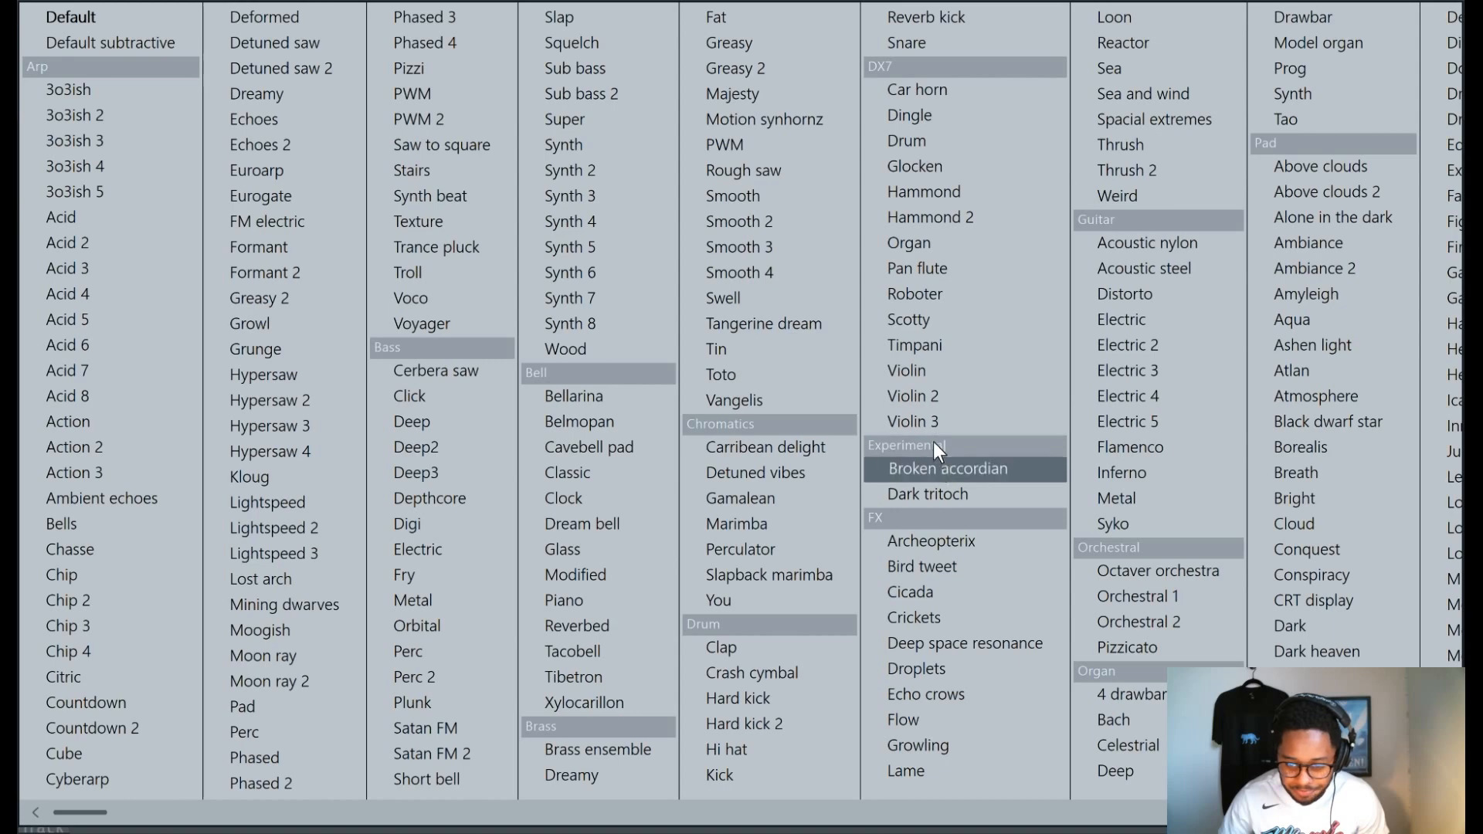
{"action": "scroll", "coordinate": [1017, 415], "scroll_direction": "right", "scroll_amount": 3}
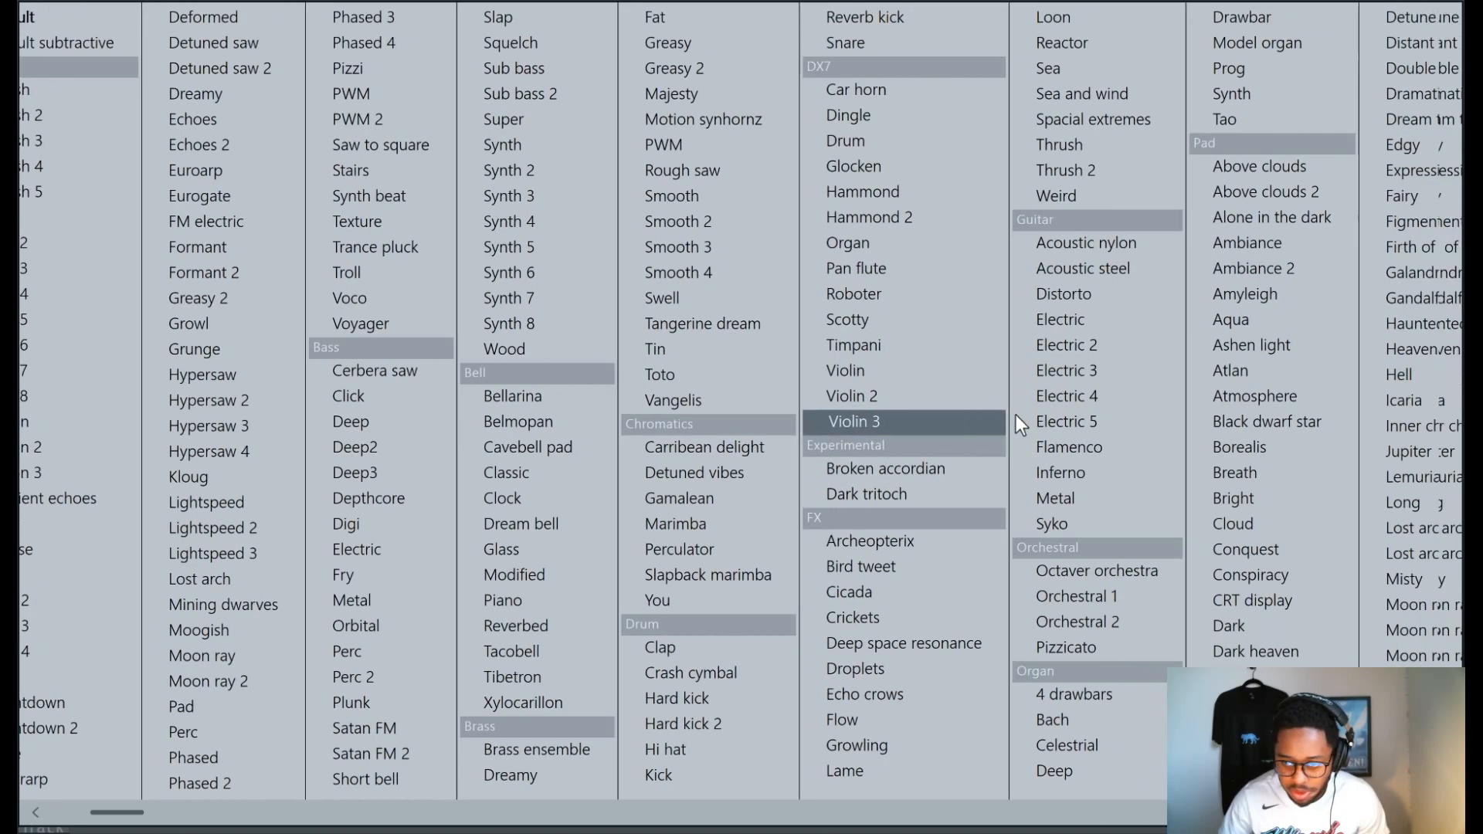
{"action": "scroll", "coordinate": [1017, 415], "scroll_direction": "right", "scroll_amount": 7}
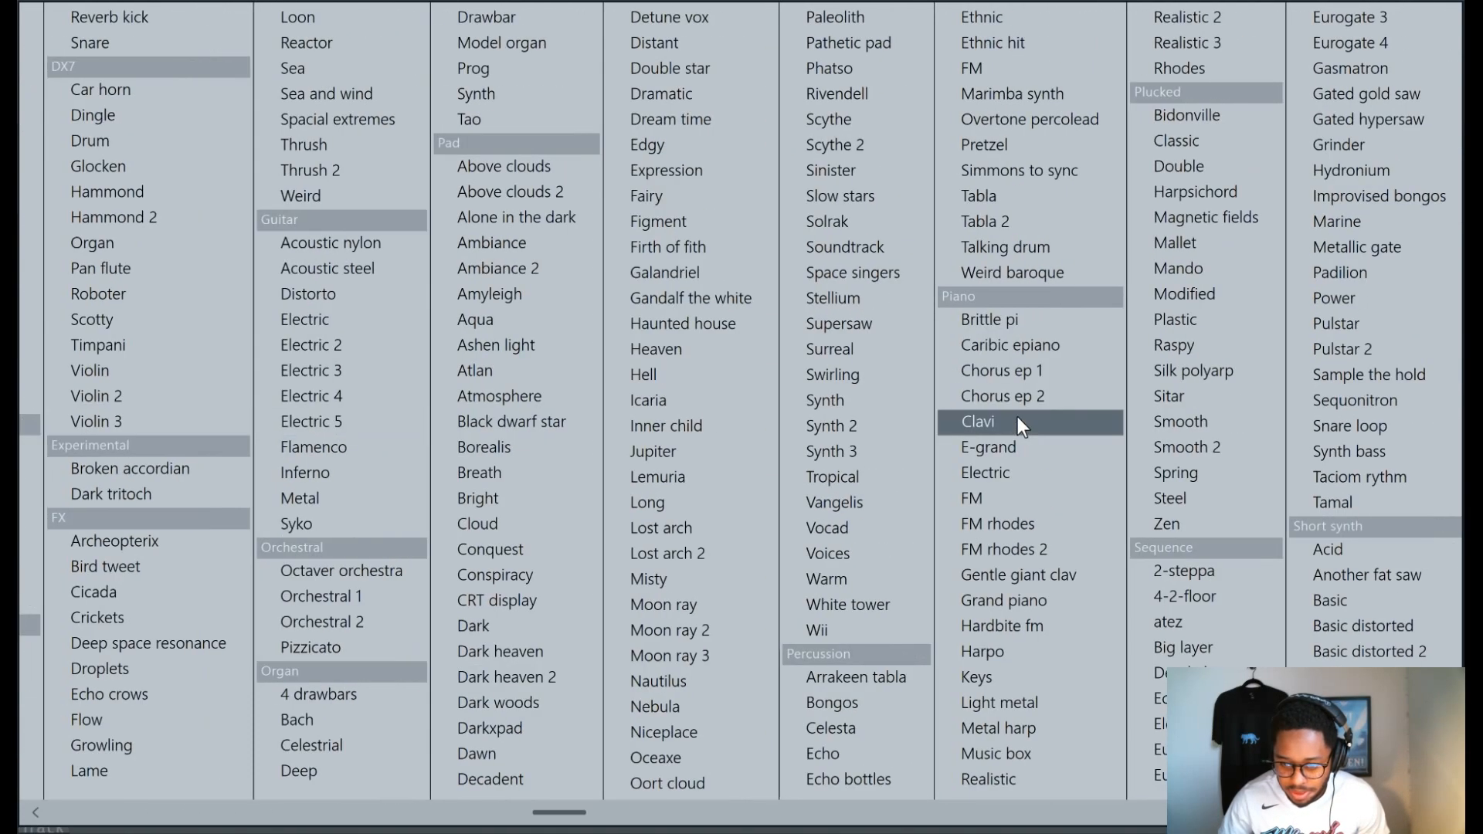
{"action": "scroll", "coordinate": [1017, 417], "scroll_direction": "right", "scroll_amount": 5}
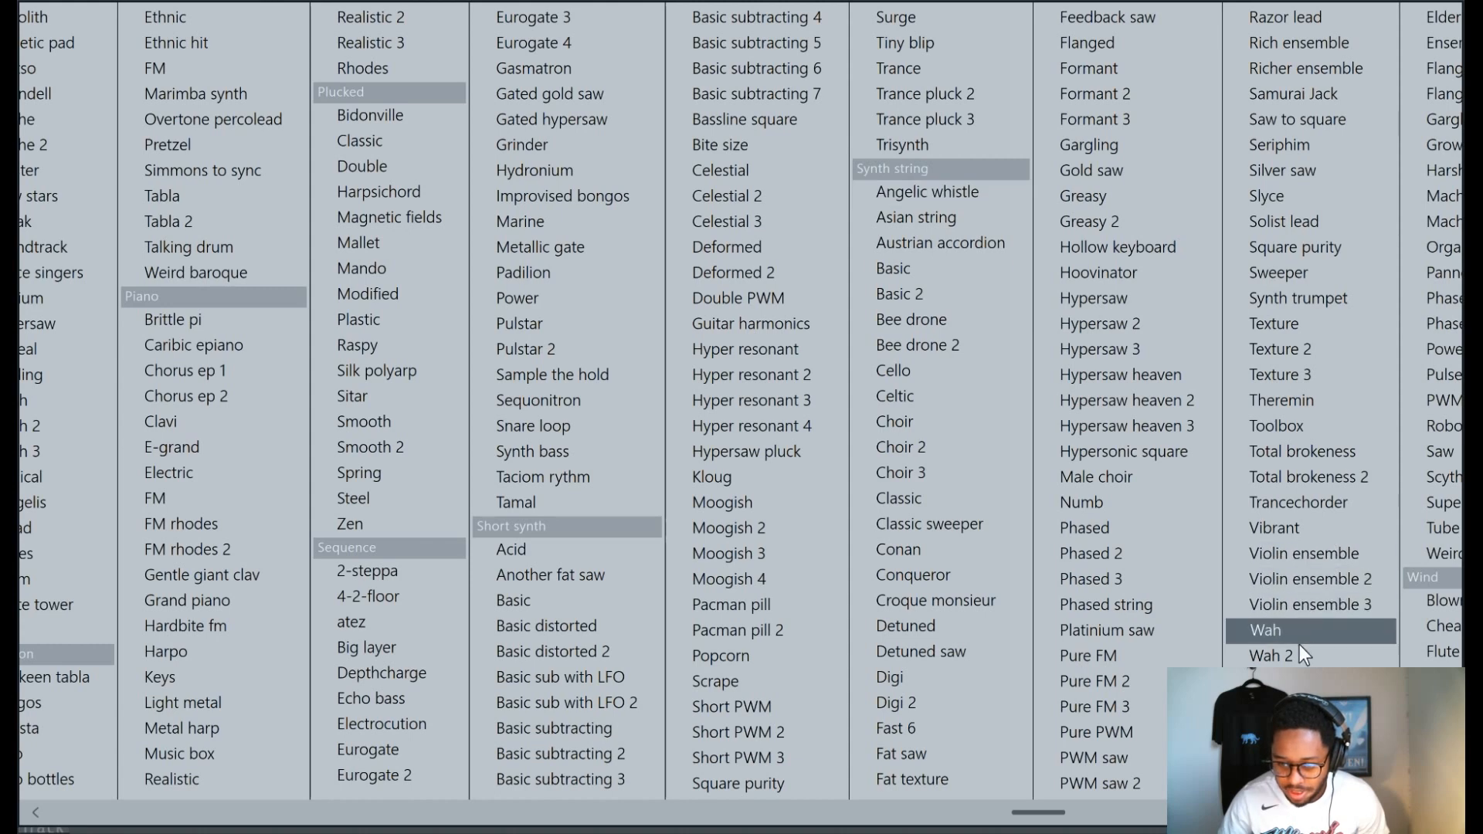
{"action": "left_click", "coordinate": [1304, 553]}
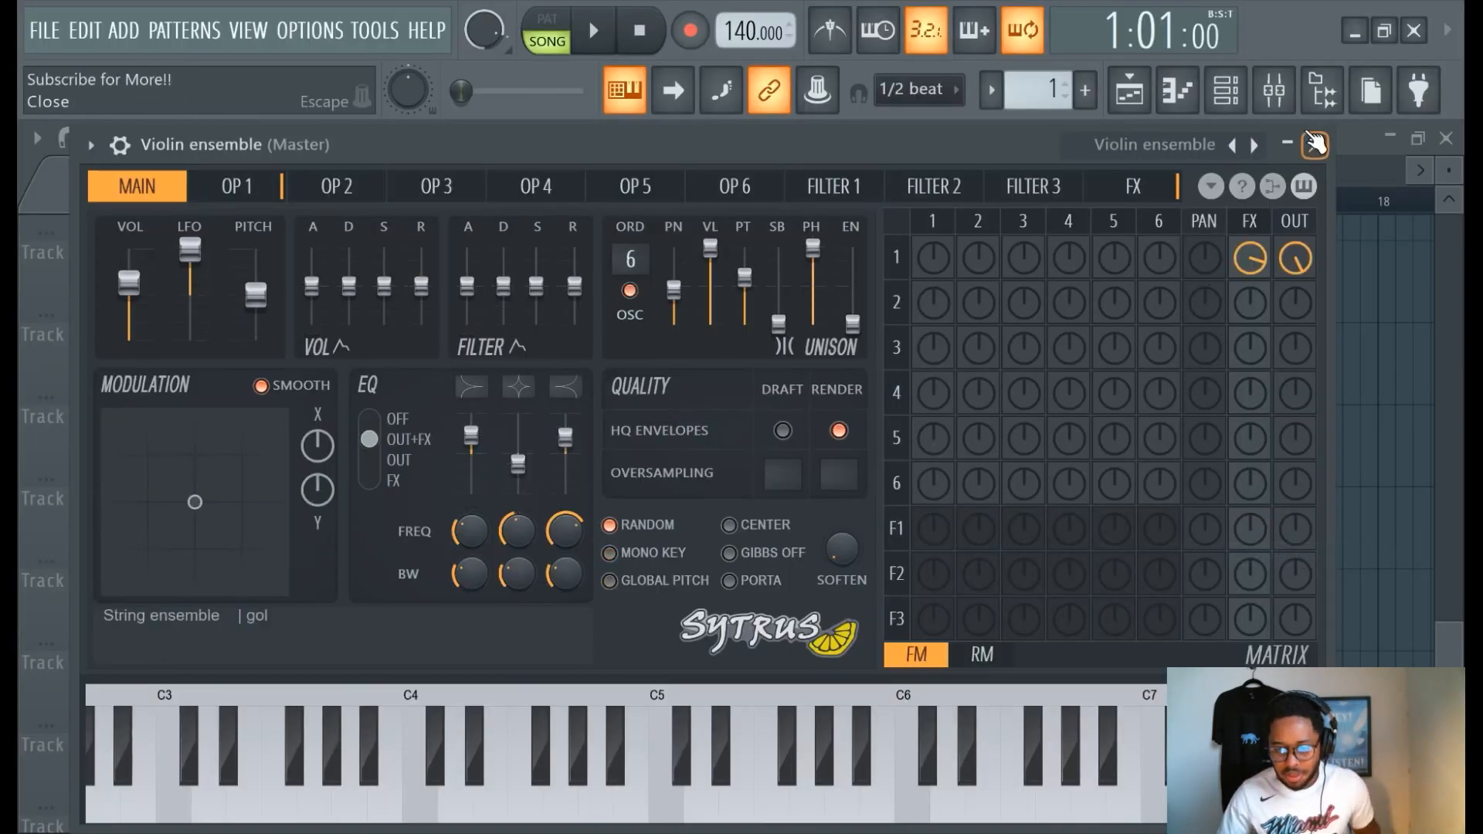
{"action": "left_click", "coordinate": [1253, 146]}
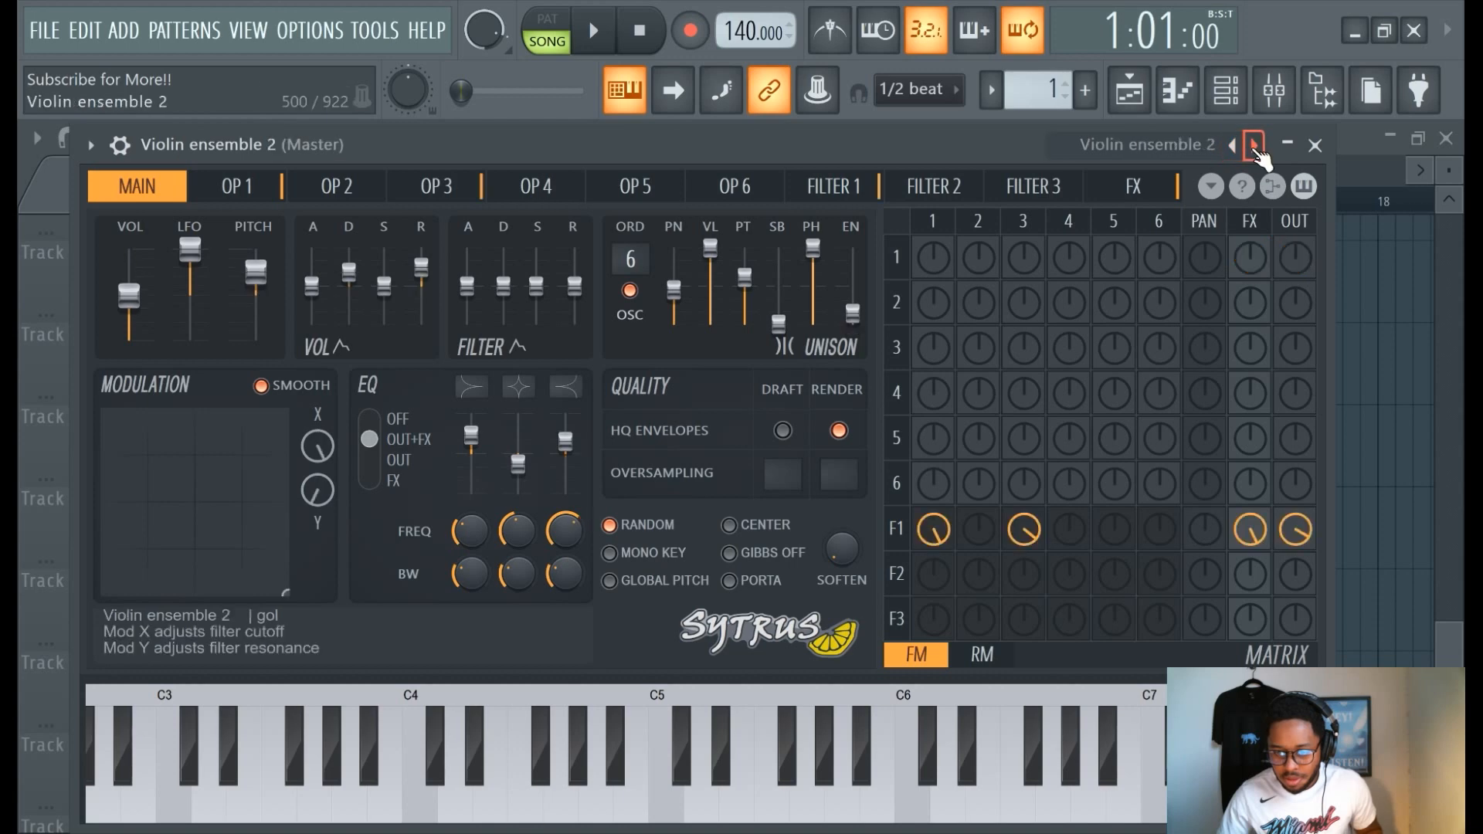
{"action": "left_click", "coordinate": [1315, 144]}
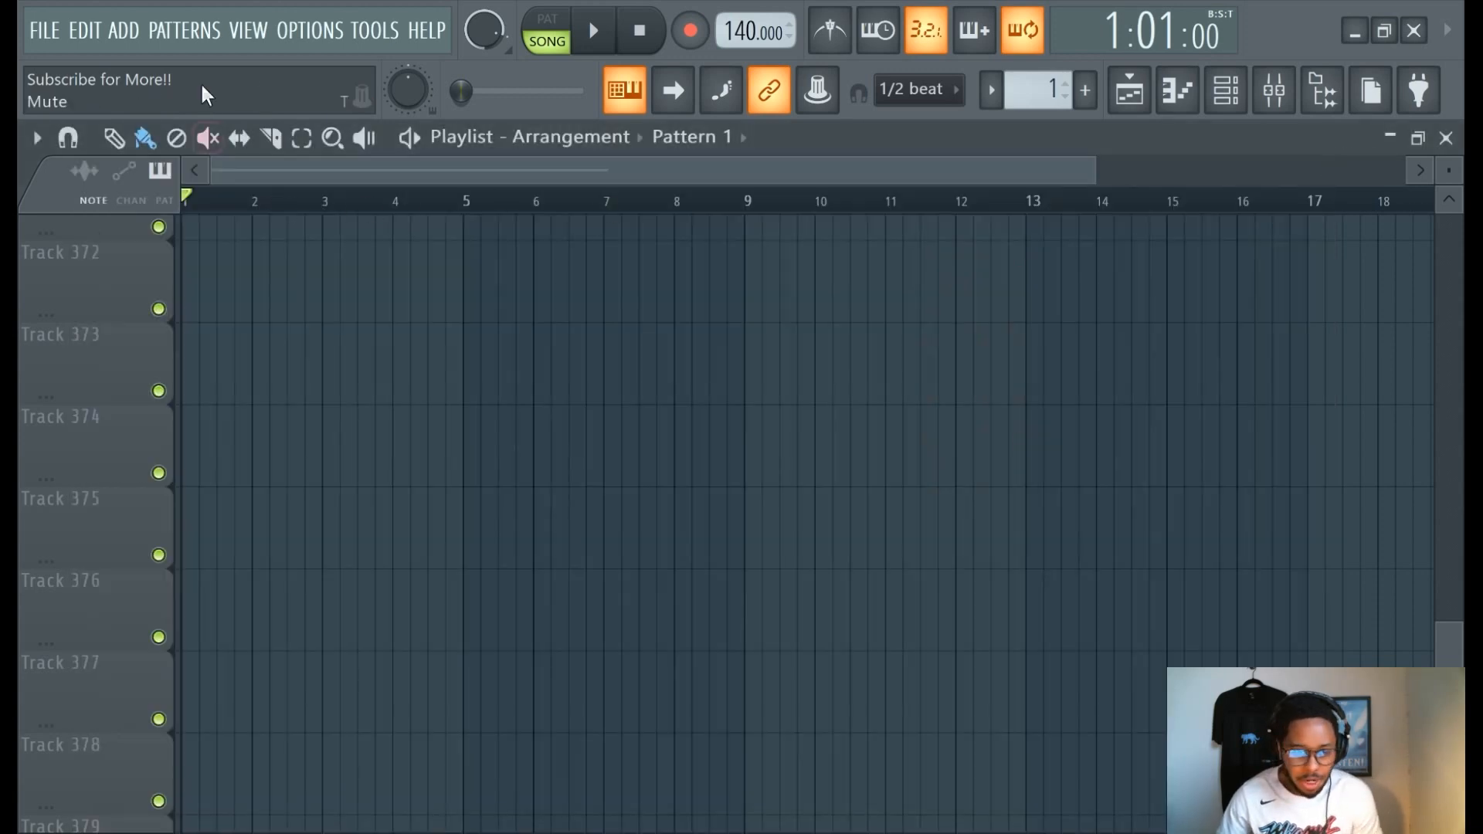
Add a FLEX instrument channel and load the Violins Pizzicato preset from the Essential Strings pack.
{"action": "left_click", "coordinate": [127, 32]}
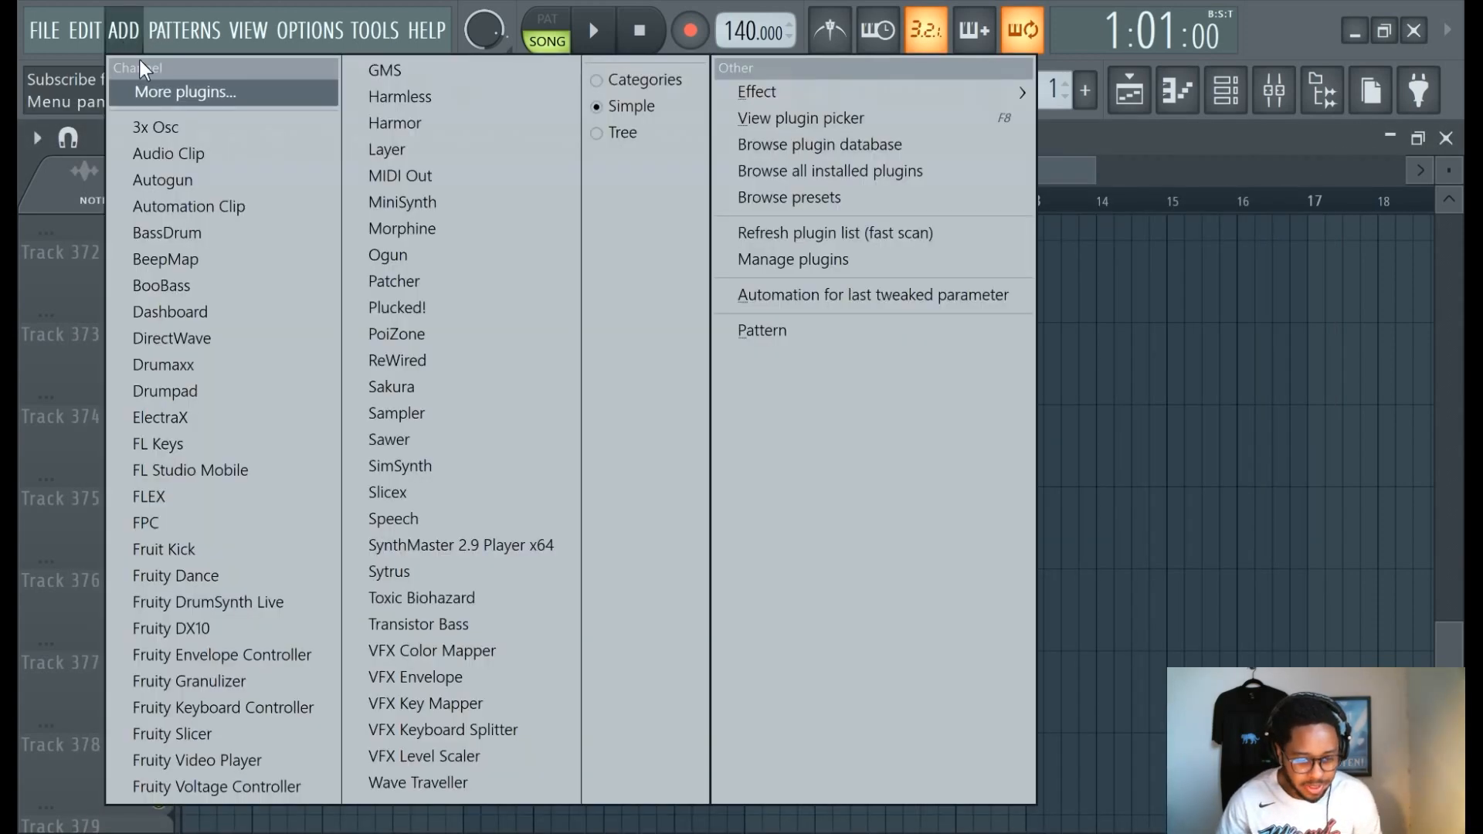
{"action": "left_click", "coordinate": [247, 497]}
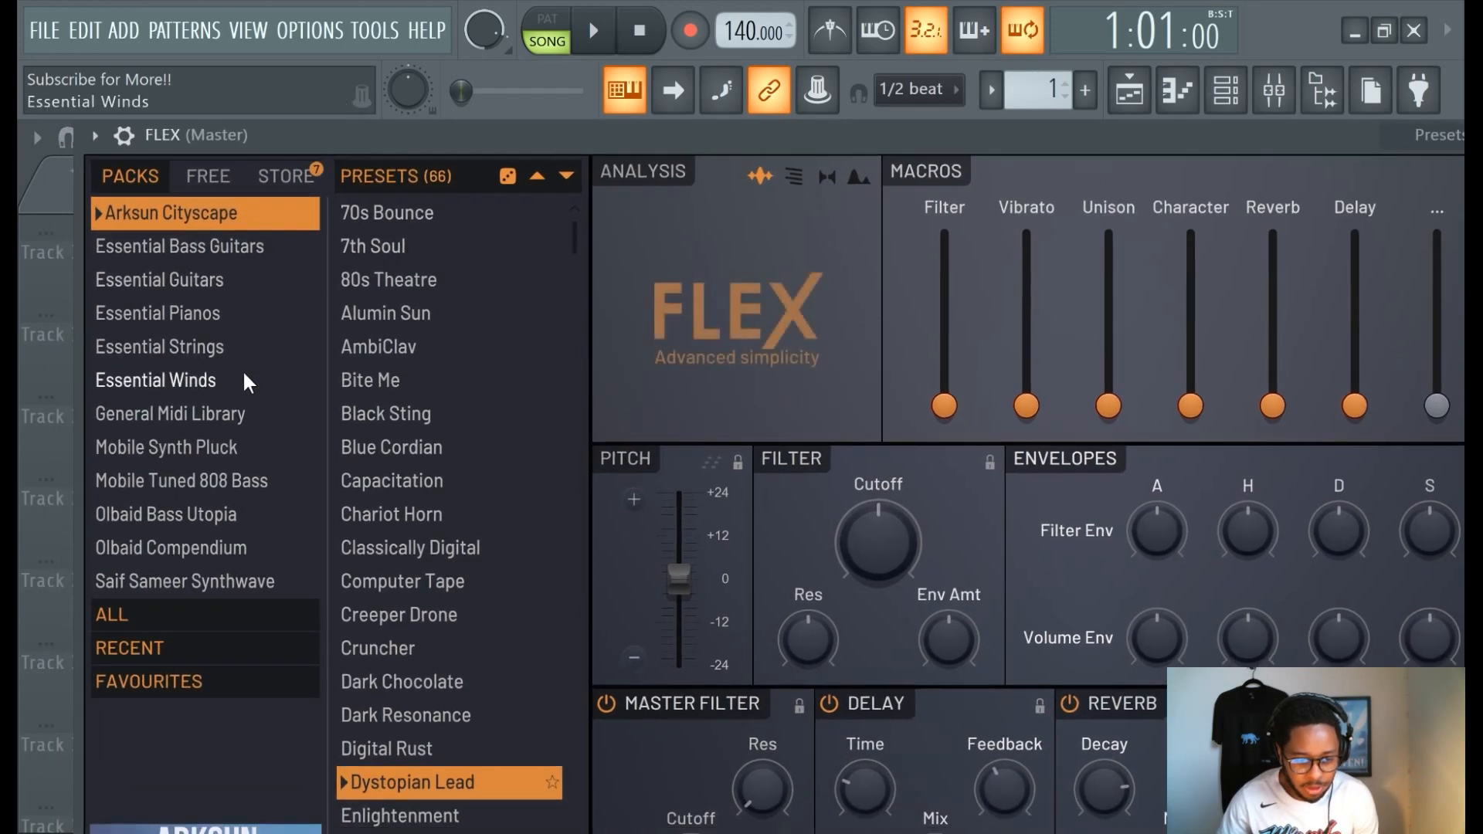
{"action": "left_click", "coordinate": [228, 354]}
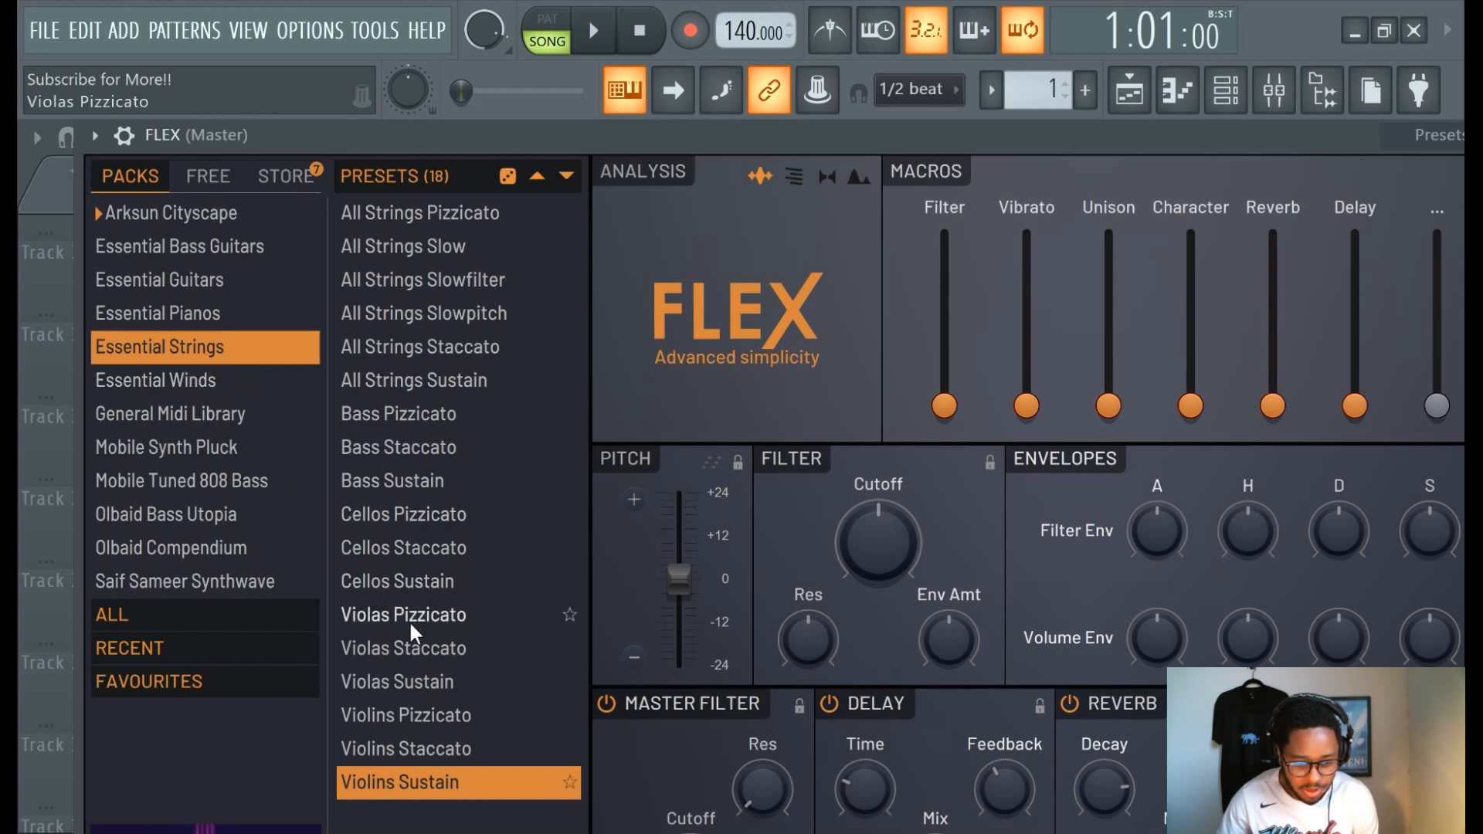
{"action": "left_click", "coordinate": [389, 712]}
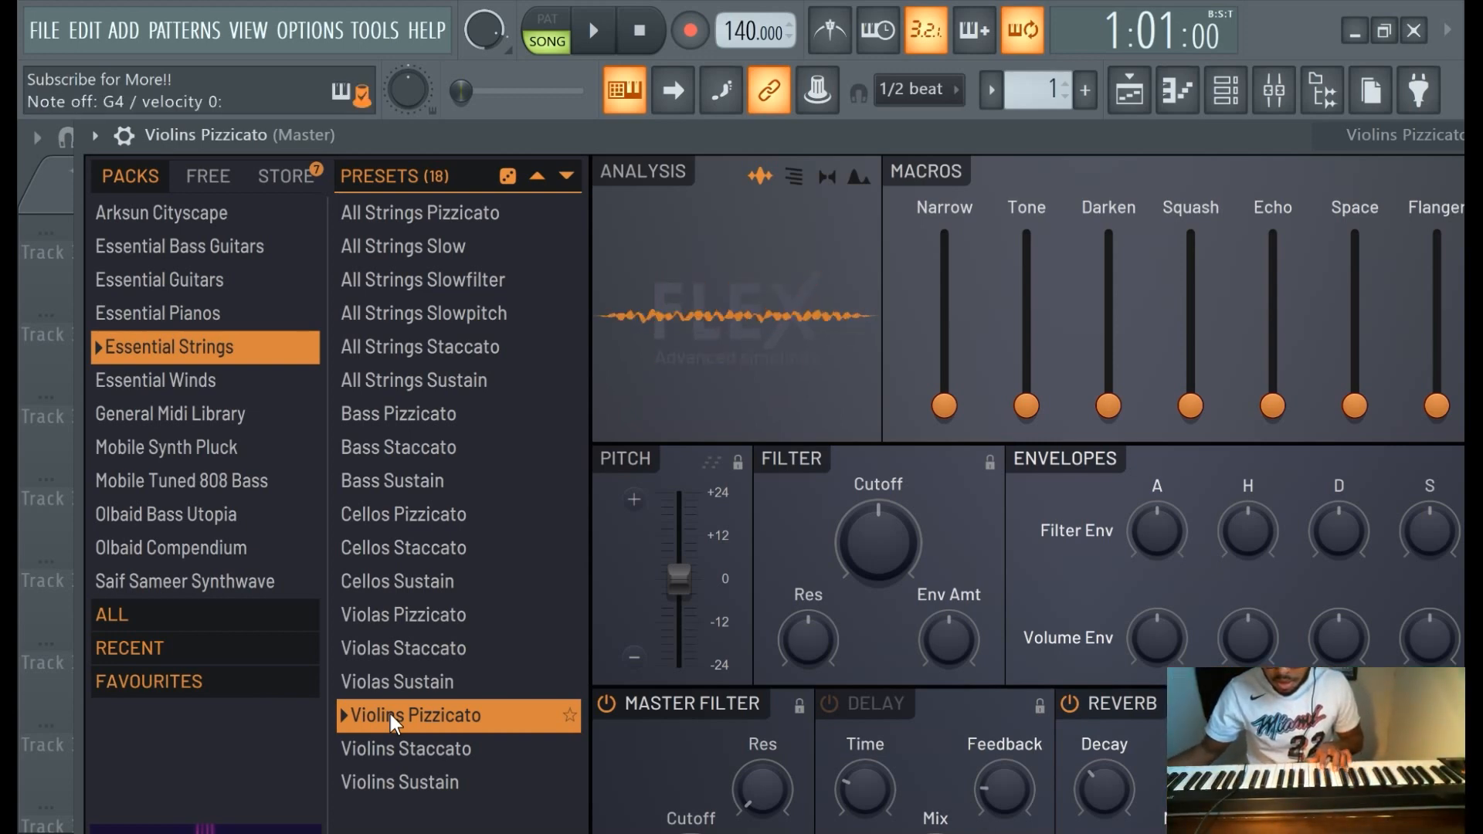
Return to the playlist and place Pattern 1 on Track 1 across the first eight bars.
{"action": "left_click", "coordinate": [1175, 97]}
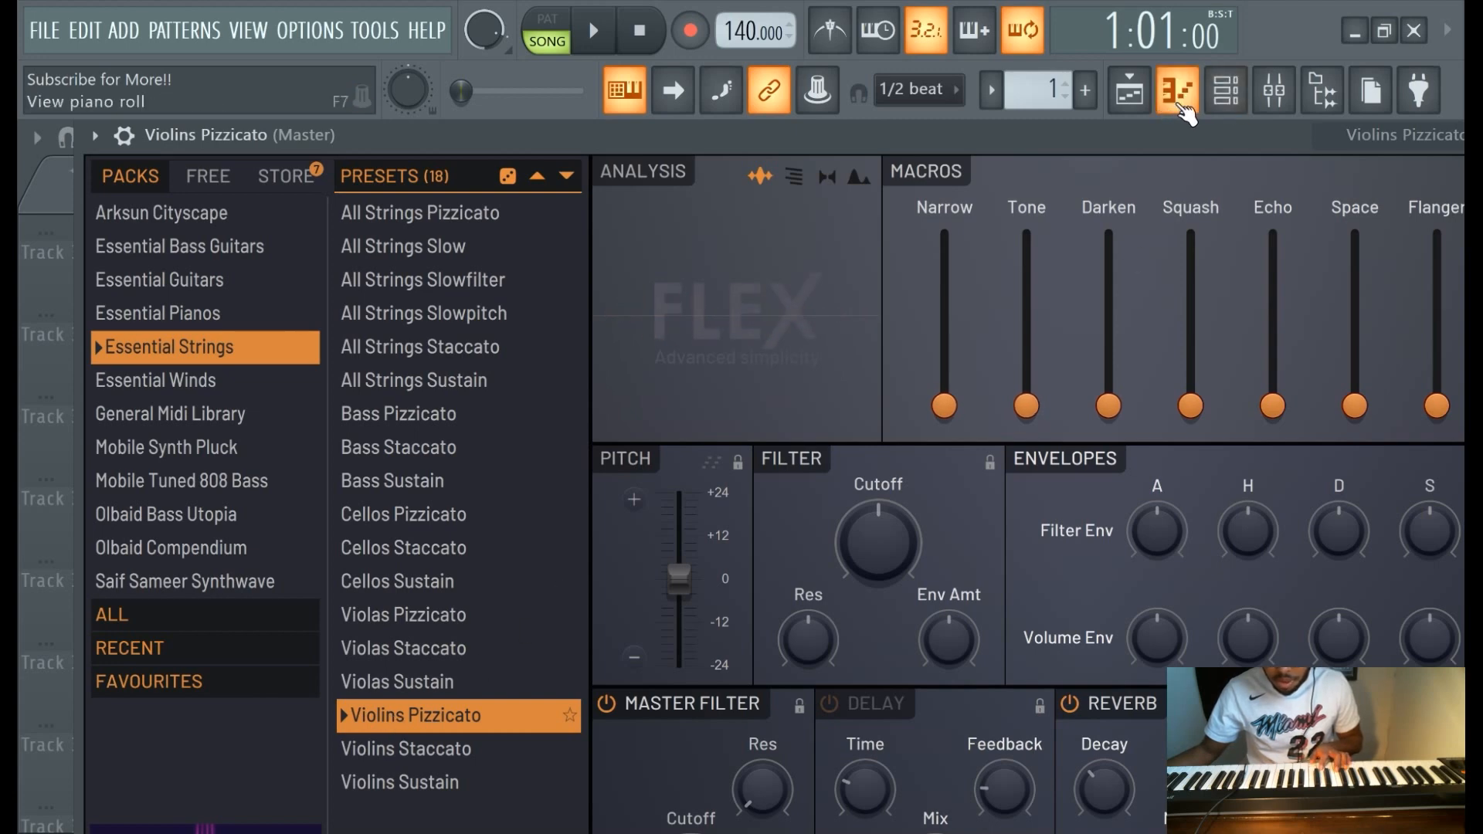
{"action": "left_click", "coordinate": [1139, 107]}
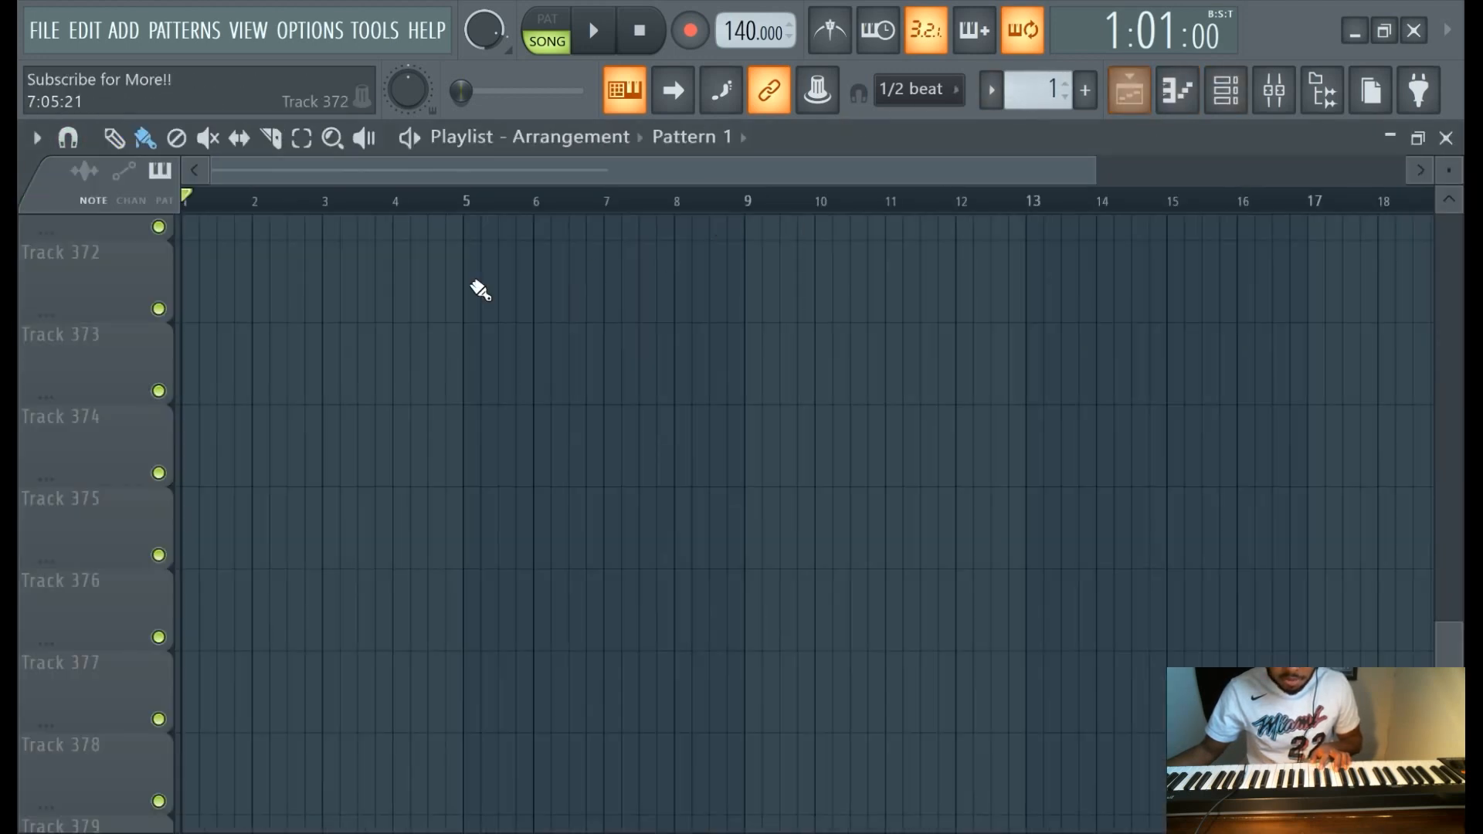
{"action": "scroll", "coordinate": [944, 486], "scroll_direction": "up", "scroll_amount": 12}
{"action": "left_click_drag", "start_coordinate": [1454, 625], "coordinate": [1346, 164]}
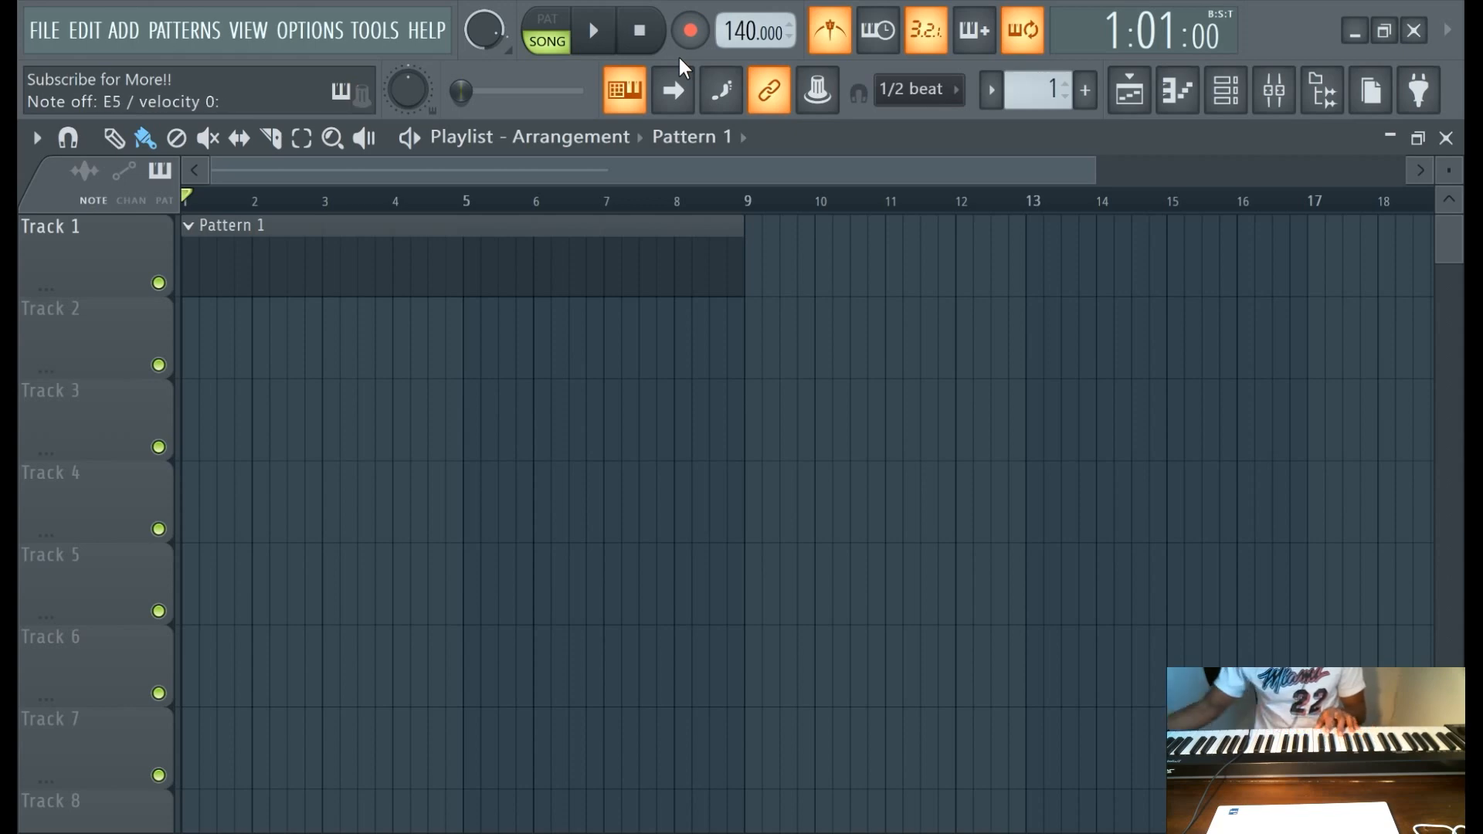
Open the Violins Pizzicato piano roll, start playback and set the project tempo to 126 BPM.
{"action": "left_click", "coordinate": [1190, 94]}
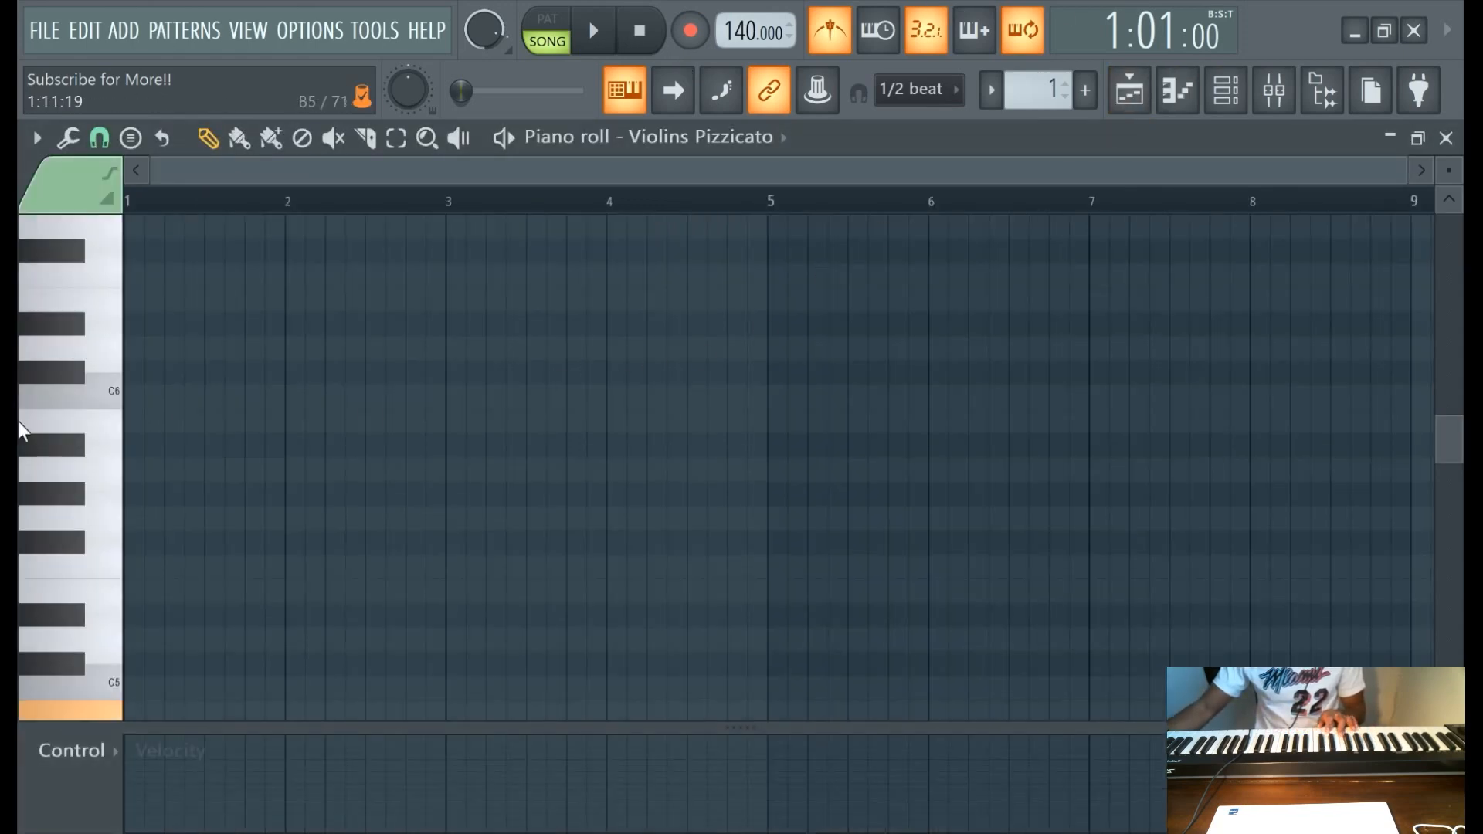
{"action": "scroll", "coordinate": [193, 429], "scroll_direction": "down", "scroll_amount": 4}
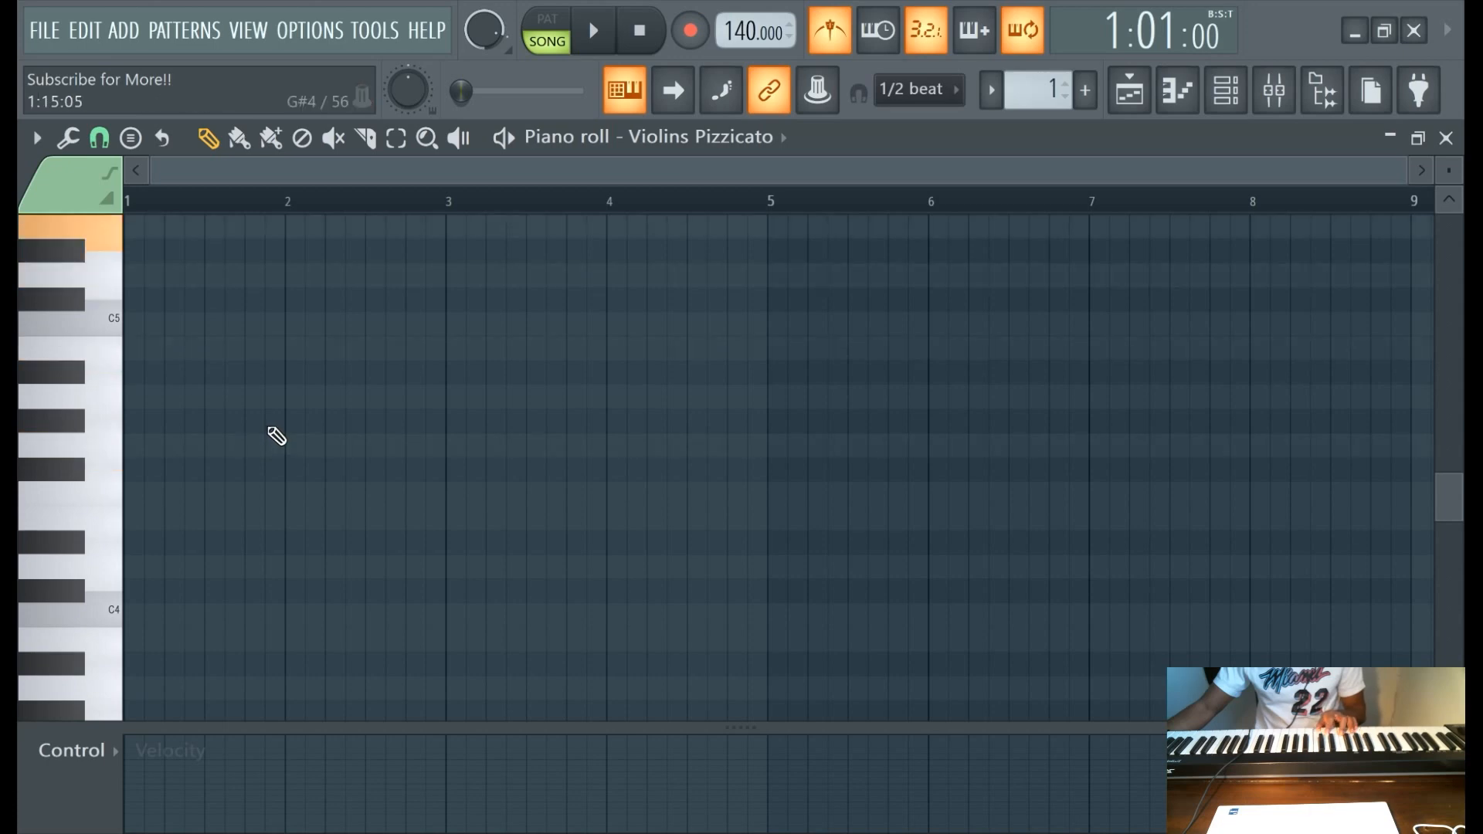
{"action": "scroll", "coordinate": [278, 433], "scroll_direction": "up", "scroll_amount": 2}
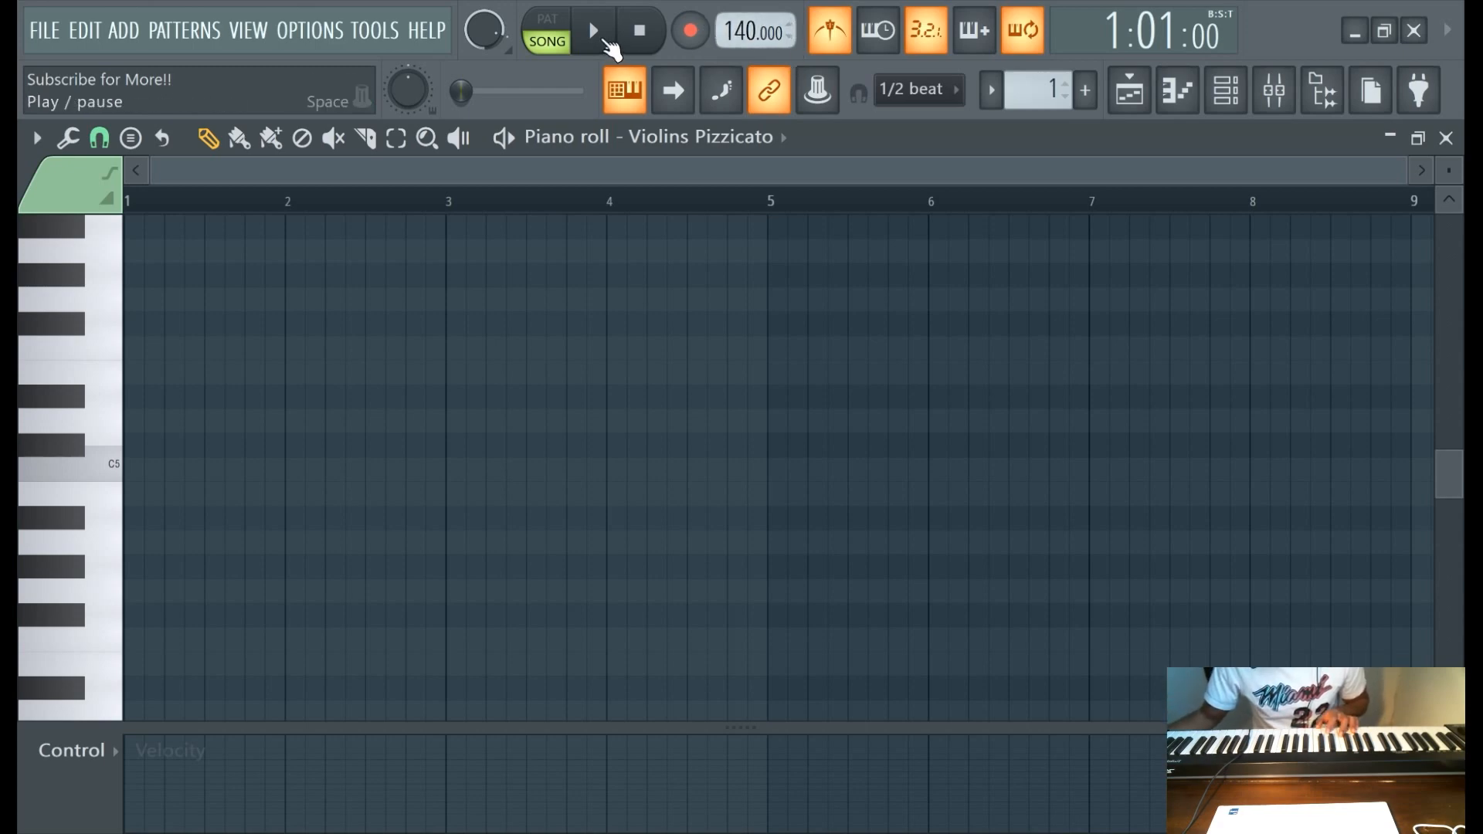
{"action": "left_click", "coordinate": [608, 44]}
{"action": "left_click_drag", "start_coordinate": [739, 31], "coordinate": [739, 28]}
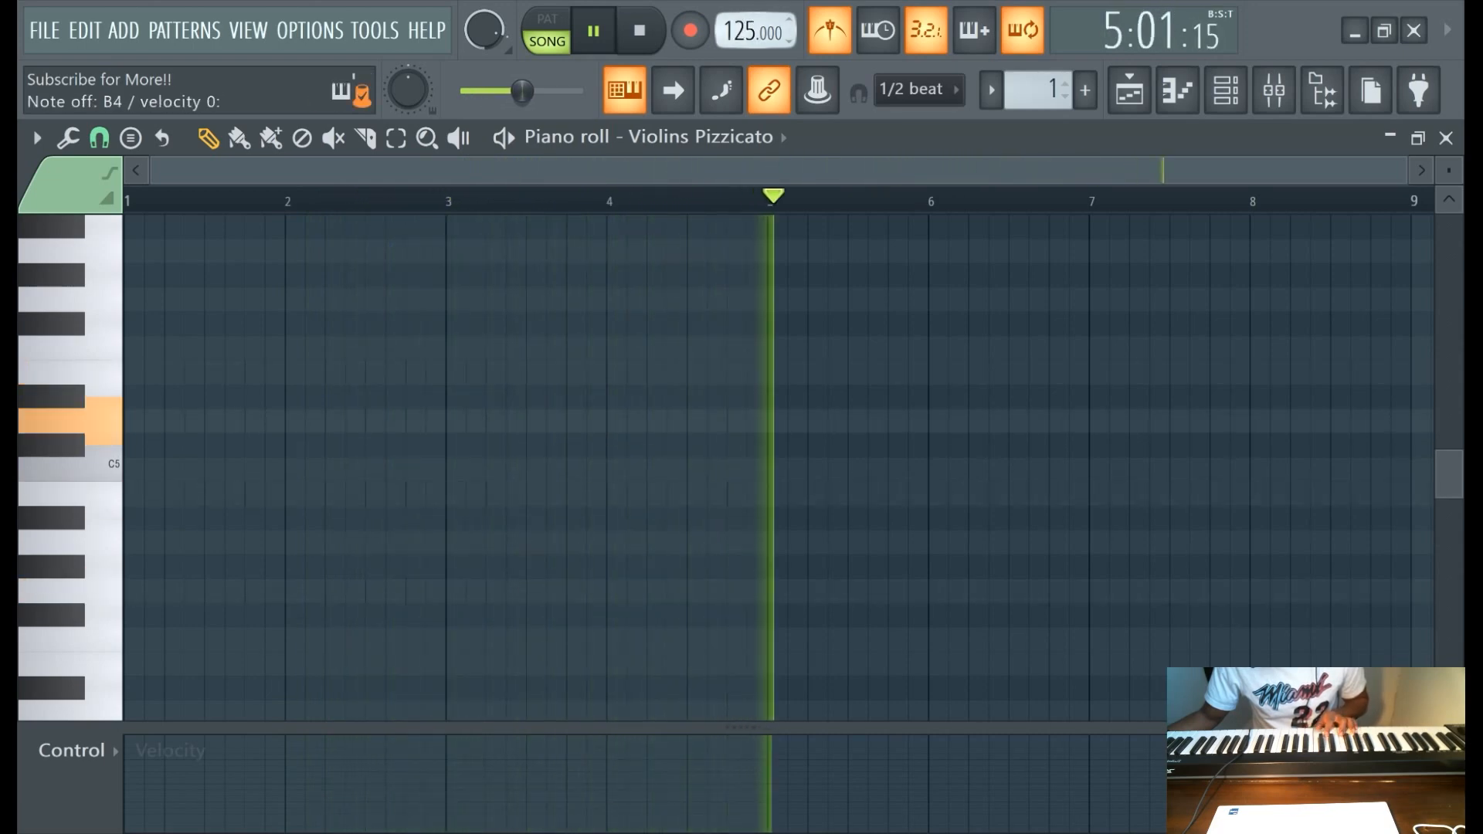
{"action": "left_click_drag", "start_coordinate": [739, 31], "coordinate": [739, 29]}
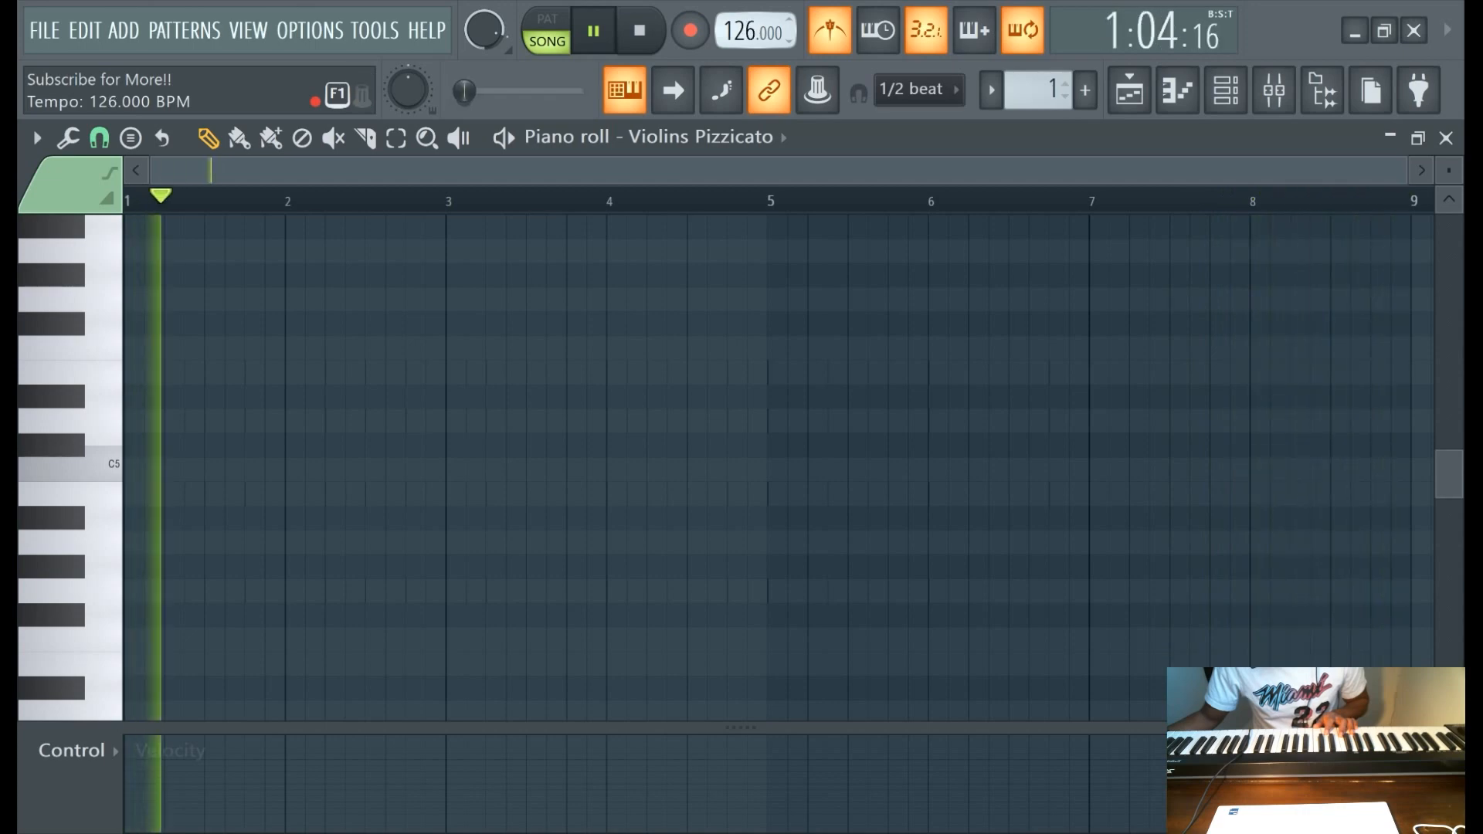
Turn off loop recording and record an eight-bar pizzicato melody into Pattern 1 from the start of the song.
{"action": "left_click", "coordinate": [1023, 30]}
{"action": "left_click", "coordinate": [1130, 89]}
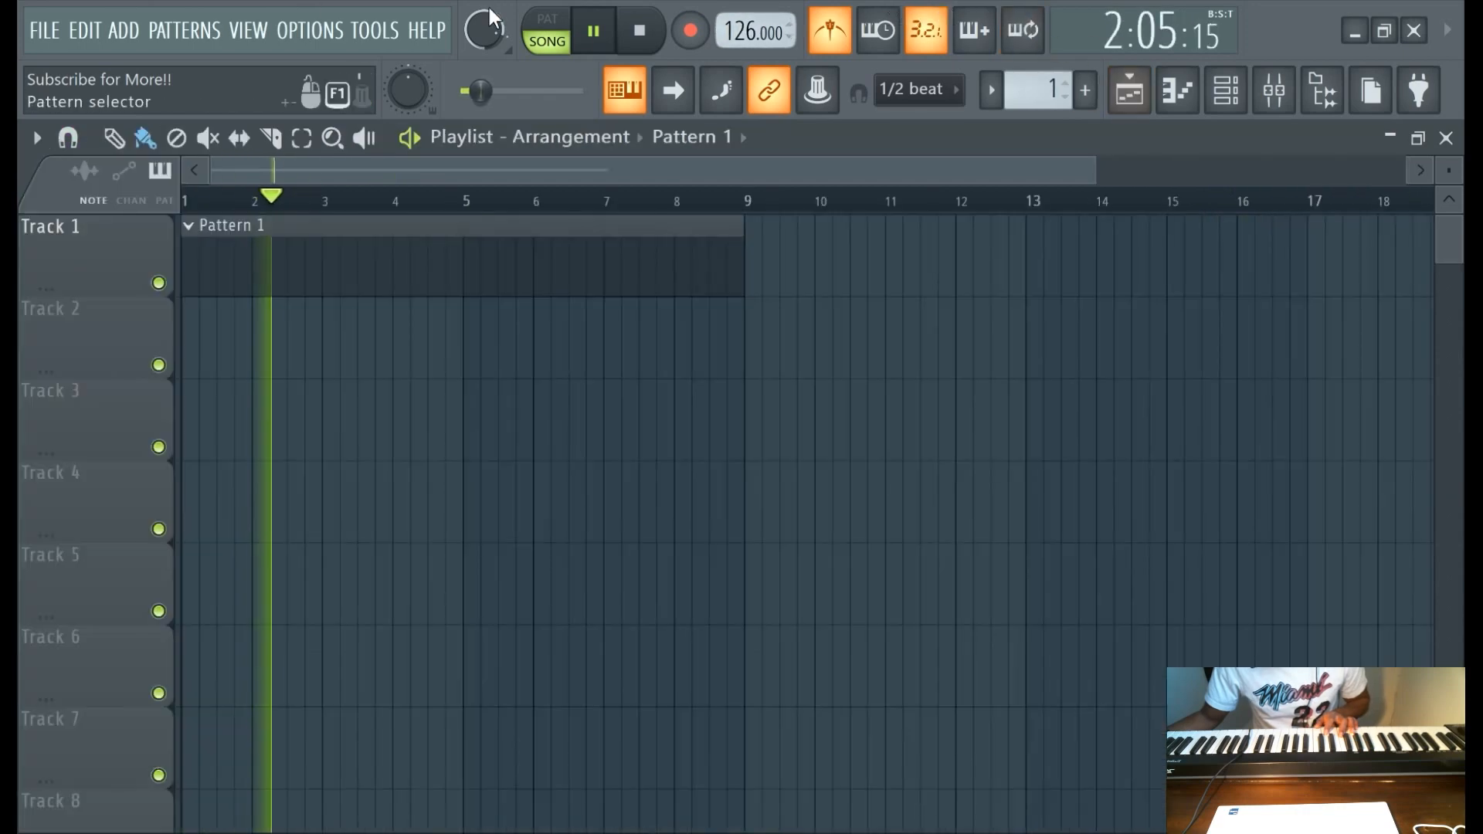
{"action": "left_click", "coordinate": [640, 30]}
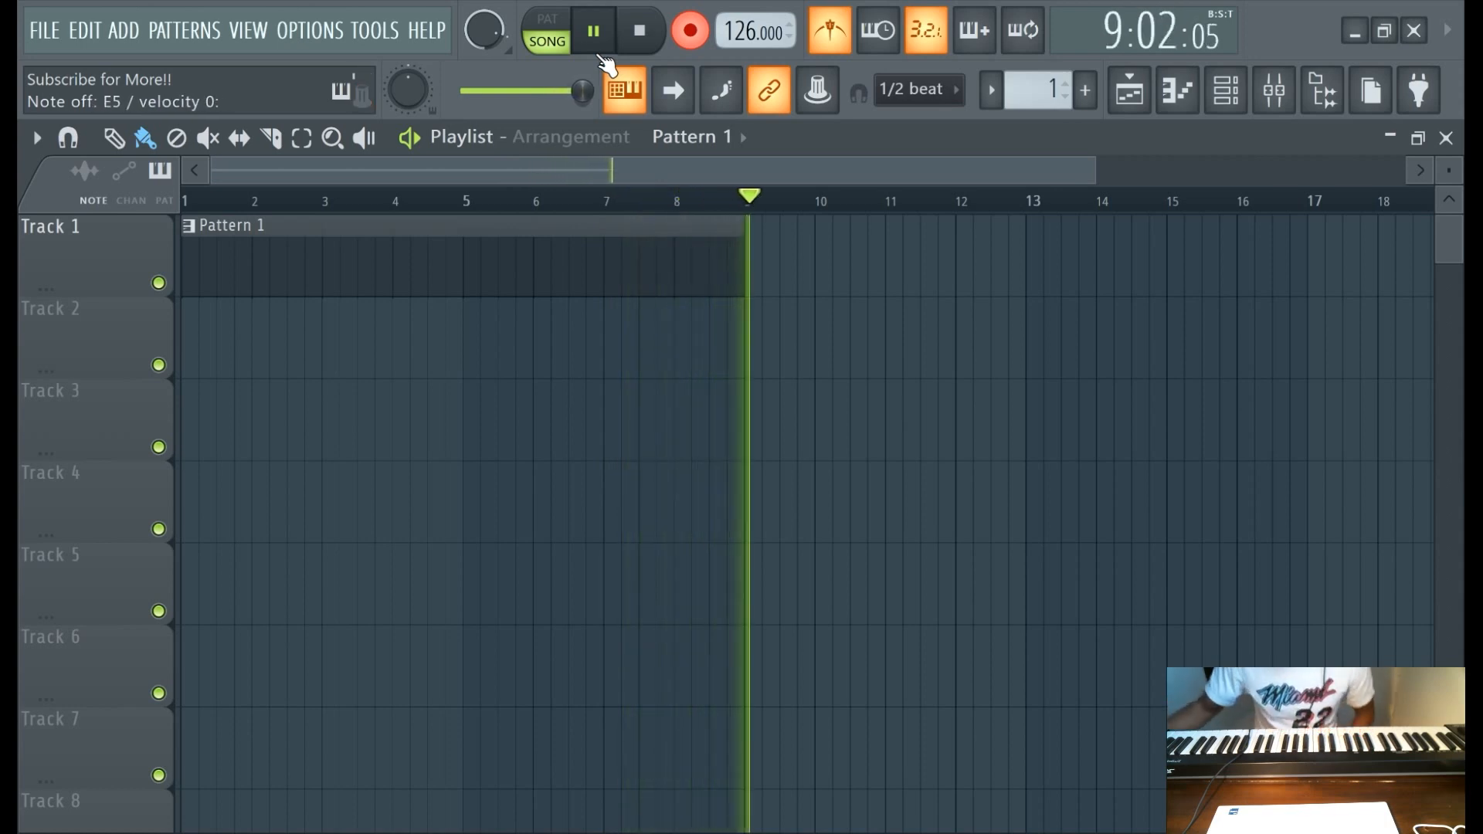
{"action": "left_click", "coordinate": [642, 40]}
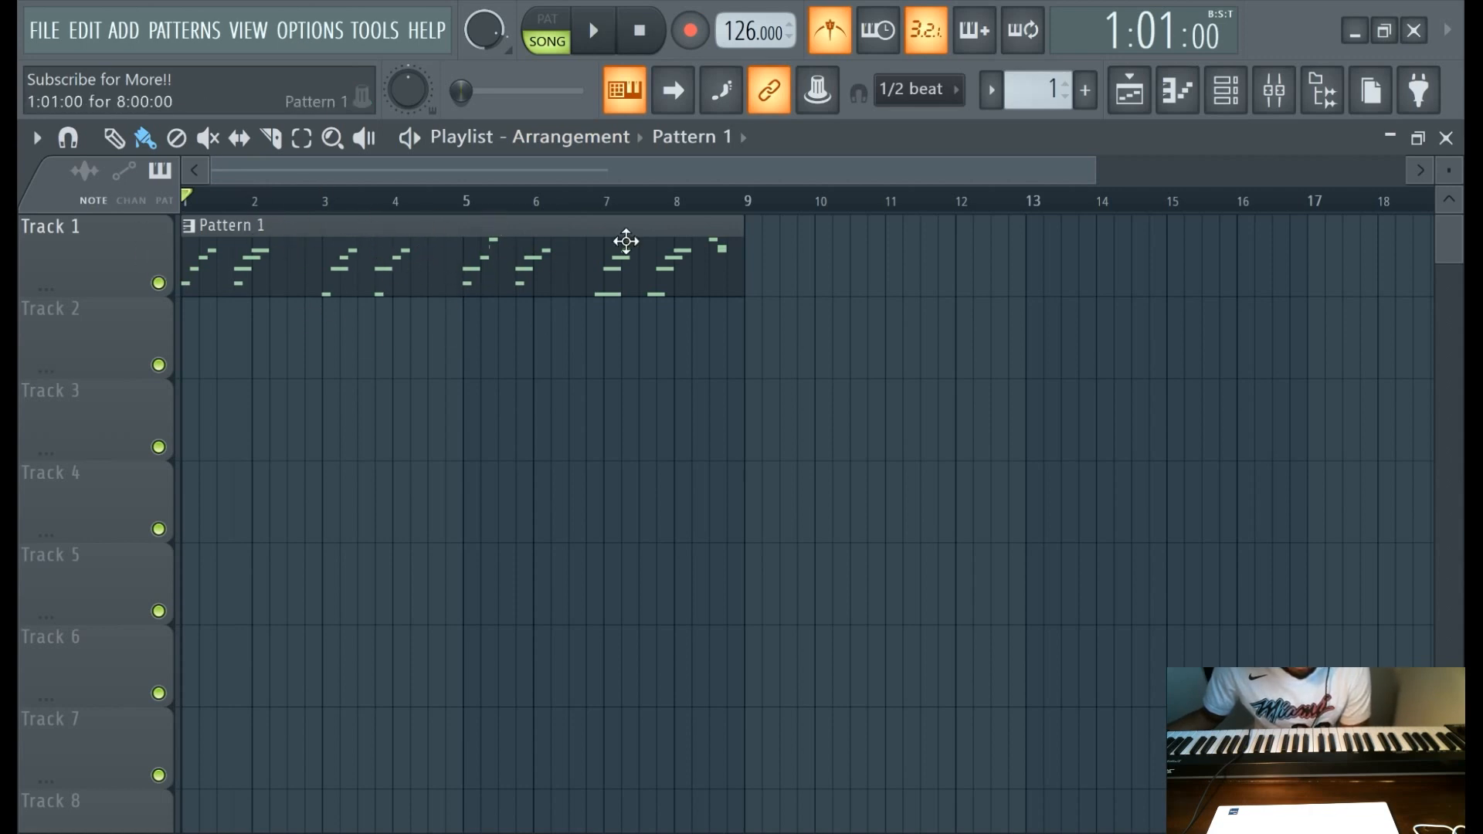
Open Pattern 1's recorded notes in the piano roll and review them from bar 1.
{"action": "double_click", "coordinate": [248, 240]}
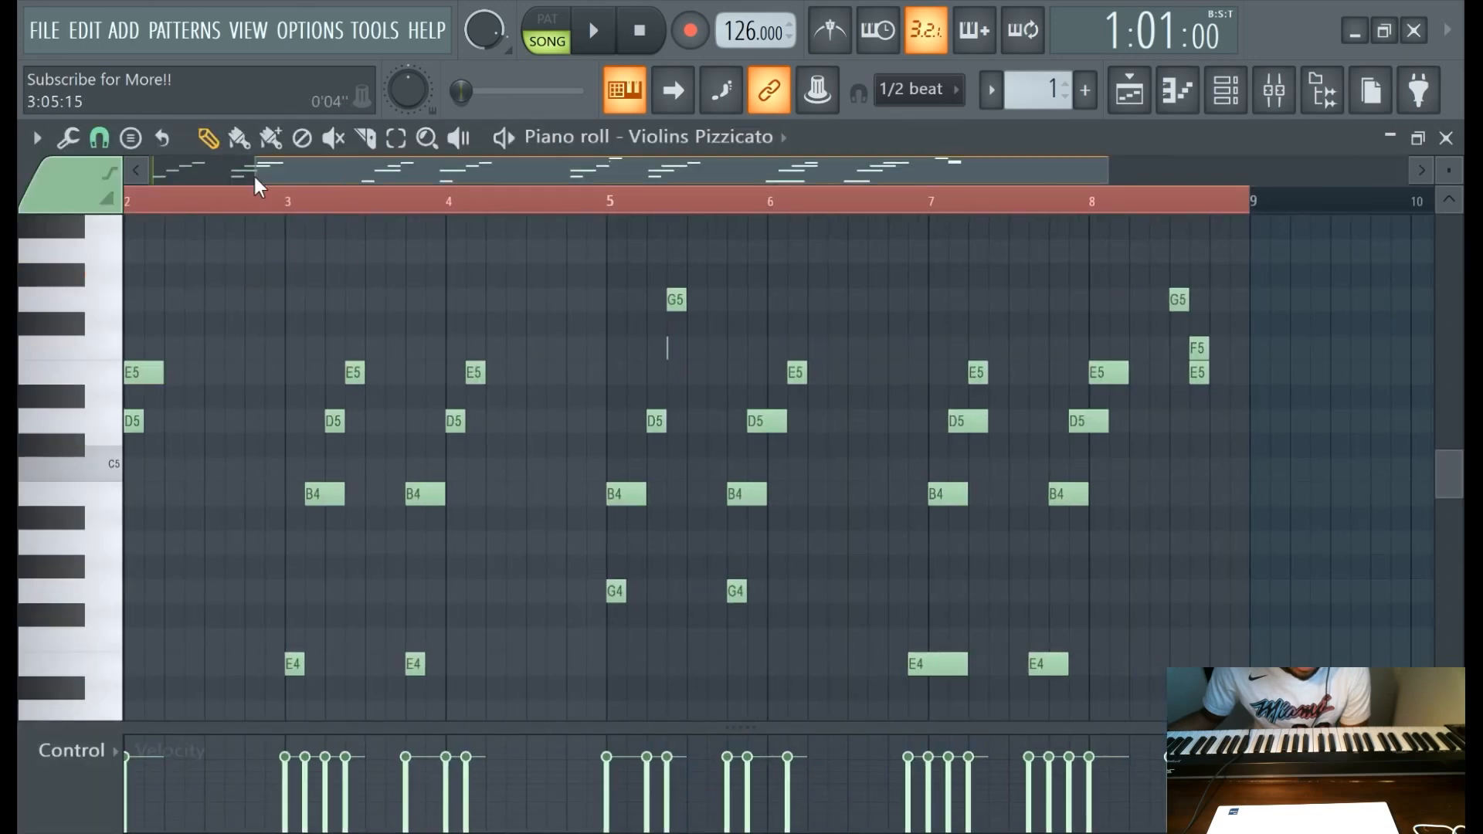
{"action": "left_click_drag", "start_coordinate": [255, 178], "coordinate": [153, 178]}
{"action": "scroll", "coordinate": [483, 373], "scroll_direction": "down", "scroll_amount": 2}
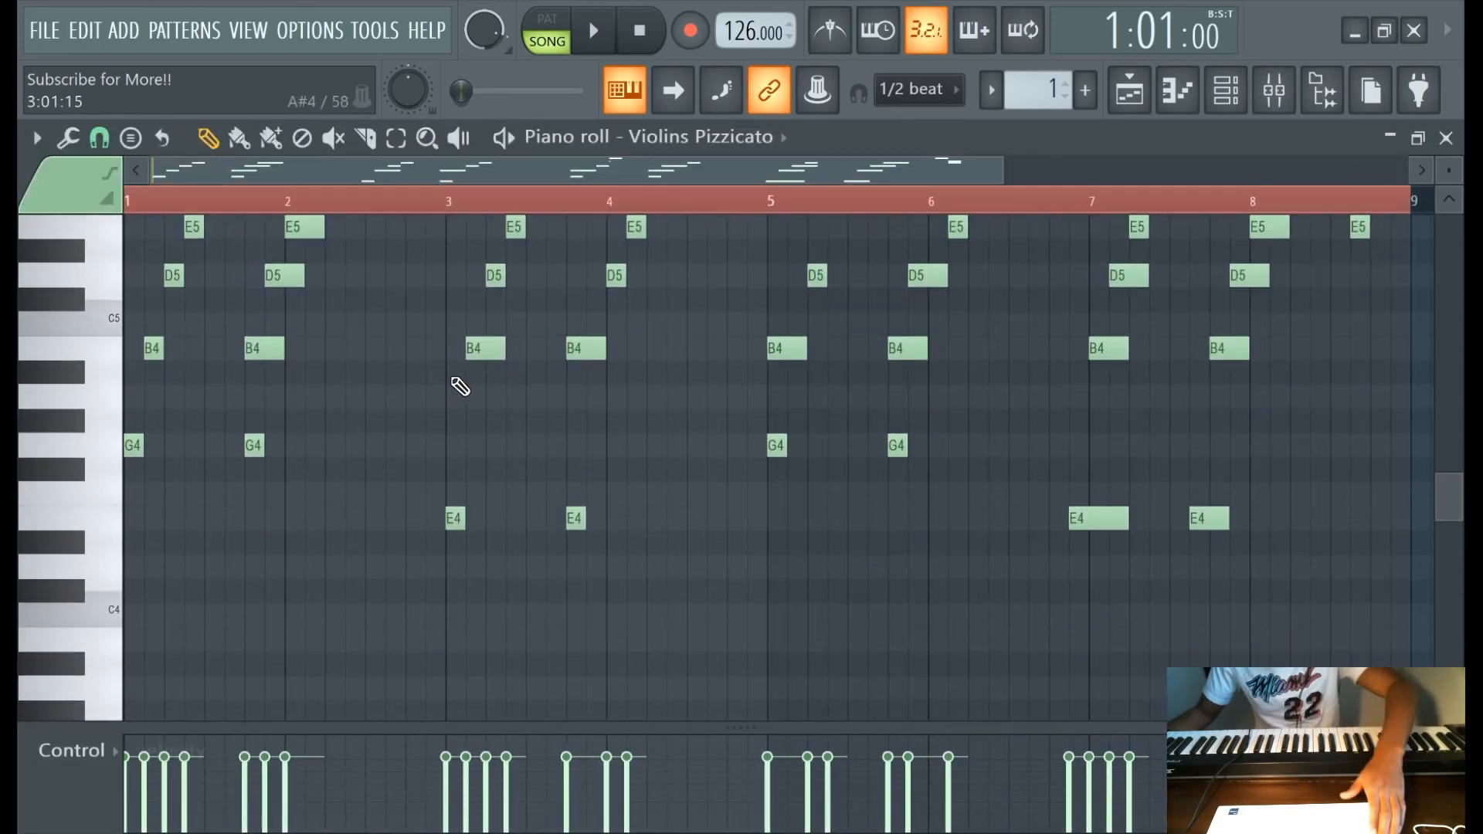
{"action": "scroll", "coordinate": [405, 404], "scroll_direction": "up", "scroll_amount": 2}
{"action": "scroll", "coordinate": [378, 426], "scroll_direction": "up", "scroll_amount": 1}
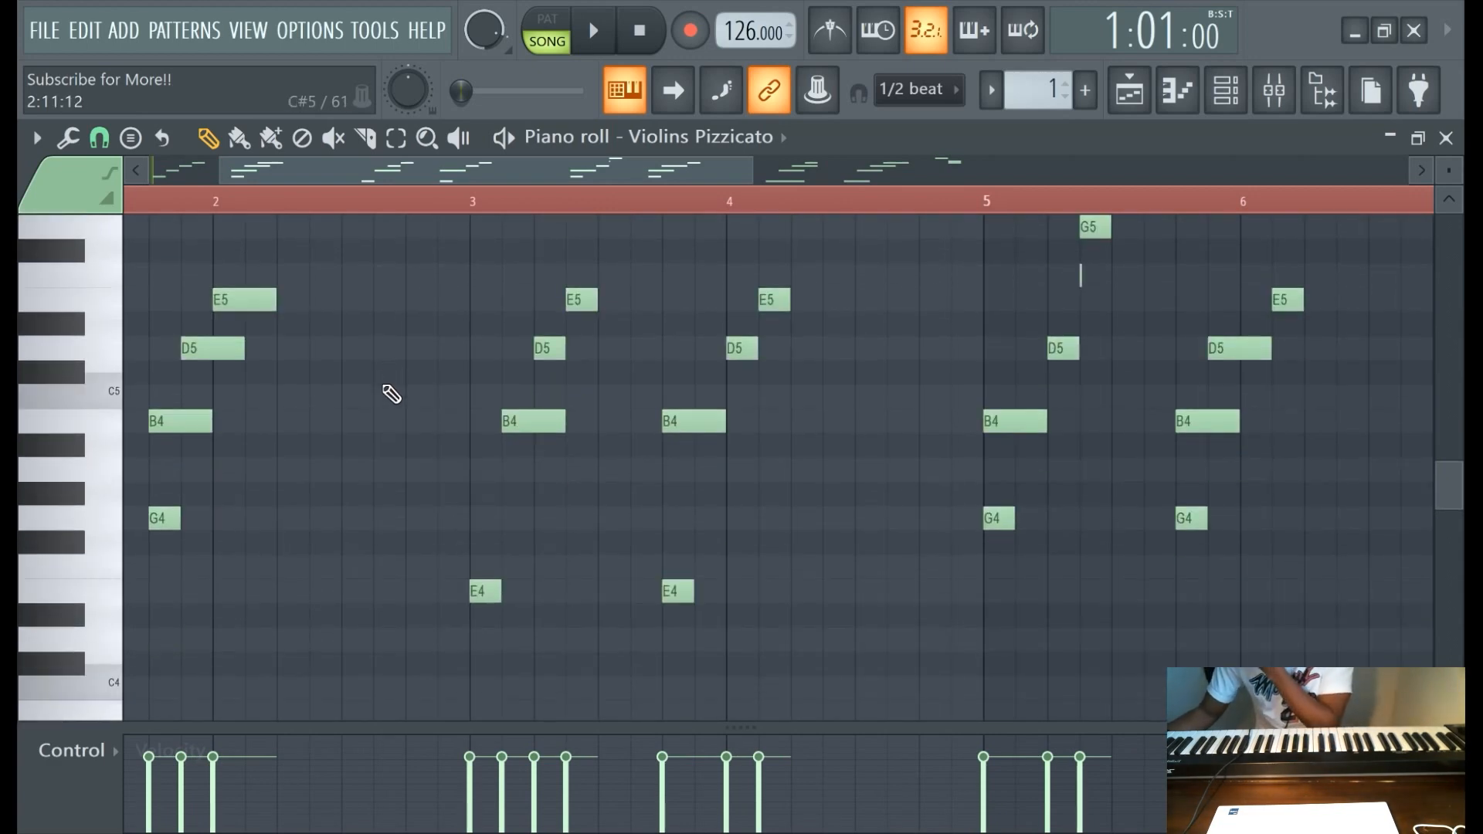
{"action": "left_click_drag", "start_coordinate": [379, 176], "coordinate": [72, 174]}
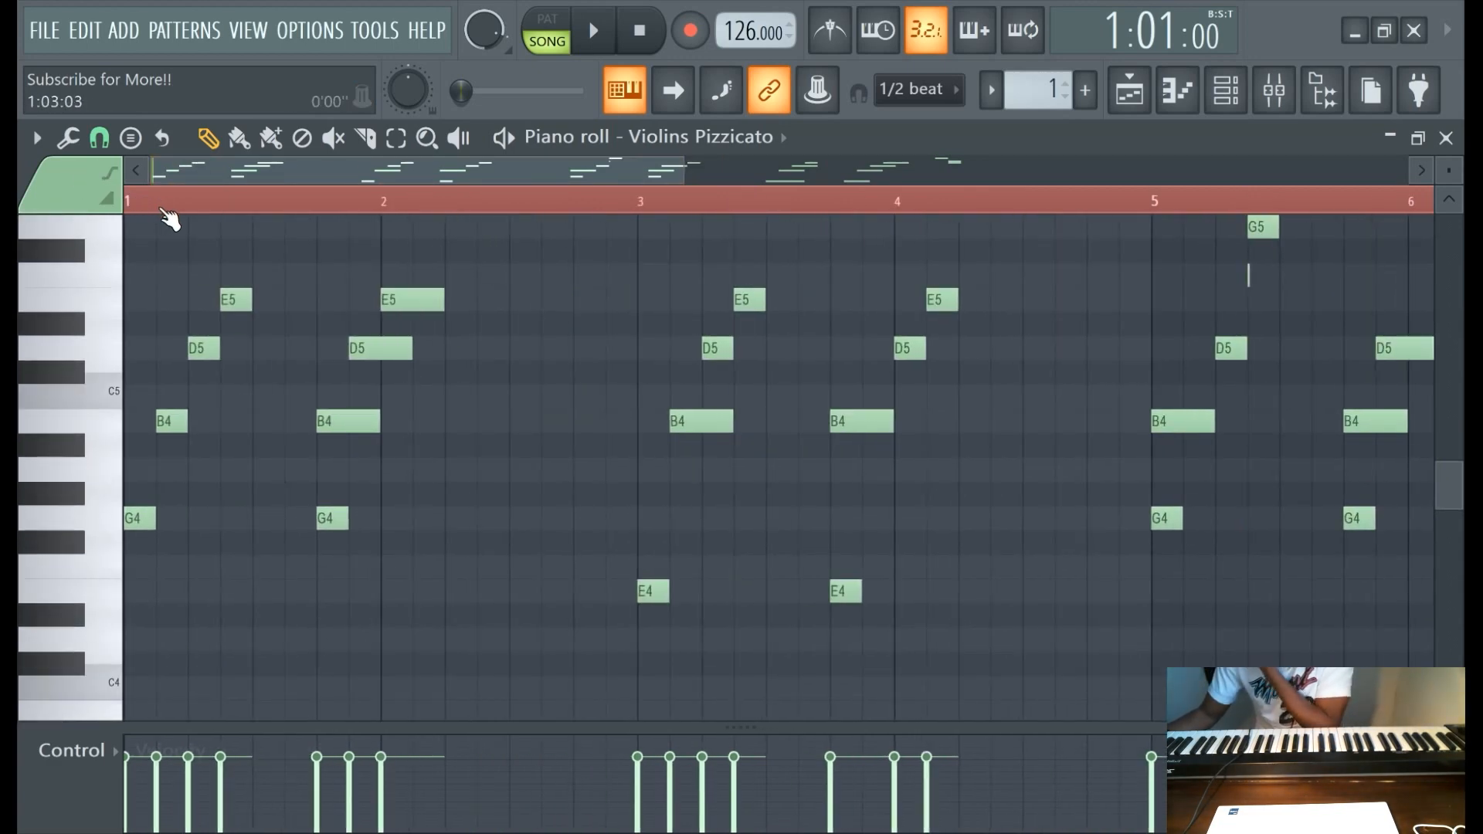
Play the melody and replace the overlapping B4, D5 and E5 around bar 2 with half-beat notes starting half a beat later.
{"action": "key", "text": "space"}
{"action": "scroll", "coordinate": [420, 410], "scroll_direction": "up", "scroll_amount": 1}
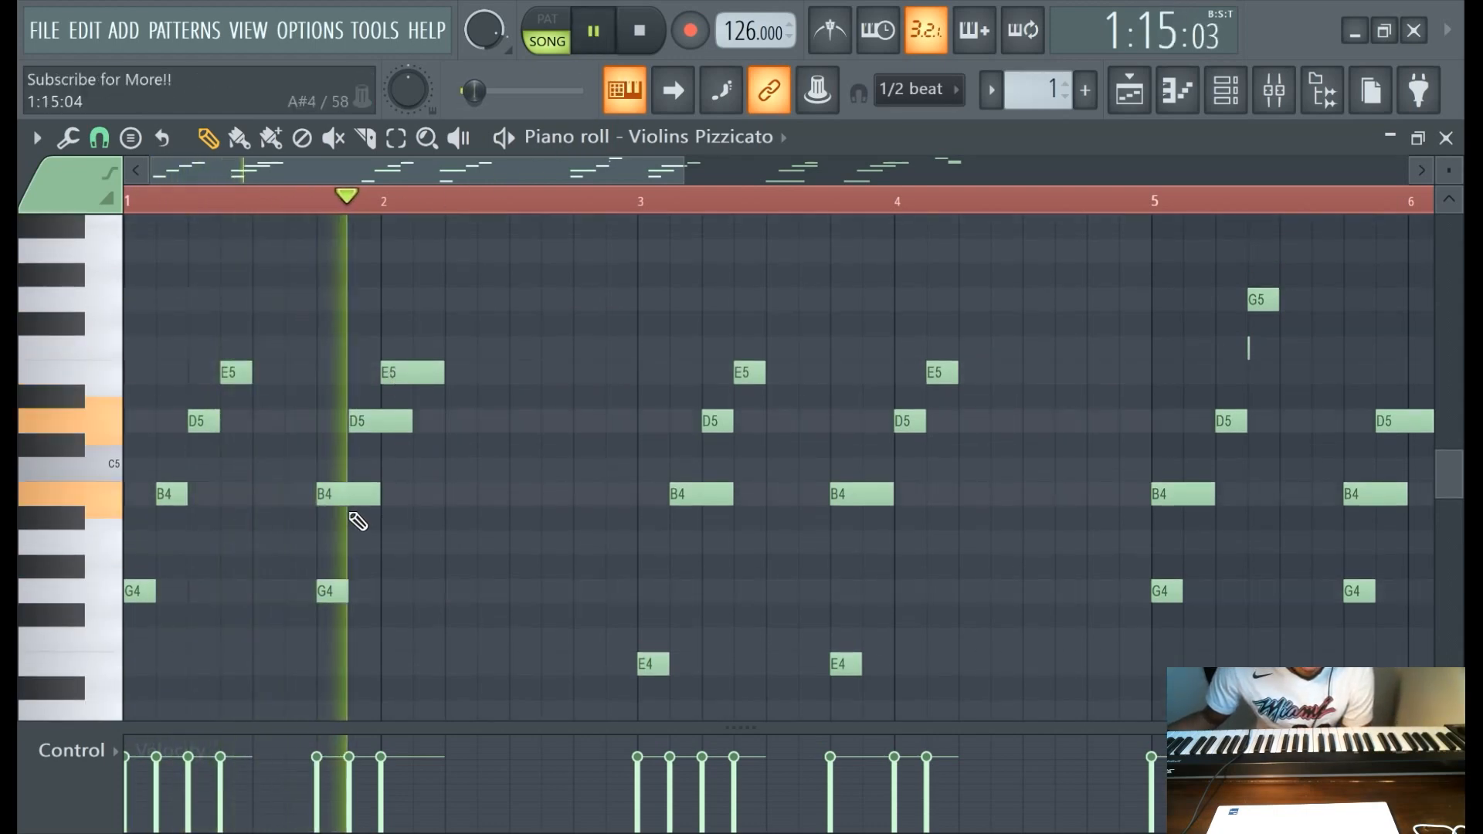
{"action": "right_click", "coordinate": [340, 499]}
{"action": "left_click", "coordinate": [359, 495]}
{"action": "right_click", "coordinate": [389, 423]}
{"action": "left_click", "coordinate": [391, 422]}
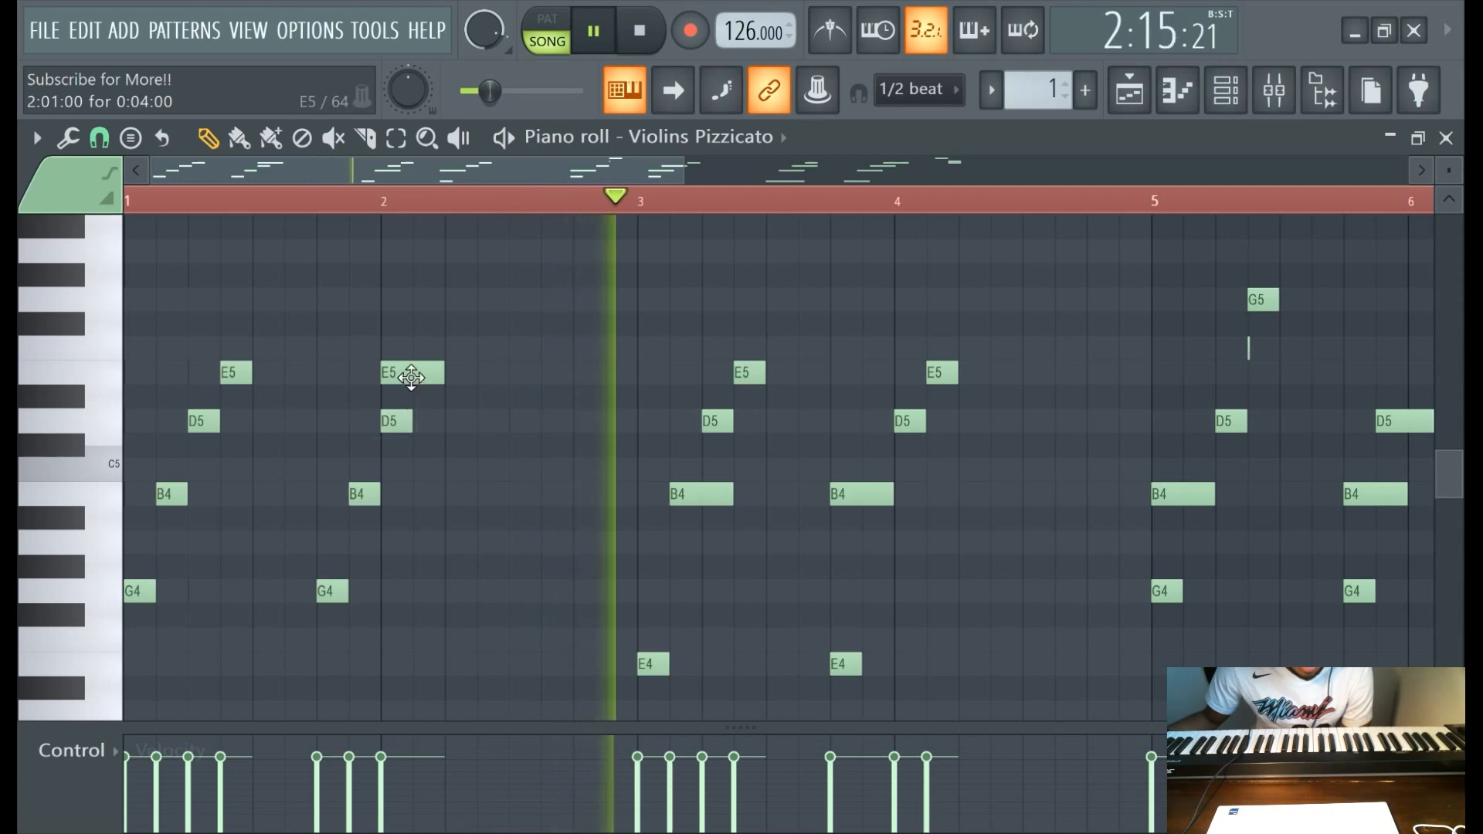
{"action": "right_click", "coordinate": [411, 378]}
{"action": "left_click", "coordinate": [425, 377]}
{"action": "left_click", "coordinate": [133, 202]}
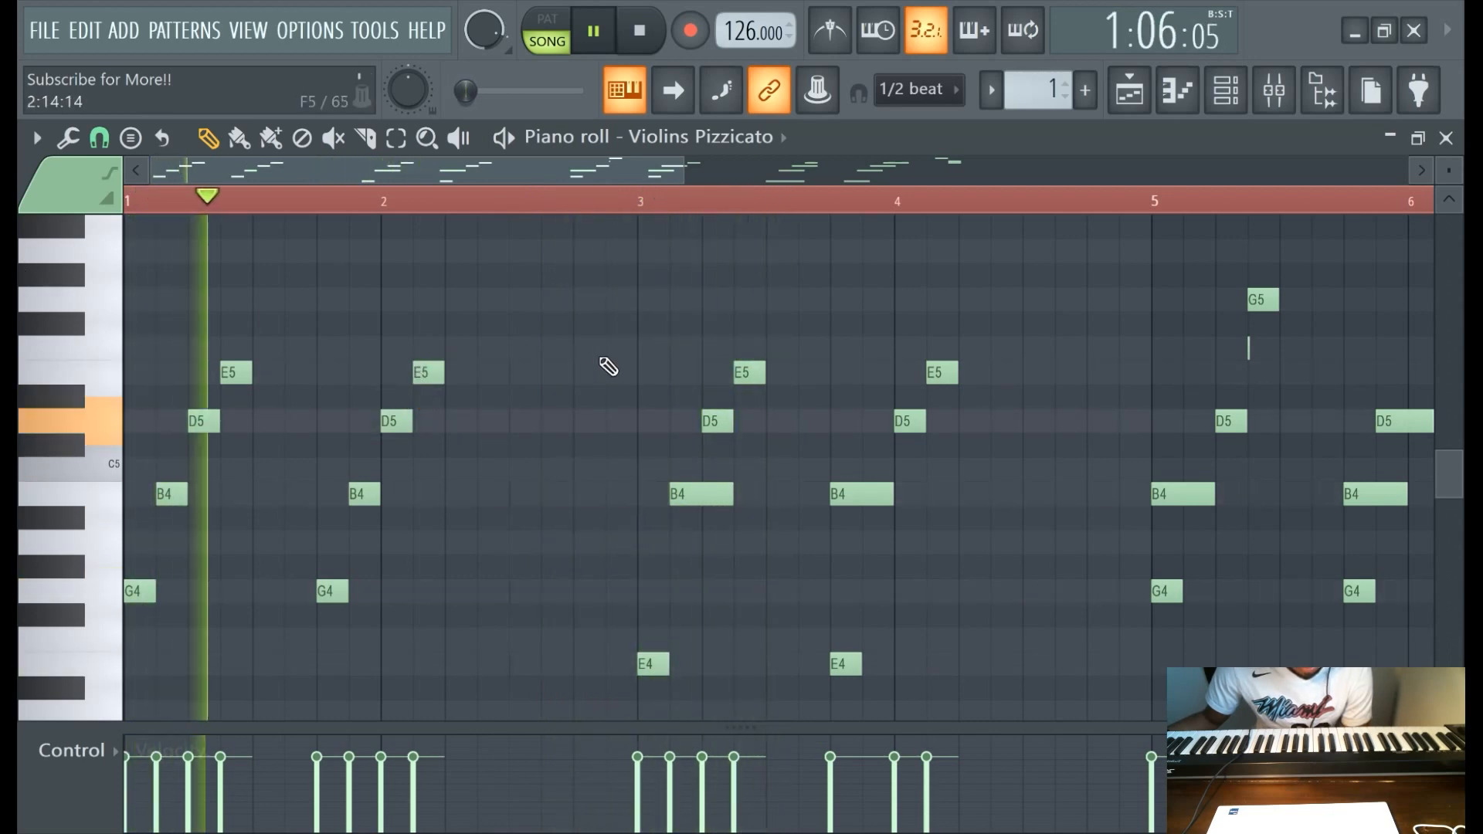
Shorten the long B4 in bar 3 to half a beat and replace the next B4 with a half-beat note just before bar 4.
{"action": "scroll", "coordinate": [618, 363], "scroll_direction": "down", "scroll_amount": 1}
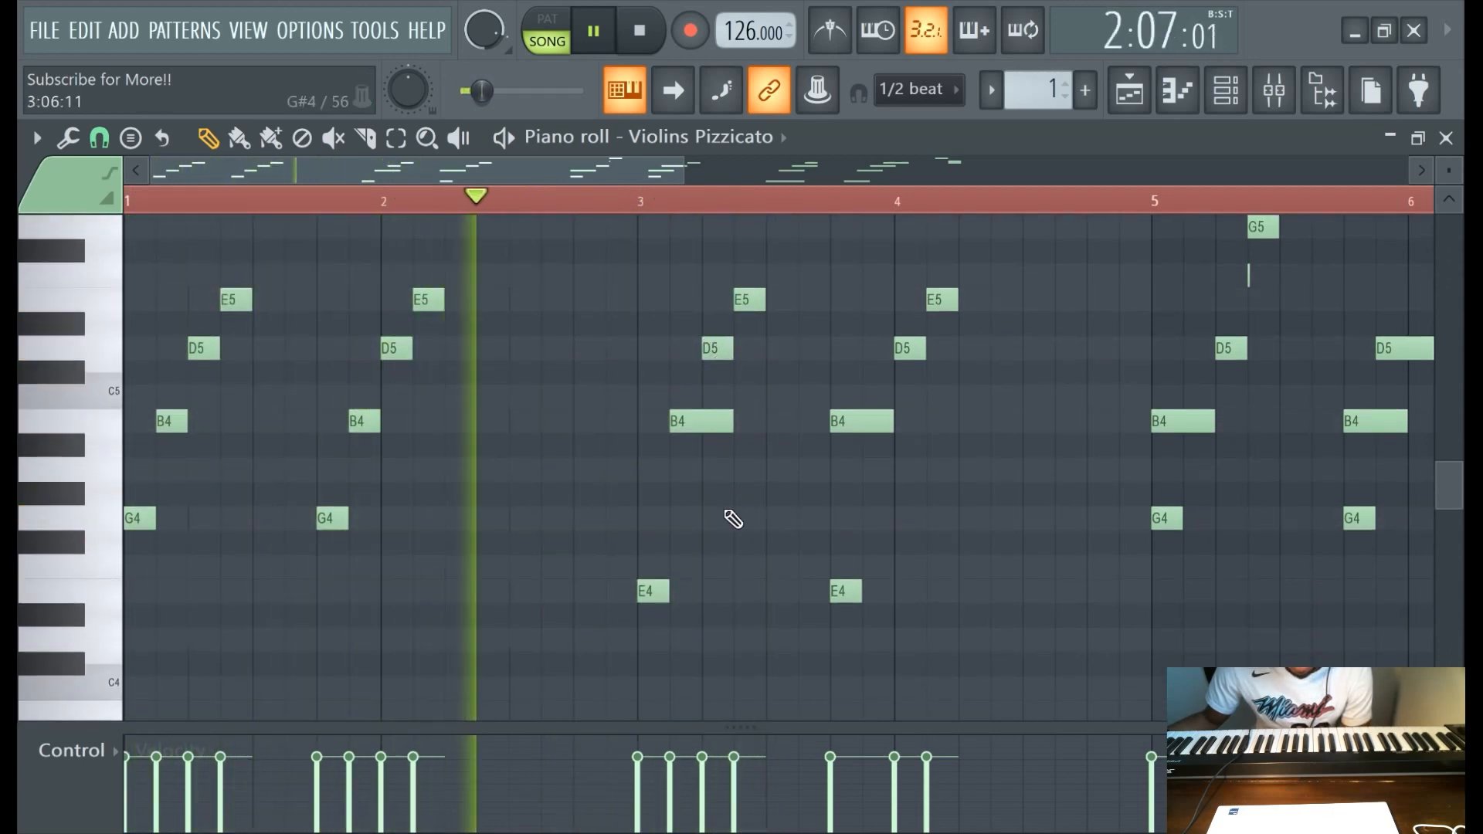
{"action": "left_click_drag", "start_coordinate": [726, 422], "coordinate": [714, 423]}
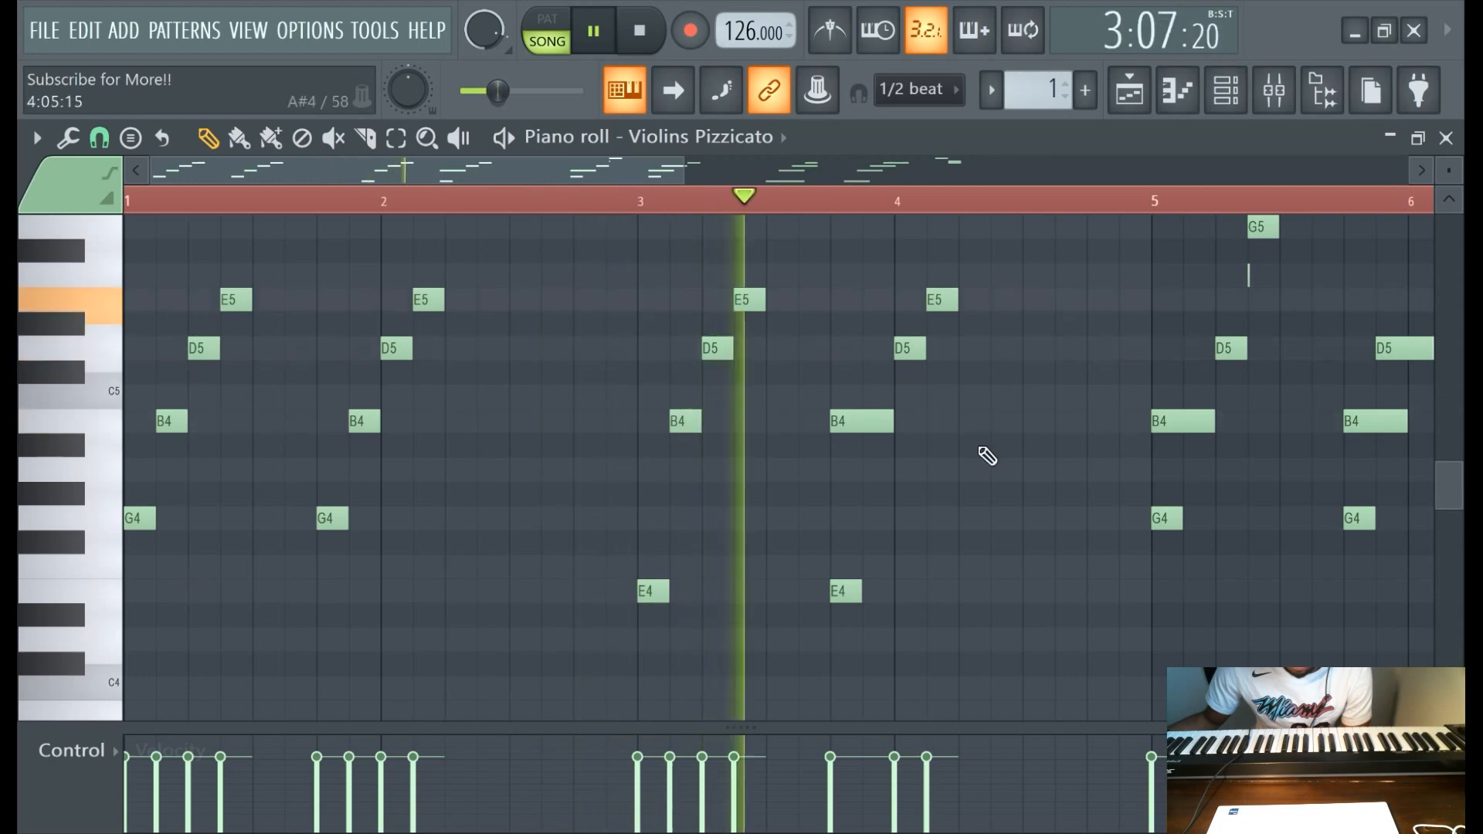
{"action": "left_click_drag", "start_coordinate": [864, 421], "coordinate": [890, 419]}
Delete the recorded notes below G5 from bar 5 to the end of the pattern.
{"action": "scroll", "coordinate": [896, 426], "scroll_direction": "up", "scroll_amount": 1}
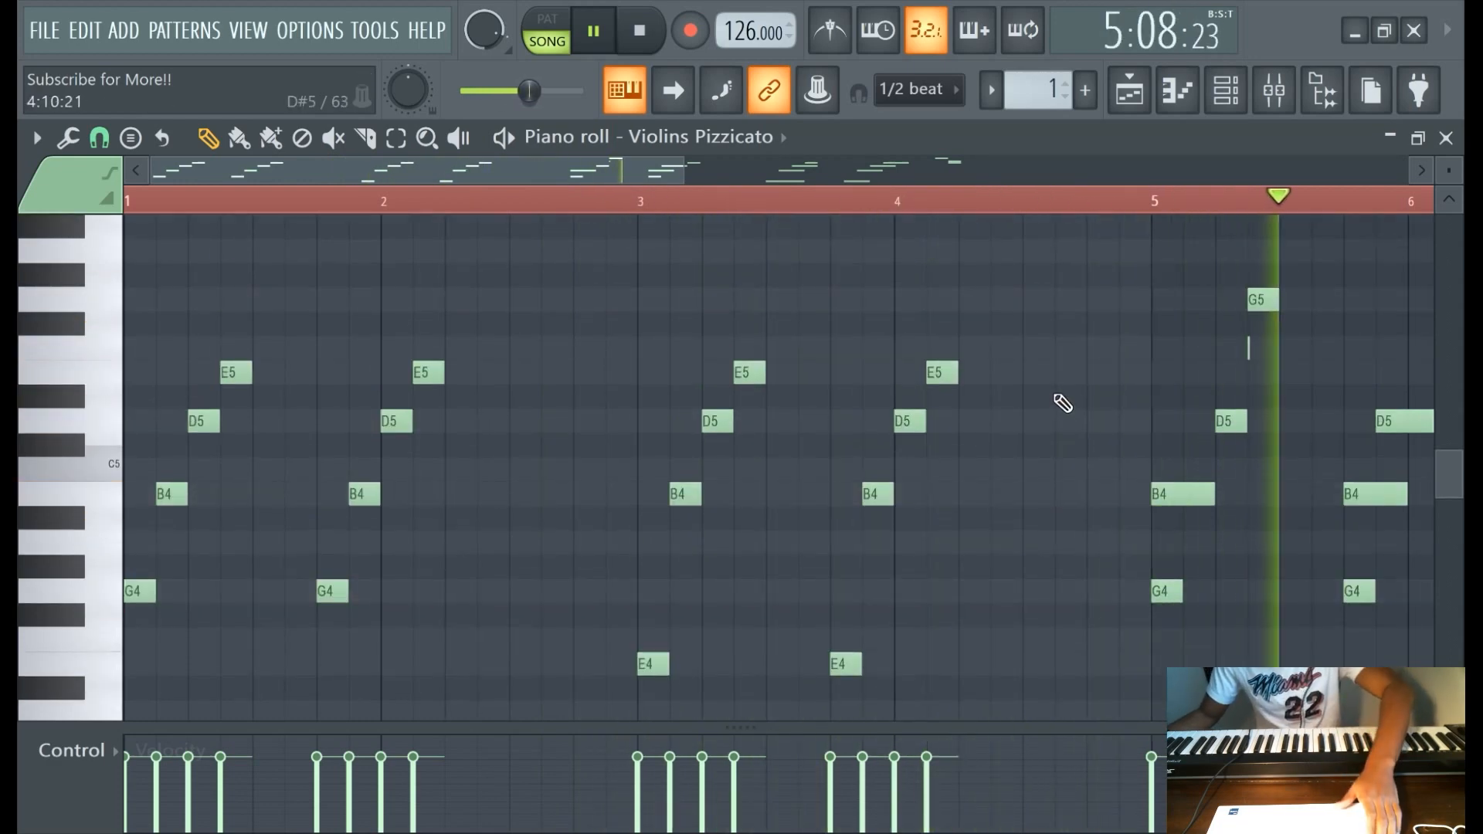
{"action": "scroll", "coordinate": [1063, 404], "scroll_direction": "down", "scroll_amount": 3}
{"action": "left_click_drag", "start_coordinate": [689, 338], "coordinate": [1252, 714]}
{"action": "key", "text": "Delete"}
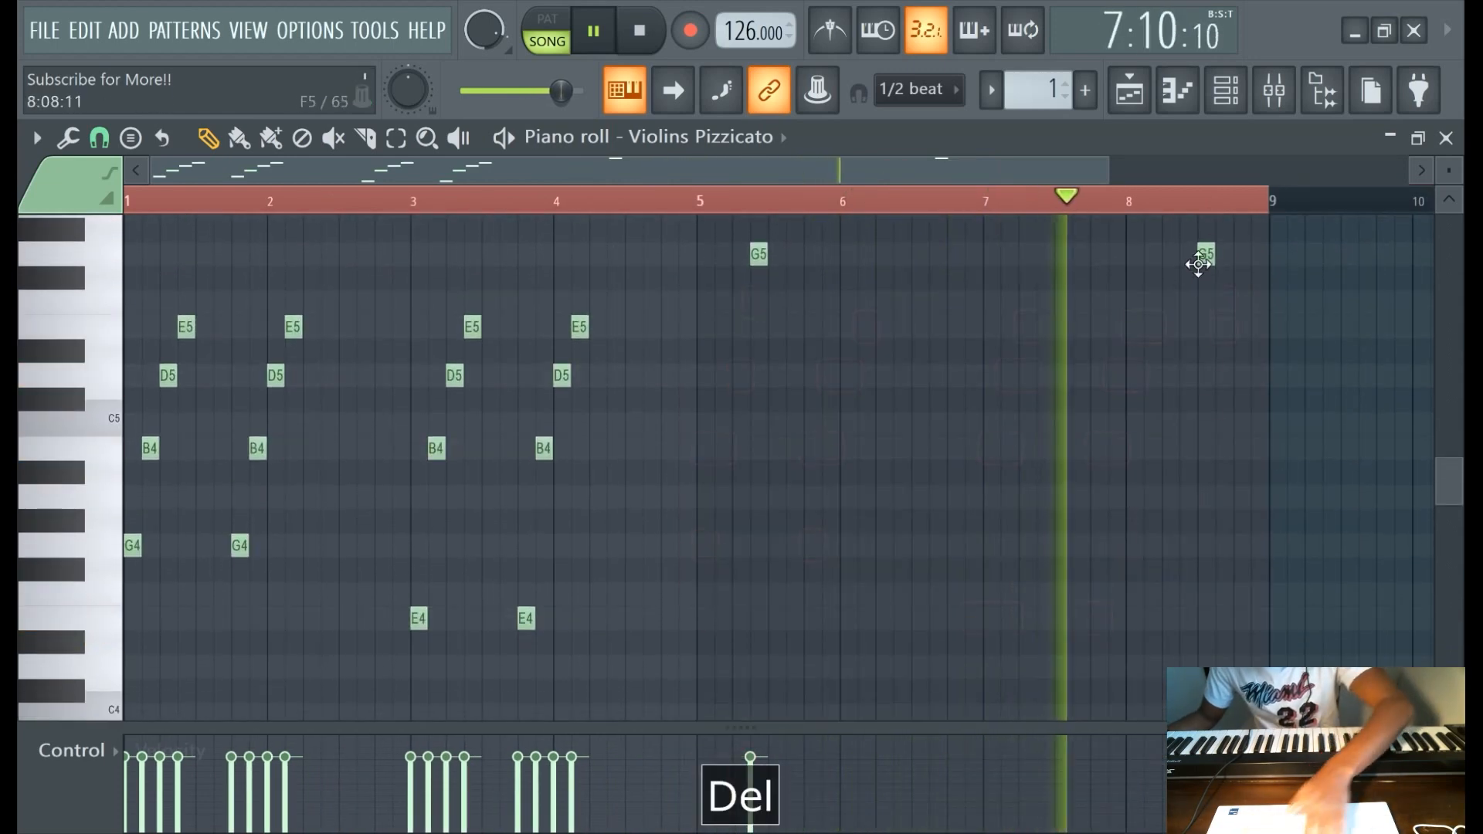
Duplicate the notes of bars 1–4 into bars 5–8, deleting the stray G5 in bar 8 and the copied E5 beneath bar 5's G5.
{"action": "right_click", "coordinate": [1200, 260]}
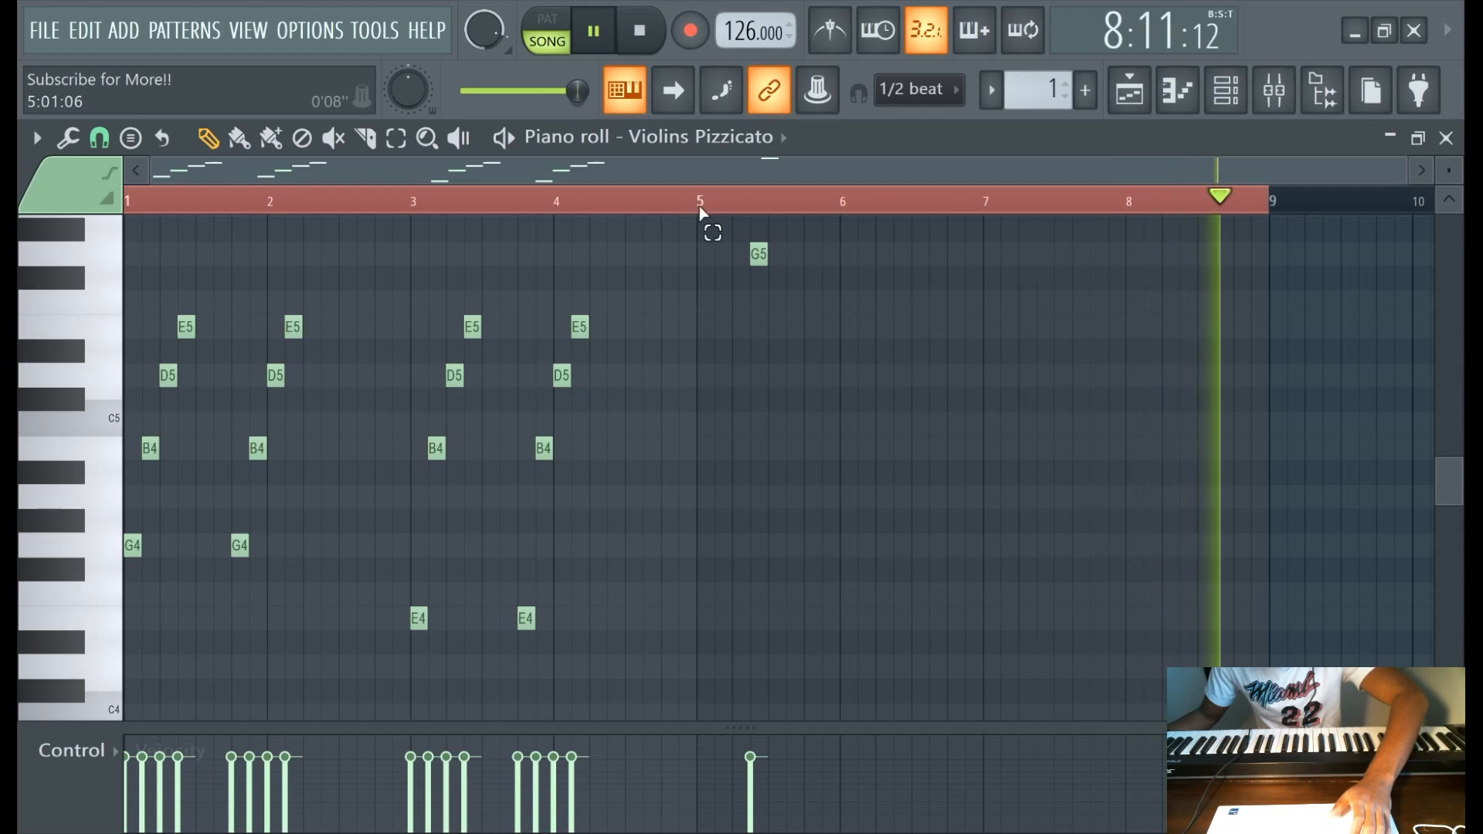
{"action": "left_click_drag", "start_coordinate": [702, 203], "coordinate": [127, 203]}
{"action": "key", "text": "ctrl+b"}
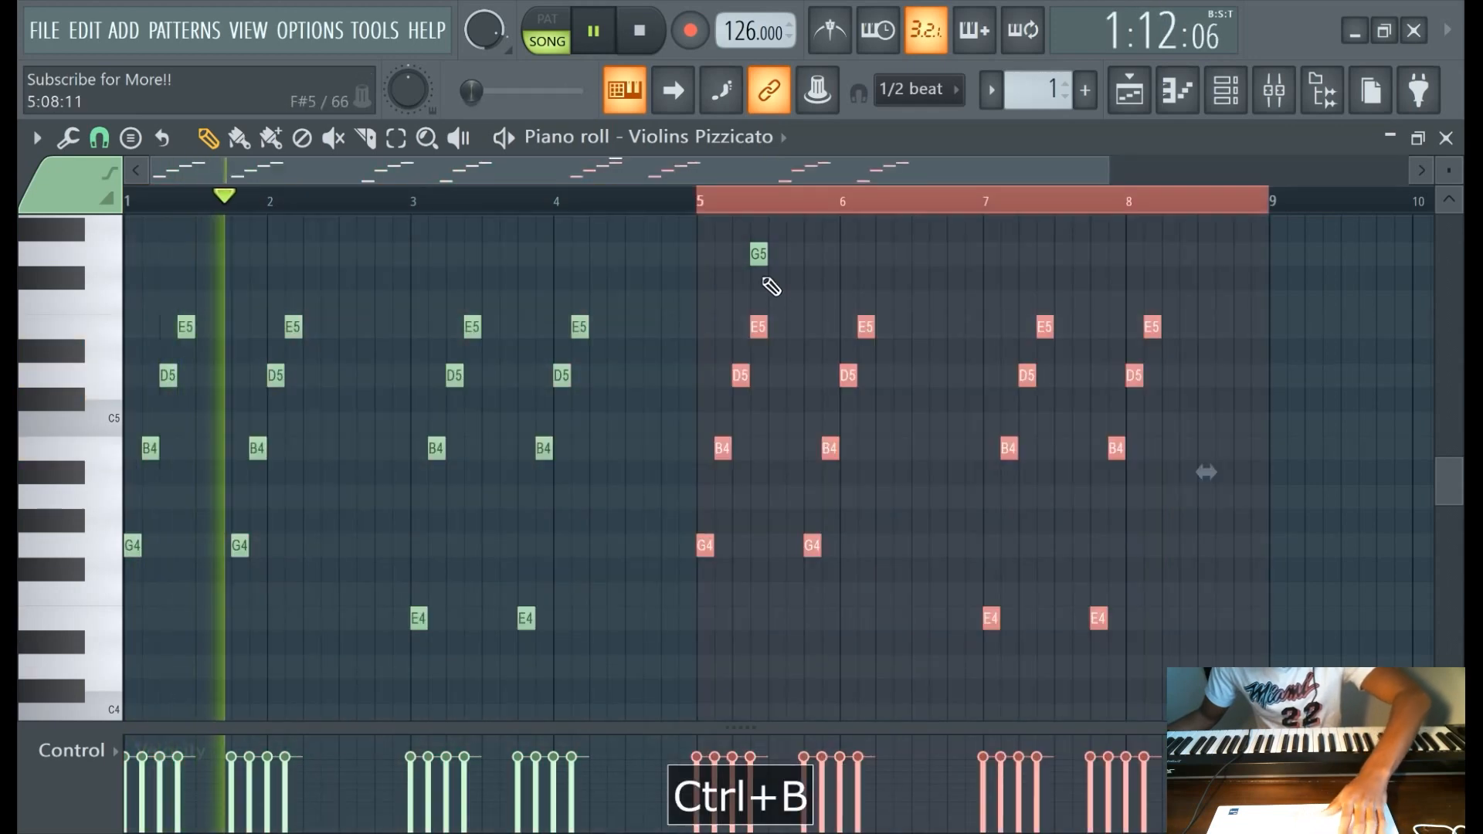
{"action": "key", "text": "ctrl+d"}
{"action": "right_click", "coordinate": [758, 329]}
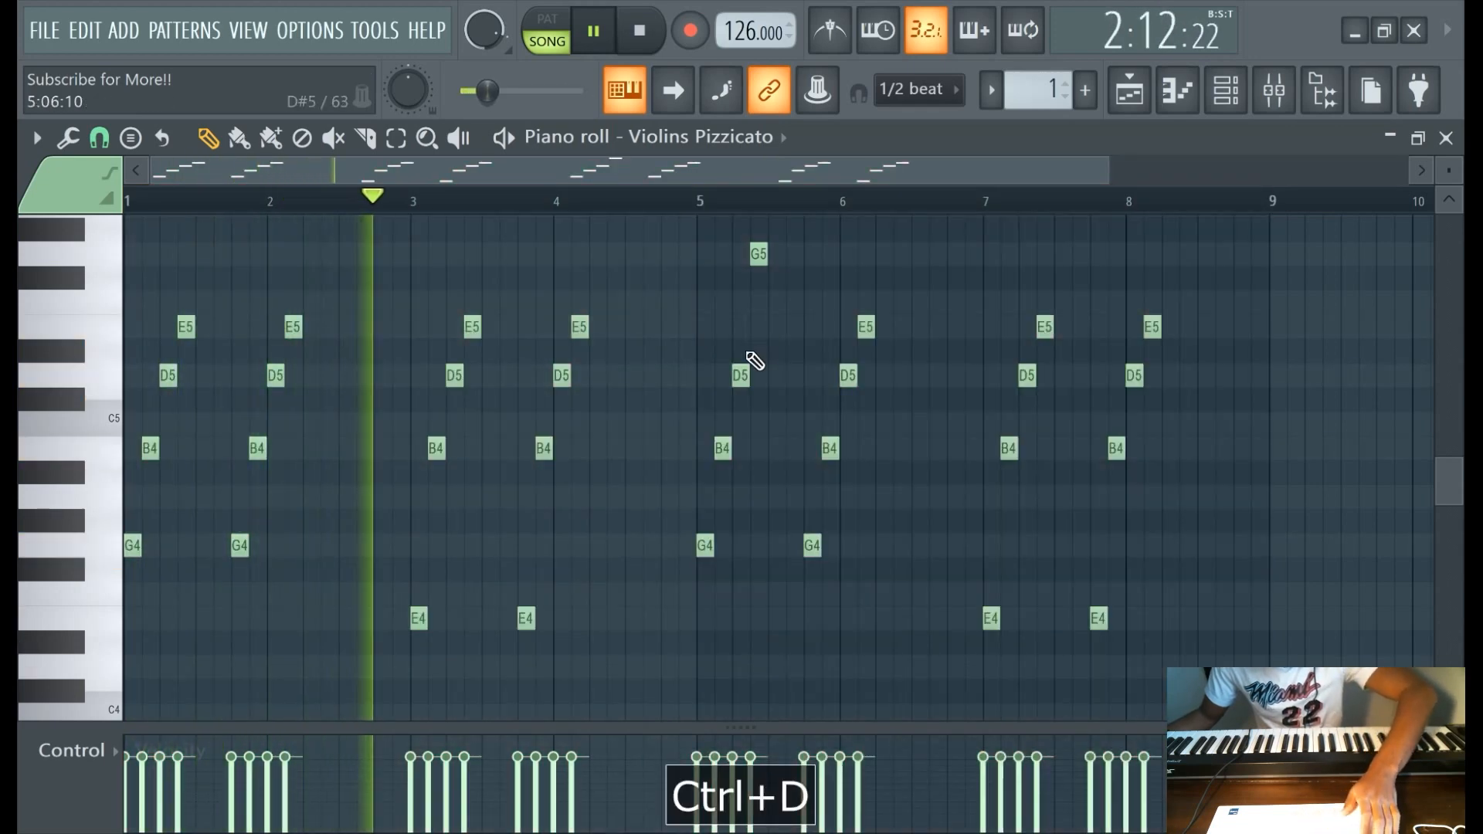
Raise the E5 near the start of bar 2 to G5.
{"action": "scroll", "coordinate": [746, 356], "scroll_direction": "up", "scroll_amount": 2}
{"action": "left_click_drag", "start_coordinate": [315, 166], "coordinate": [240, 171]}
{"action": "scroll", "coordinate": [371, 300], "scroll_direction": "down", "scroll_amount": 3}
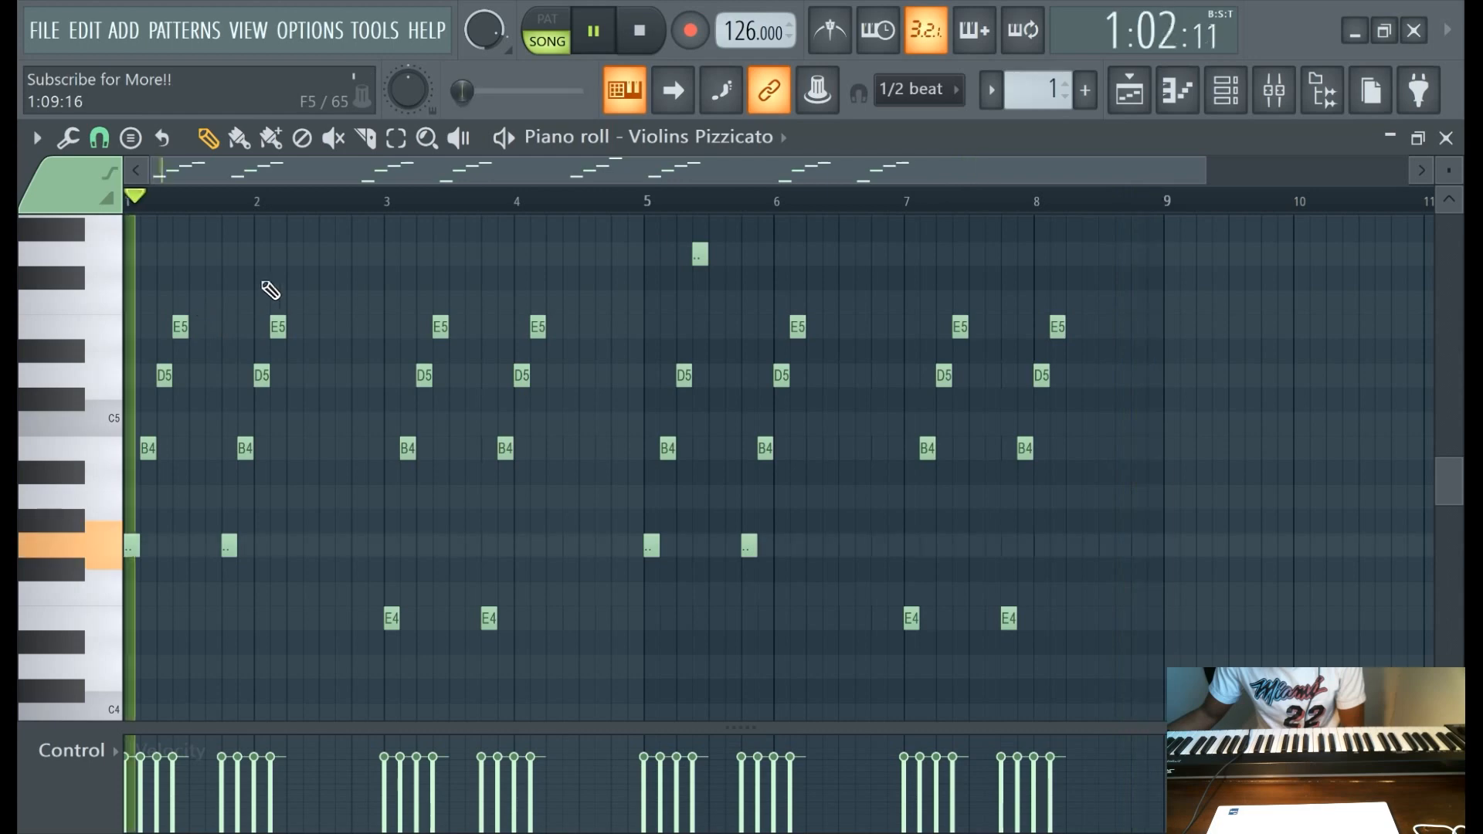
{"action": "left_click_drag", "start_coordinate": [1199, 178], "coordinate": [931, 170]}
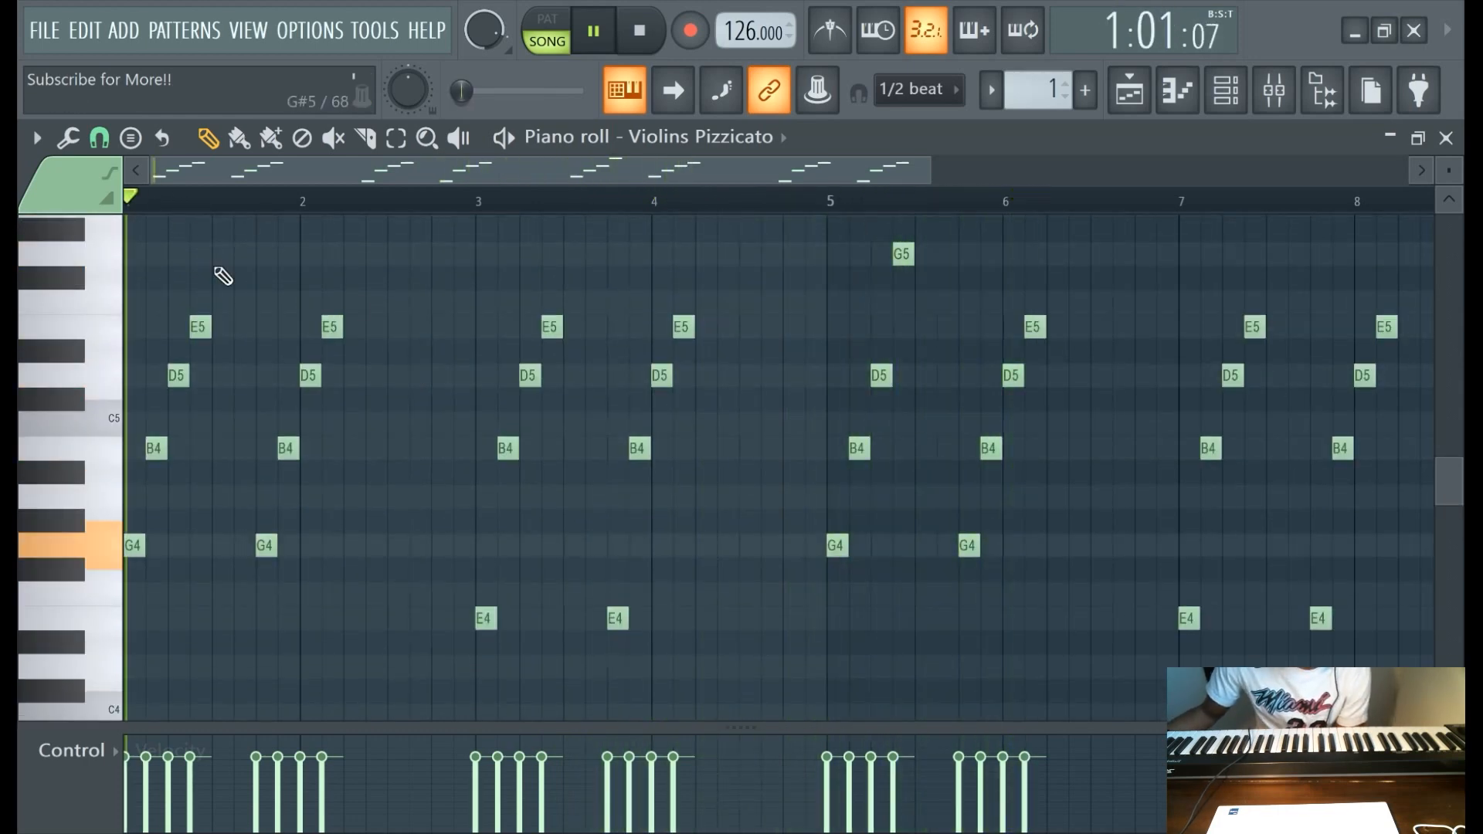
{"action": "left_click_drag", "start_coordinate": [328, 325], "coordinate": [324, 236]}
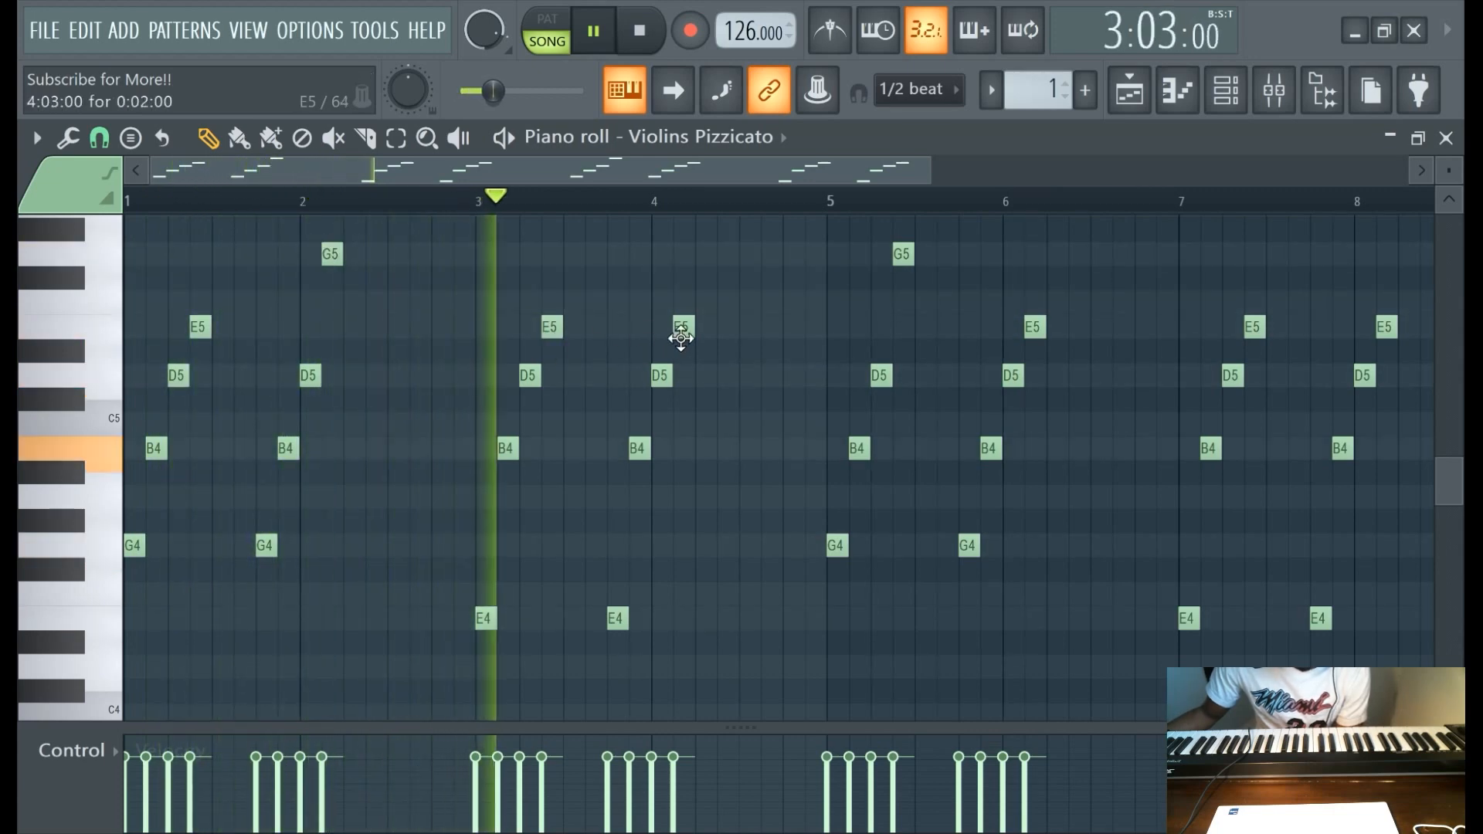
{"action": "mouse_move", "coordinate": [686, 325]}
{"action": "left_mouse_down"}
{"action": "mouse_move", "coordinate": [693, 289]}
{"action": "mouse_move", "coordinate": [685, 326]}
{"action": "left_mouse_up"}
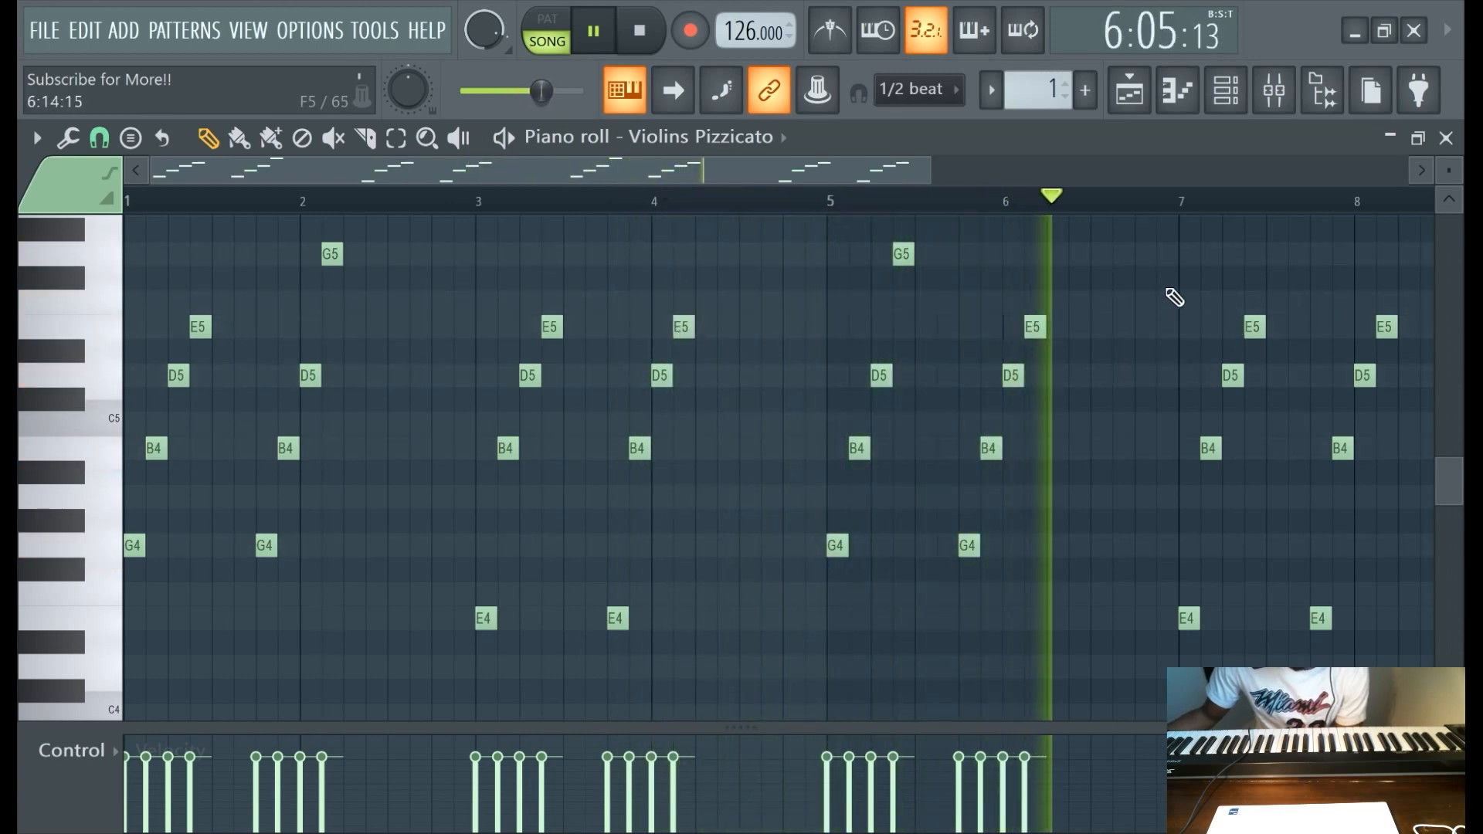
Lower the E4 just before bar 8 to D4 and move the G5 in bar 2 back to E5.
{"action": "scroll", "coordinate": [1229, 463], "scroll_direction": "down", "scroll_amount": 3}
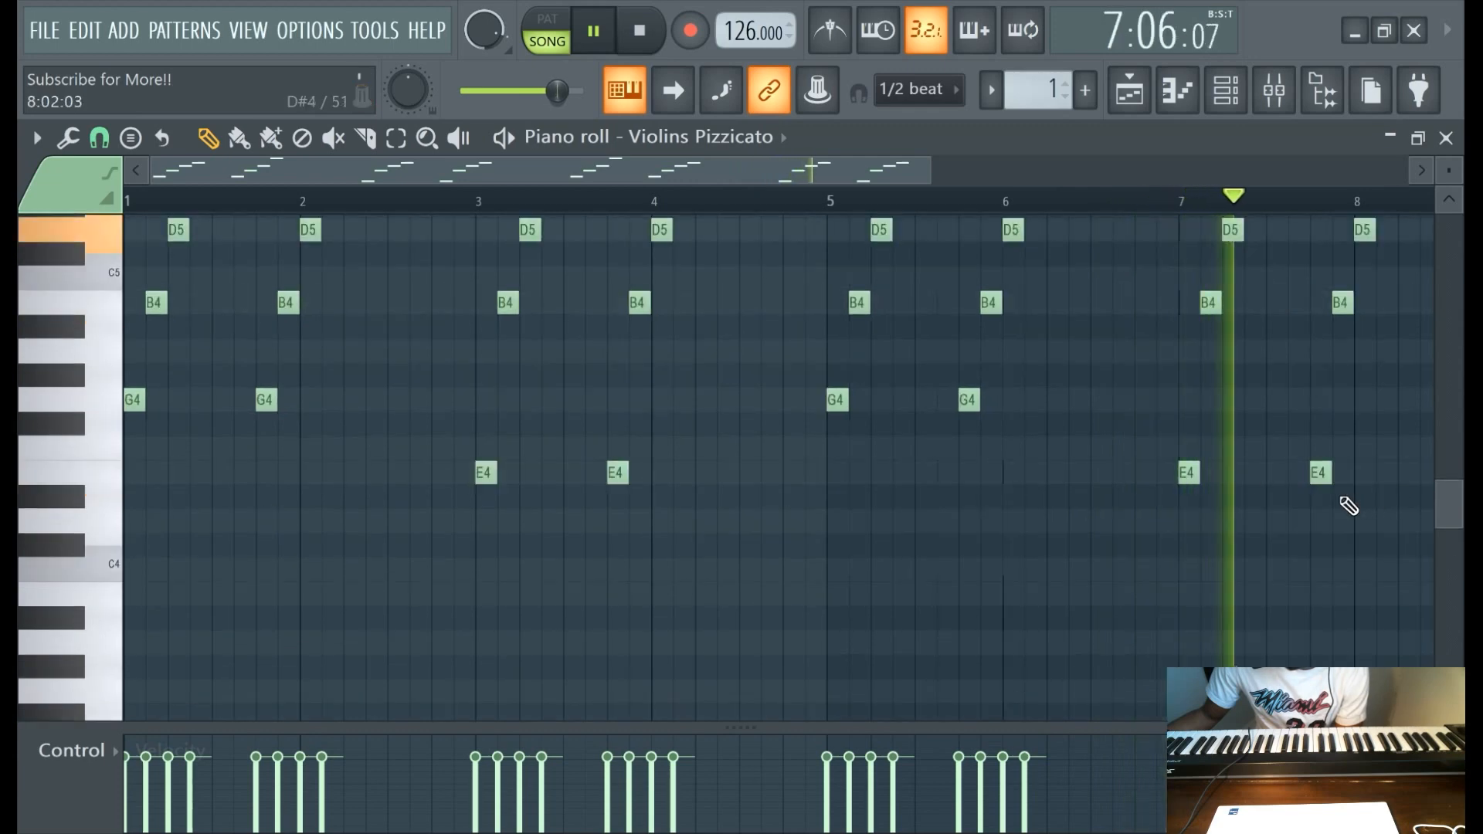
{"action": "left_click_drag", "start_coordinate": [1320, 473], "coordinate": [1321, 522]}
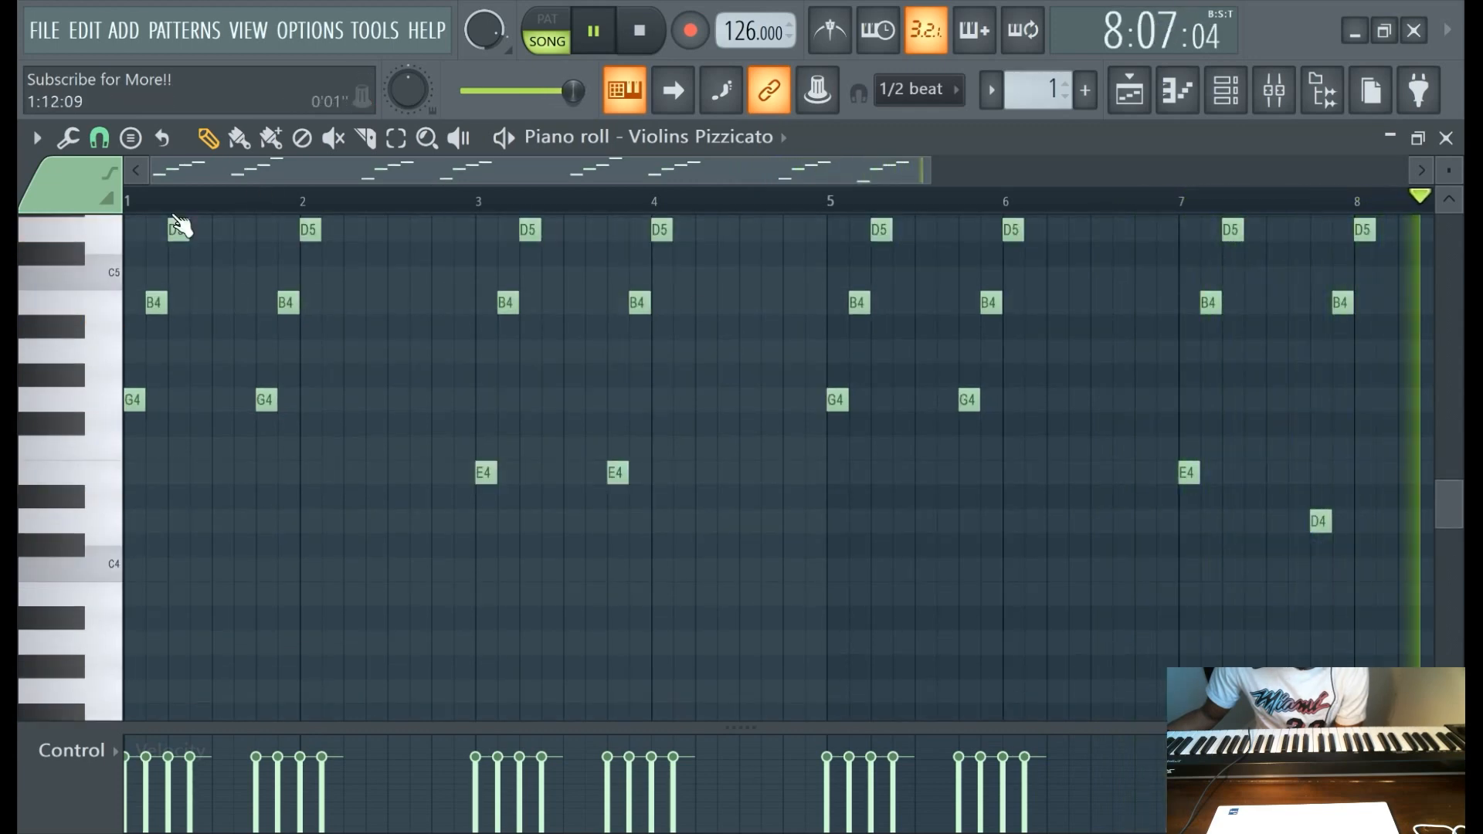
{"action": "mouse_move", "coordinate": [265, 403]}
{"action": "left_mouse_down"}
{"action": "mouse_move", "coordinate": [272, 479]}
{"action": "mouse_move", "coordinate": [279, 386]}
{"action": "left_mouse_up"}
{"action": "scroll", "coordinate": [646, 487], "scroll_direction": "up", "scroll_amount": 4}
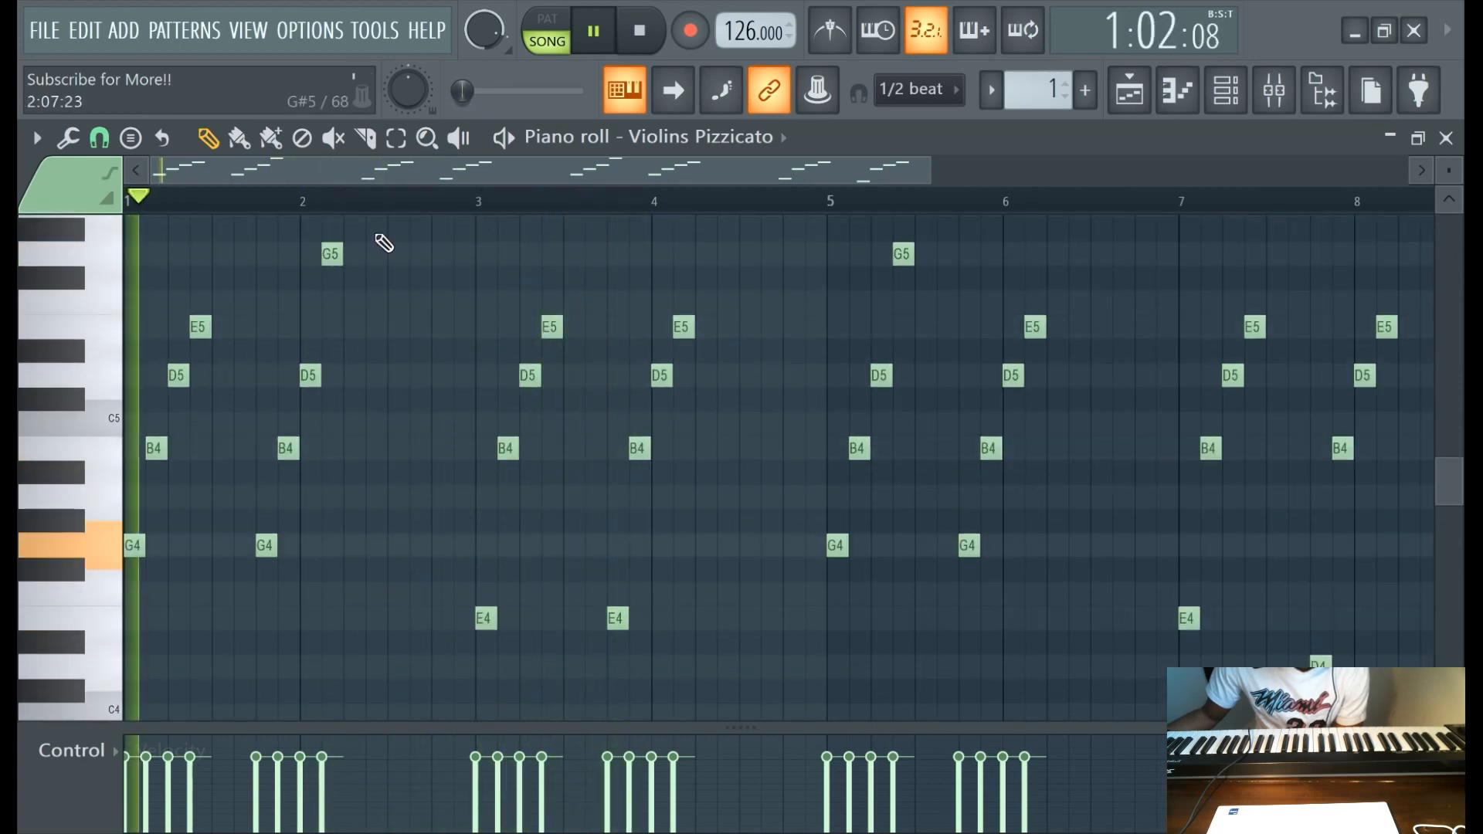
{"action": "left_click_drag", "start_coordinate": [332, 254], "coordinate": [330, 327]}
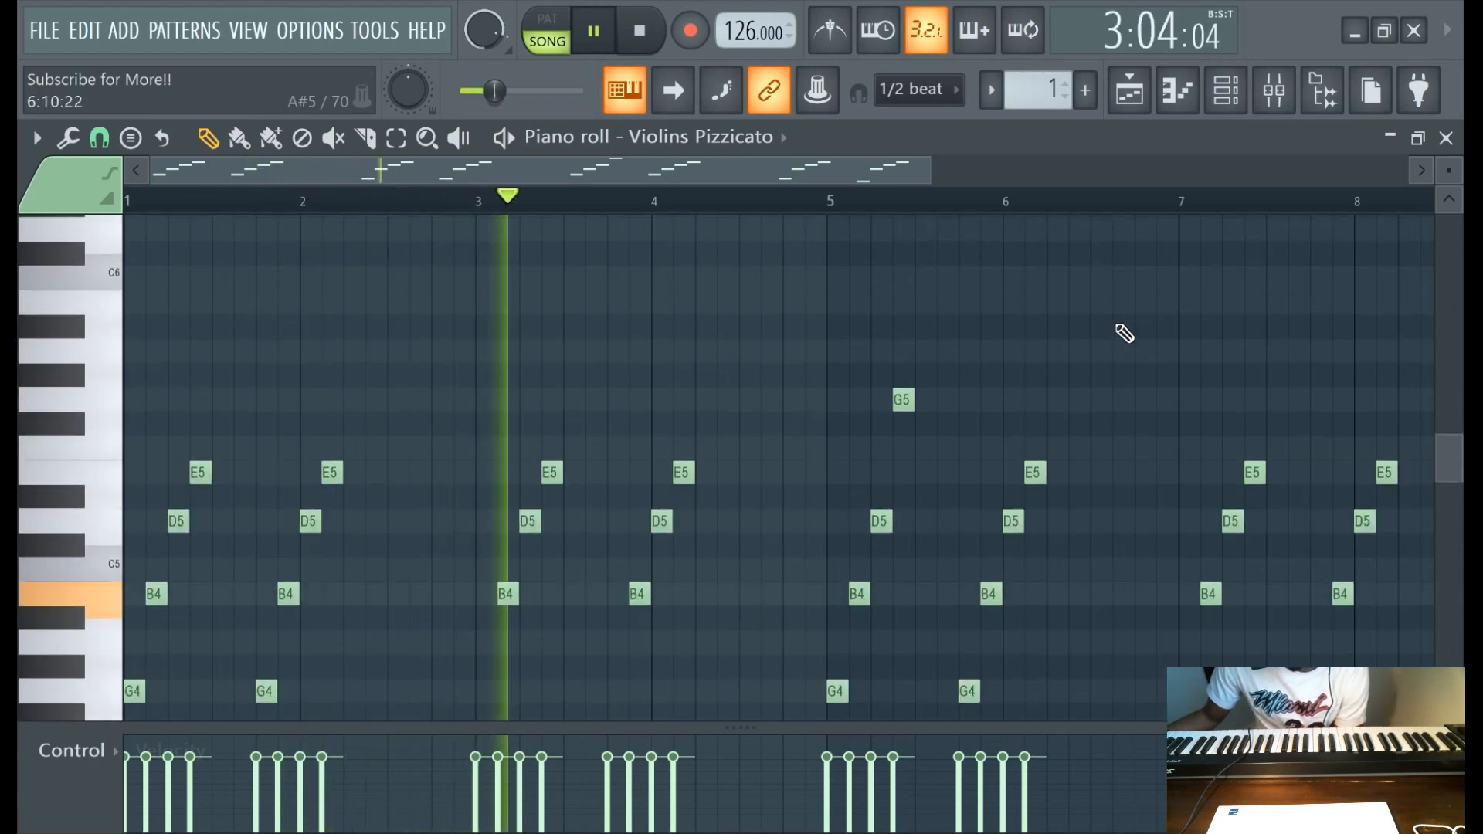
{"action": "scroll", "coordinate": [1119, 334], "scroll_direction": "down", "scroll_amount": 2}
Route the Violins Pizzicato channel to mixer track 1 and return to its piano roll.
{"action": "left_click", "coordinate": [1226, 91]}
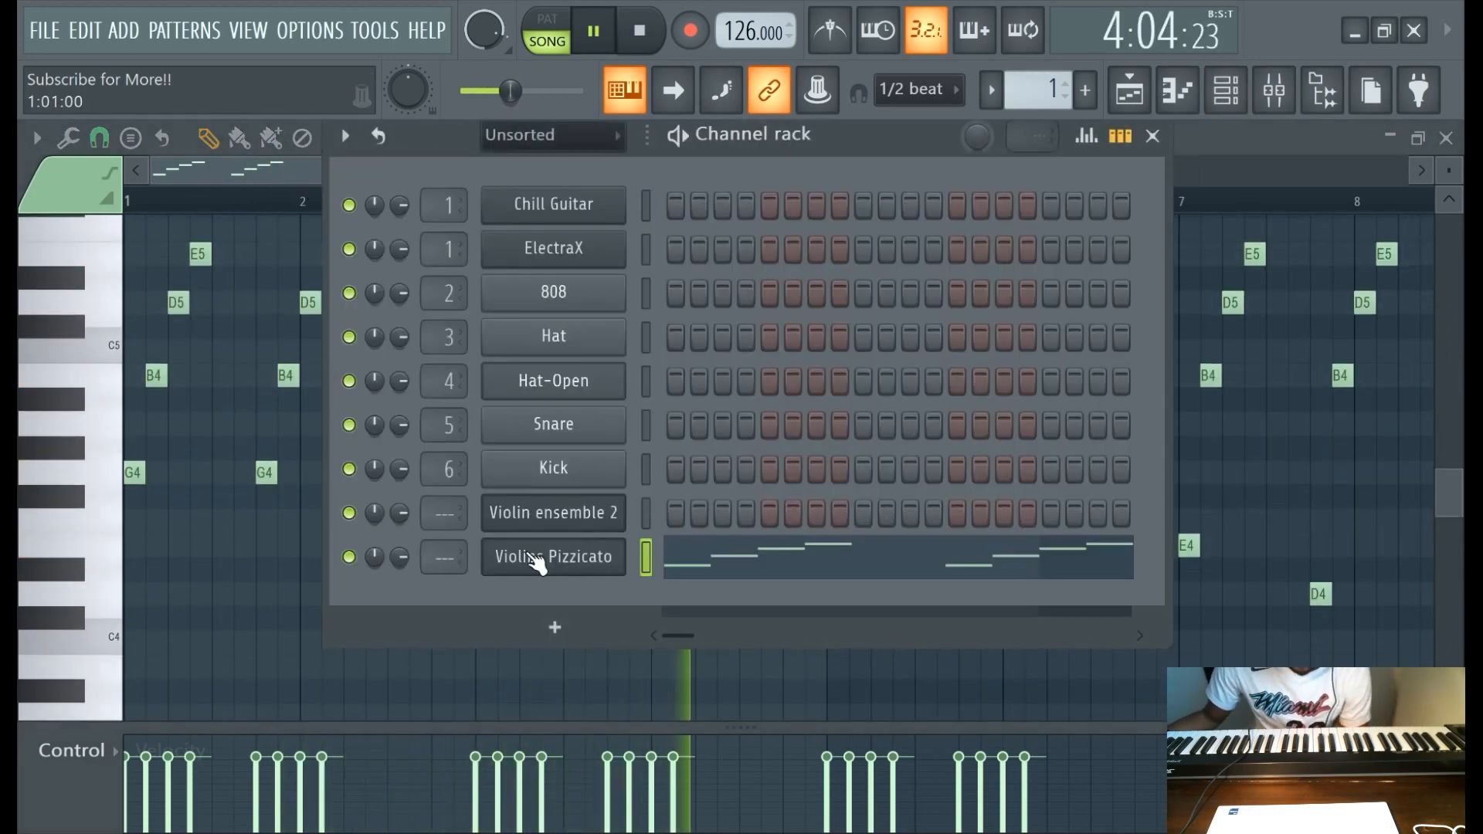
{"action": "left_click_drag", "start_coordinate": [444, 558], "coordinate": [444, 547]}
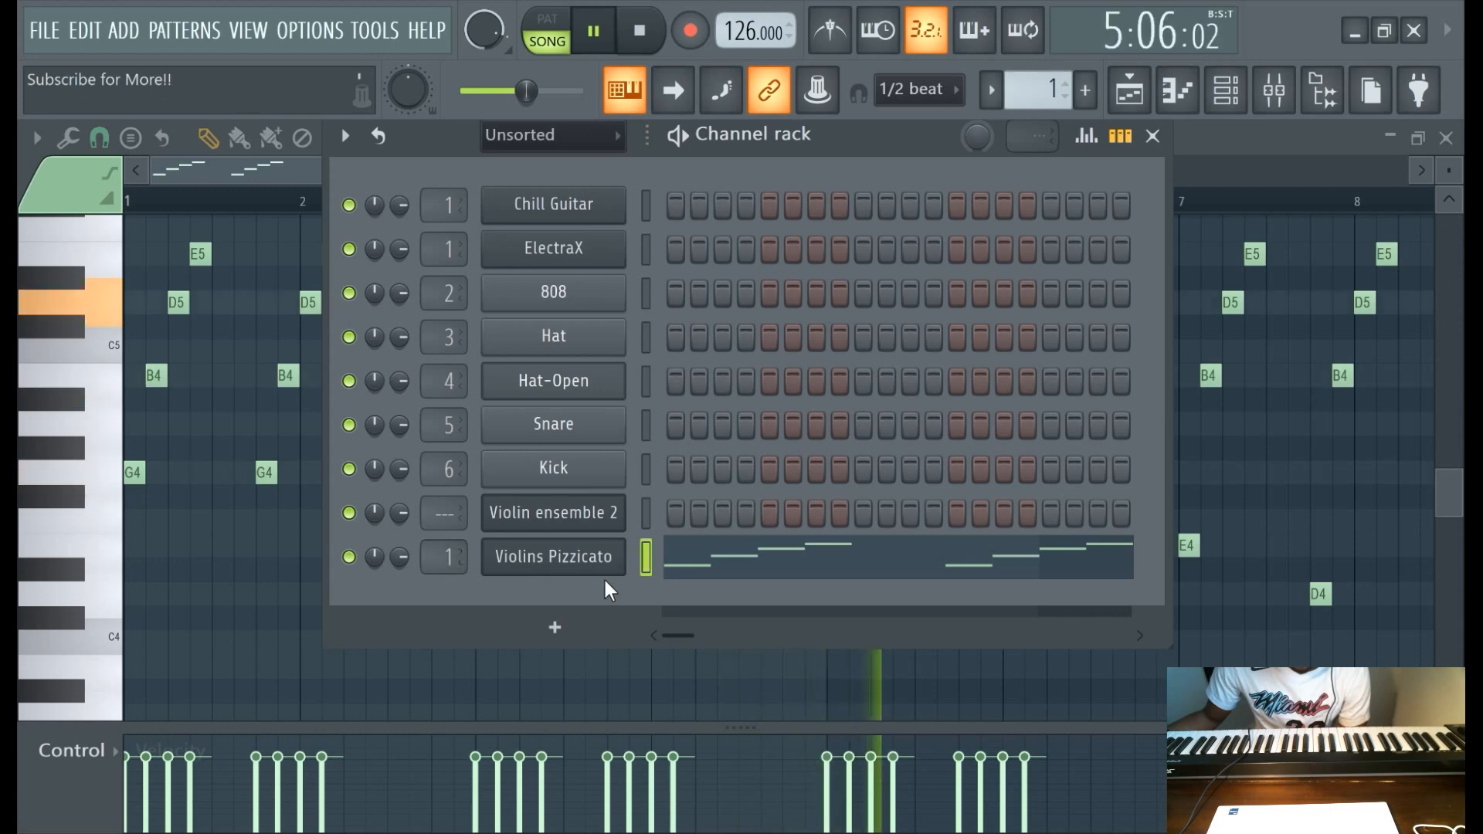
{"action": "left_click", "coordinate": [270, 192]}
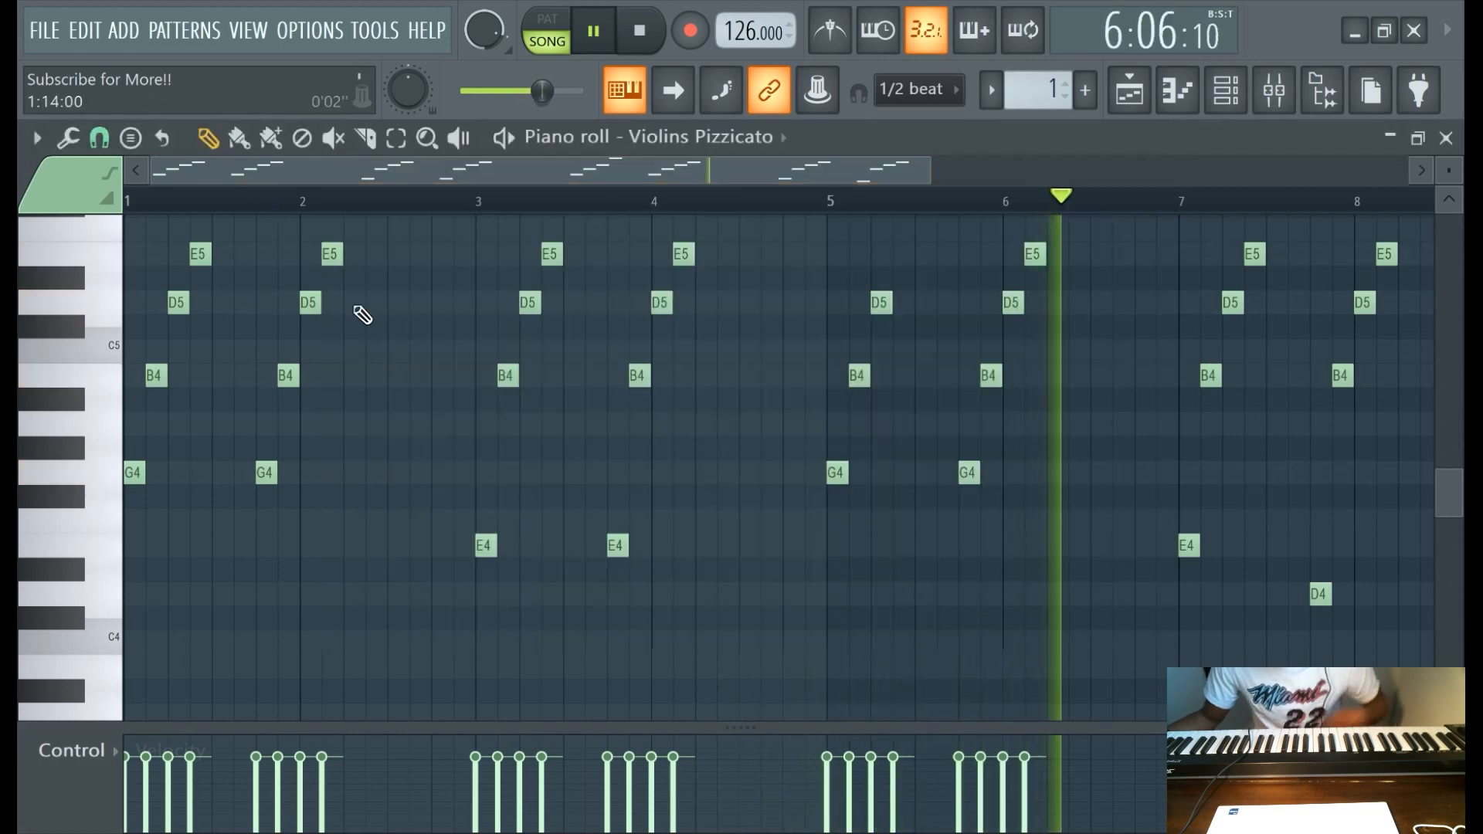
Apply slight random panning to all the melody notes with the piano roll randomizer, then deselect them.
{"action": "key", "text": "ctrl+a"}
{"action": "scroll", "coordinate": [514, 344], "scroll_direction": "up", "scroll_amount": 2}
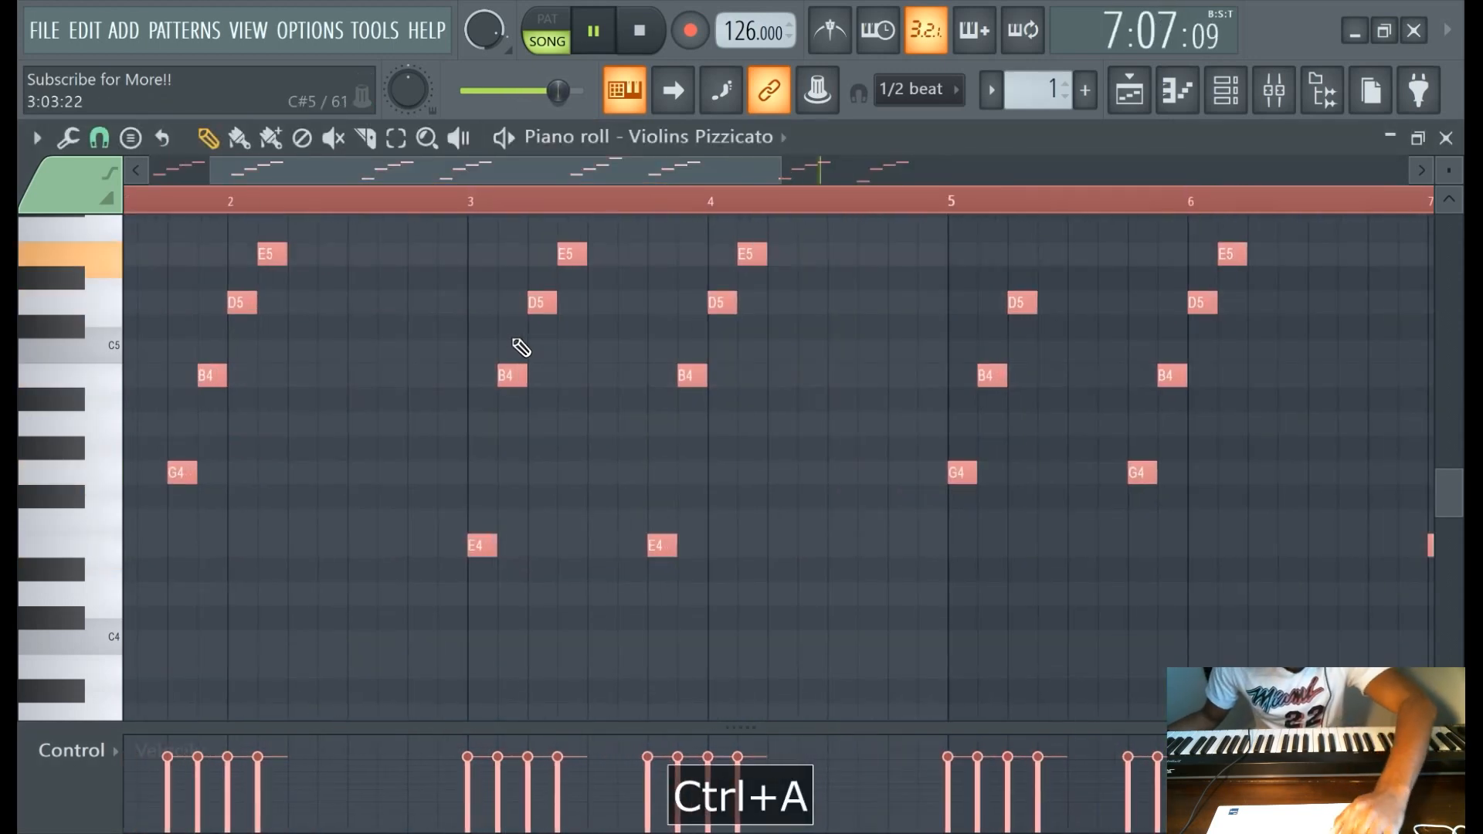
{"action": "key", "text": "alt+r"}
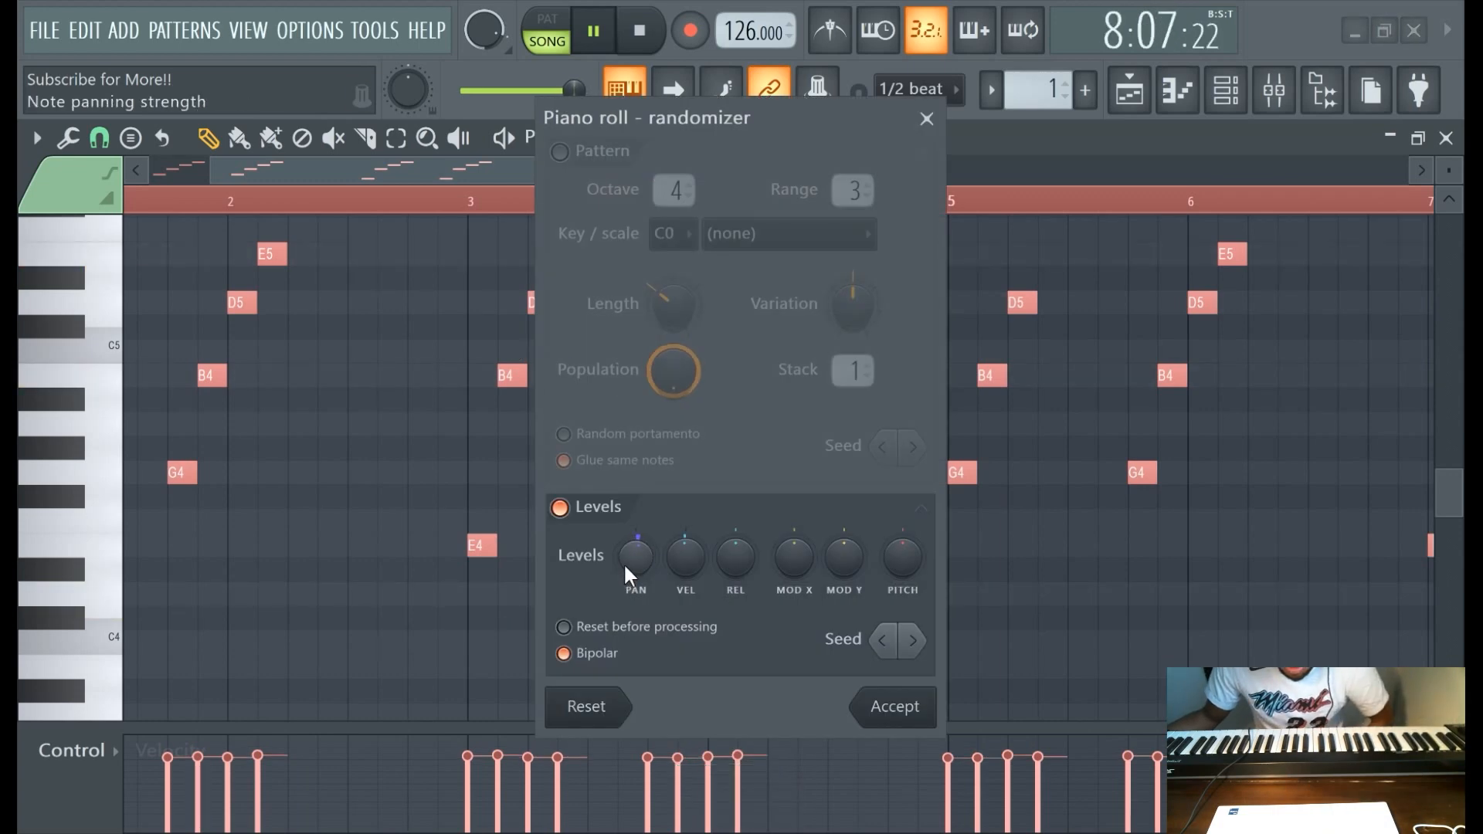
{"action": "left_click", "coordinate": [647, 570]}
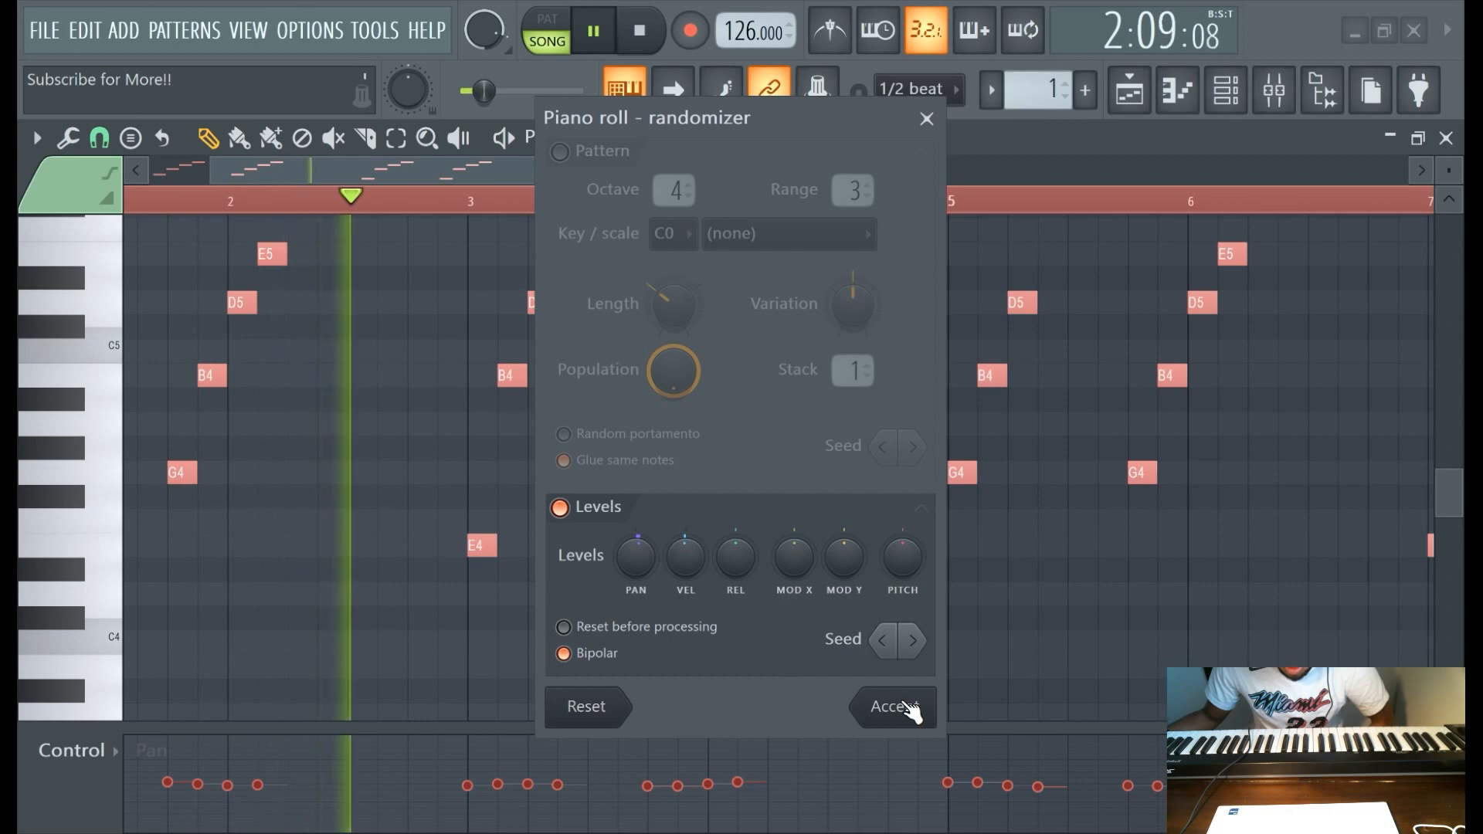
{"action": "left_click", "coordinate": [896, 707]}
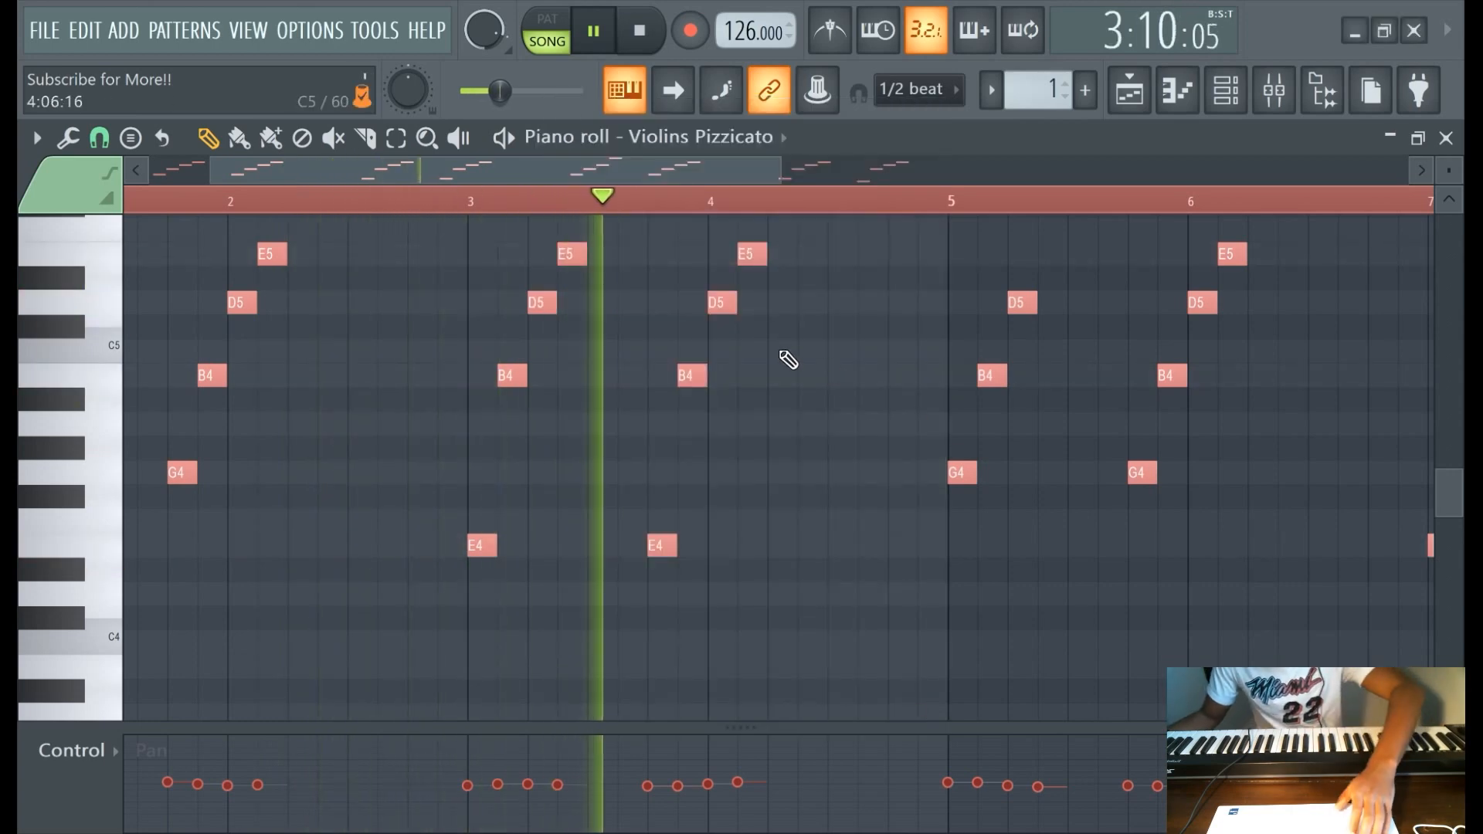
{"action": "scroll", "coordinate": [788, 359], "scroll_direction": "down", "scroll_amount": 2, "text": "ctrl"}
{"action": "scroll", "coordinate": [811, 375], "scroll_direction": "up", "scroll_amount": 3}
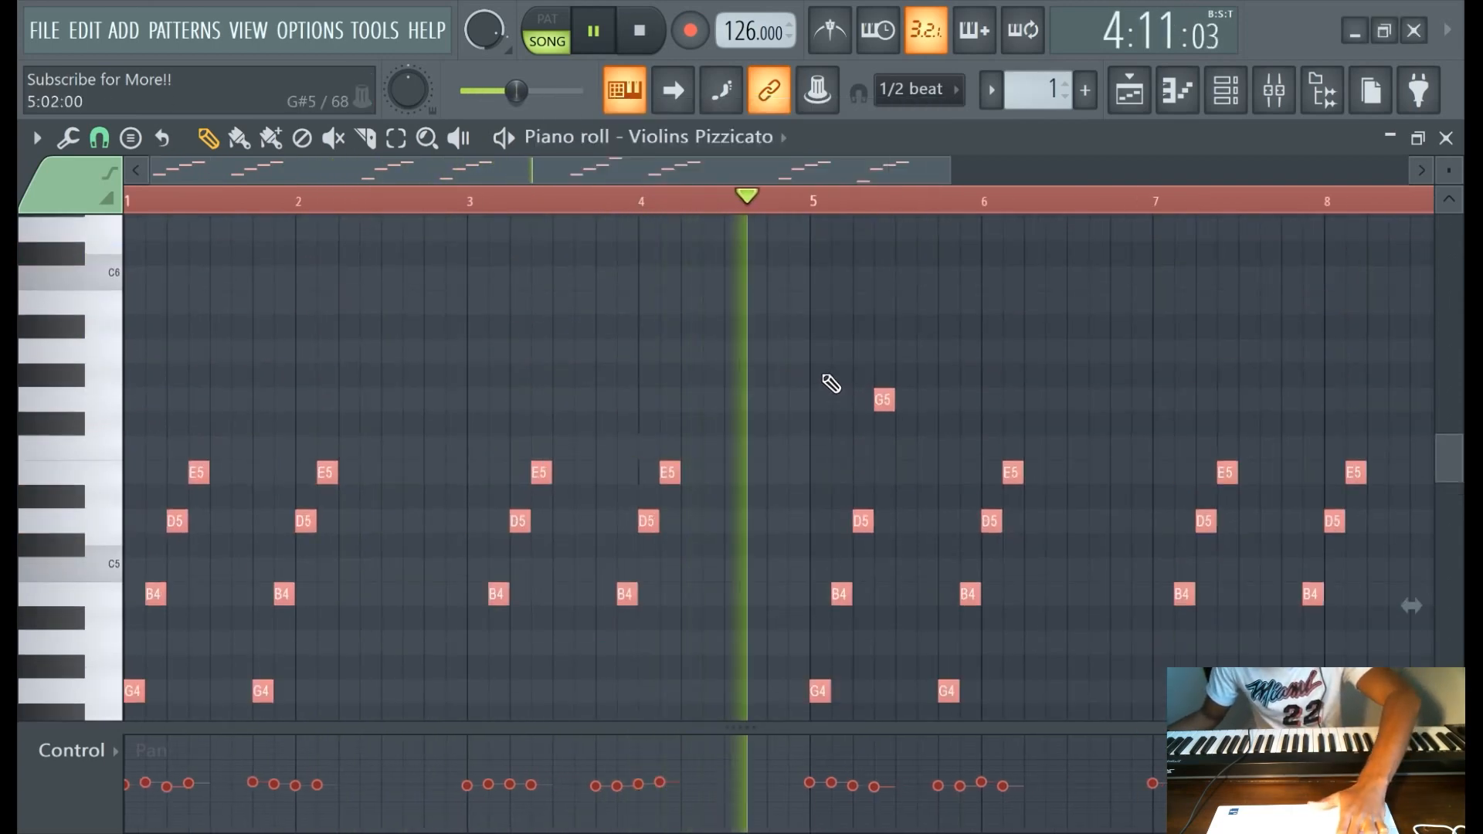
{"action": "key", "text": "ctrl+d"}
{"action": "scroll", "coordinate": [832, 384], "scroll_direction": "down", "scroll_amount": 2}
Clone the Violins Pizzicato channel and return to the channel rack.
{"action": "left_click", "coordinate": [1227, 90]}
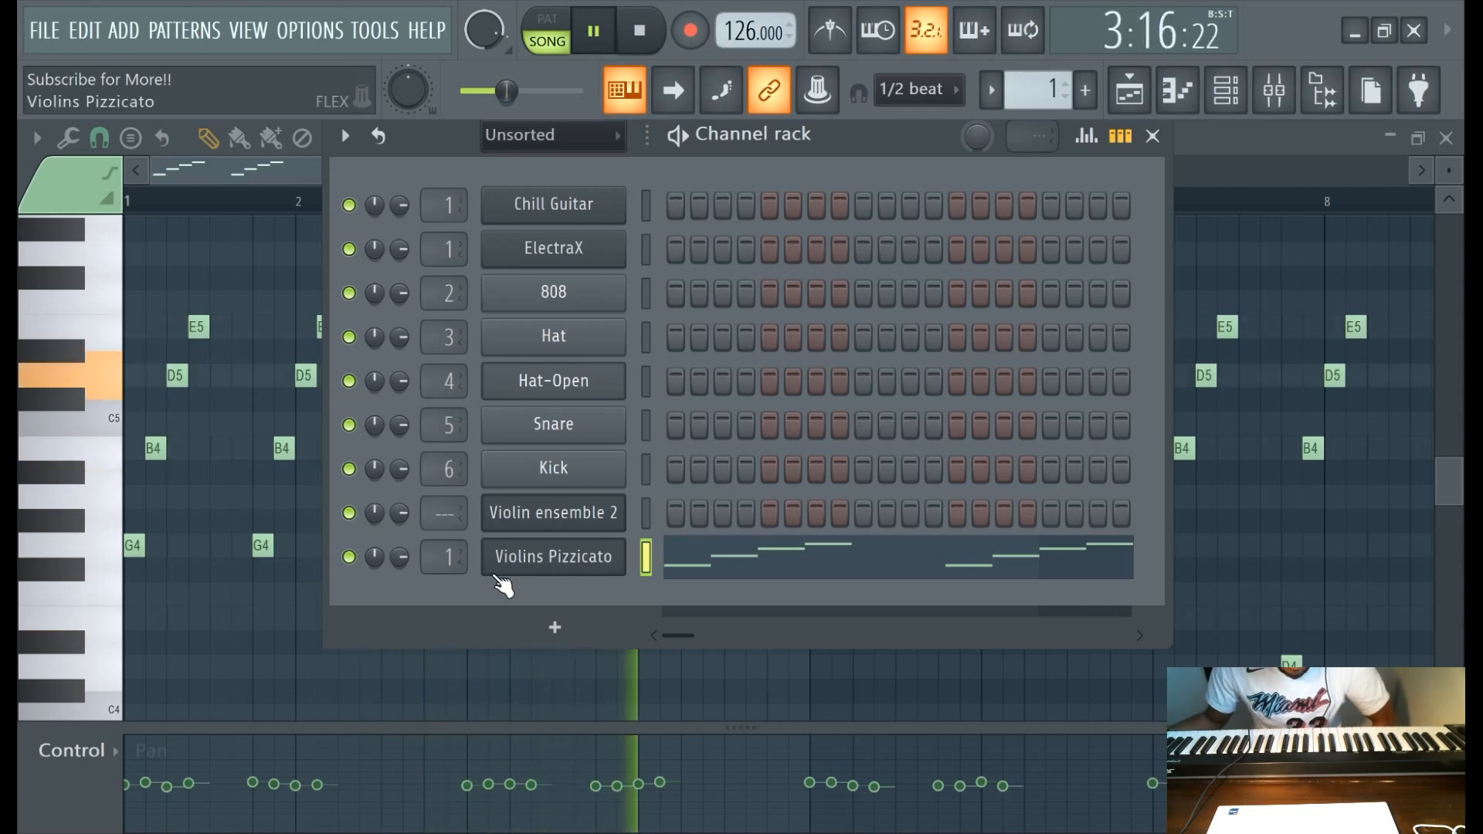
{"action": "right_click", "coordinate": [622, 560]}
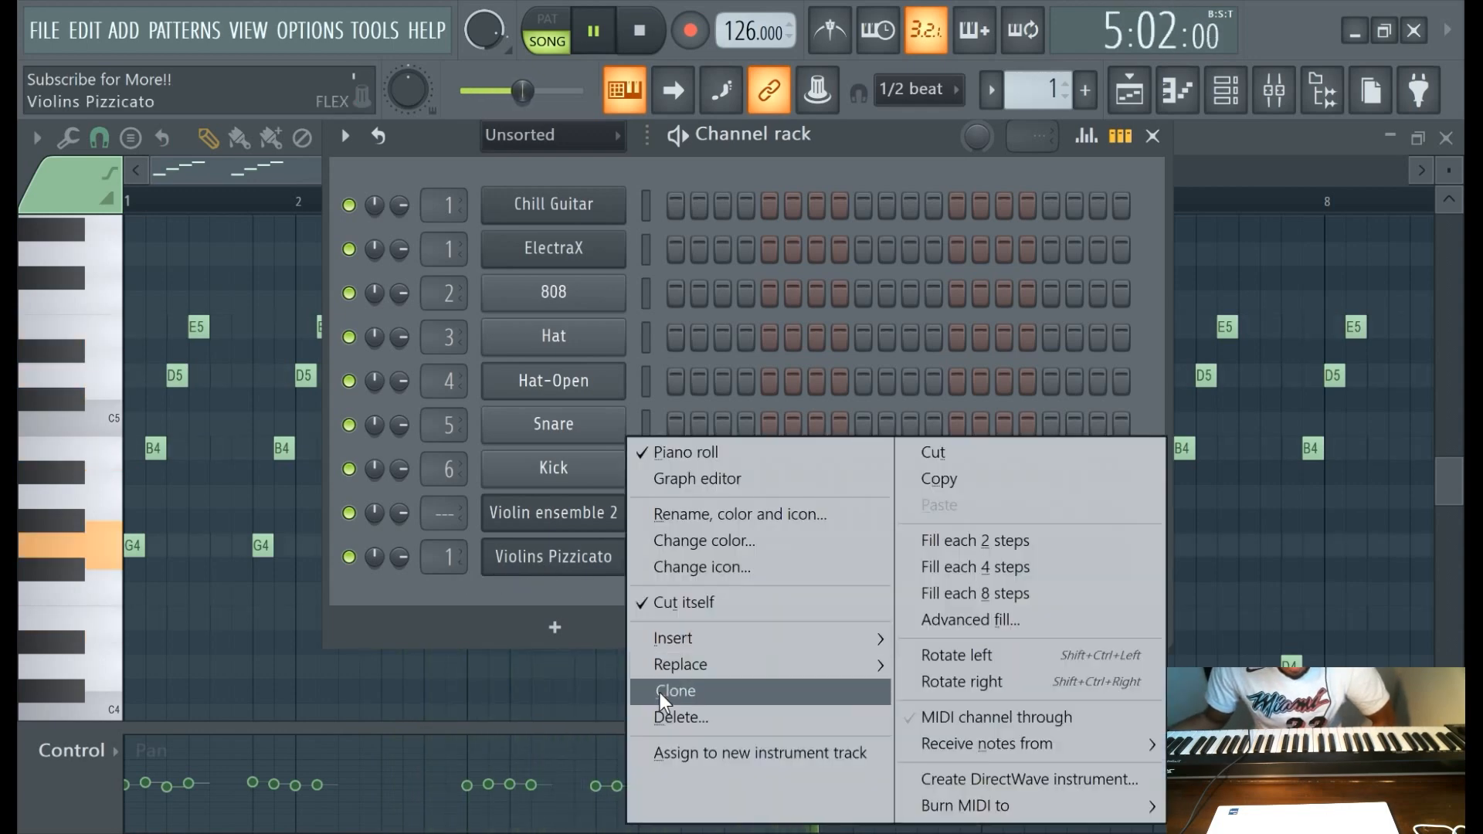
{"action": "left_click", "coordinate": [662, 694]}
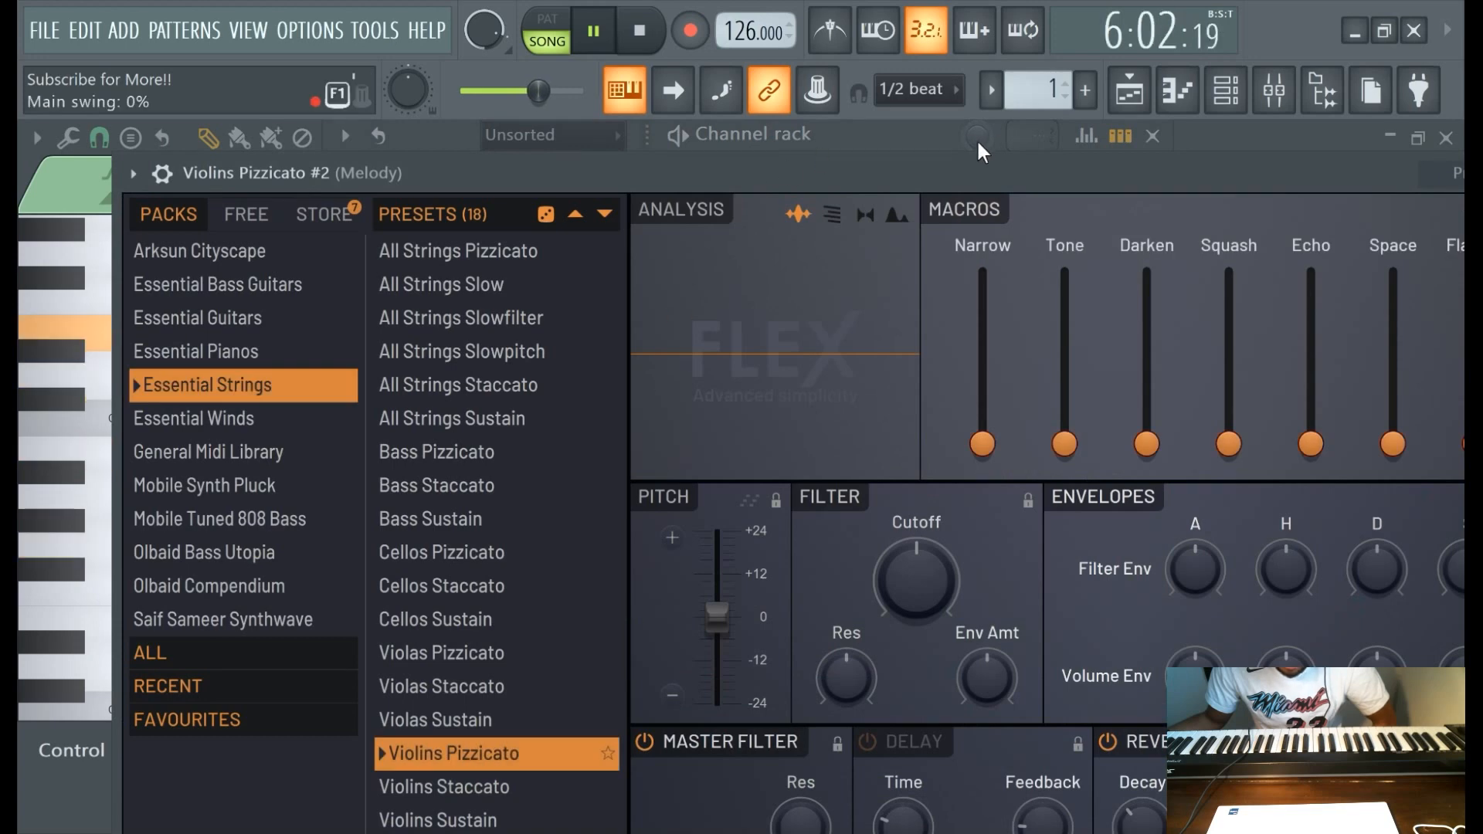
{"action": "left_click", "coordinate": [980, 137]}
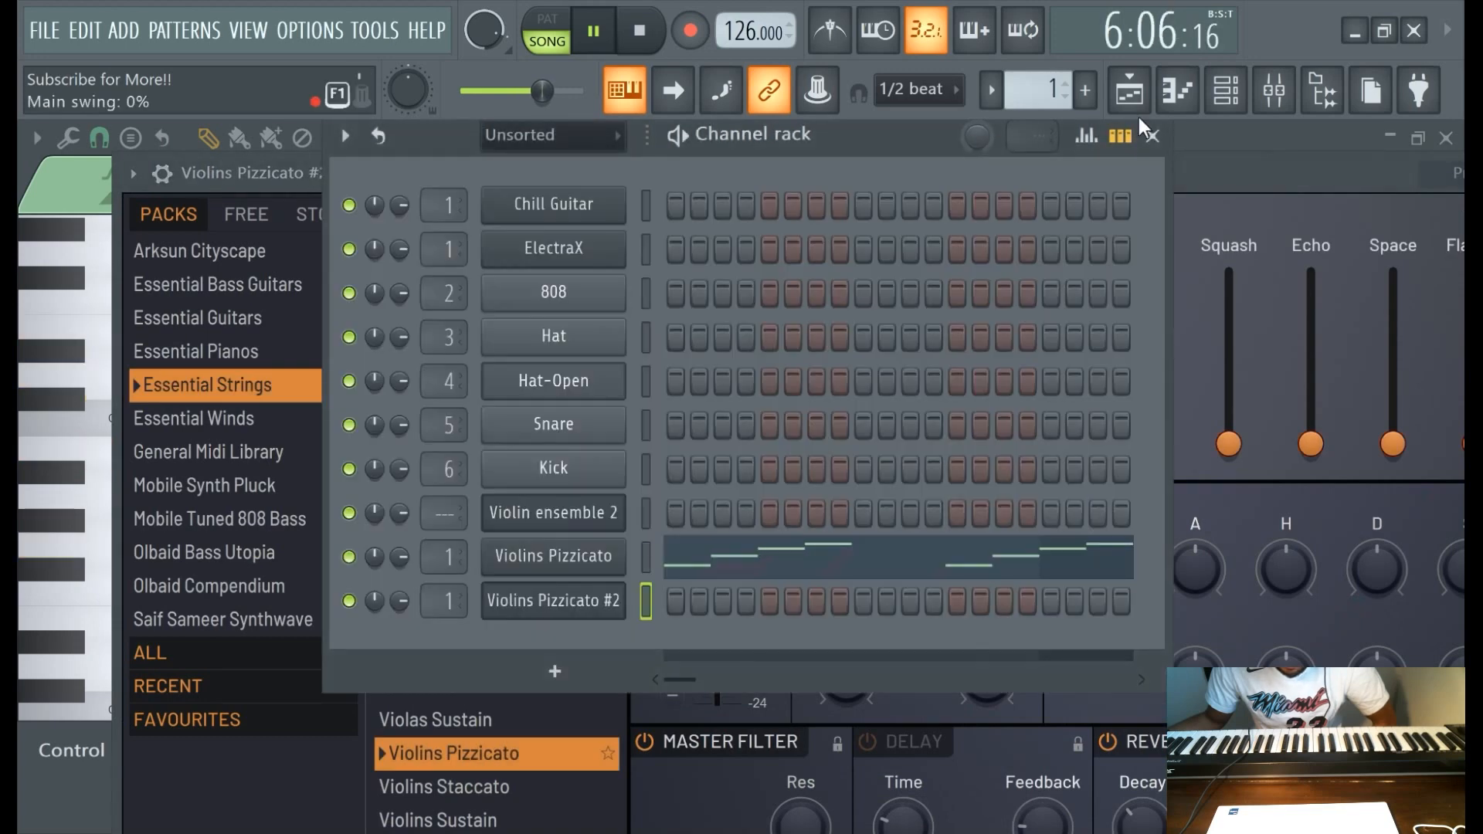
{"action": "right_click", "coordinate": [558, 572]}
{"action": "mouse_move", "coordinate": [703, 639]}
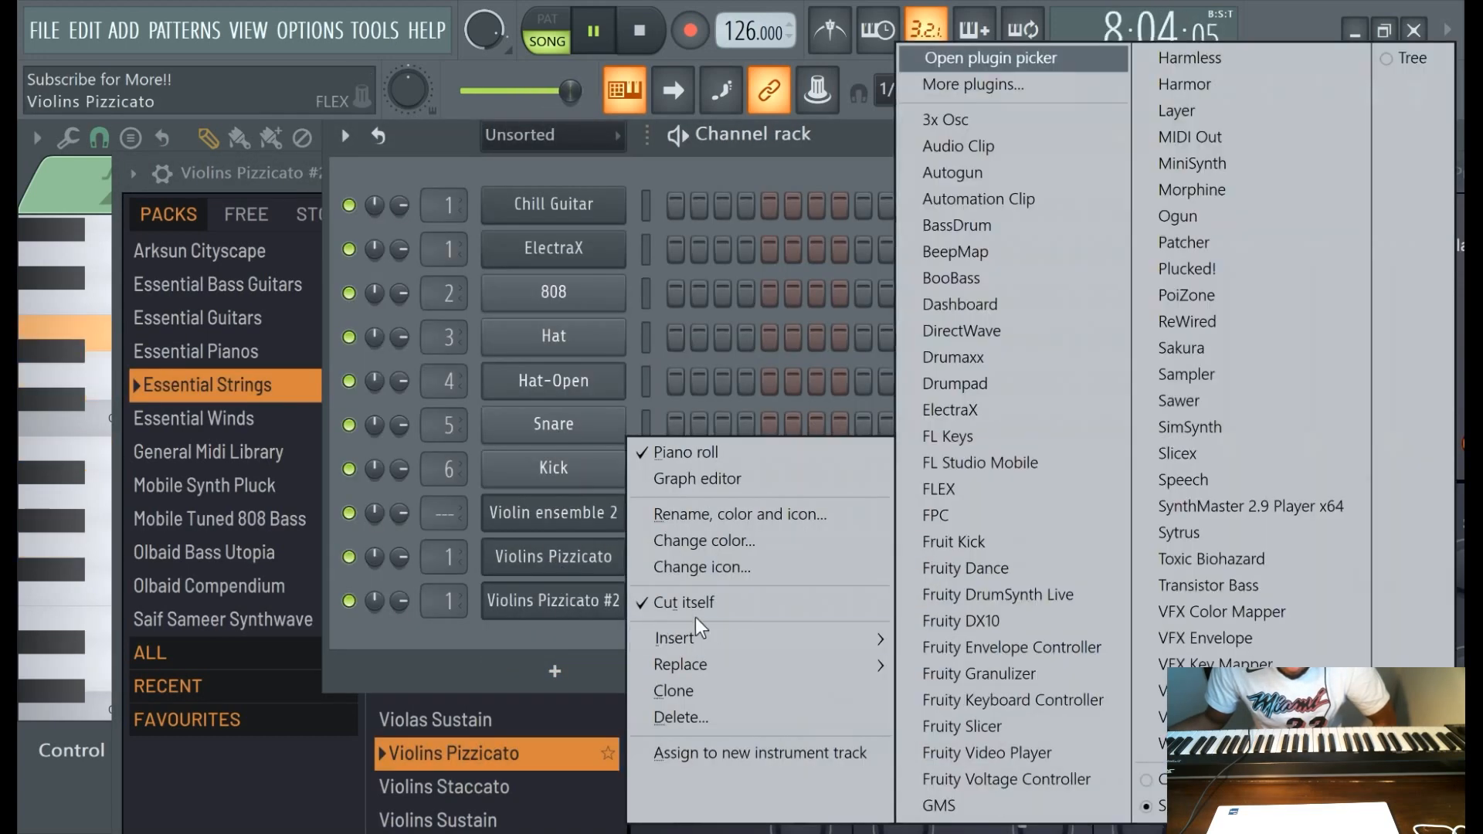
{"action": "left_click", "coordinate": [489, 639]}
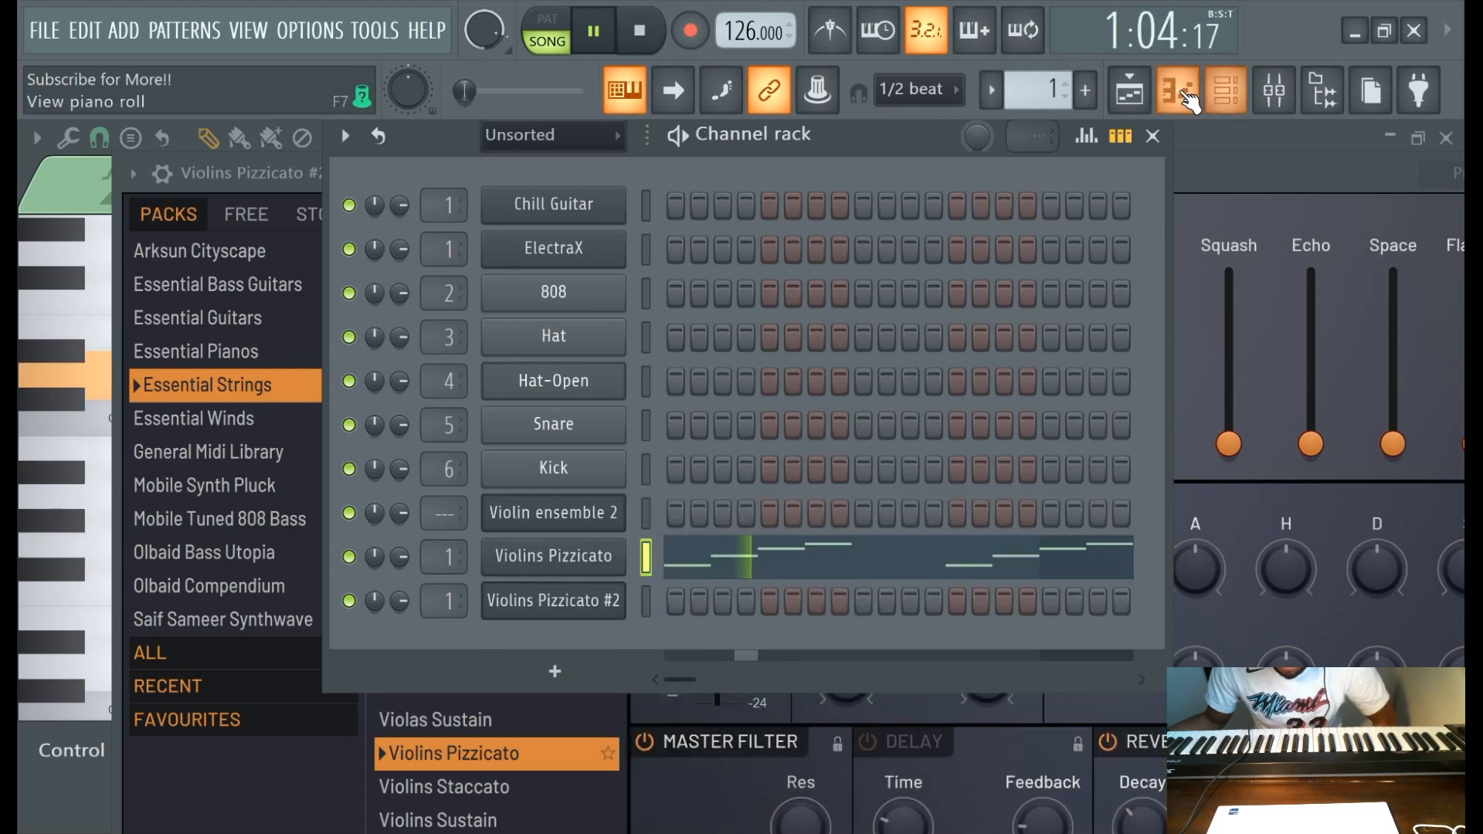
Raise the D4 just before bar 8 back to E4 and copy all Violins Pizzicato notes into the Violins Pizzicato #2 channel.
{"action": "left_click", "coordinate": [1178, 89]}
{"action": "scroll", "coordinate": [1301, 579], "scroll_direction": "down", "scroll_amount": 4}
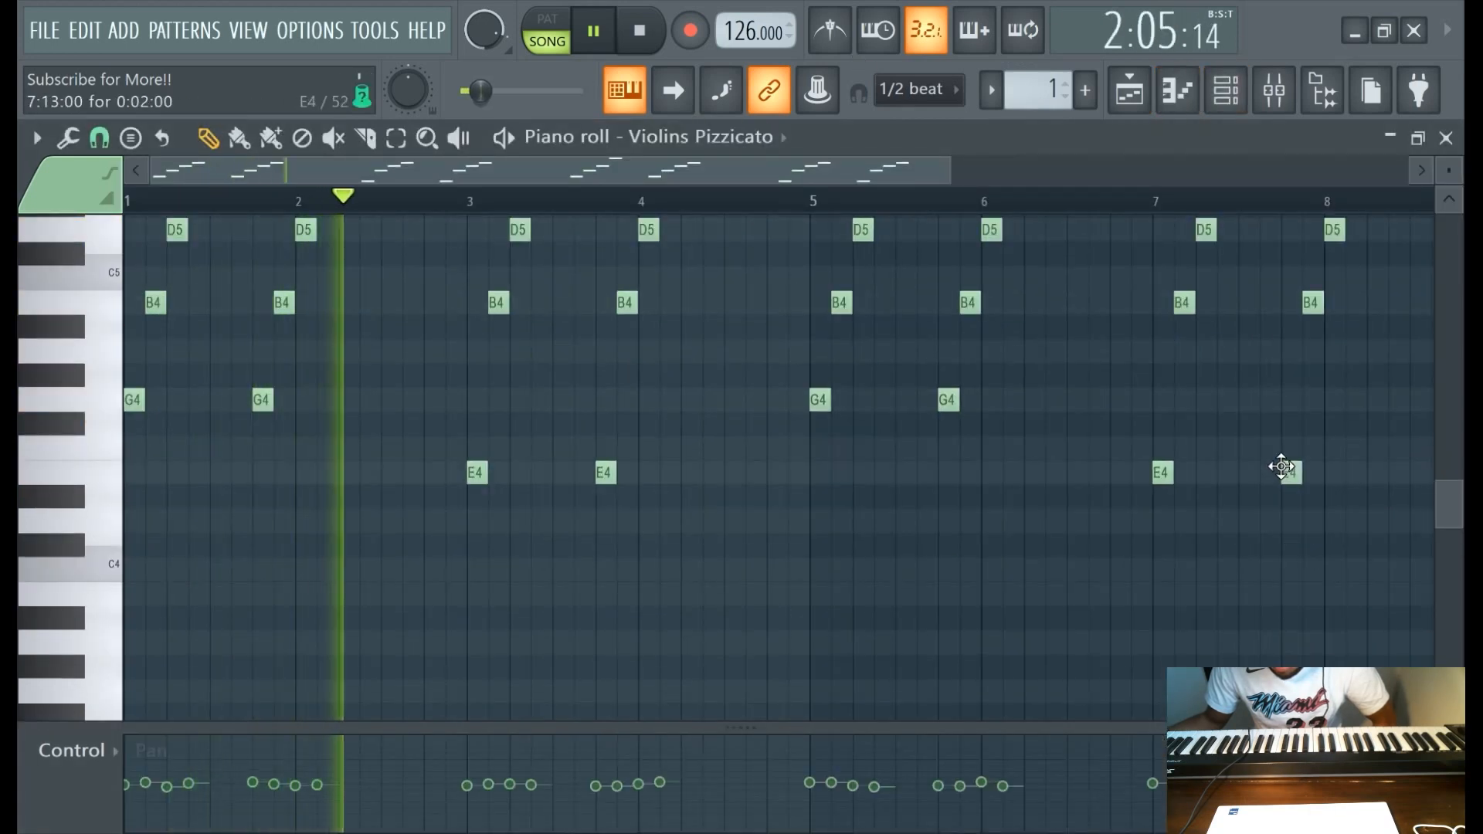
{"action": "left_click", "coordinate": [1226, 90]}
{"action": "right_click", "coordinate": [564, 563]}
{"action": "left_click", "coordinate": [934, 484]}
{"action": "right_click", "coordinate": [622, 603]}
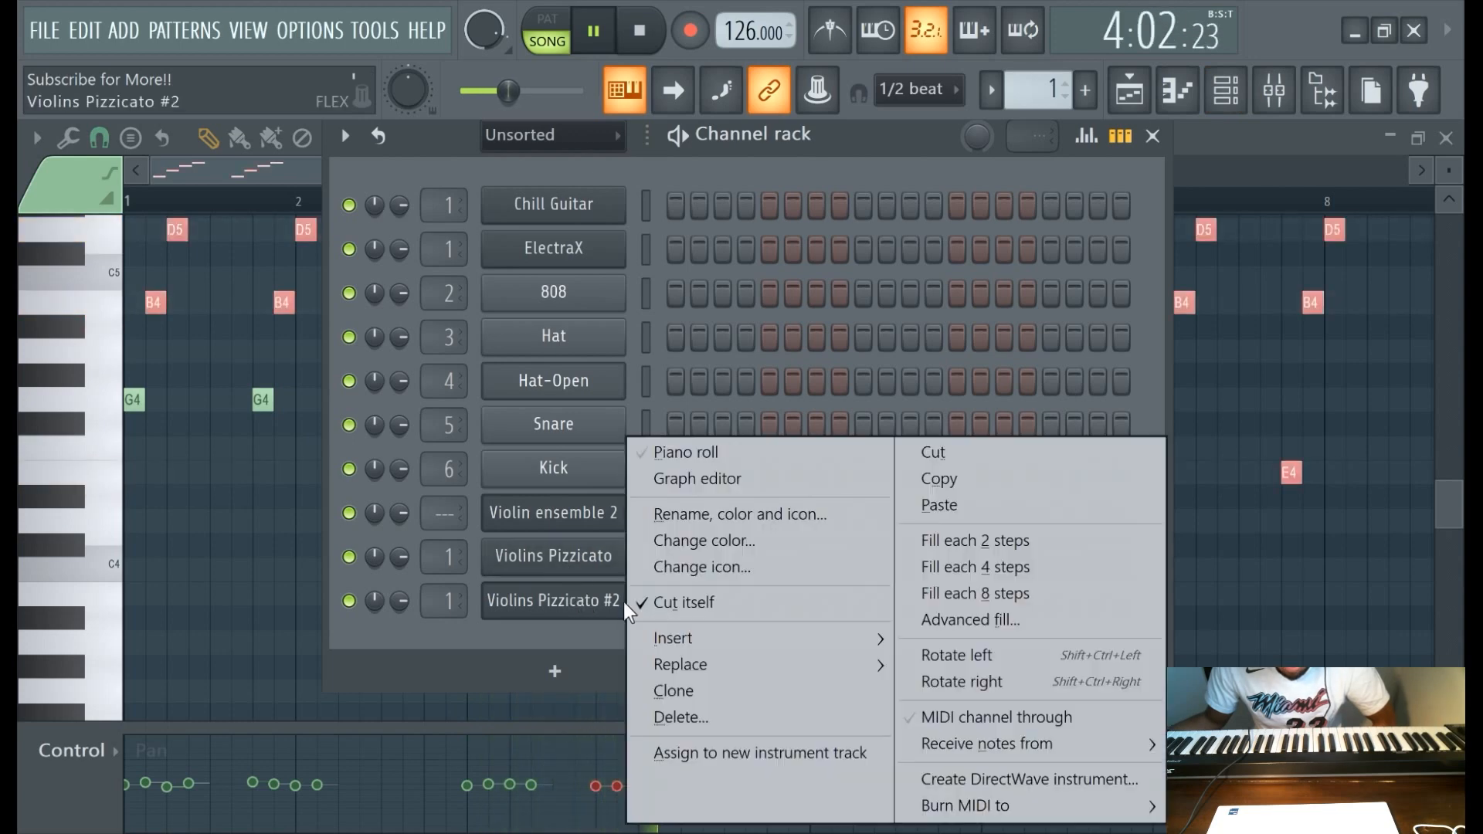
{"action": "left_click", "coordinate": [938, 505]}
Open the Violins Pizzicato #2 channel in FLEX and display the presets of the Essential Winds pack.
{"action": "left_click", "coordinate": [528, 610]}
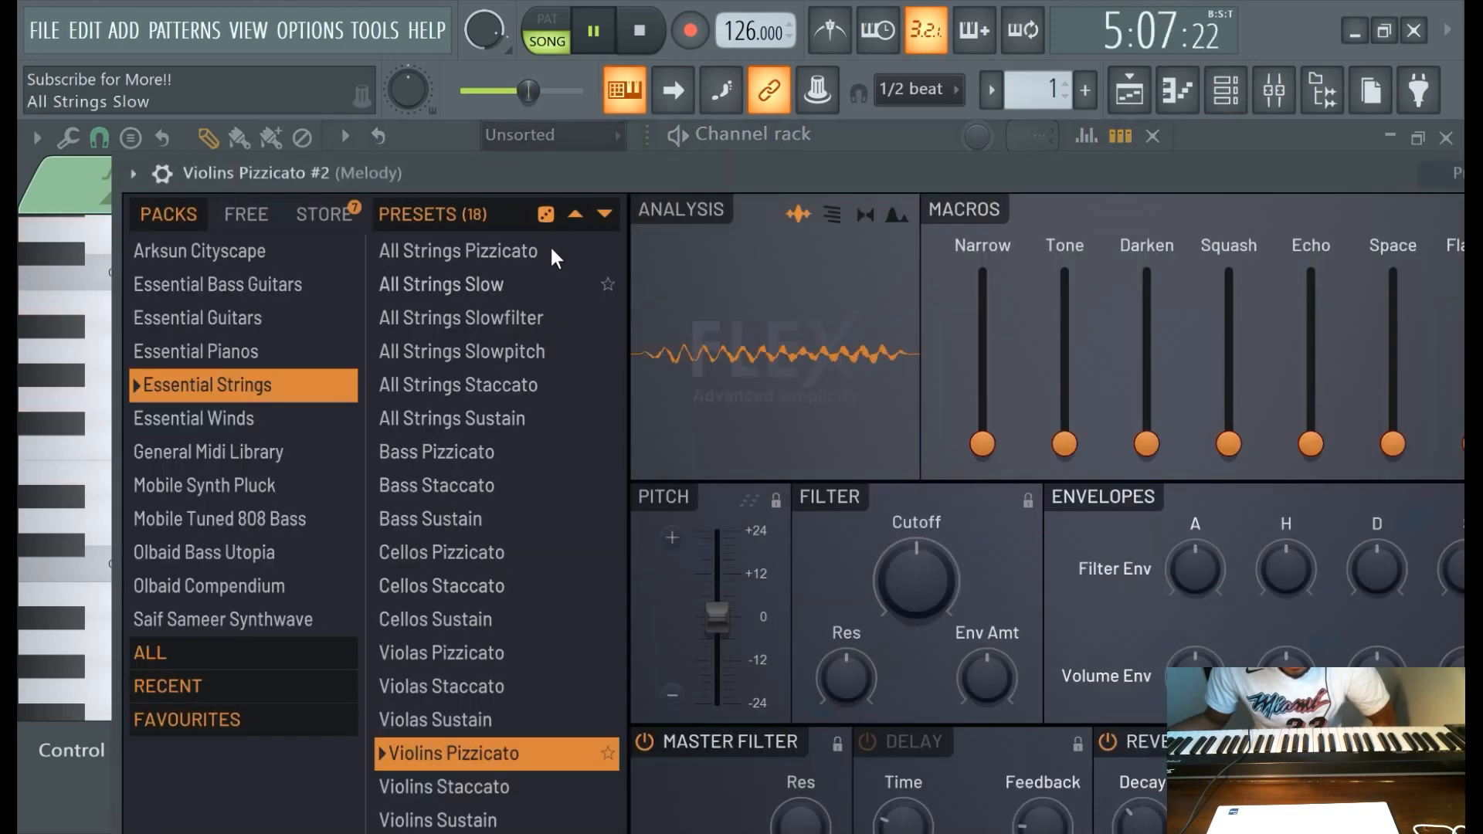
{"action": "left_click_drag", "start_coordinate": [536, 178], "coordinate": [576, 140]}
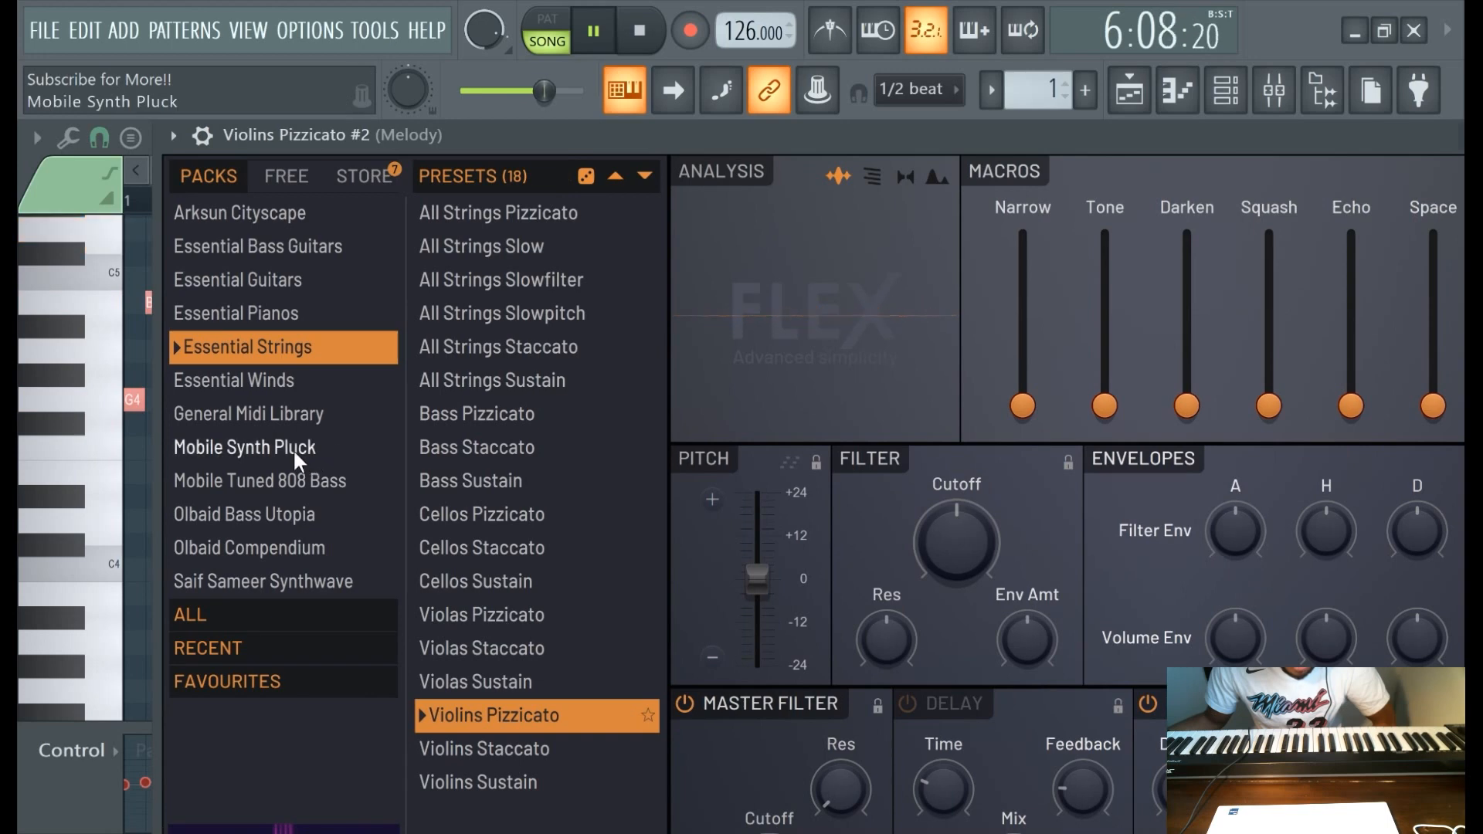
{"action": "left_click", "coordinate": [291, 380]}
{"action": "scroll", "coordinate": [547, 556], "scroll_direction": "down", "scroll_amount": 3}
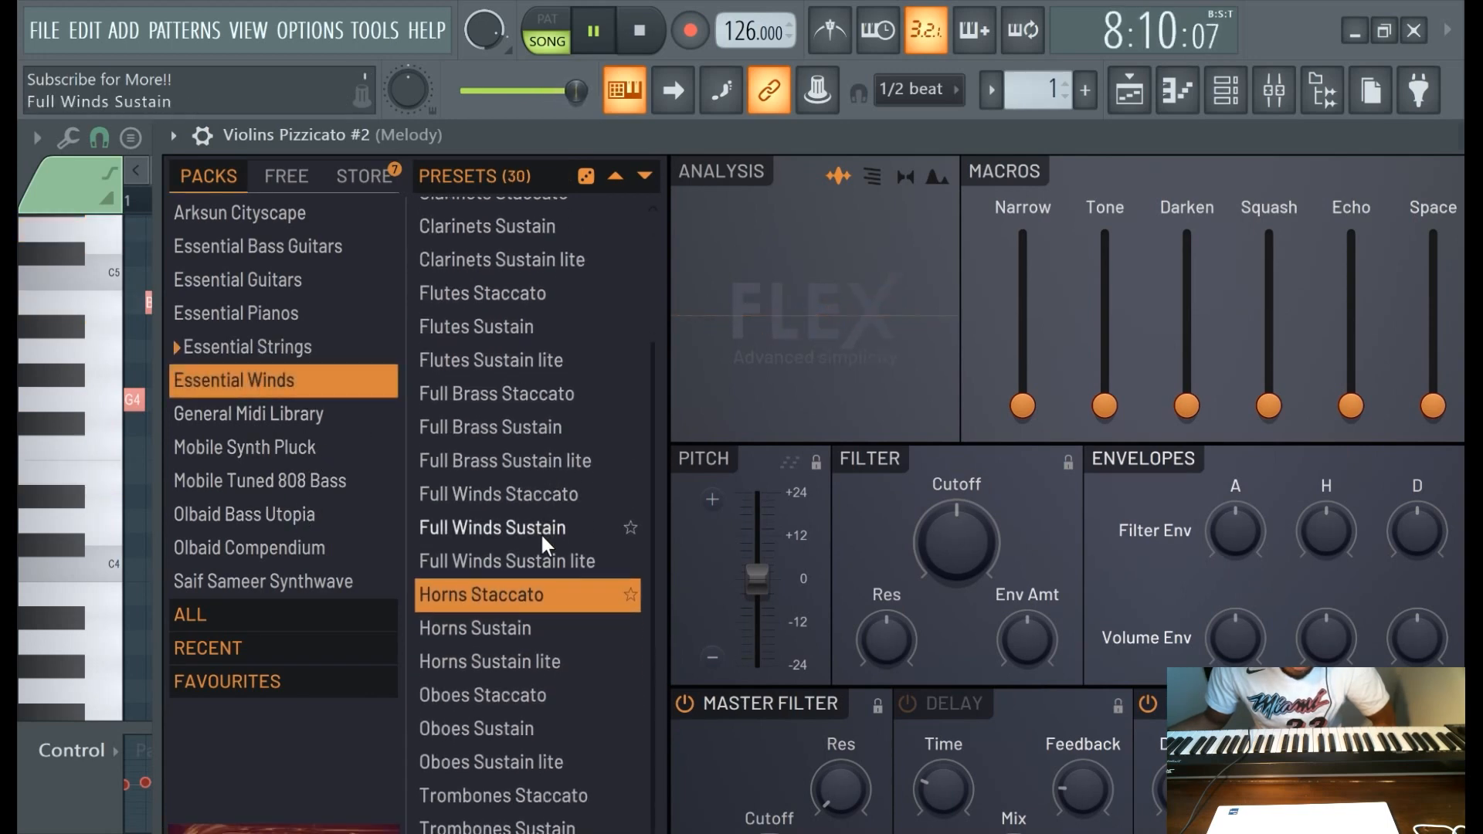
{"action": "left_click", "coordinate": [1179, 90]}
{"action": "left_click", "coordinate": [1226, 91]}
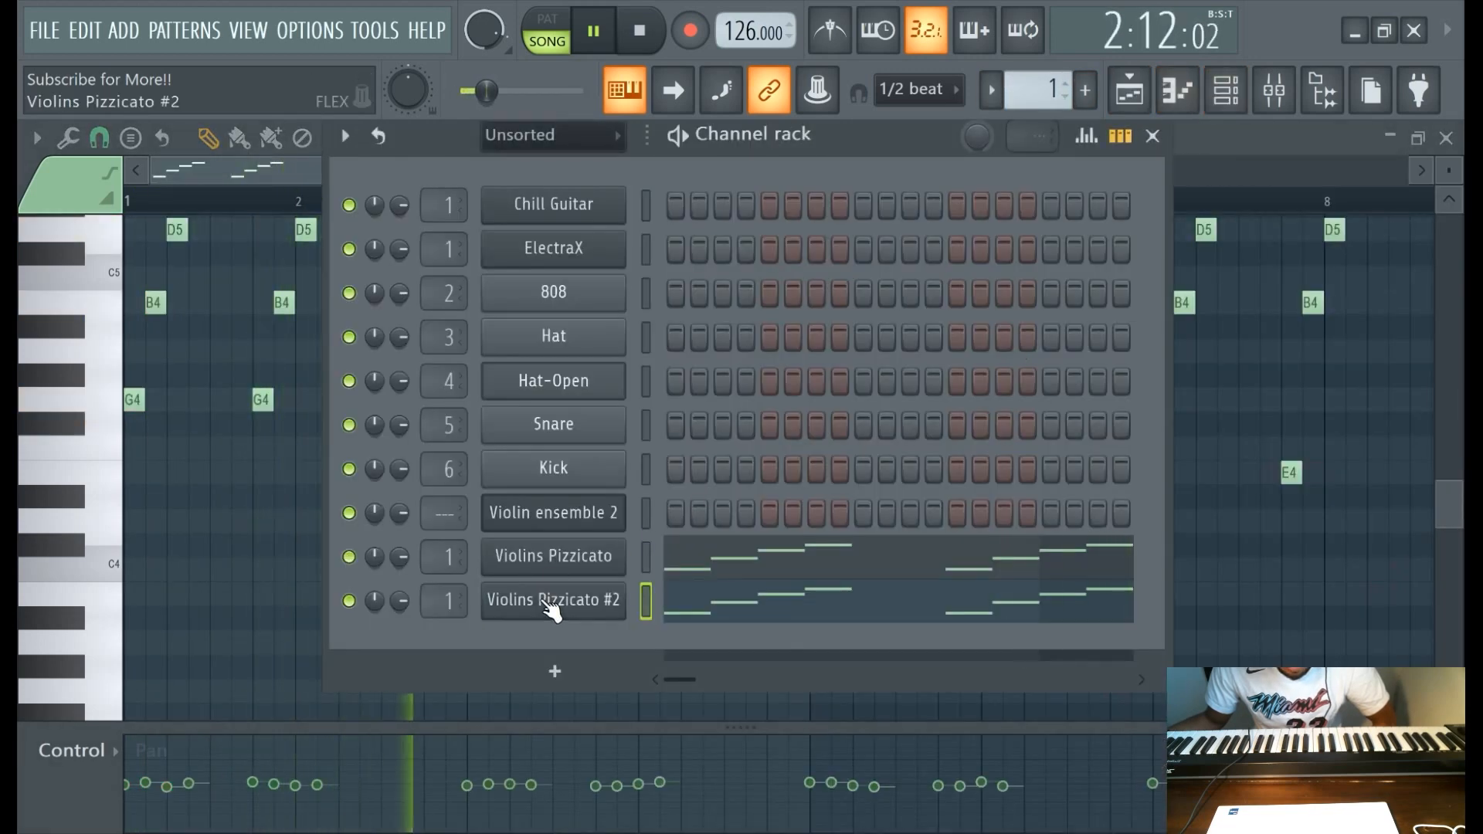
{"action": "left_click", "coordinate": [552, 603]}
Try the Full Brass Staccato and Oboes Staccato presets on the cloned channel, then load Ascending from the Saif Sameer Synthwave pack.
{"action": "left_click", "coordinate": [521, 517]}
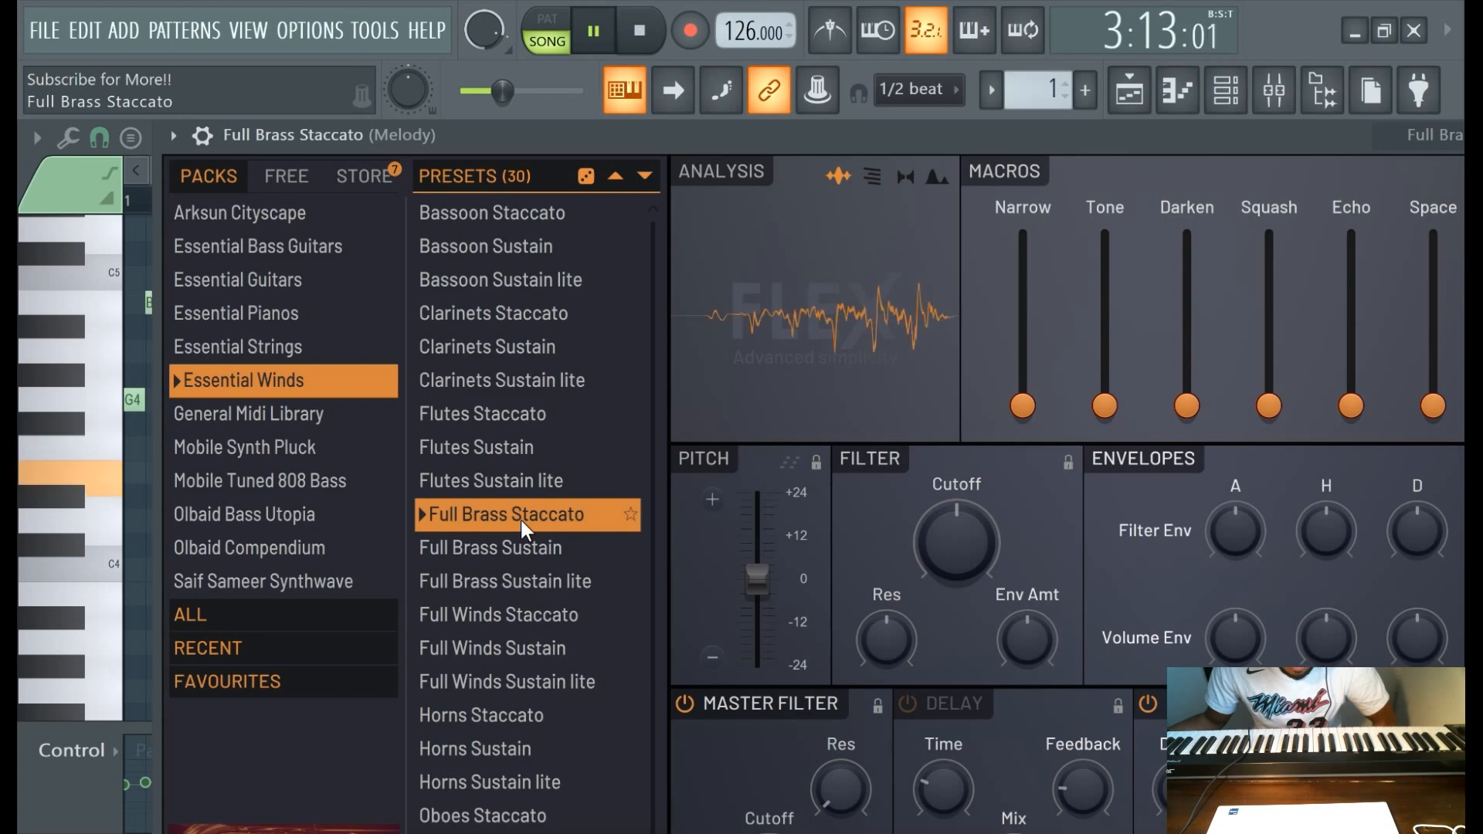
{"action": "scroll", "coordinate": [497, 610], "scroll_direction": "down", "scroll_amount": 2}
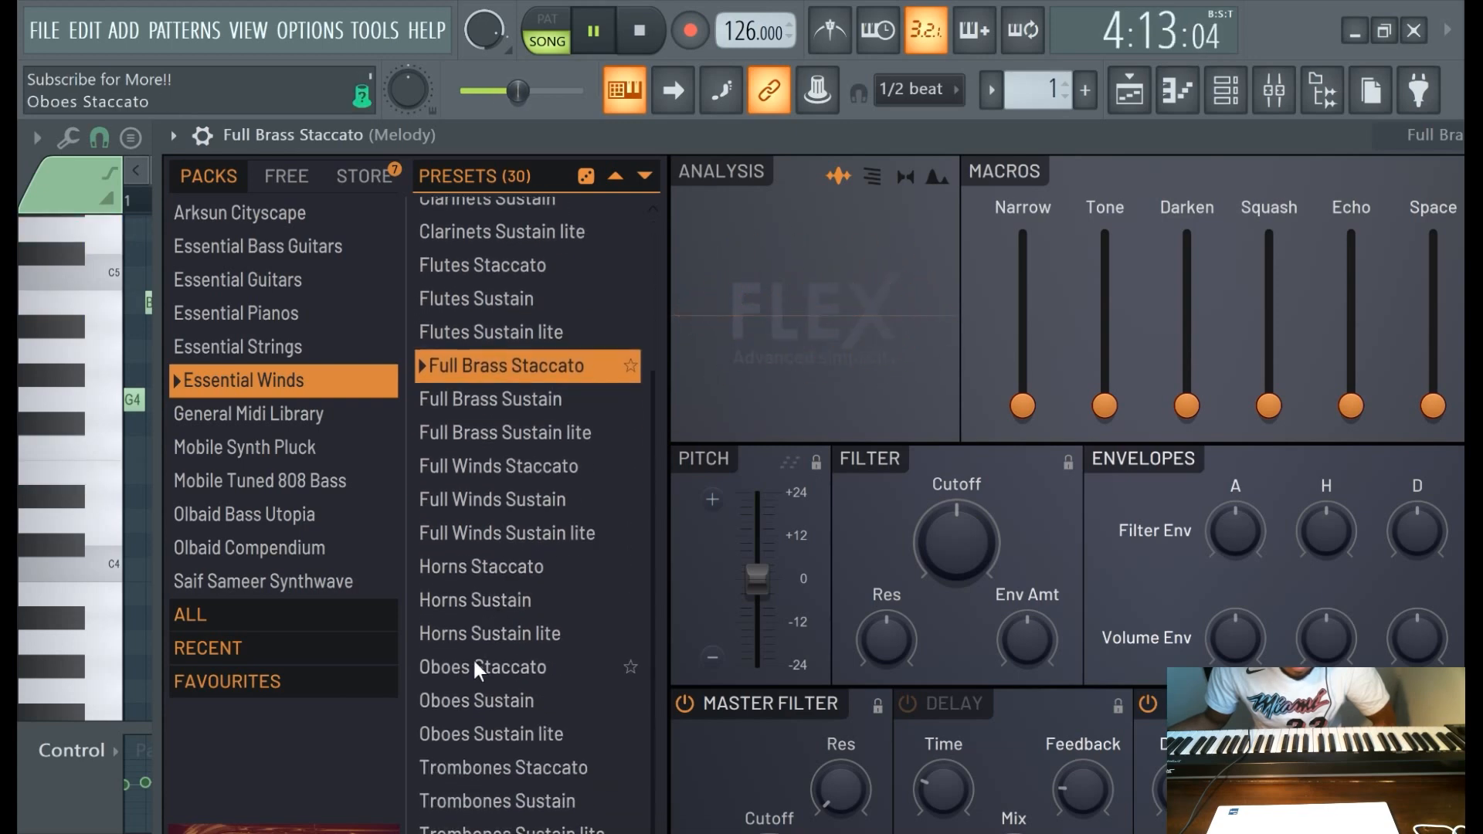
{"action": "left_click", "coordinate": [475, 665]}
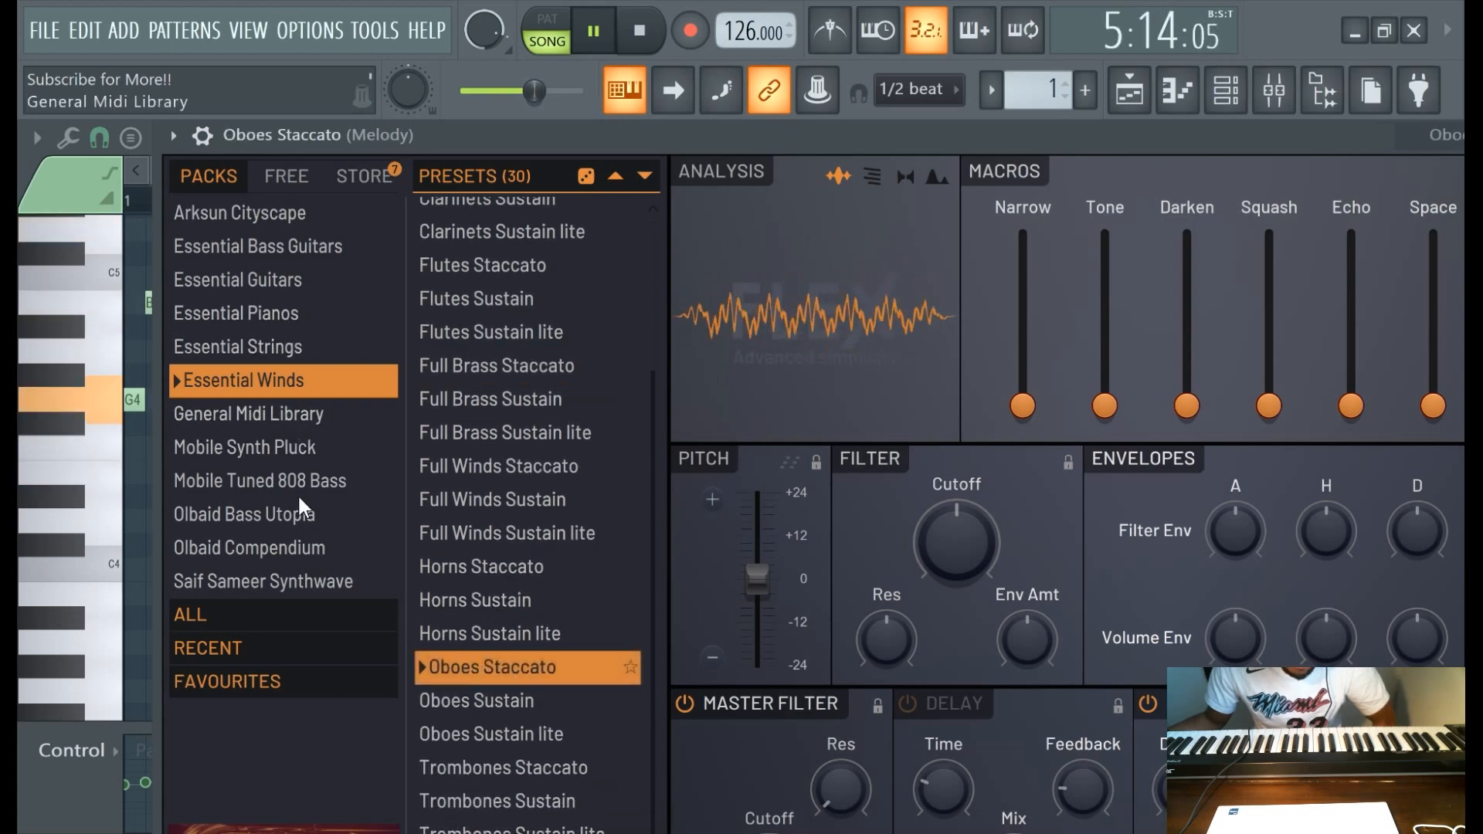
{"action": "left_click", "coordinate": [279, 577]}
{"action": "left_click", "coordinate": [518, 614]}
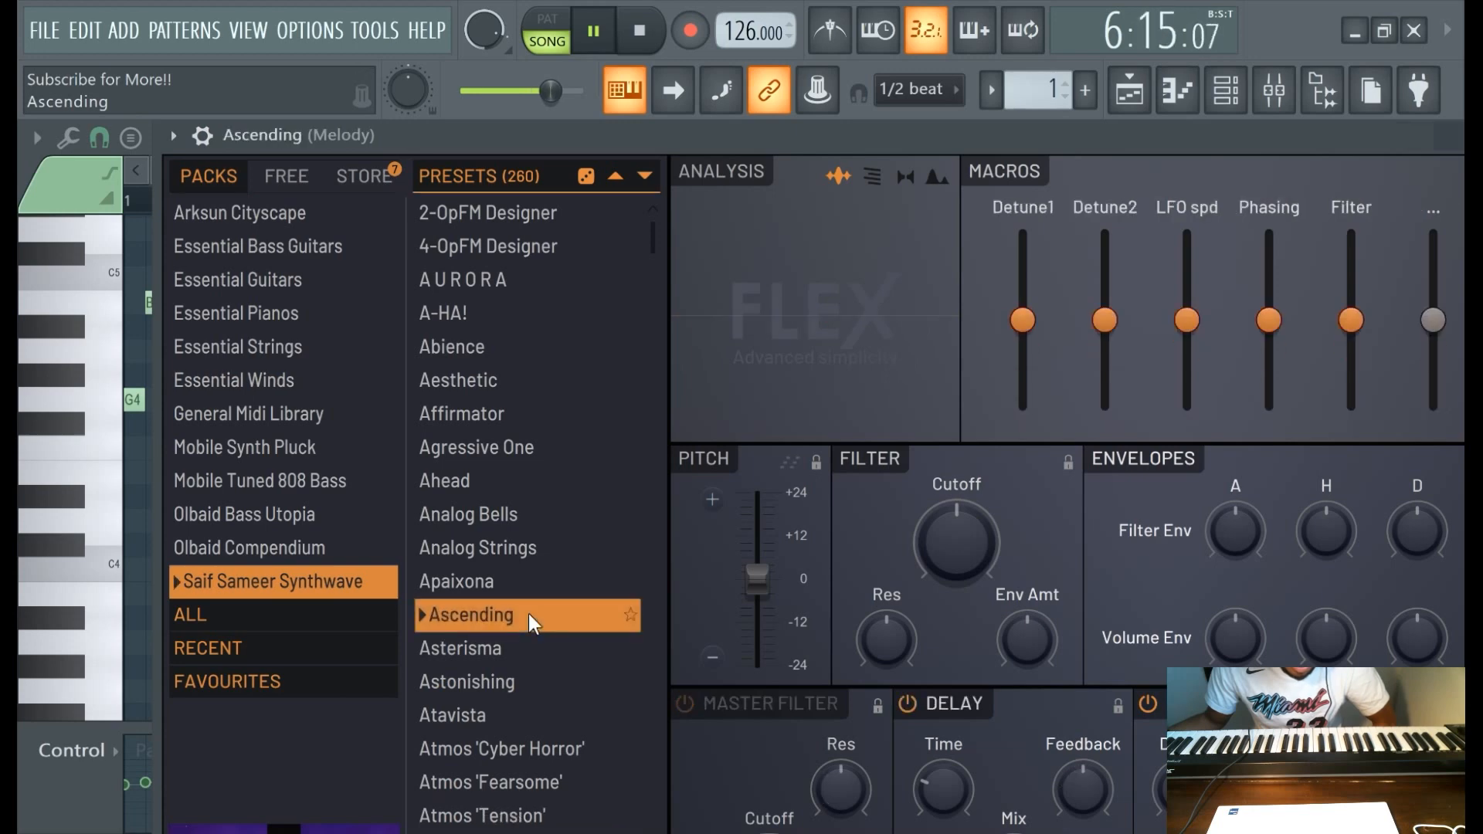
Try the DX7 Bells, DX9 Pedalbass and Ensemble Strings presets from the Saif Sameer Synthwave pack on the cloned channel.
{"action": "scroll", "coordinate": [517, 603], "scroll_direction": "down", "scroll_amount": 15}
{"action": "left_click", "coordinate": [524, 583]}
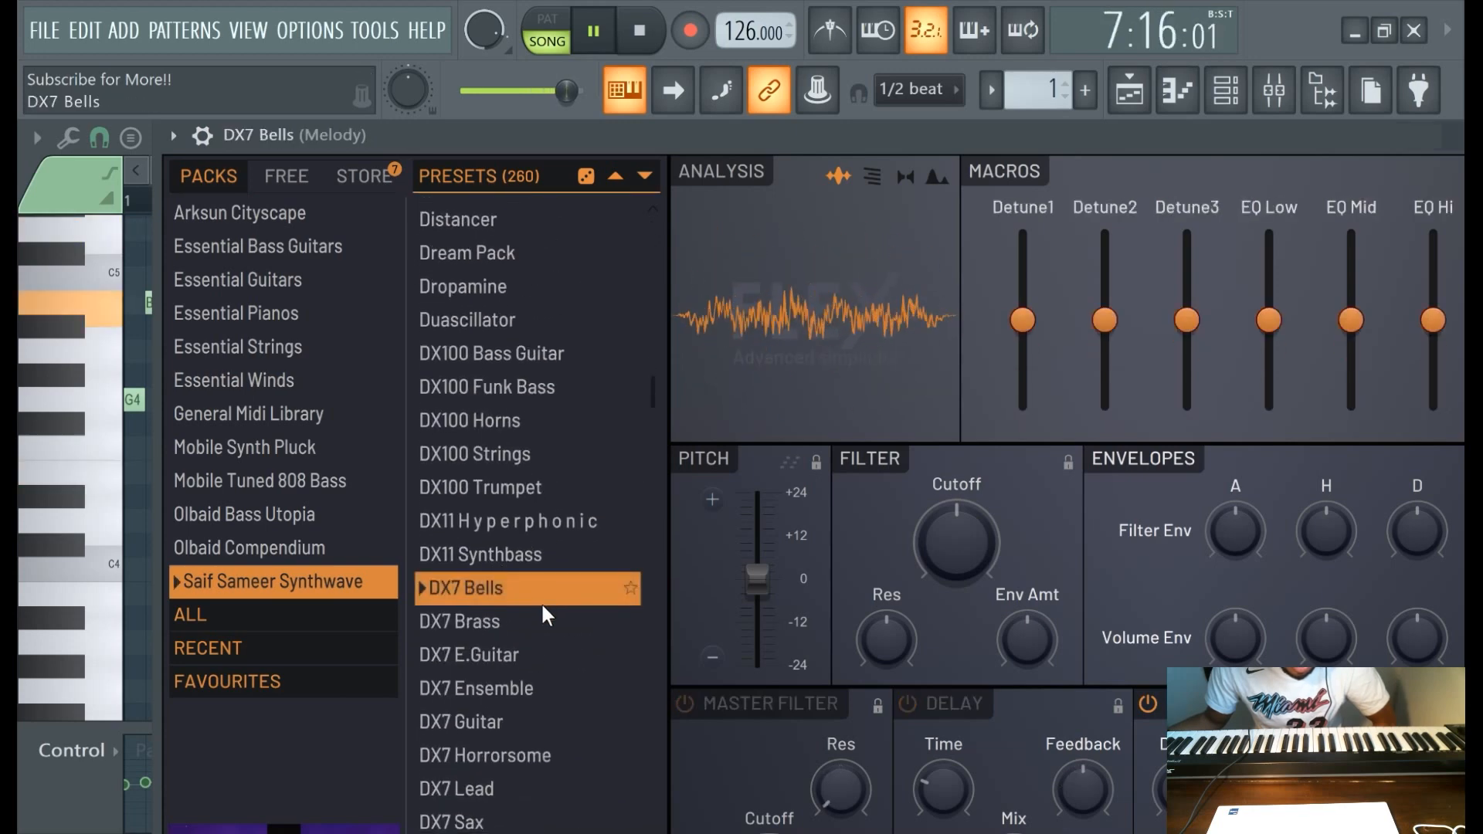
{"action": "scroll", "coordinate": [541, 611], "scroll_direction": "down", "scroll_amount": 3}
{"action": "left_click", "coordinate": [503, 558]}
{"action": "scroll", "coordinate": [517, 601], "scroll_direction": "down", "scroll_amount": 2}
{"action": "scroll", "coordinate": [521, 604], "scroll_direction": "down", "scroll_amount": 2}
{"action": "left_click", "coordinate": [522, 595]}
{"action": "scroll", "coordinate": [506, 611], "scroll_direction": "down", "scroll_amount": 2}
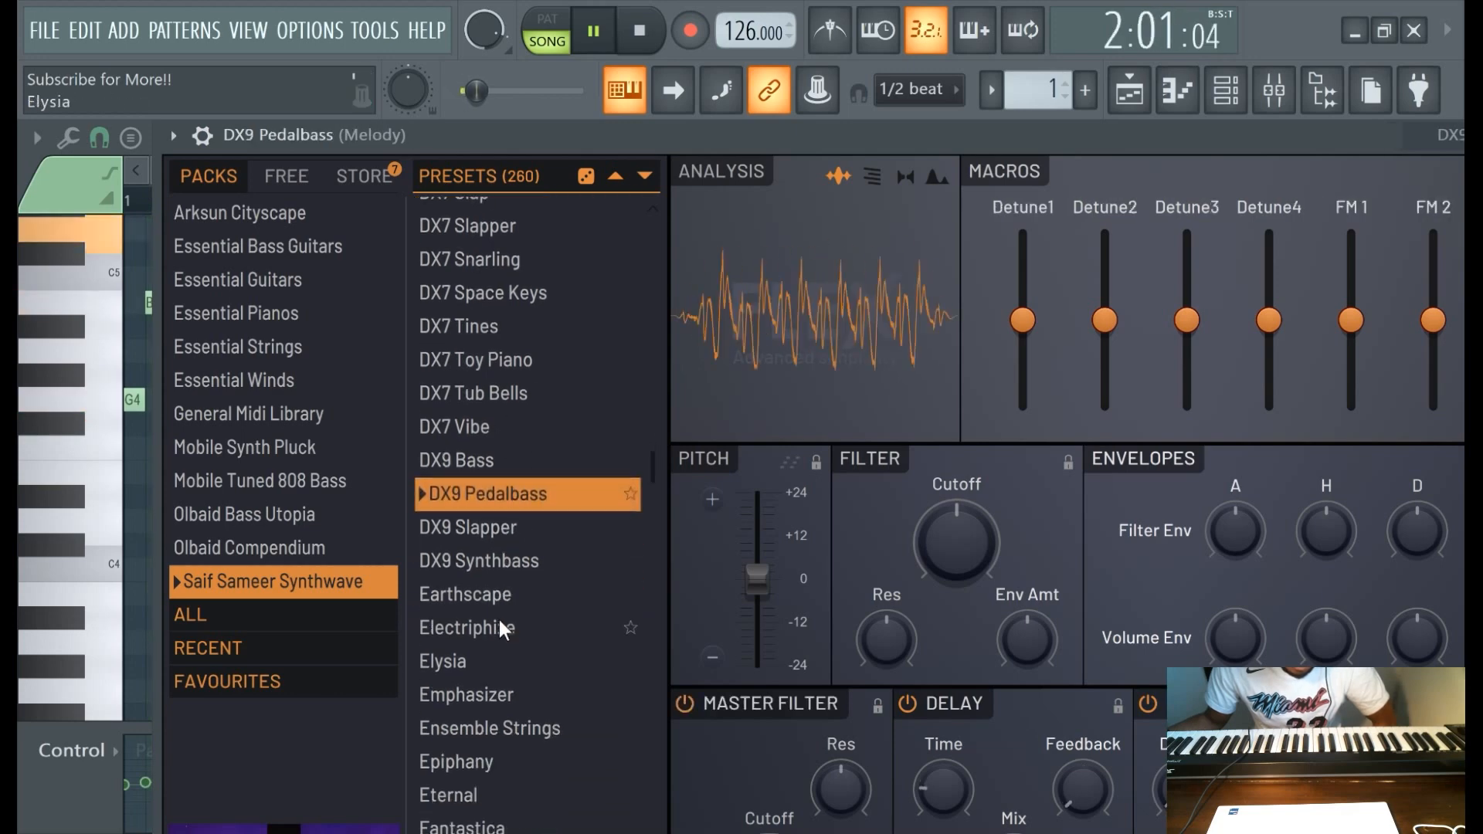
{"action": "left_click", "coordinate": [499, 623]}
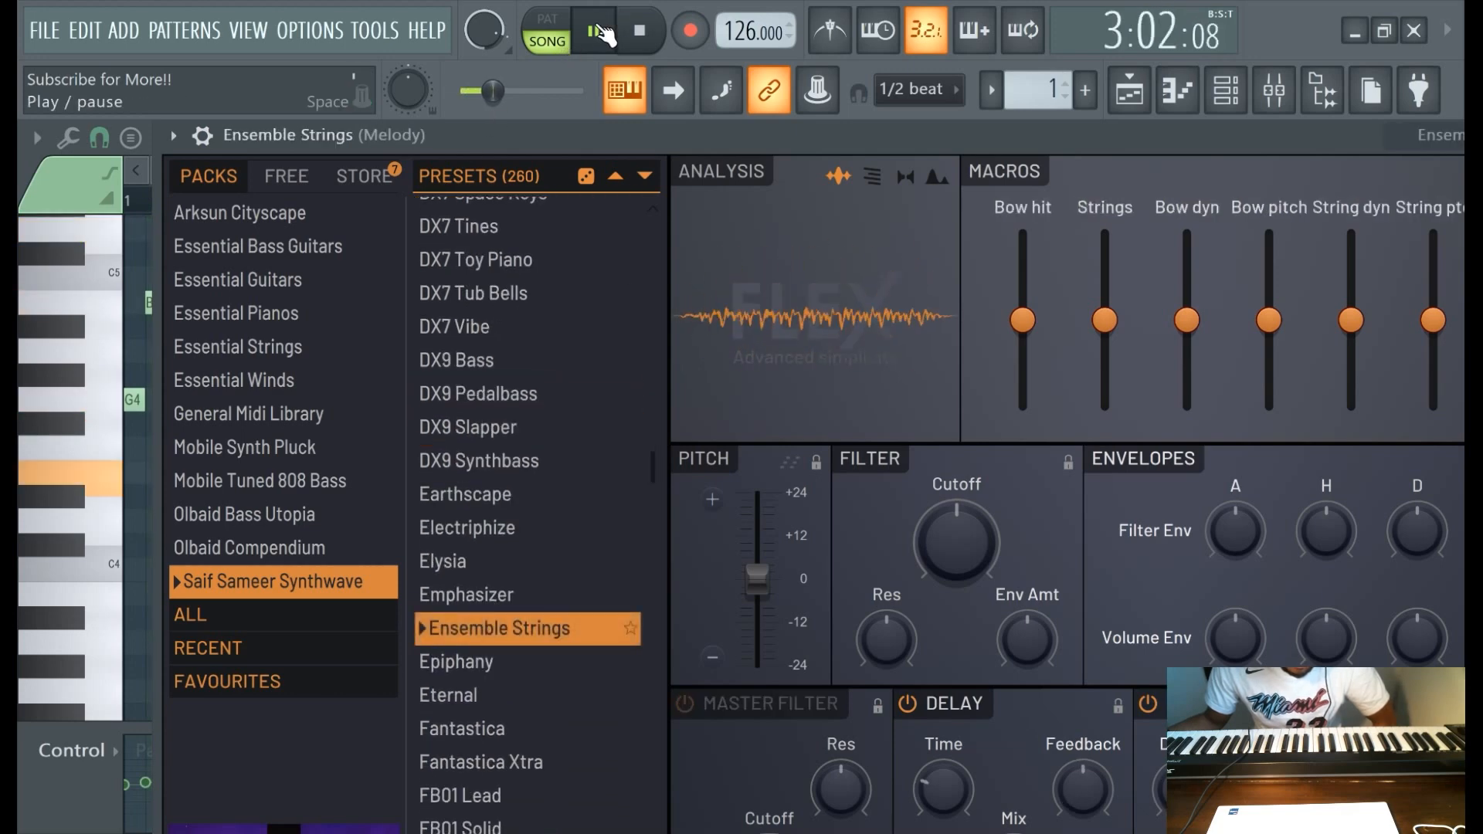
Stop working with the cloned strings layer and delete the Ensemble Strings channel.
{"action": "left_click", "coordinate": [123, 35]}
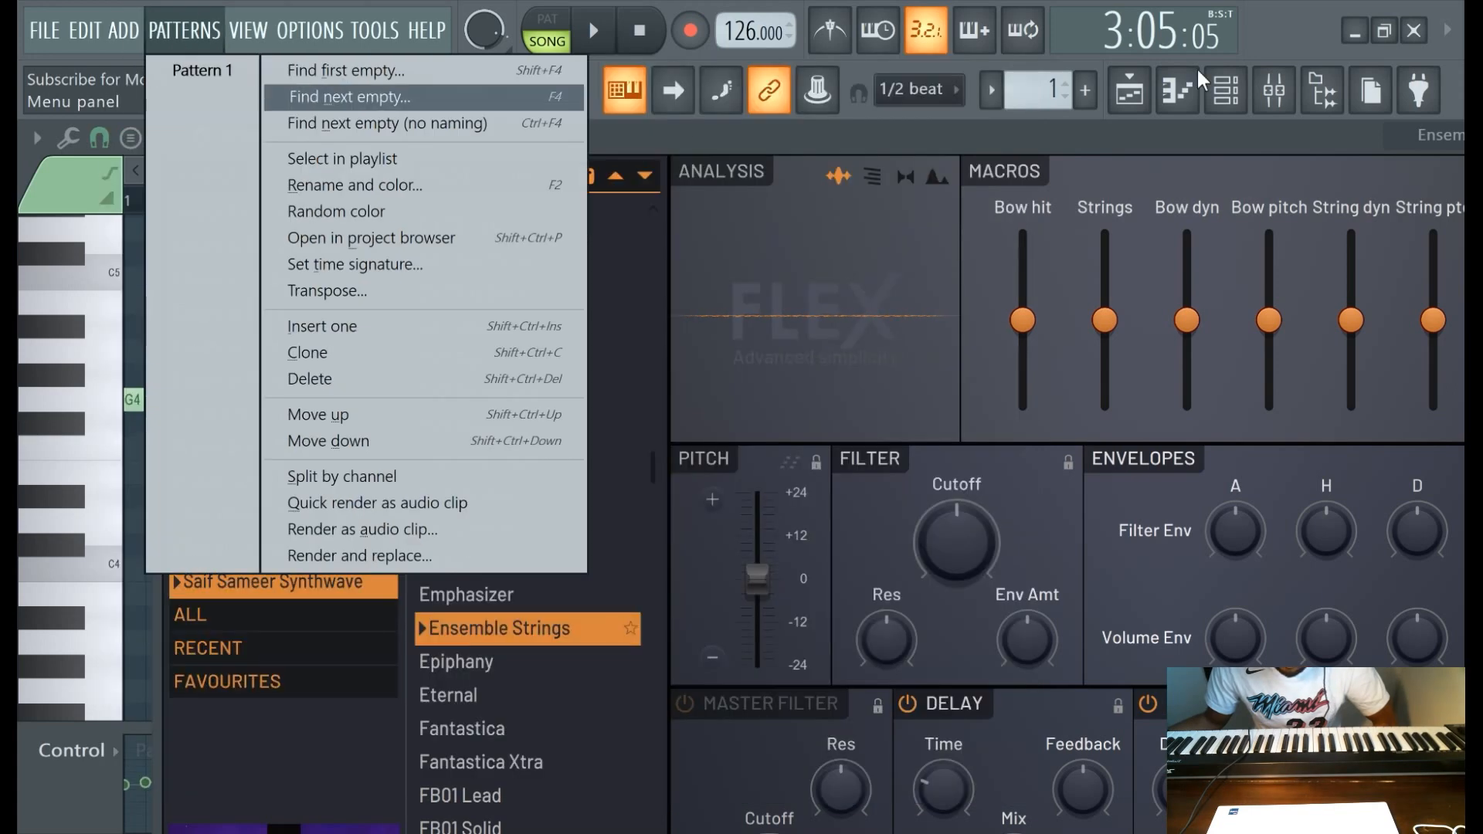
{"action": "left_click", "coordinate": [1240, 88]}
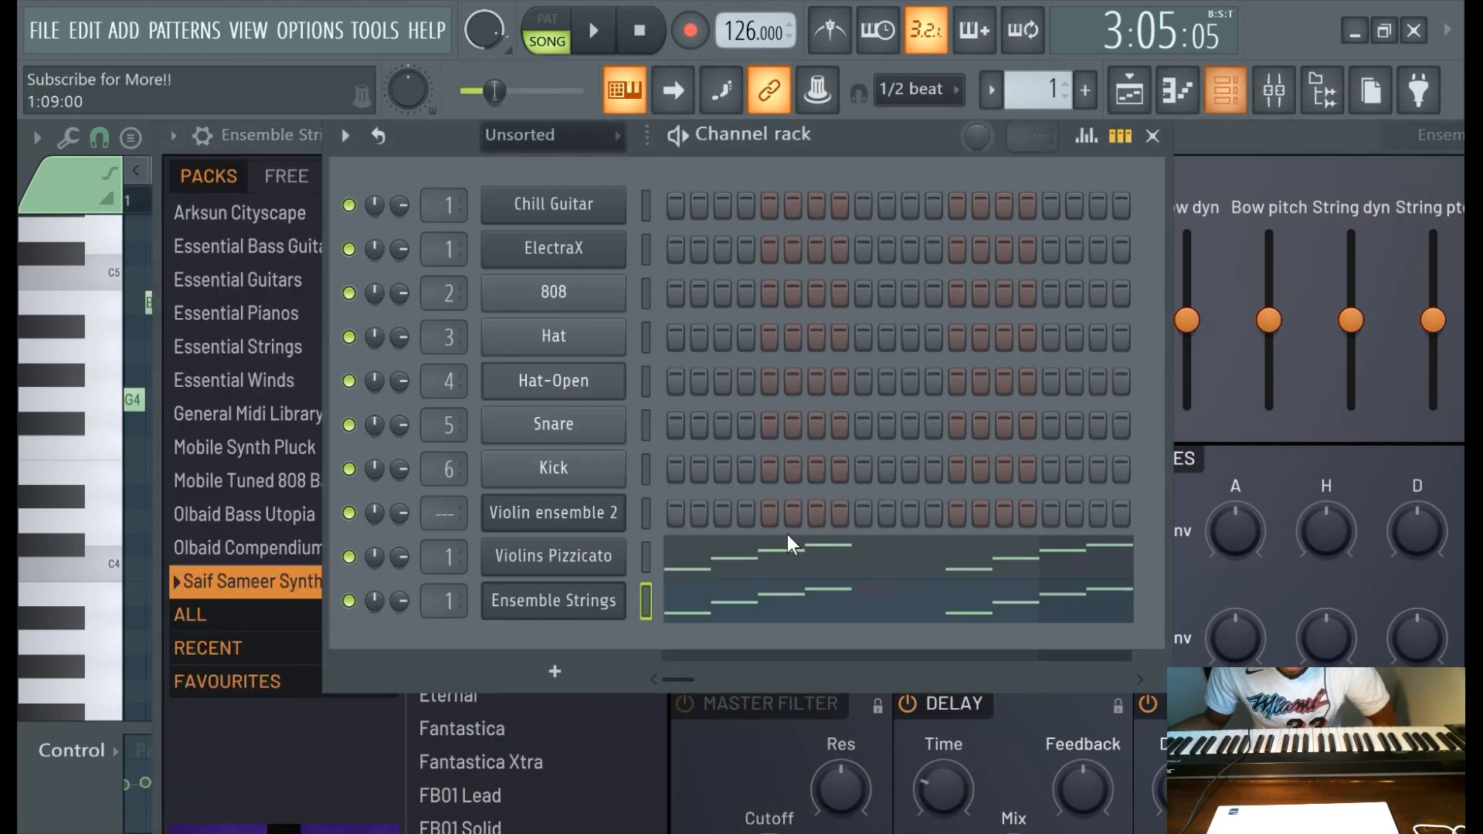
{"action": "right_click", "coordinate": [563, 603]}
{"action": "left_click", "coordinate": [680, 716]}
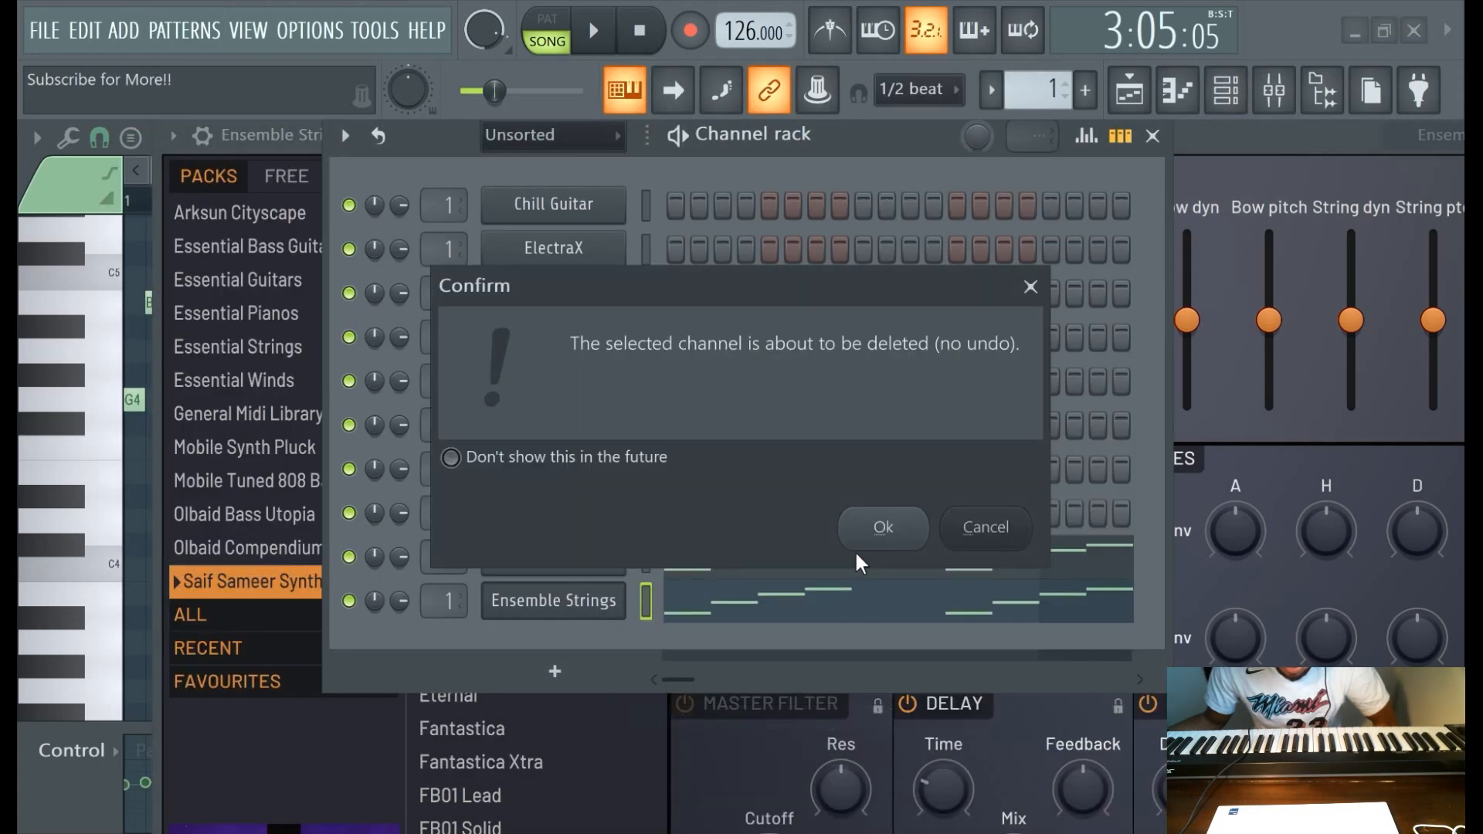
{"action": "left_click", "coordinate": [870, 533]}
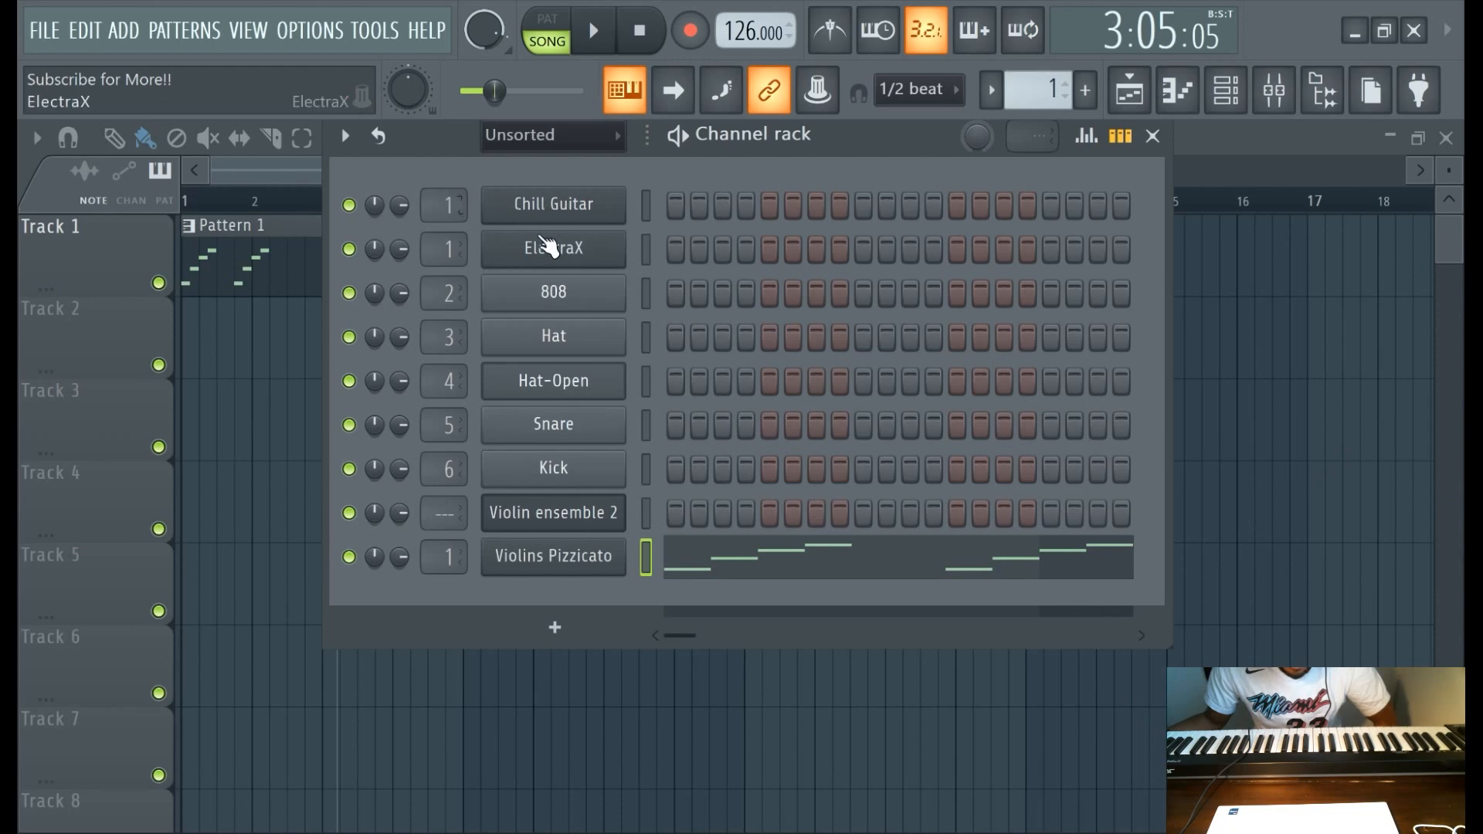
Add a Sytrus channel, route it to mixer track 1, and copy the Violins Pizzicato notes.
{"action": "left_click", "coordinate": [120, 31]}
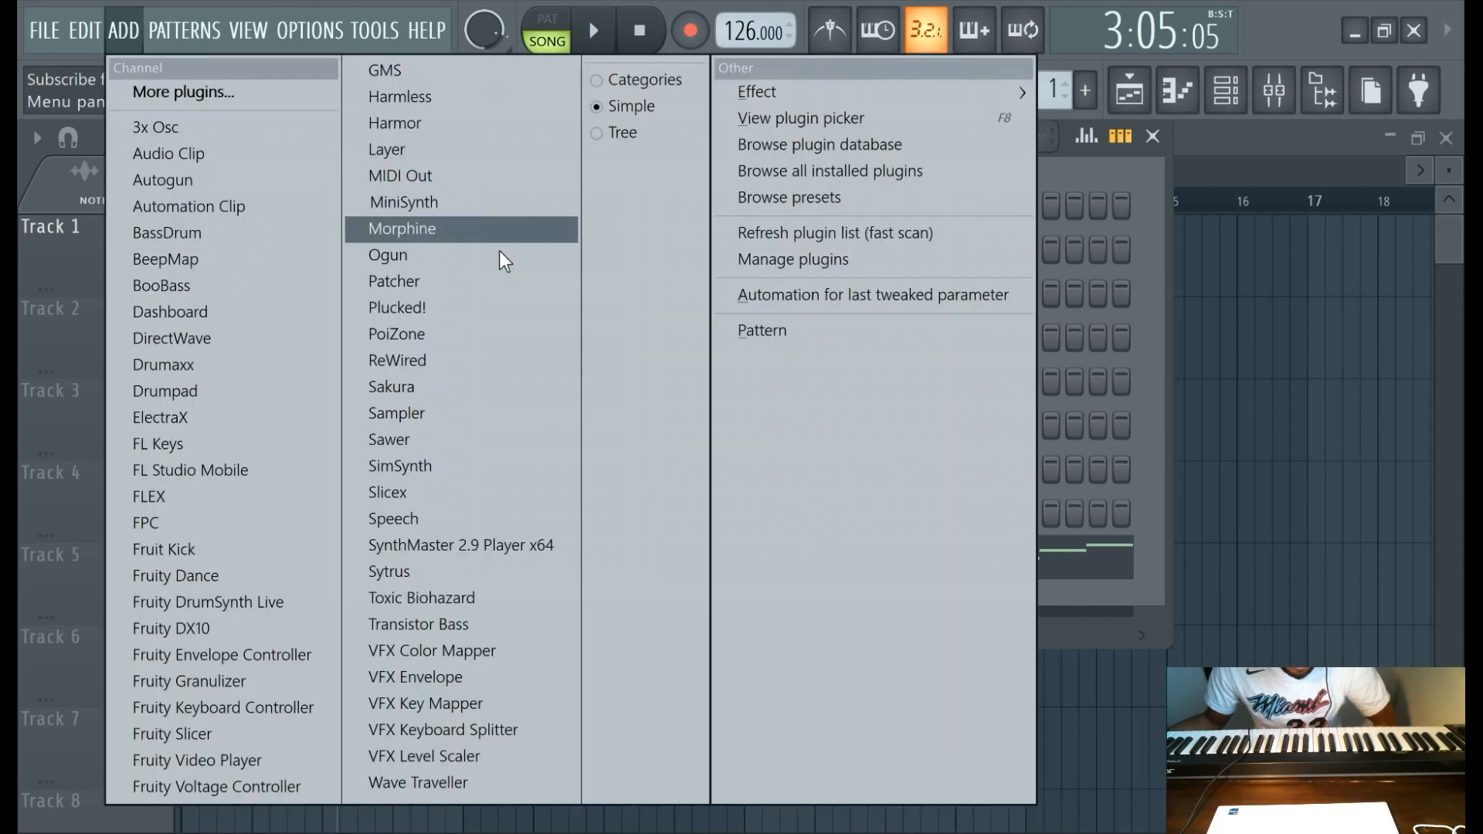
{"action": "left_click", "coordinate": [541, 572]}
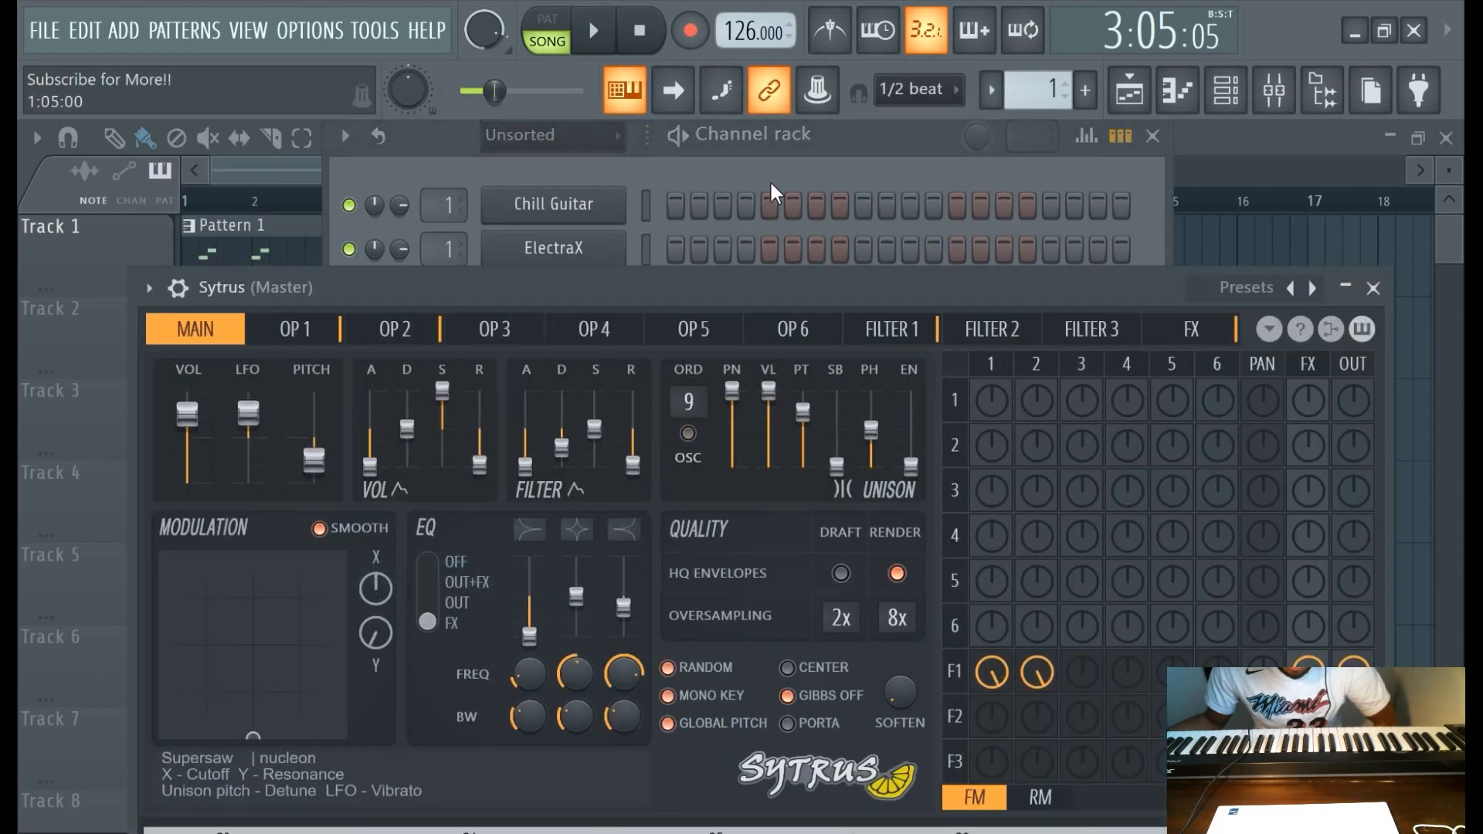
{"action": "left_click", "coordinate": [774, 193]}
{"action": "right_click", "coordinate": [553, 556]}
{"action": "left_click", "coordinate": [949, 483]}
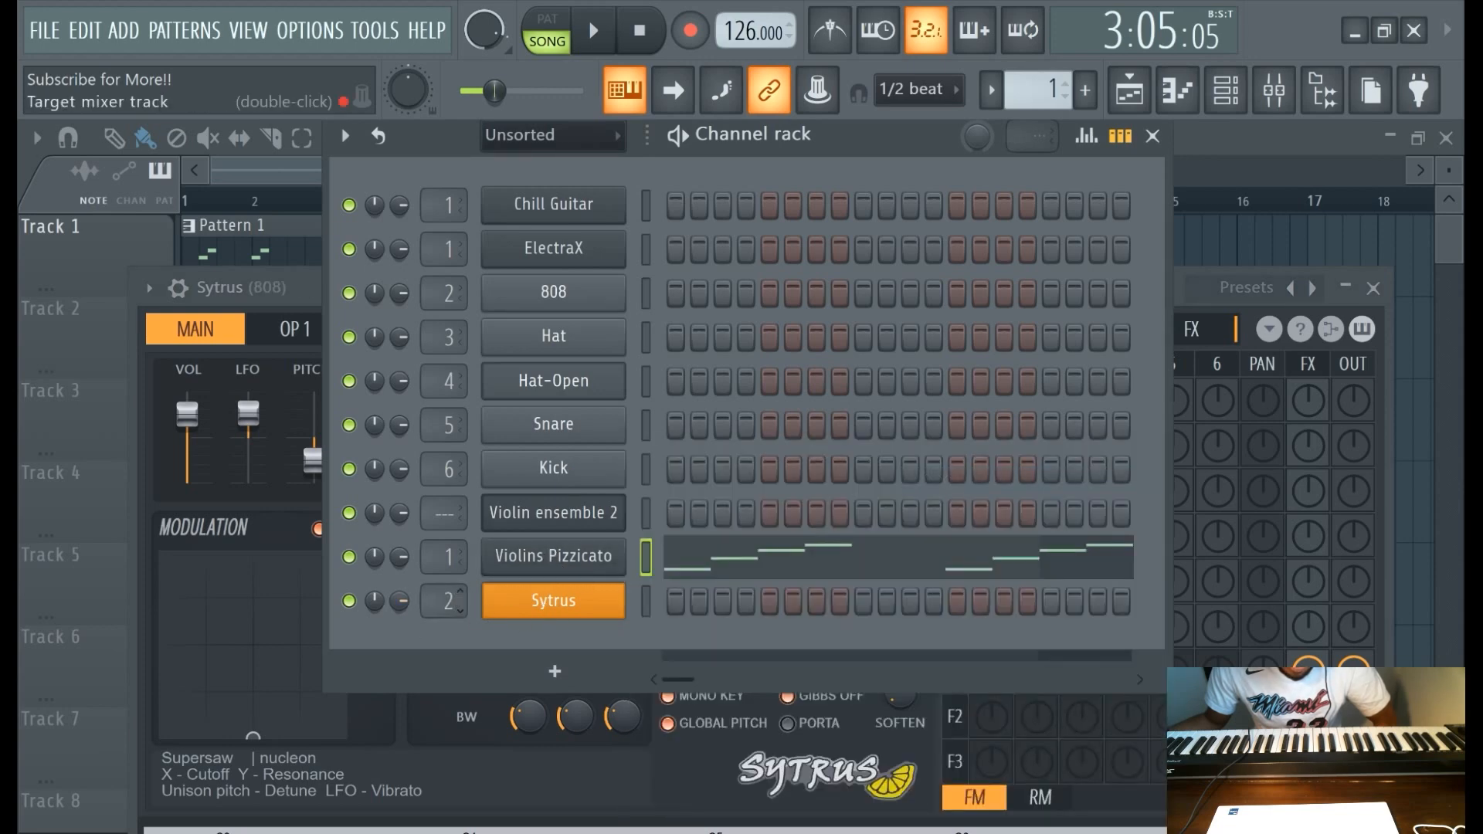
{"action": "left_click", "coordinate": [571, 607]}
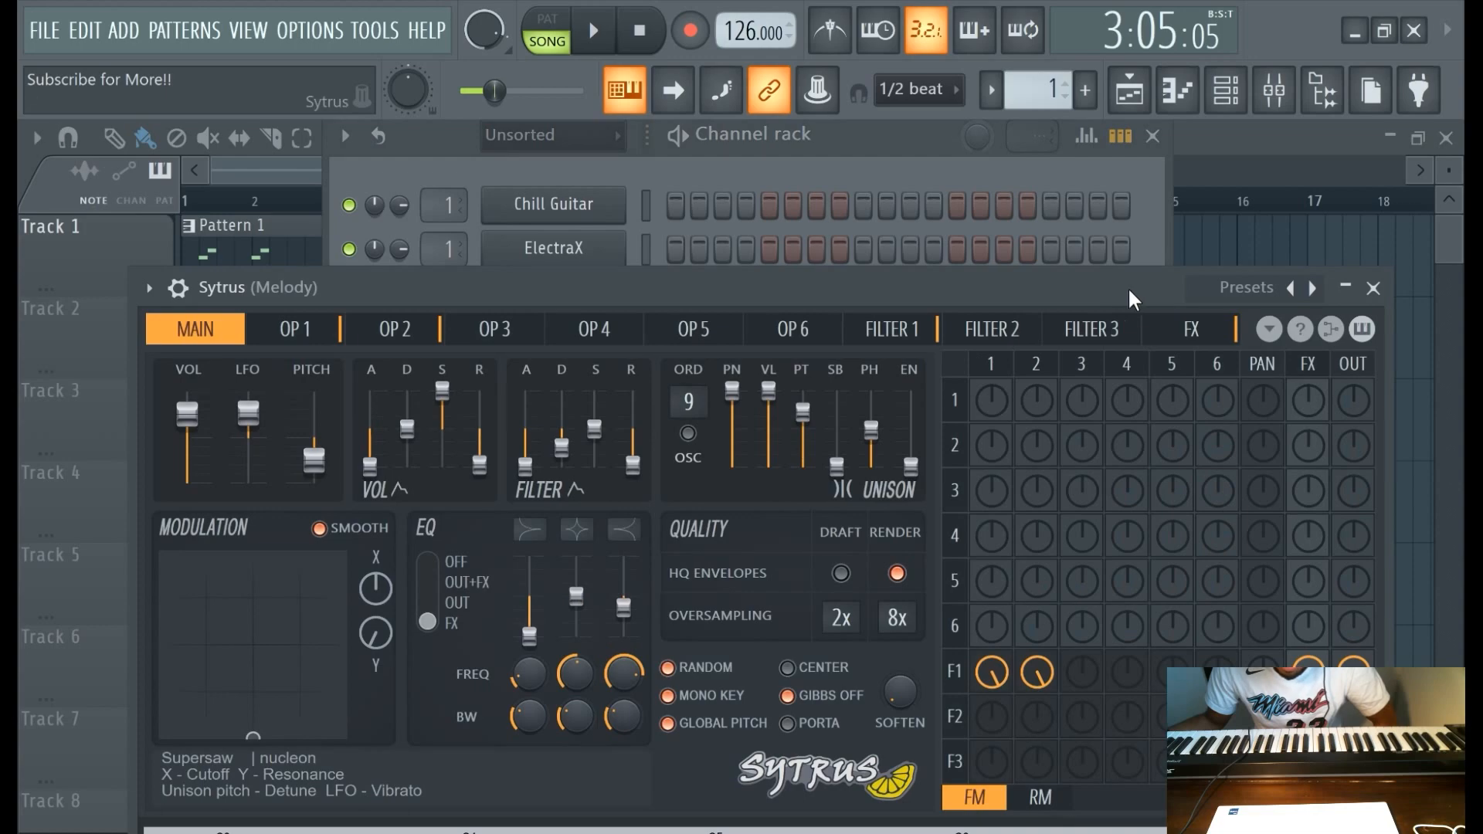
Load the Above clouds preset from the Pad category into Sytrus.
{"action": "left_click", "coordinate": [1246, 300]}
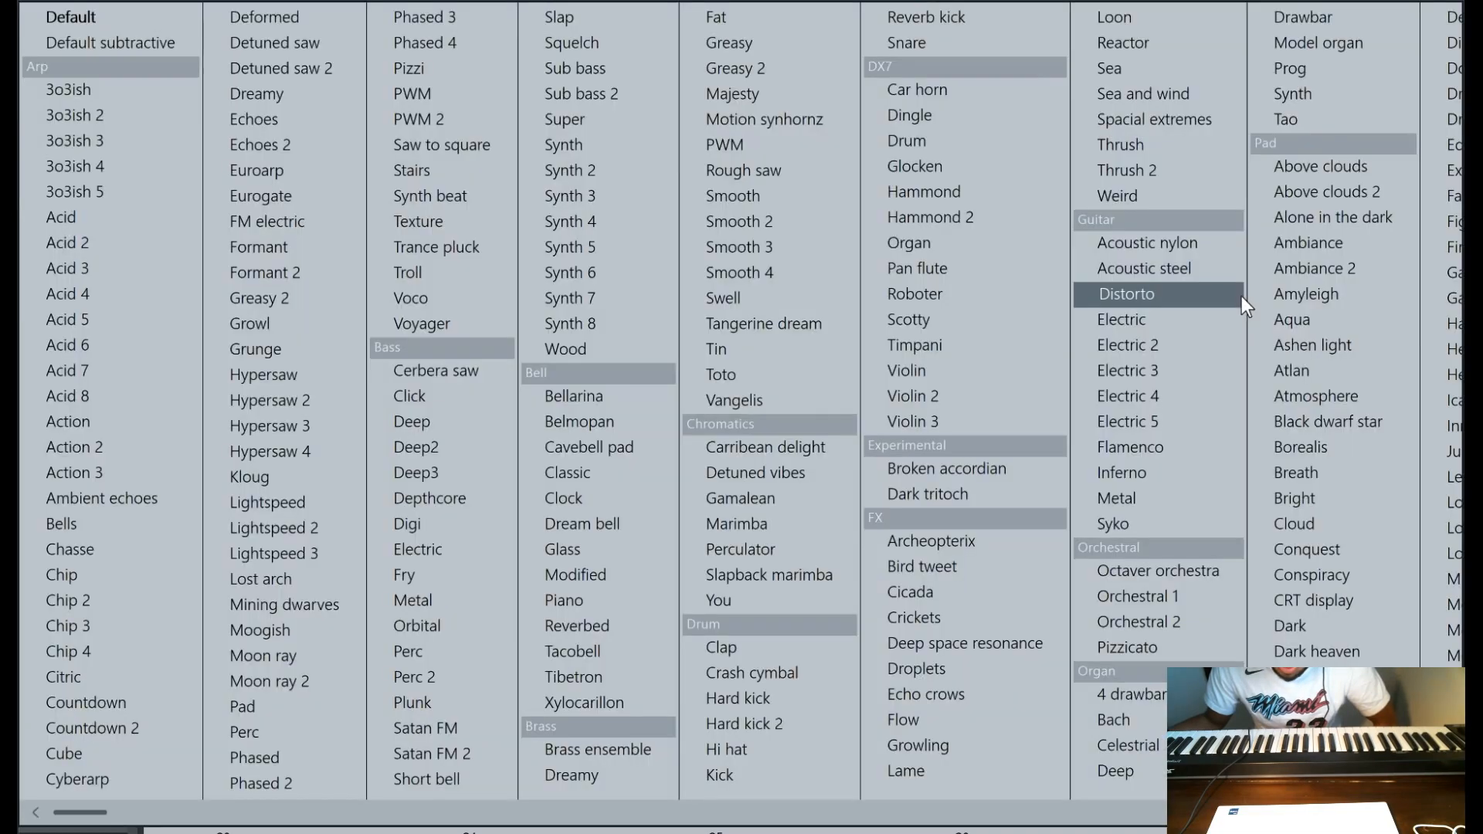
{"action": "scroll", "coordinate": [916, 396], "scroll_direction": "right", "scroll_amount": 10}
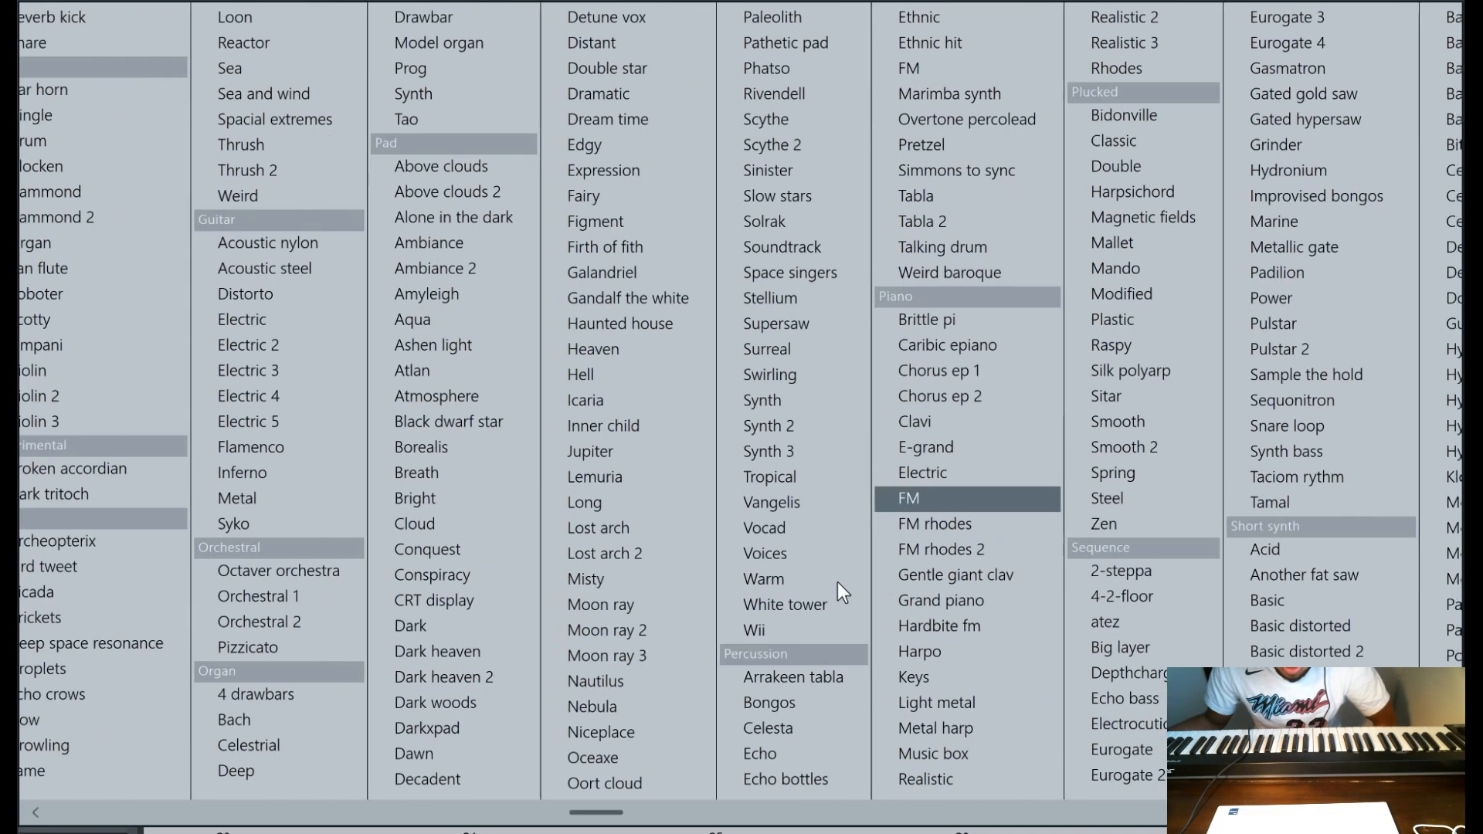
{"action": "scroll", "coordinate": [456, 663], "scroll_direction": "right", "scroll_amount": 1}
{"action": "scroll", "coordinate": [921, 504], "scroll_direction": "right", "scroll_amount": 3}
{"action": "scroll", "coordinate": [921, 504], "scroll_direction": "right", "scroll_amount": 4}
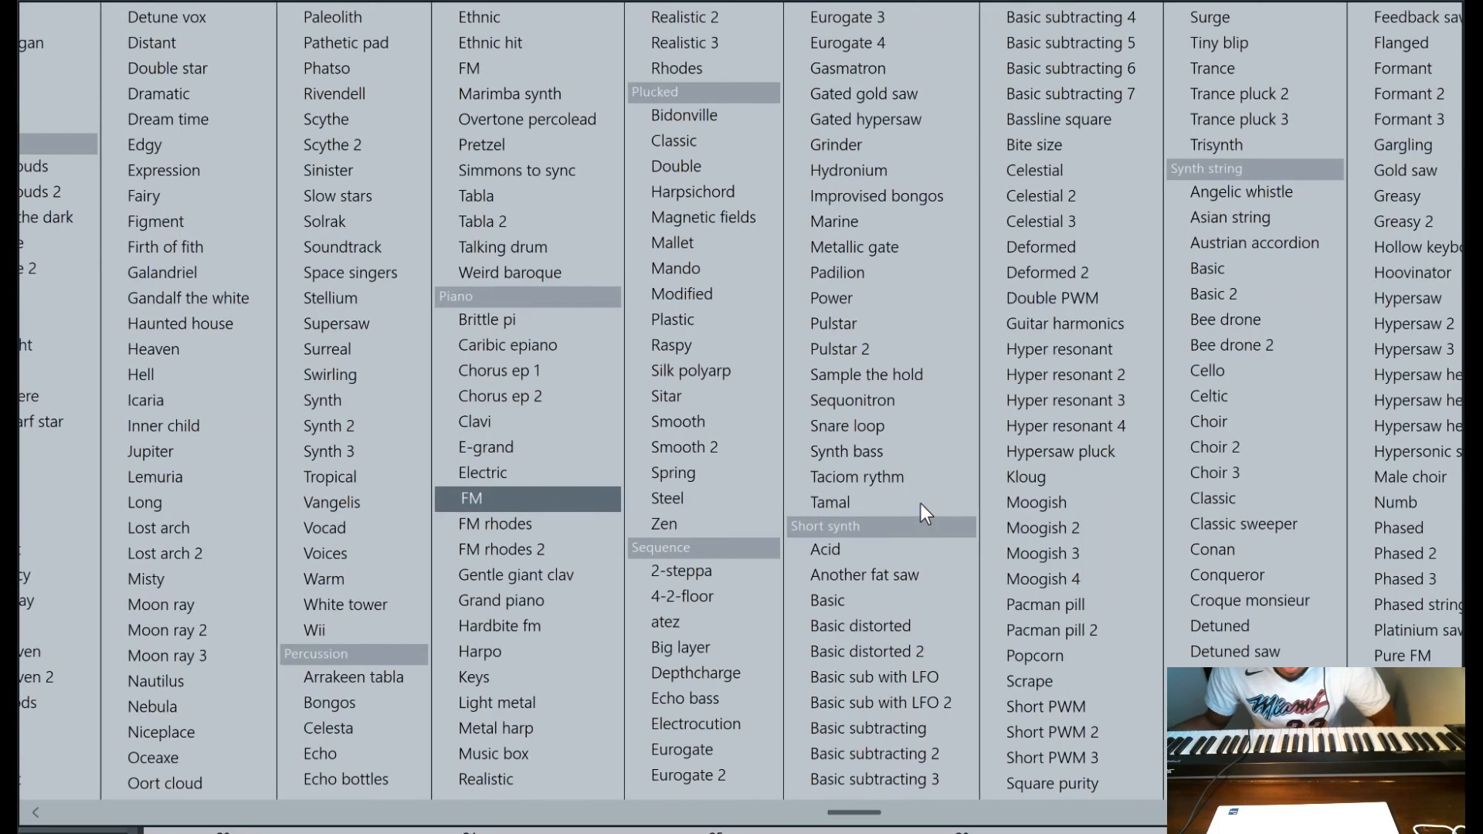
{"action": "scroll", "coordinate": [921, 503], "scroll_direction": "right", "scroll_amount": 2}
{"action": "scroll", "coordinate": [921, 503], "scroll_direction": "right", "scroll_amount": 11}
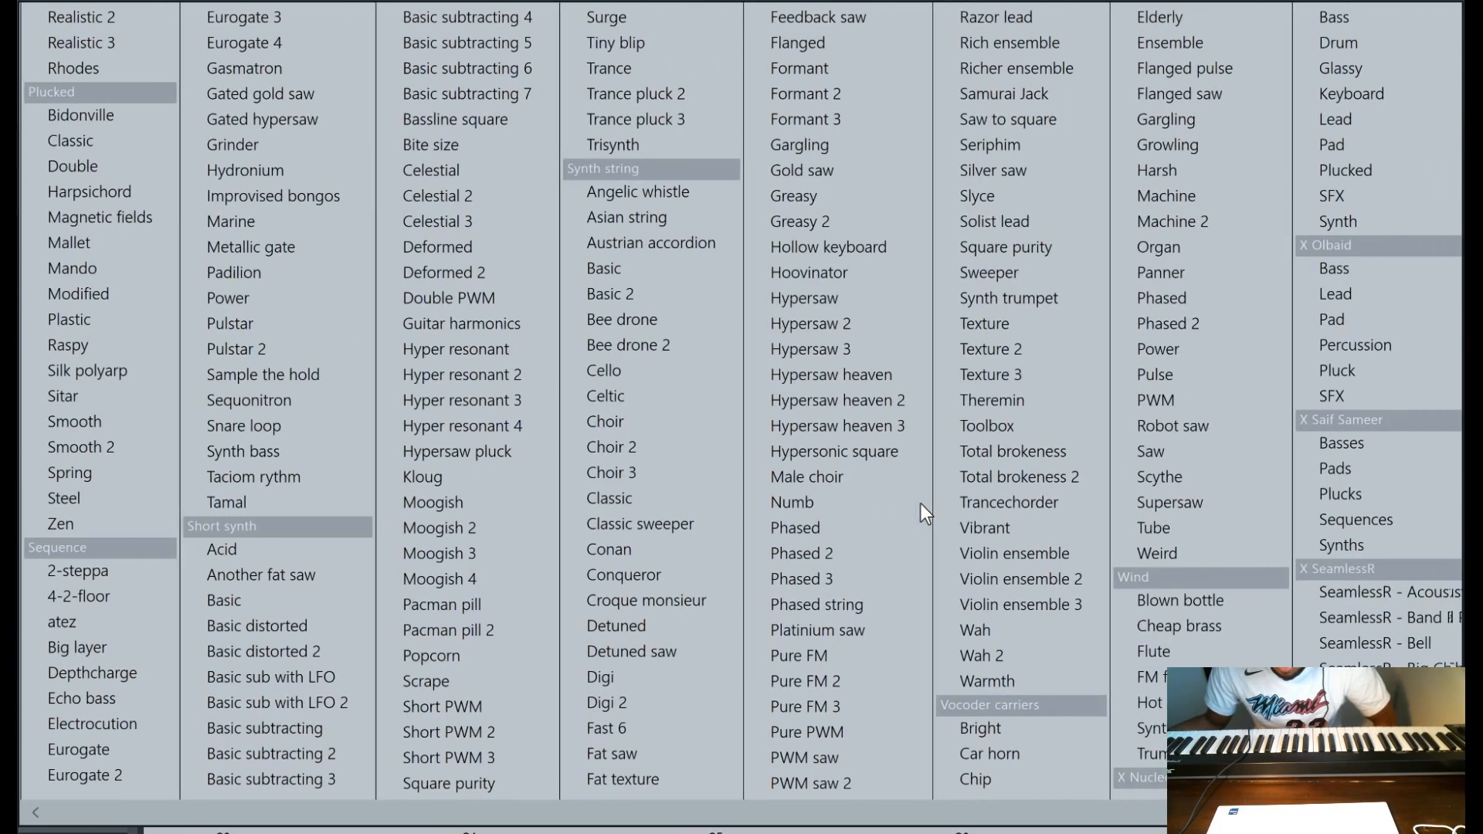
{"action": "scroll", "coordinate": [909, 507], "scroll_direction": "left", "scroll_amount": 7}
{"action": "scroll", "coordinate": [672, 512], "scroll_direction": "left", "scroll_amount": 5}
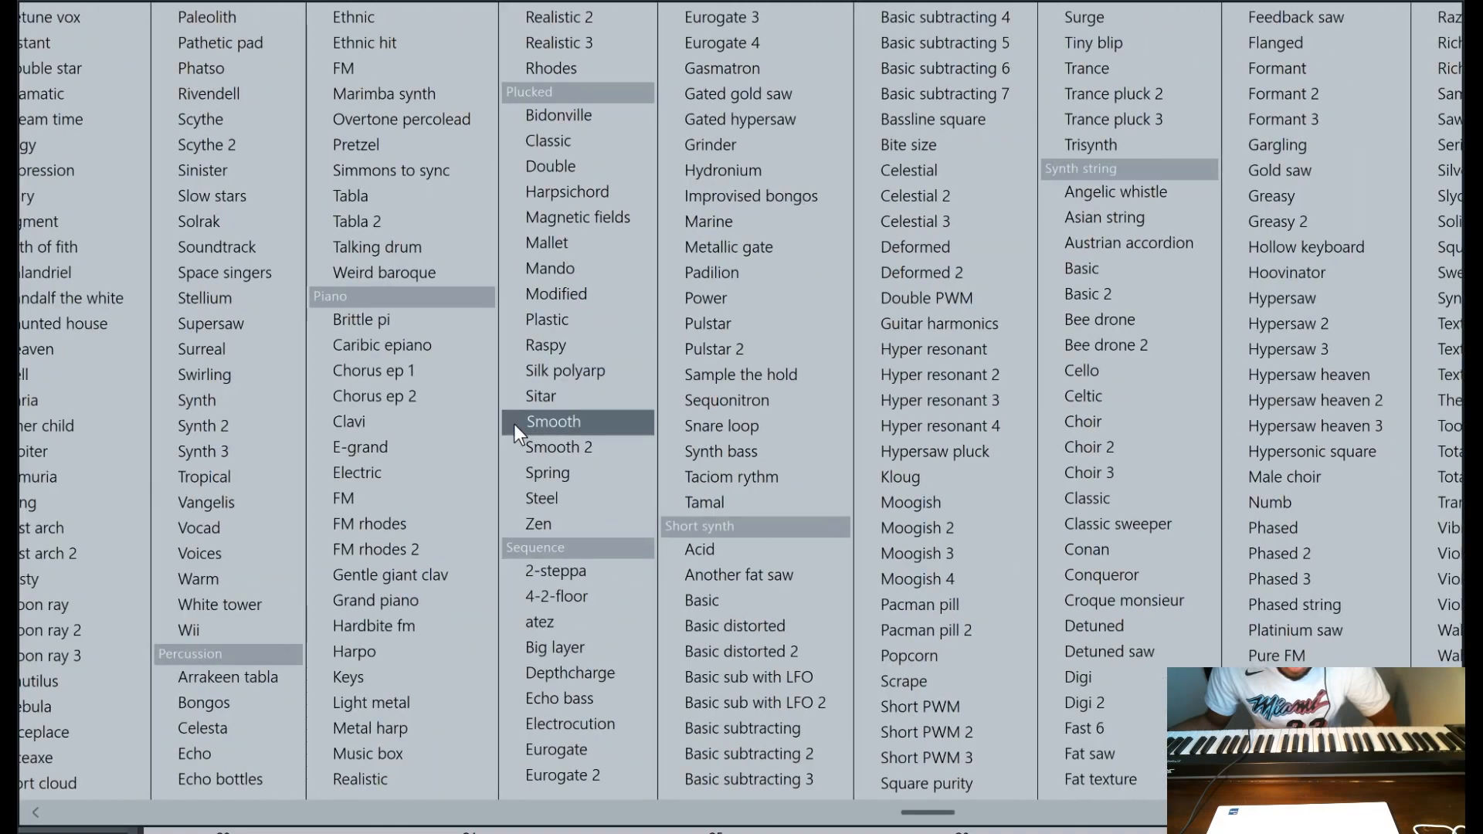
{"action": "scroll", "coordinate": [508, 429], "scroll_direction": "left", "scroll_amount": 4}
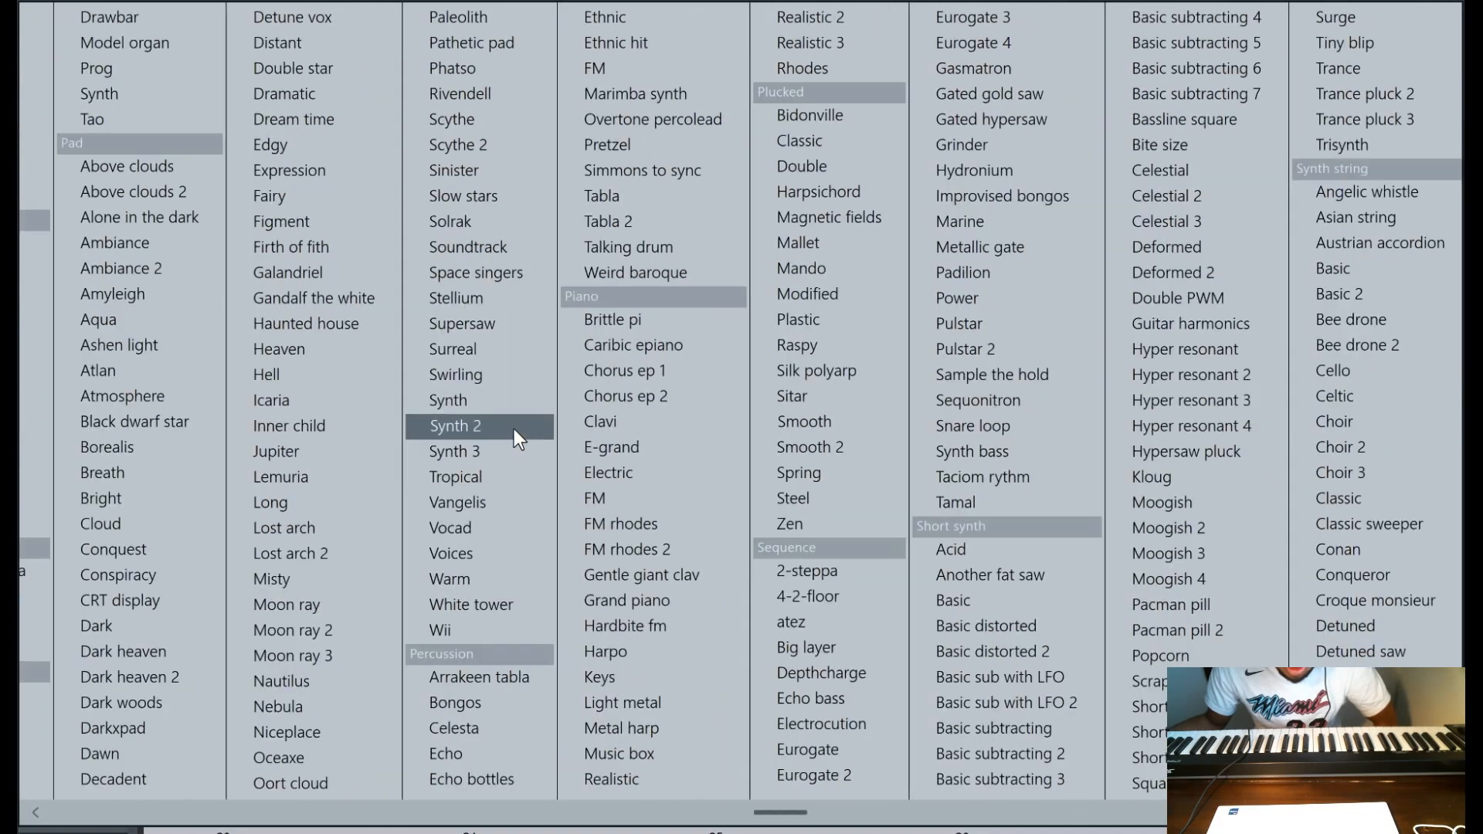
{"action": "scroll", "coordinate": [527, 428], "scroll_direction": "left", "scroll_amount": 3}
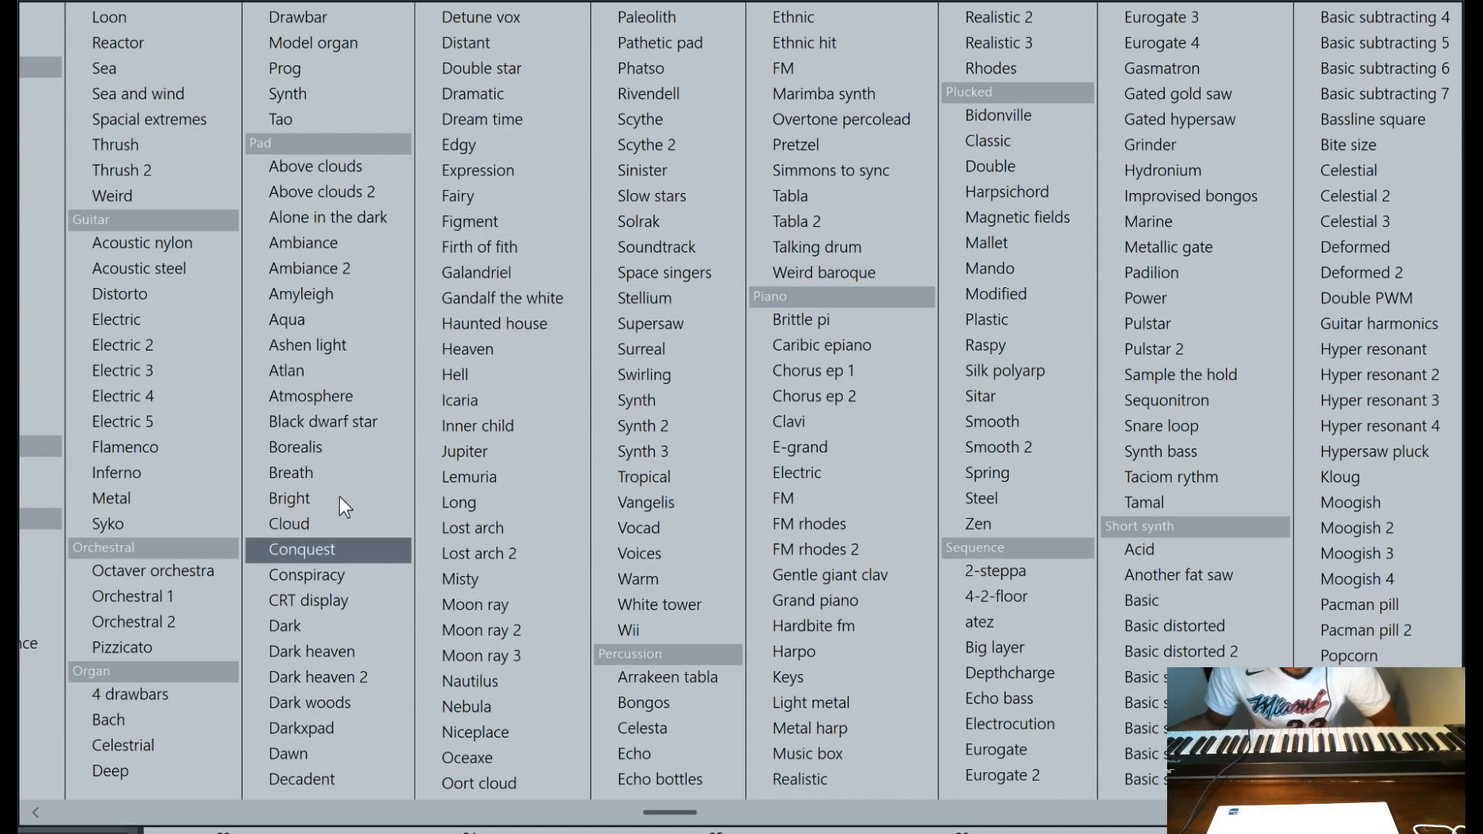
{"action": "left_click", "coordinate": [373, 167]}
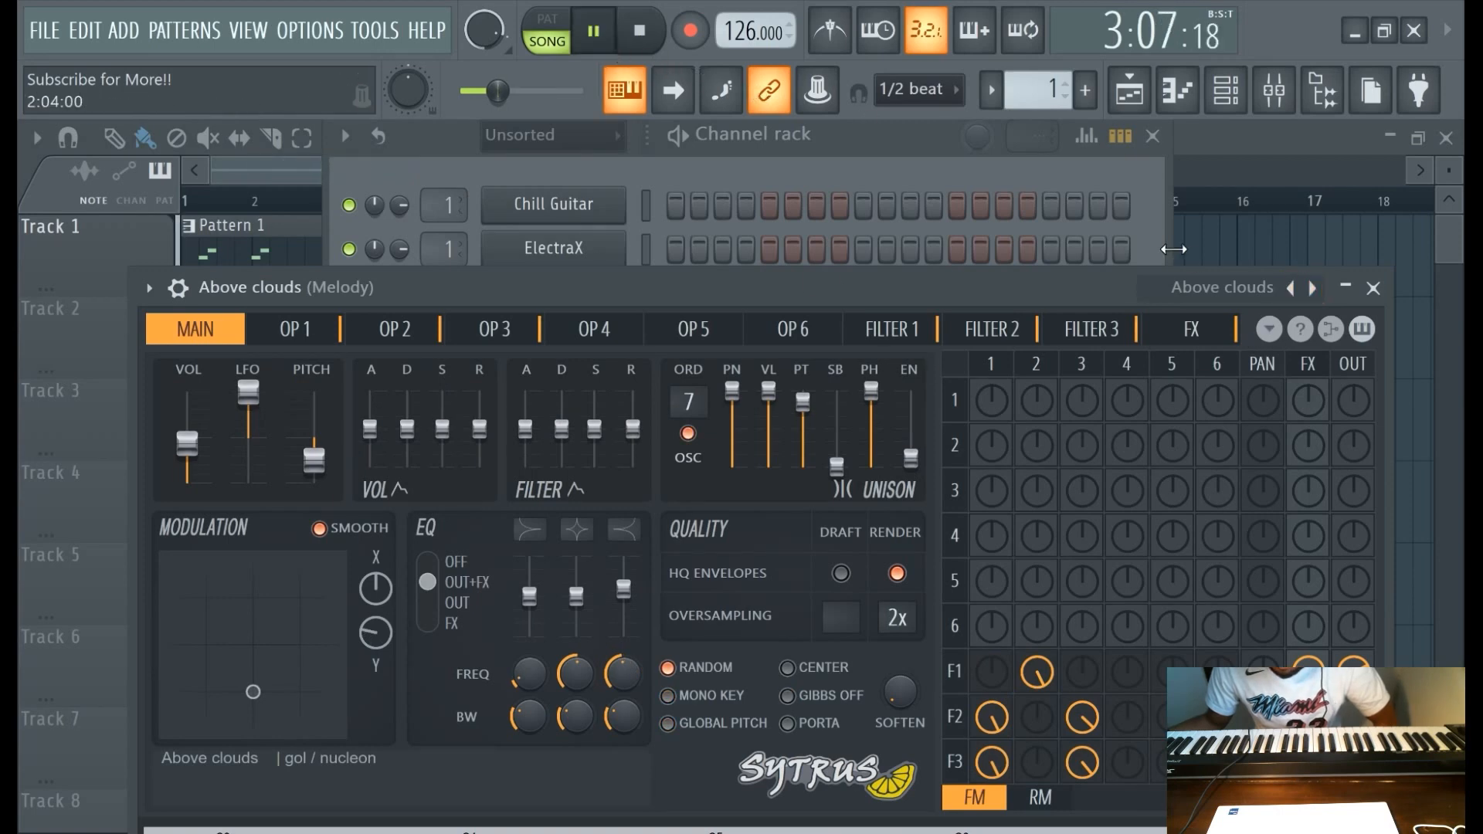
Copy the Violins Pizzicato notes into the Above clouds channel.
{"action": "left_click", "coordinate": [900, 175]}
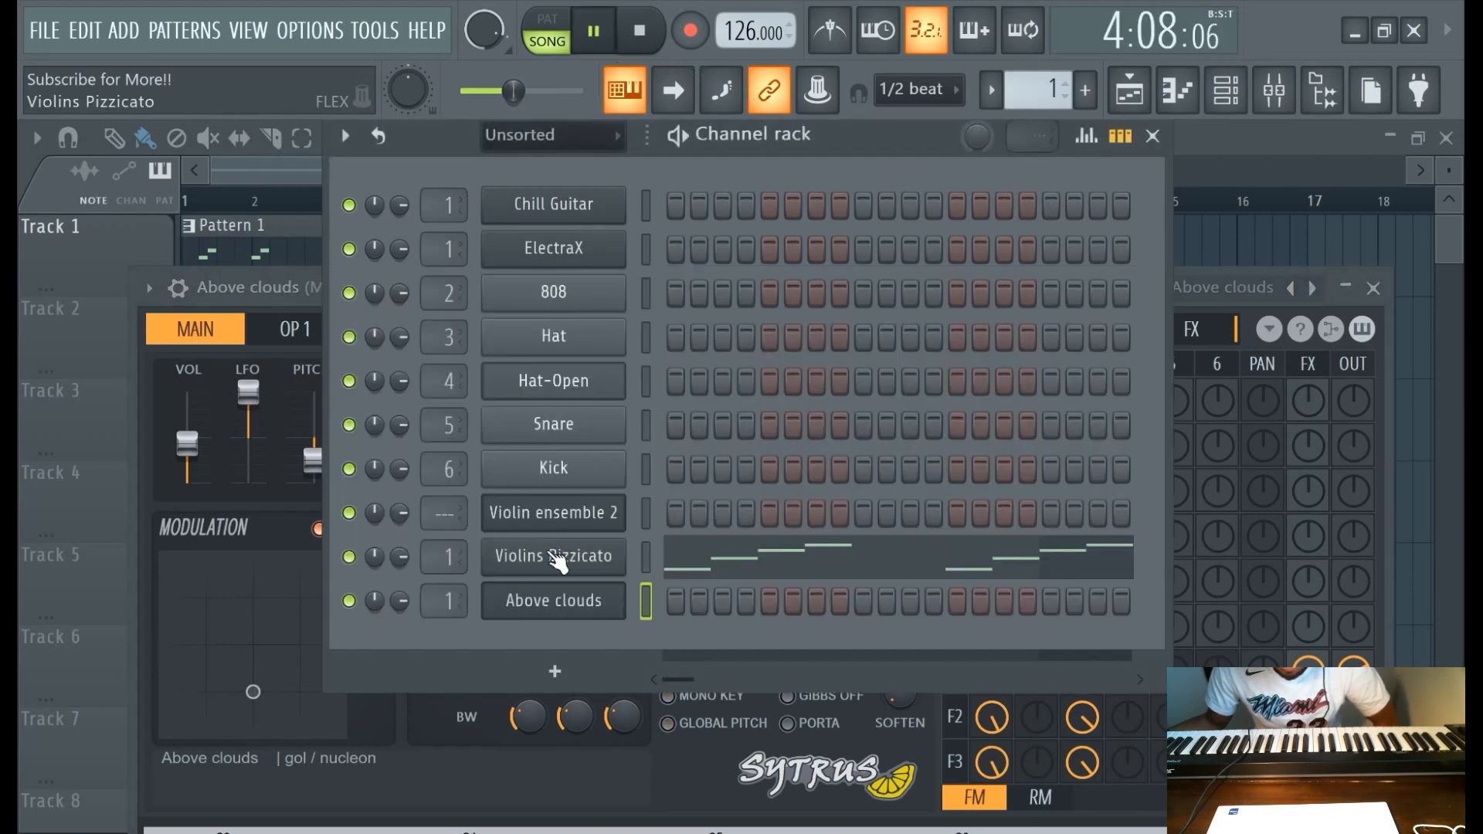
{"action": "right_click", "coordinate": [558, 561]}
{"action": "left_click", "coordinate": [939, 479]}
{"action": "right_click", "coordinate": [553, 601]}
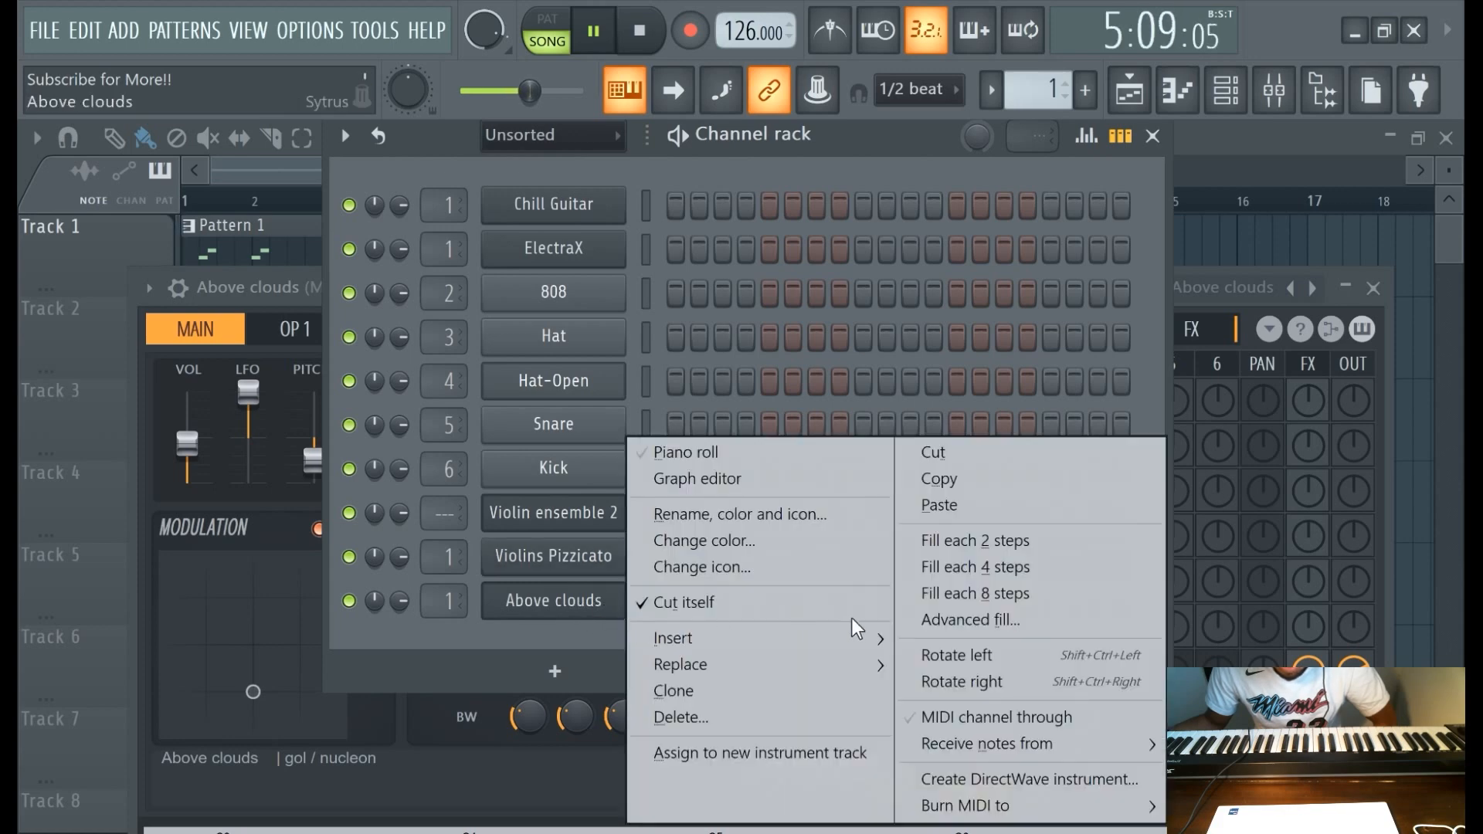
{"action": "left_click", "coordinate": [939, 504]}
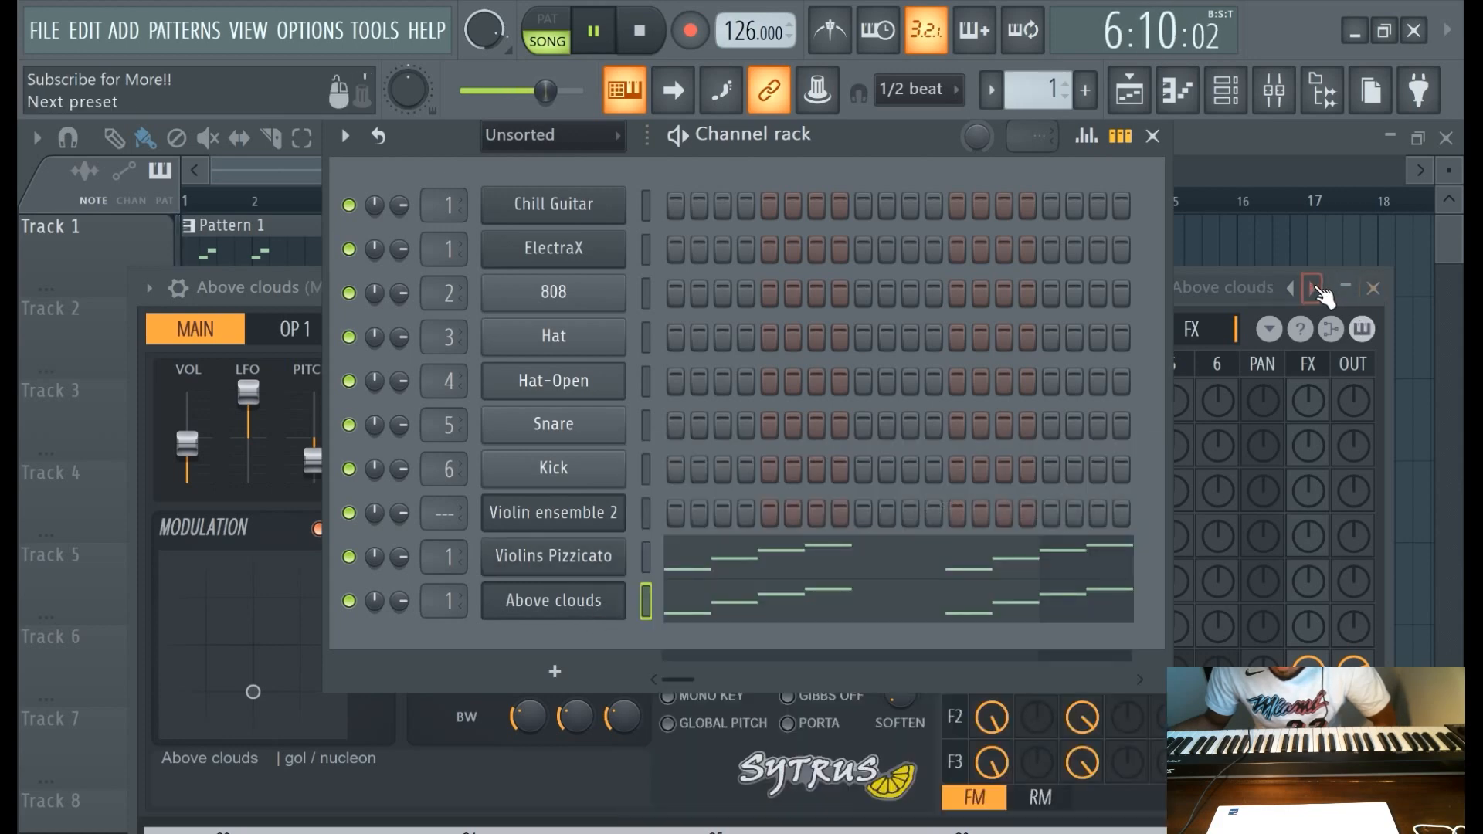
Audition the Sytrus pad presets Above clouds 2 and Alone in the dark, and settle on Ambiance.
{"action": "left_click", "coordinate": [1315, 289]}
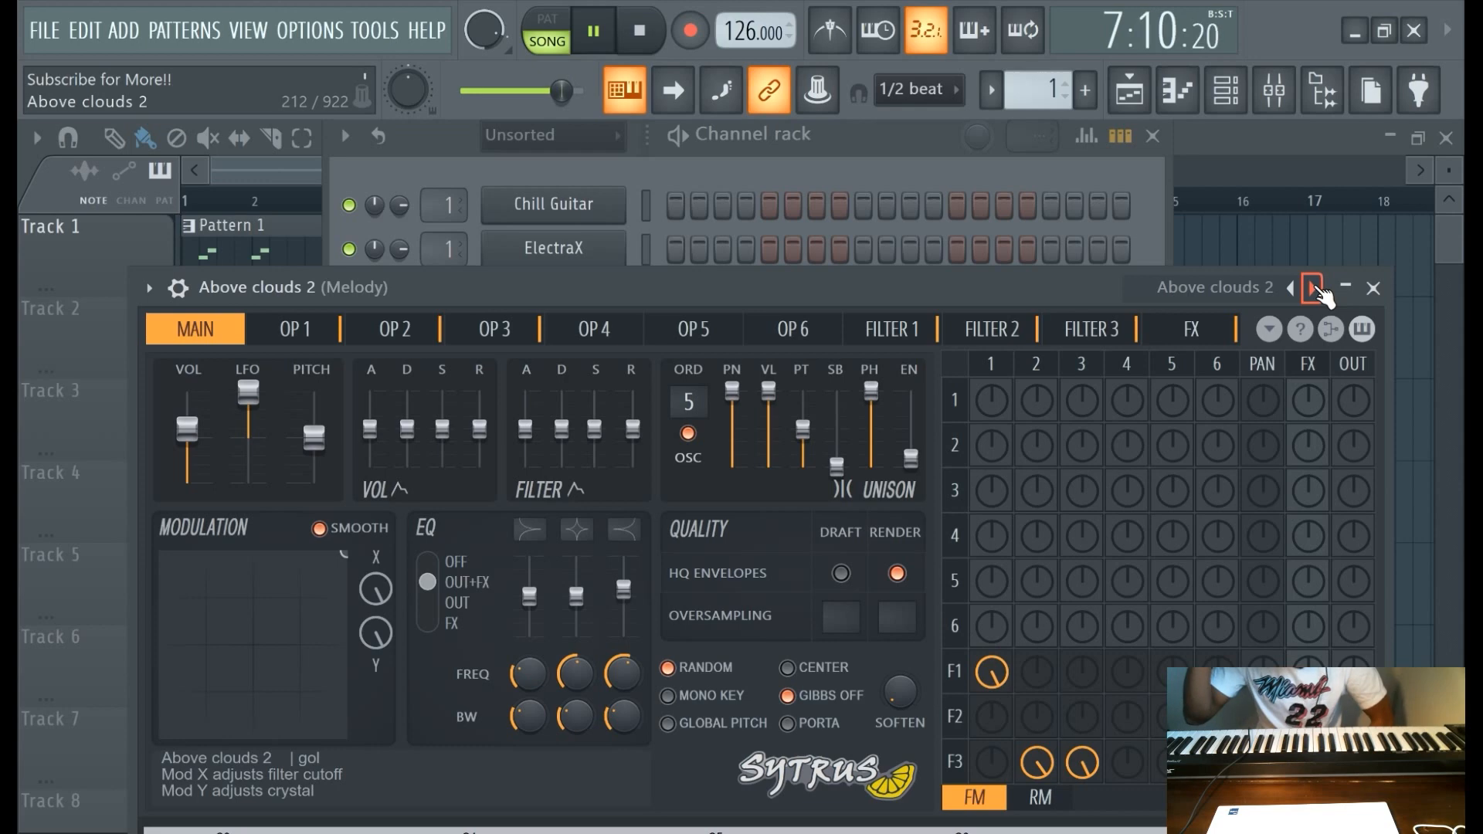
{"action": "left_click", "coordinate": [1313, 288]}
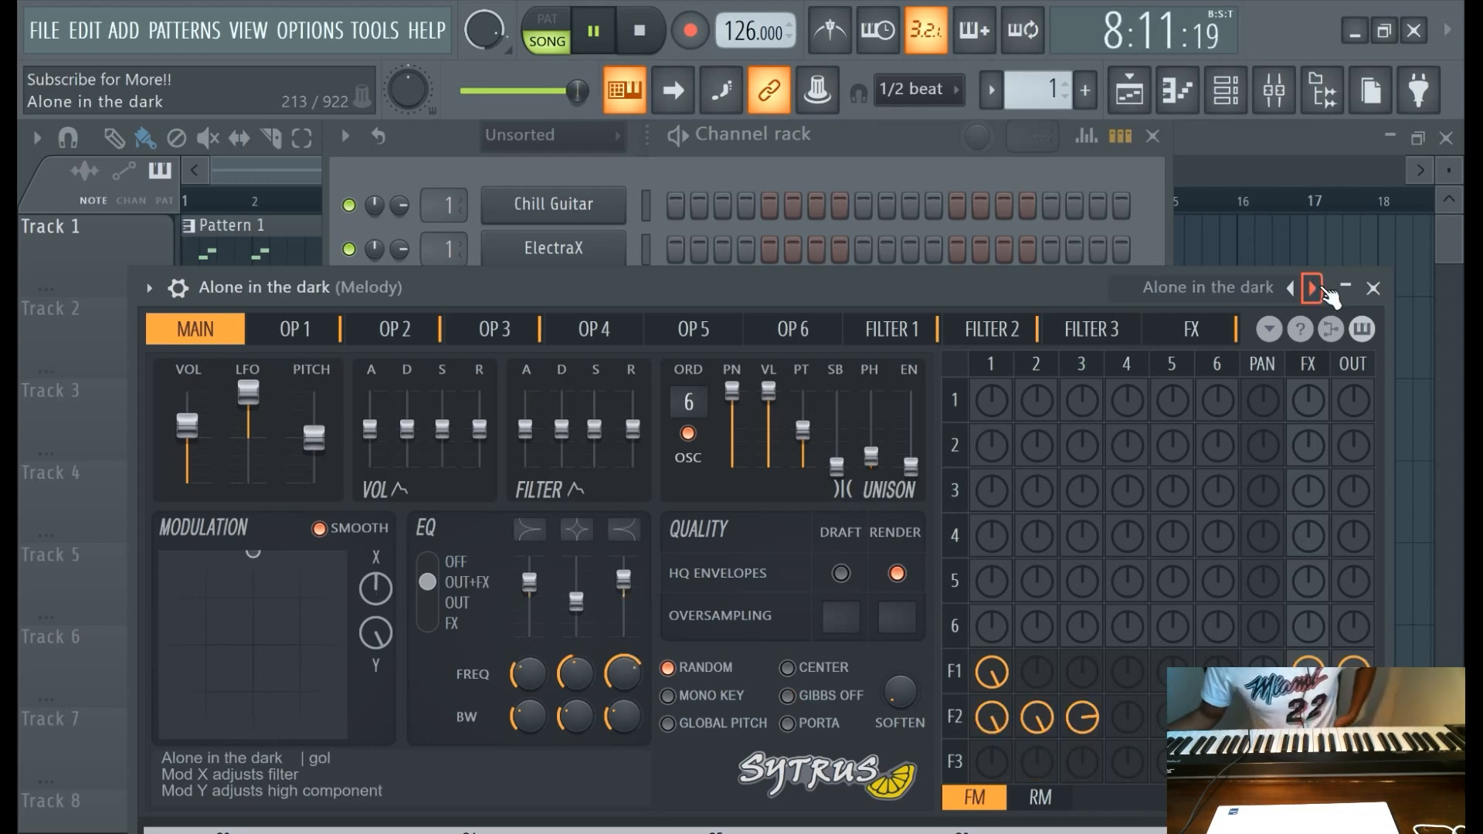
{"action": "left_click", "coordinate": [1313, 288]}
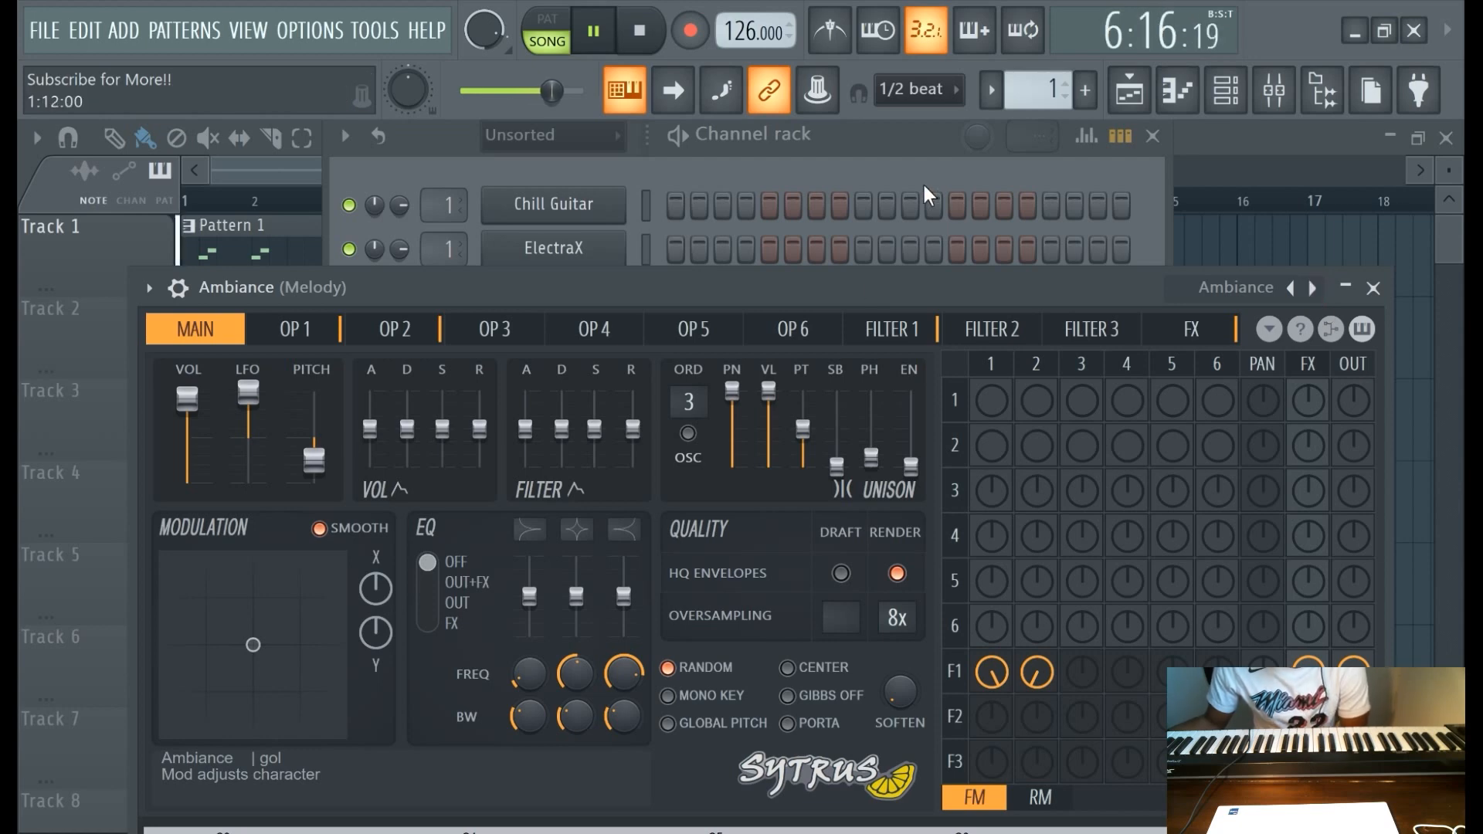
Open the Chill Guitar channel in FLEX and display the presets of the Essential Pianos pack.
{"action": "left_click", "coordinate": [893, 166]}
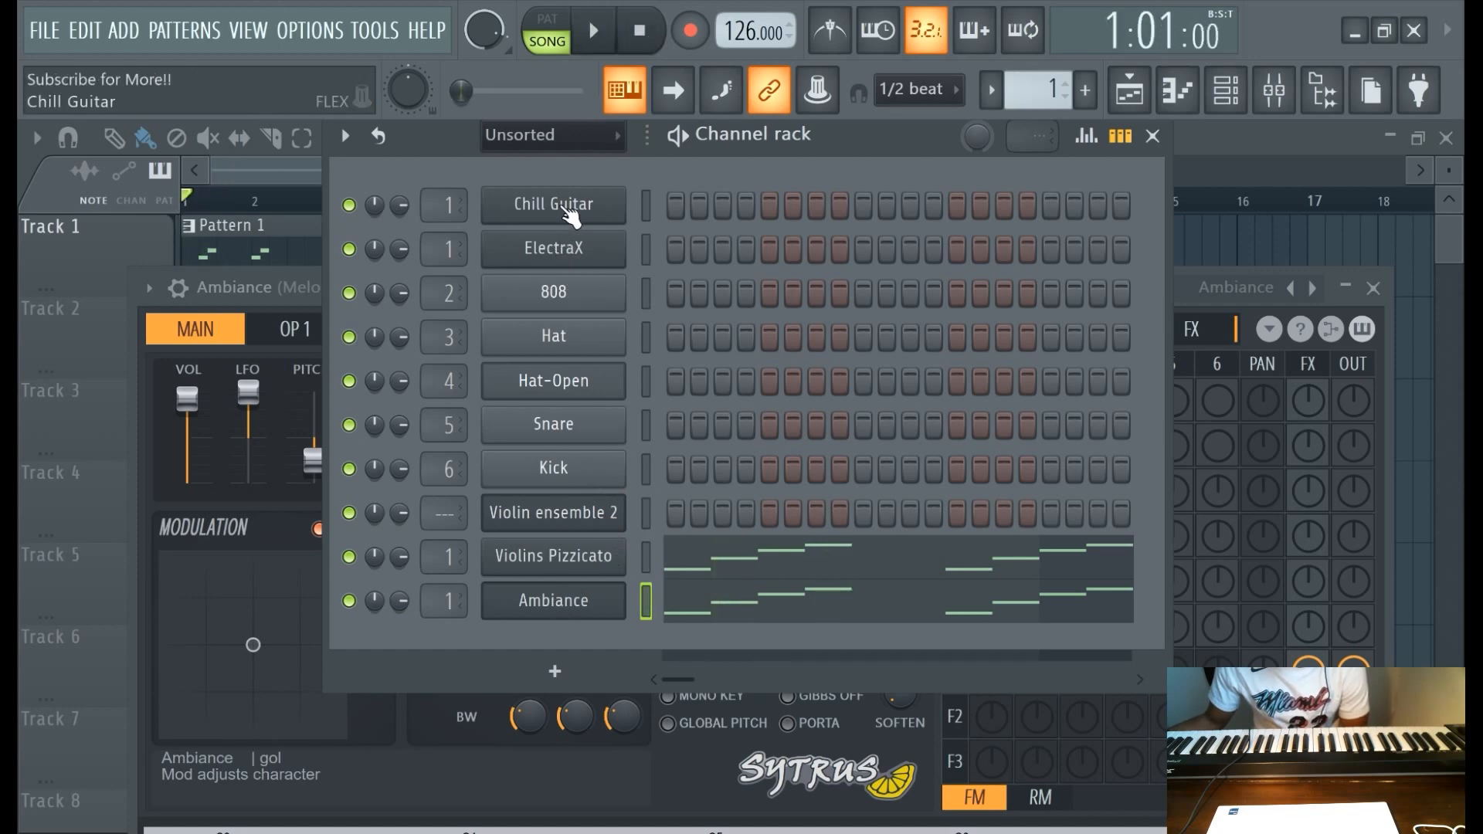
{"action": "left_click", "coordinate": [571, 216]}
{"action": "left_click", "coordinate": [571, 215]}
{"action": "left_click", "coordinate": [578, 217]}
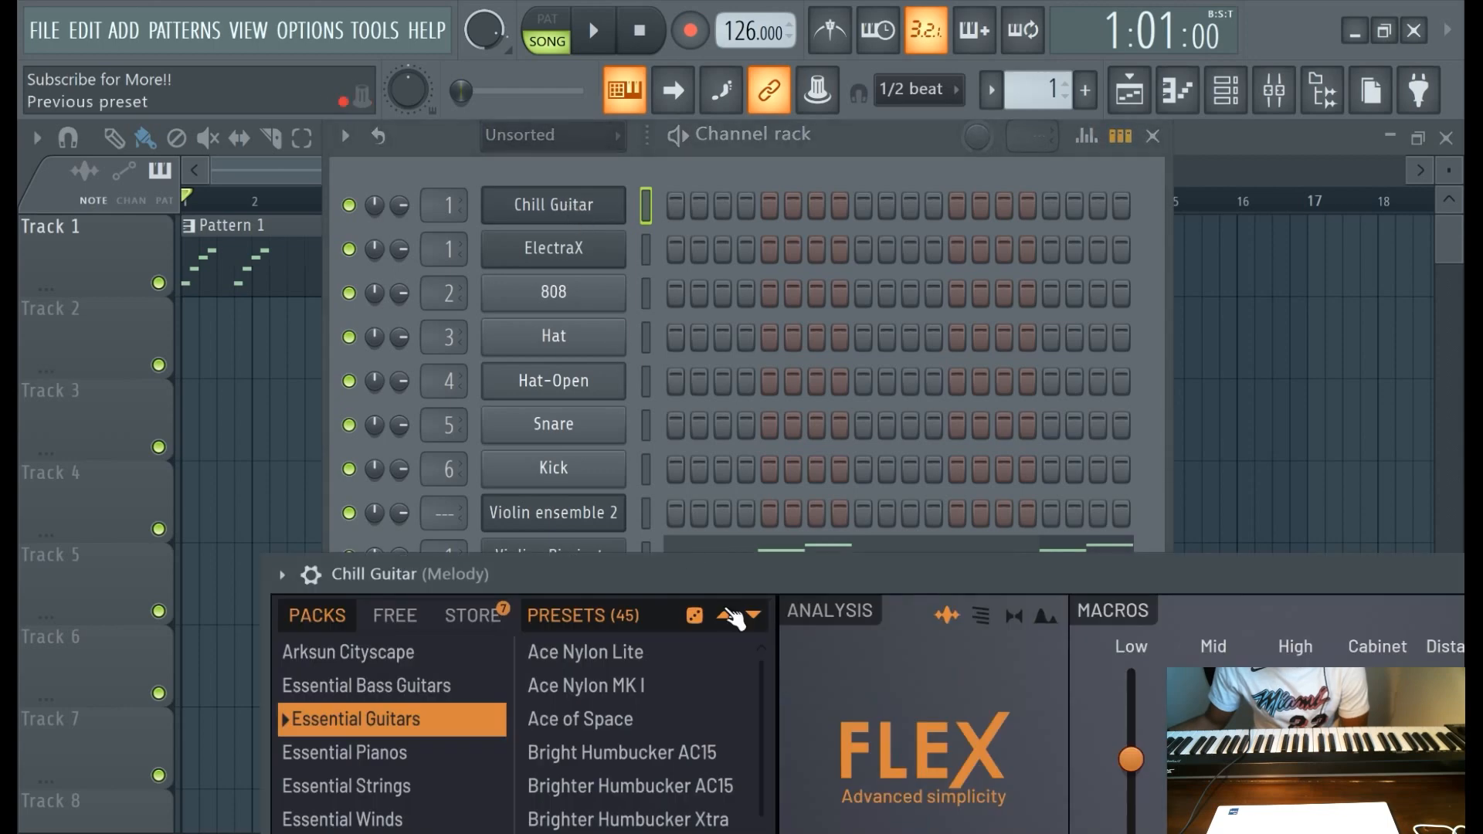
{"action": "left_click_drag", "start_coordinate": [723, 595], "coordinate": [732, 339]}
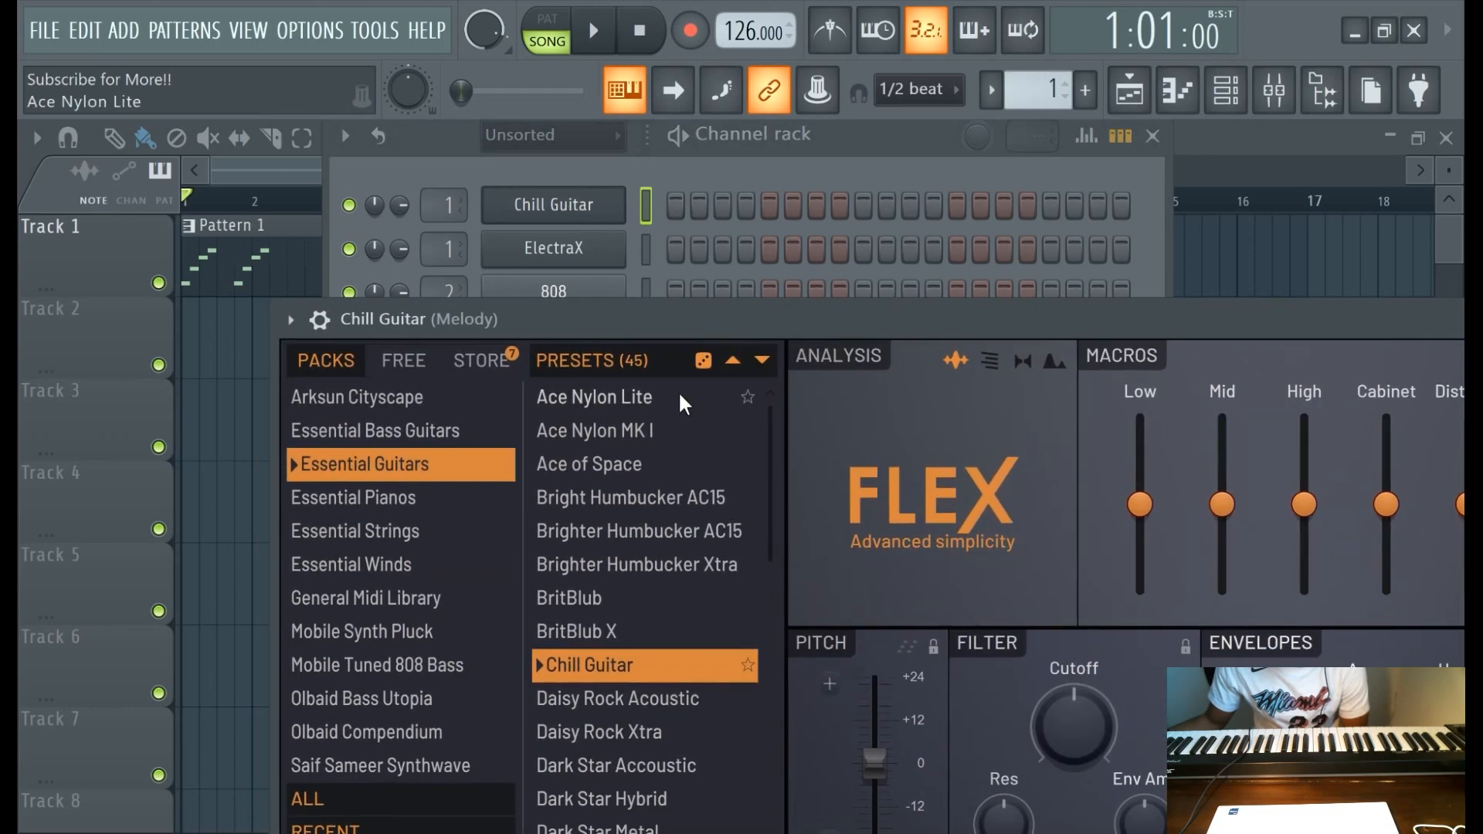
{"action": "left_click", "coordinate": [456, 514]}
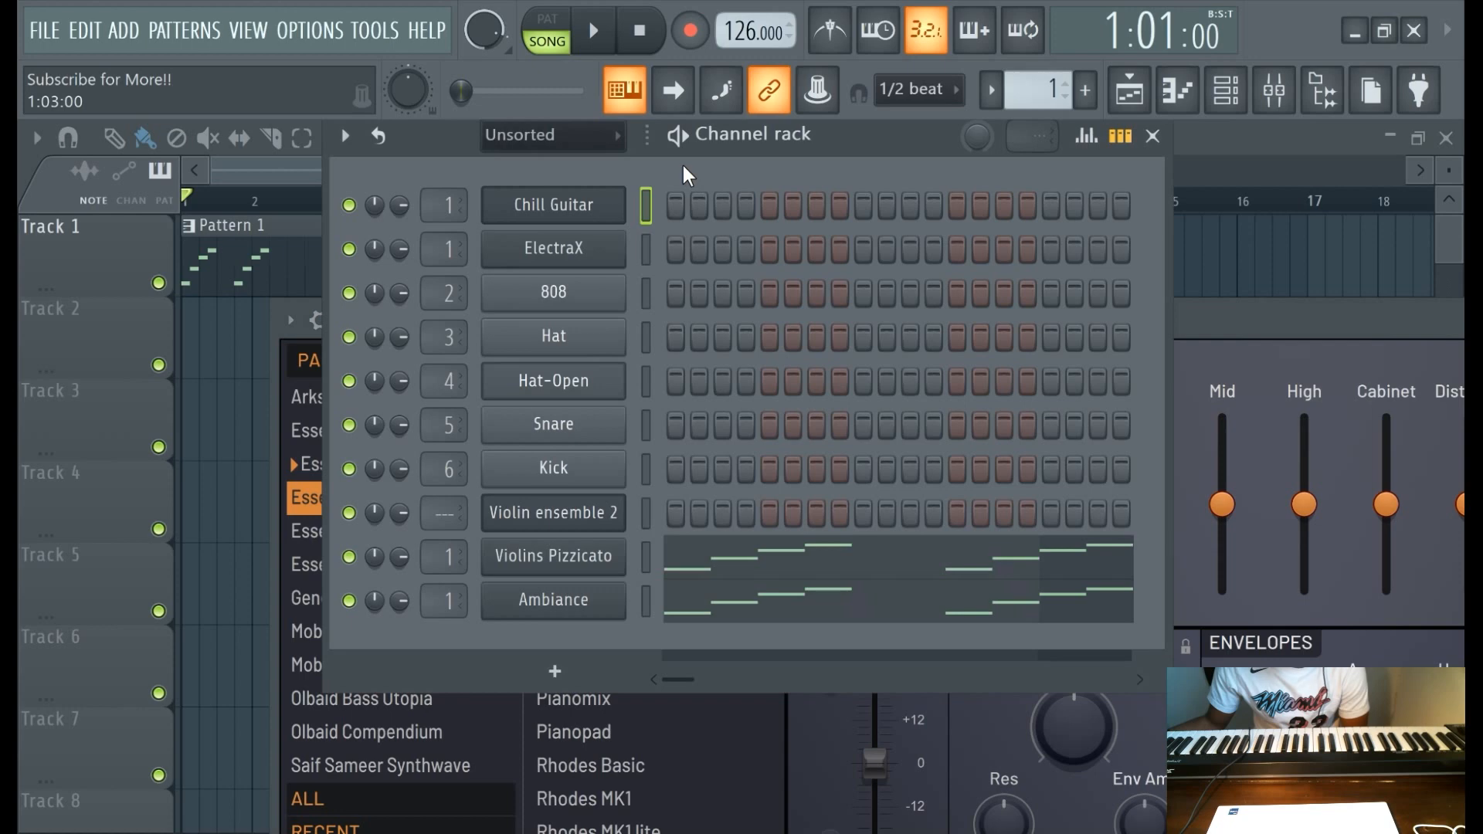
Create Pattern 2 and load the Grand Piano preset on the Chill Guitar channel.
{"action": "left_click", "coordinate": [1085, 91]}
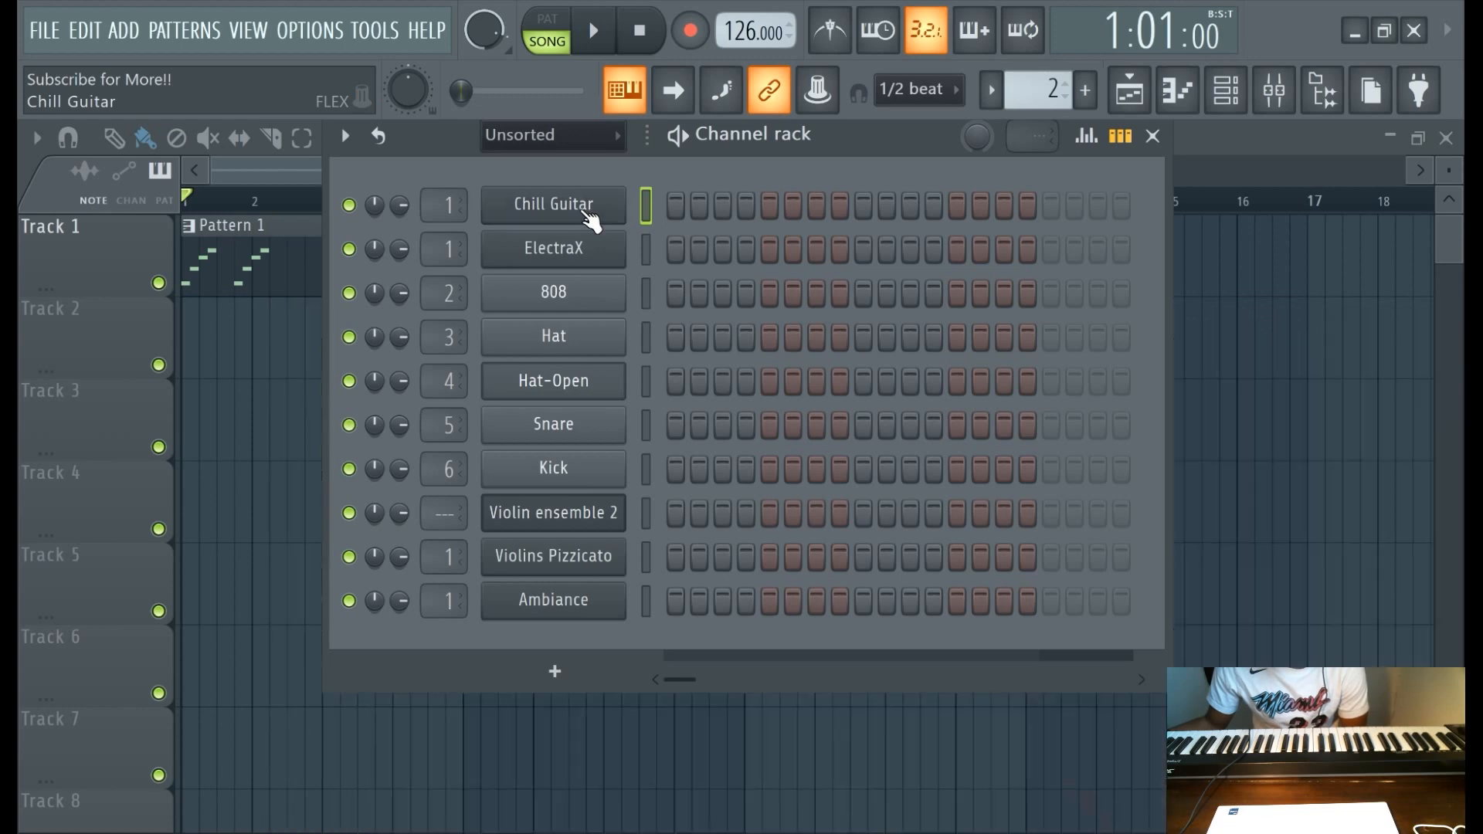
{"action": "left_click", "coordinate": [595, 219]}
{"action": "left_click_drag", "start_coordinate": [696, 302], "coordinate": [680, 224]}
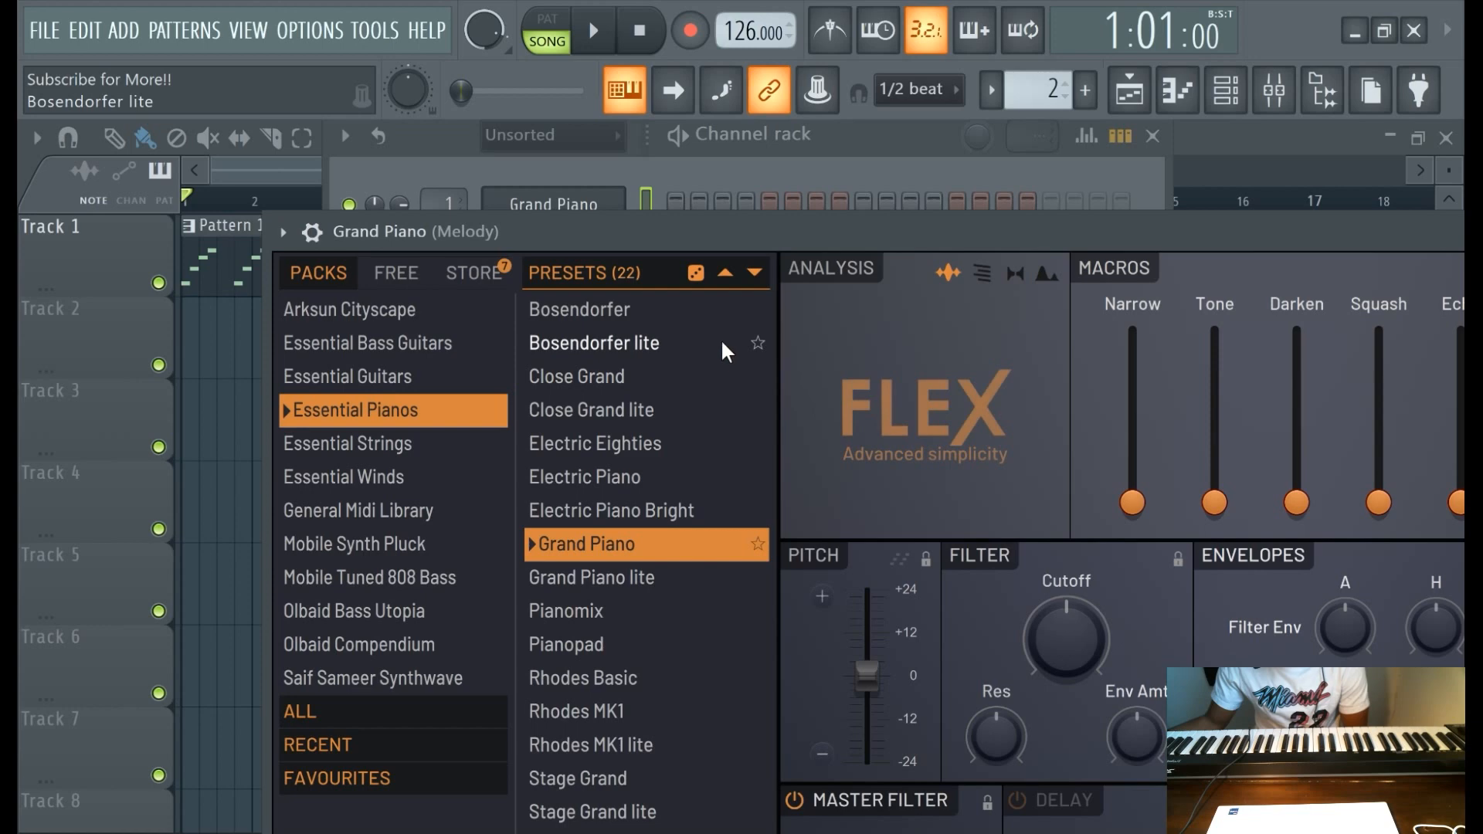
{"action": "left_click", "coordinate": [593, 40]}
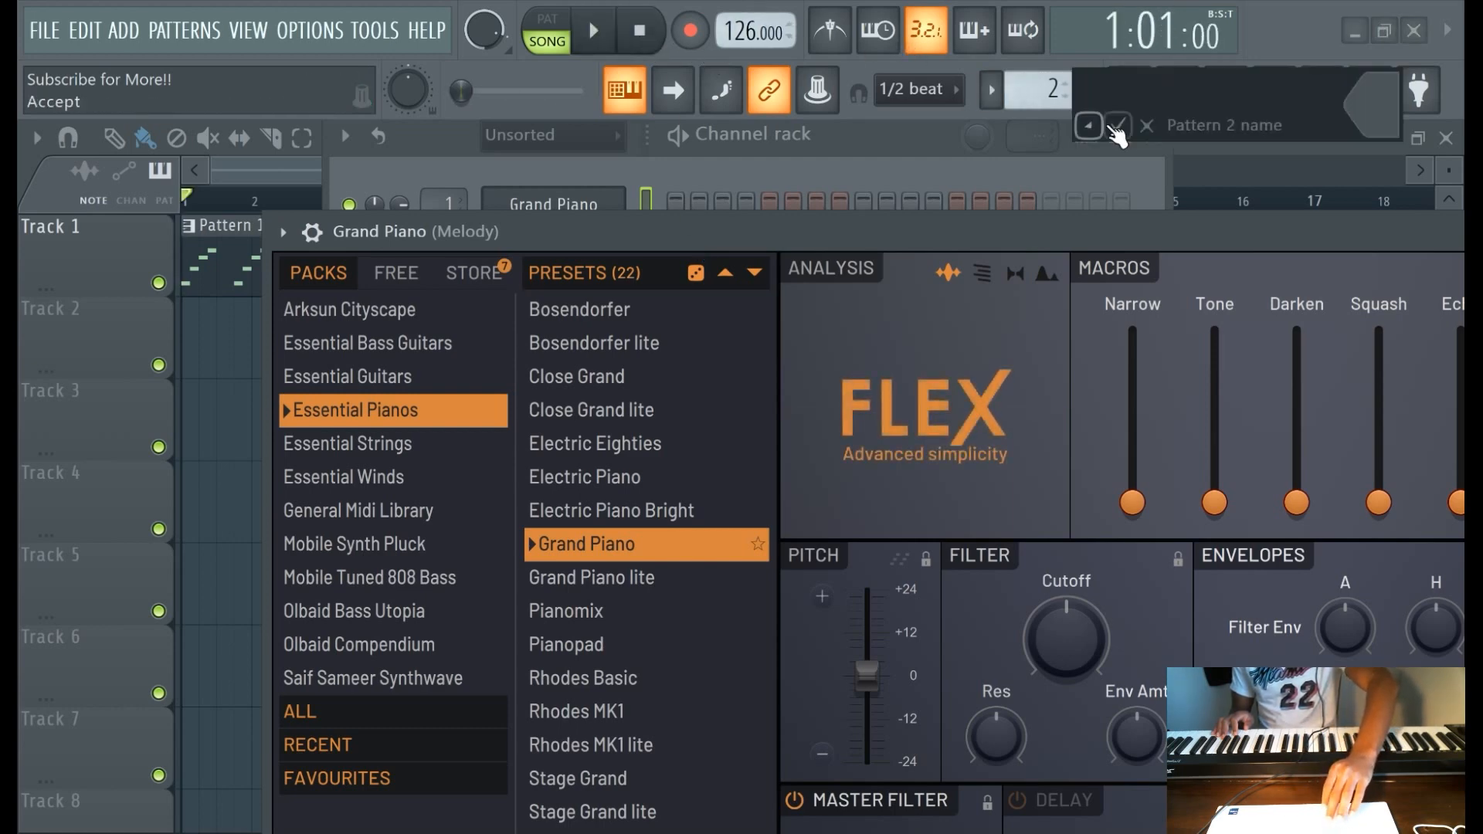
Place a second Pattern 1 clip at bar 9 on Track 1 of the playlist and switch to a new Pattern 2.
{"action": "left_click", "coordinate": [1120, 129]}
{"action": "left_click", "coordinate": [1128, 96]}
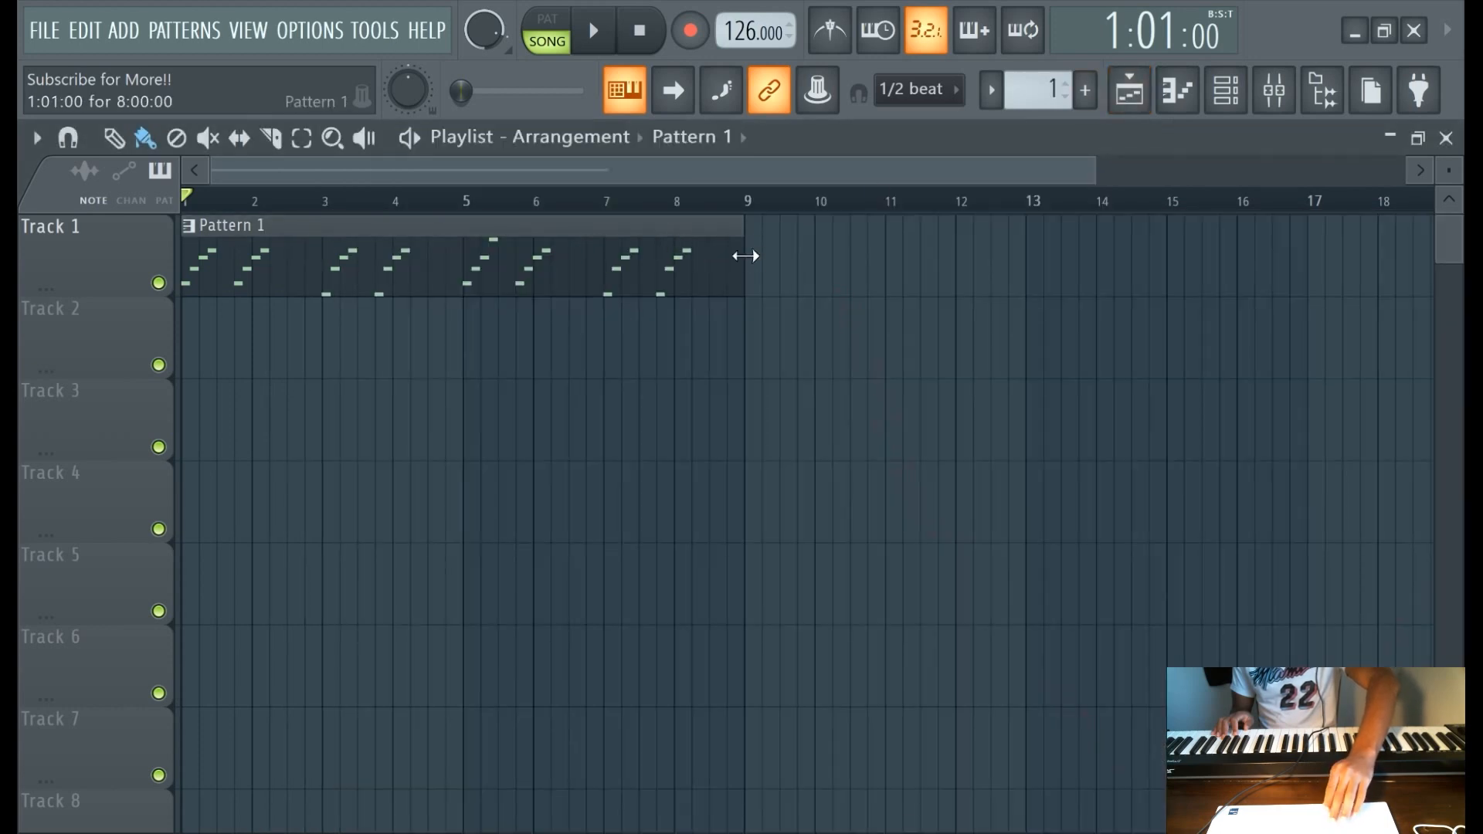
{"action": "left_click", "coordinate": [766, 259]}
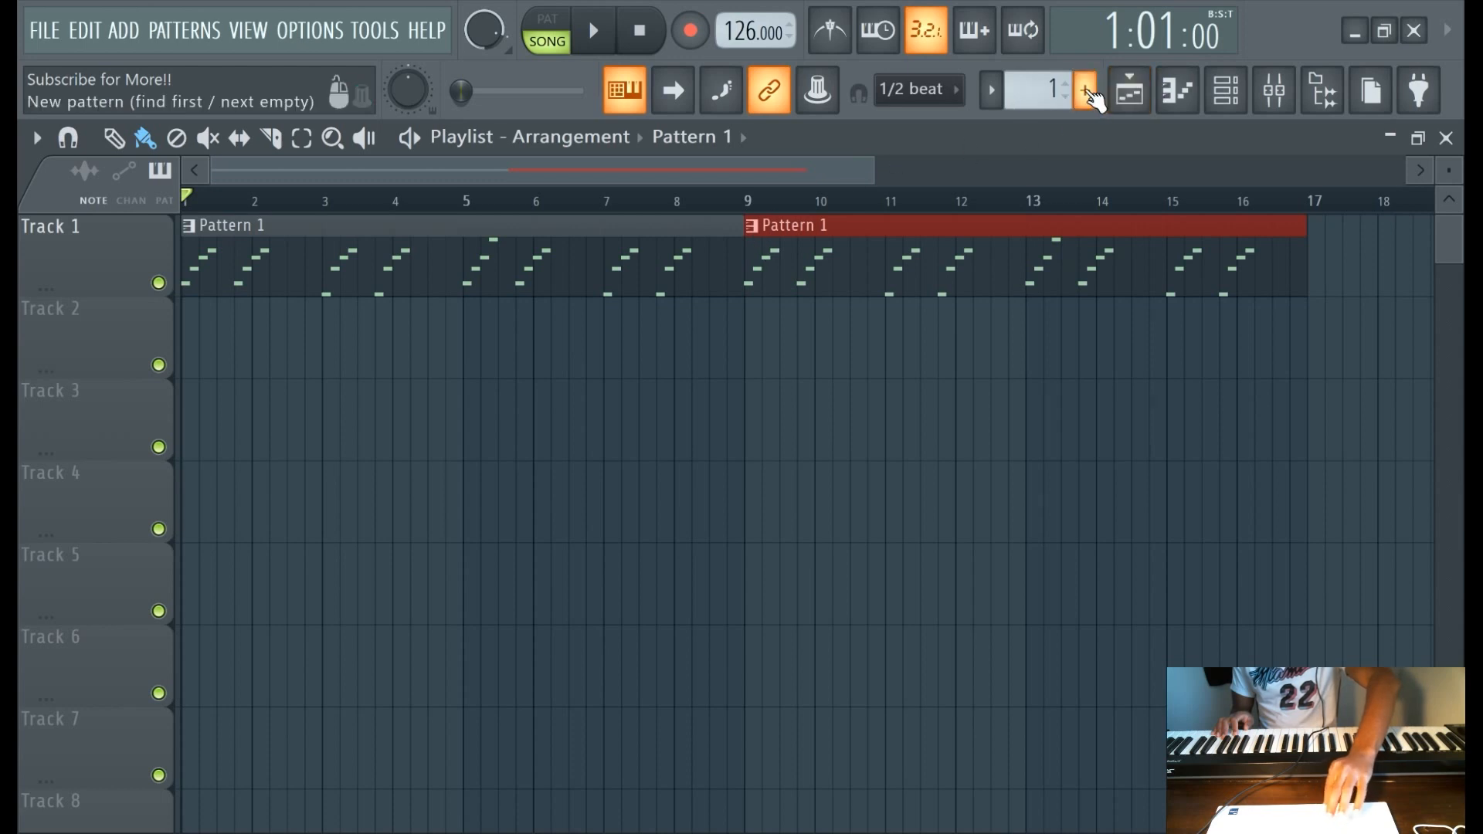
{"action": "left_click", "coordinate": [1089, 93]}
{"action": "left_click", "coordinate": [1119, 125]}
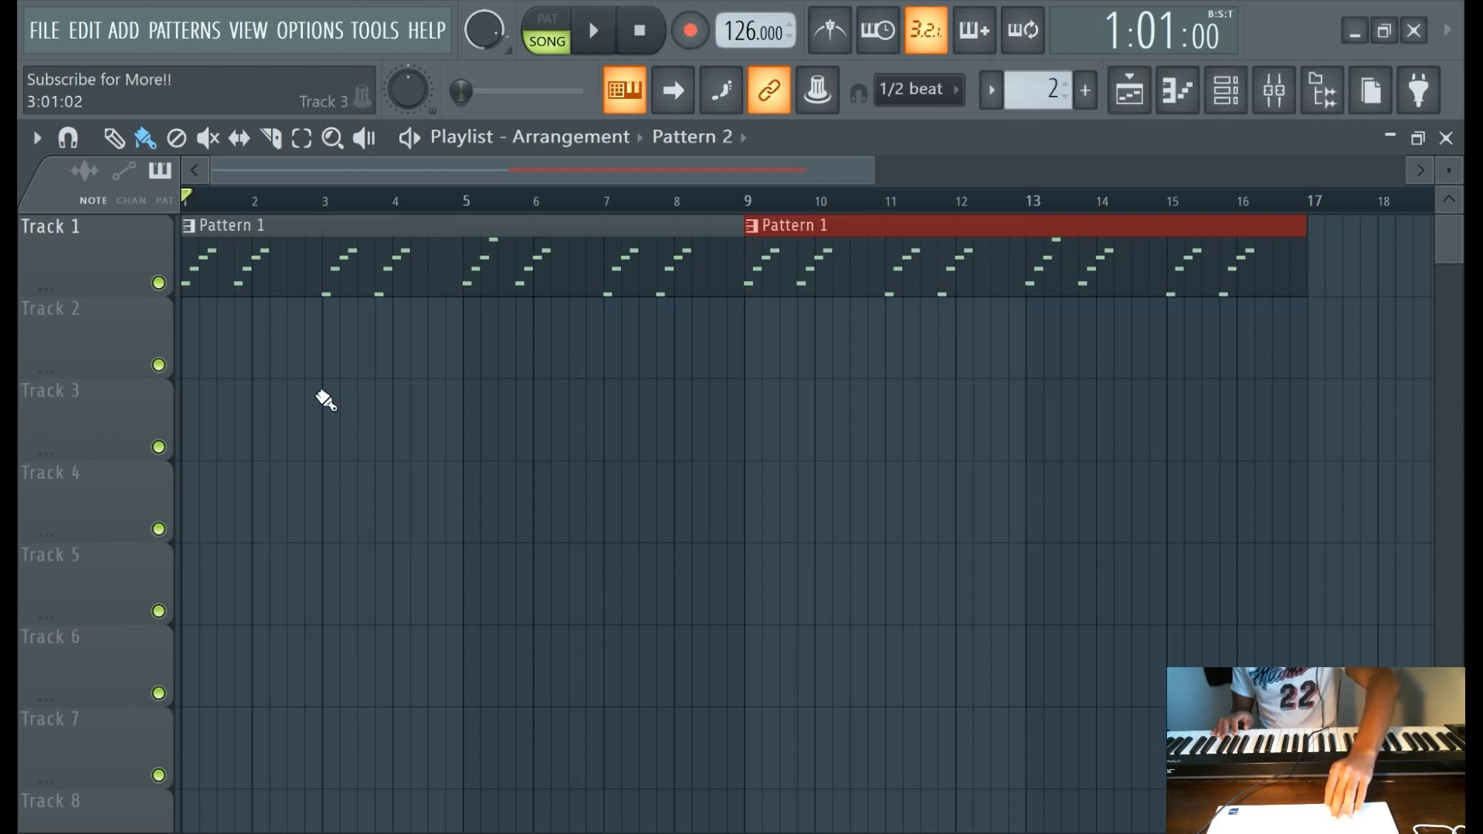
Place a Pattern 2 clip at bar 1 on Track 2 and record a Grand Piano melody into it.
{"action": "left_click", "coordinate": [207, 351]}
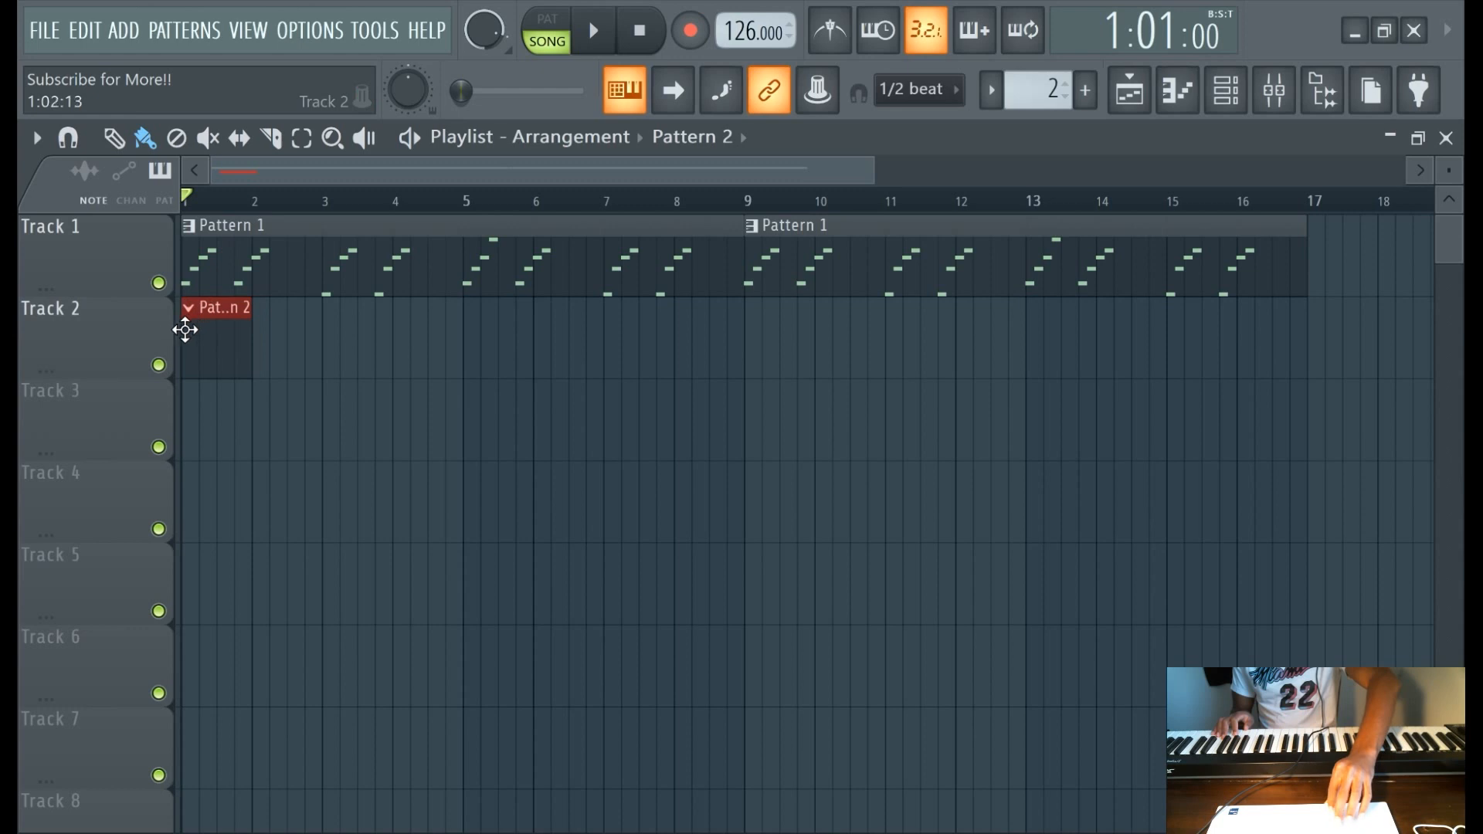
{"action": "left_click", "coordinate": [1228, 108]}
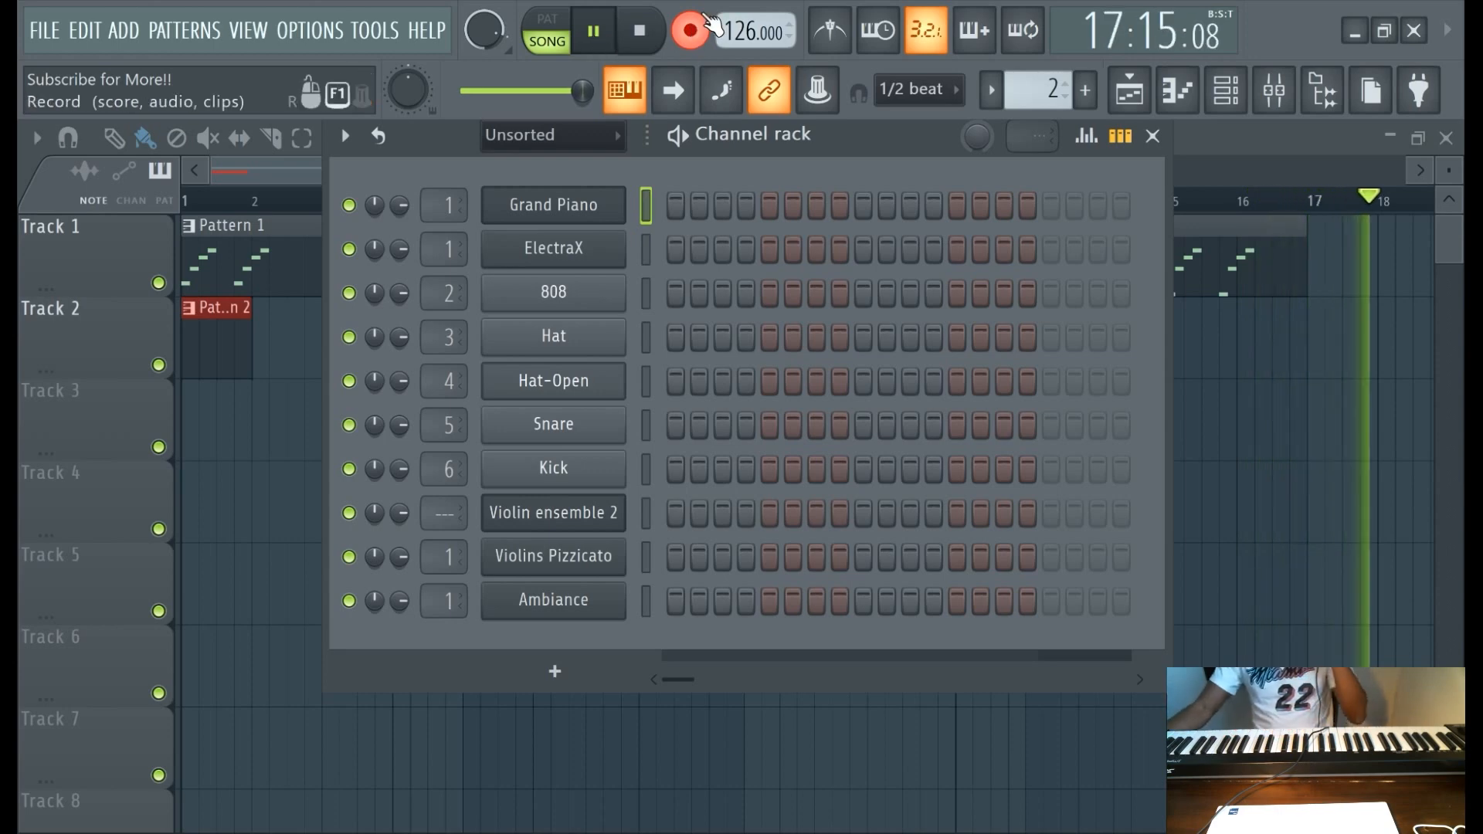
{"action": "left_click", "coordinate": [690, 31]}
{"action": "left_click", "coordinate": [268, 179]}
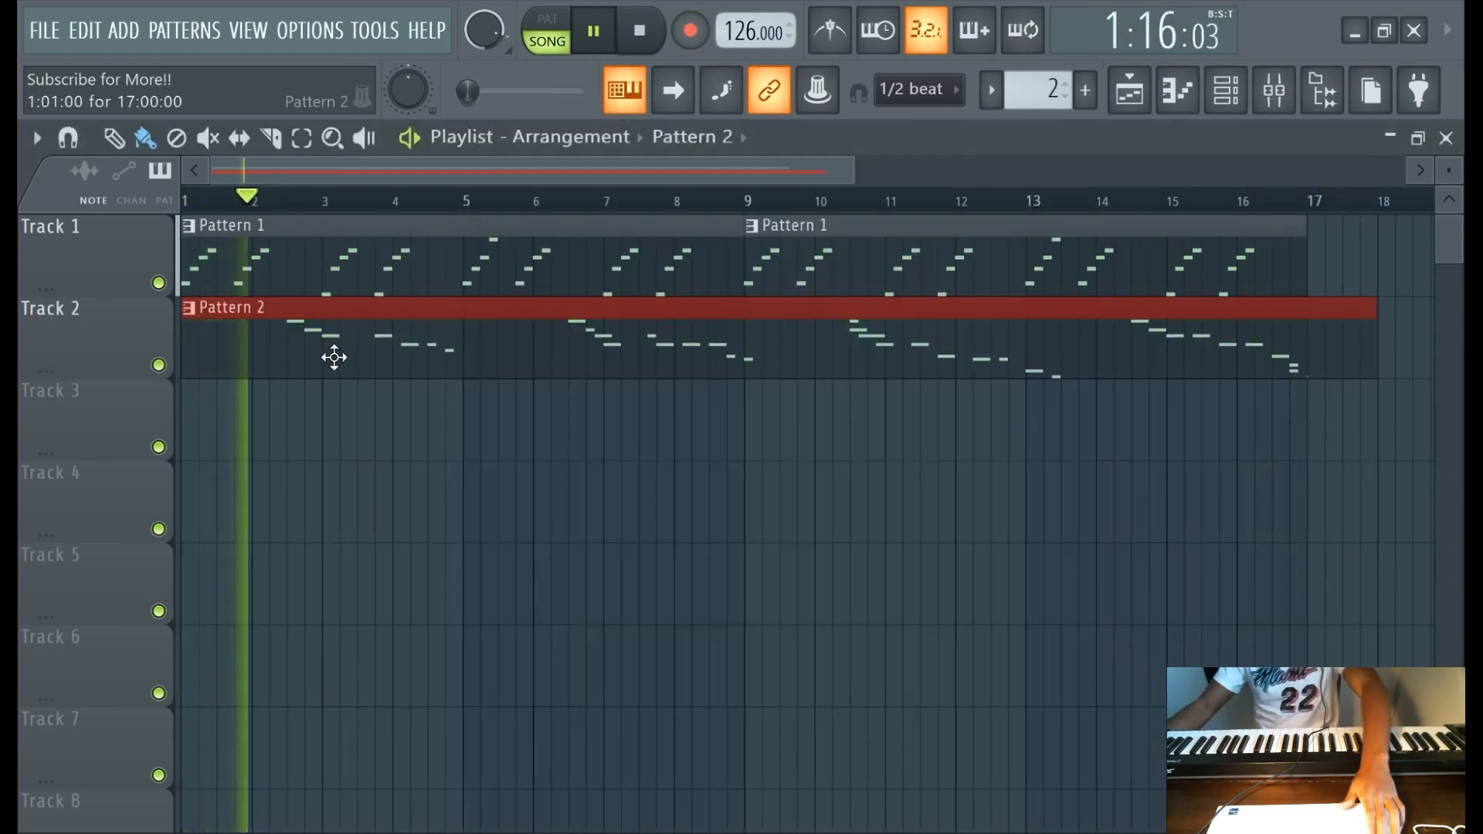
Open Pattern 2's Grand Piano notes in the piano roll and examine the first recorded phrase.
{"action": "scroll", "coordinate": [394, 327], "scroll_direction": "up", "scroll_amount": 3}
{"action": "scroll", "coordinate": [416, 335], "scroll_direction": "down", "scroll_amount": 5}
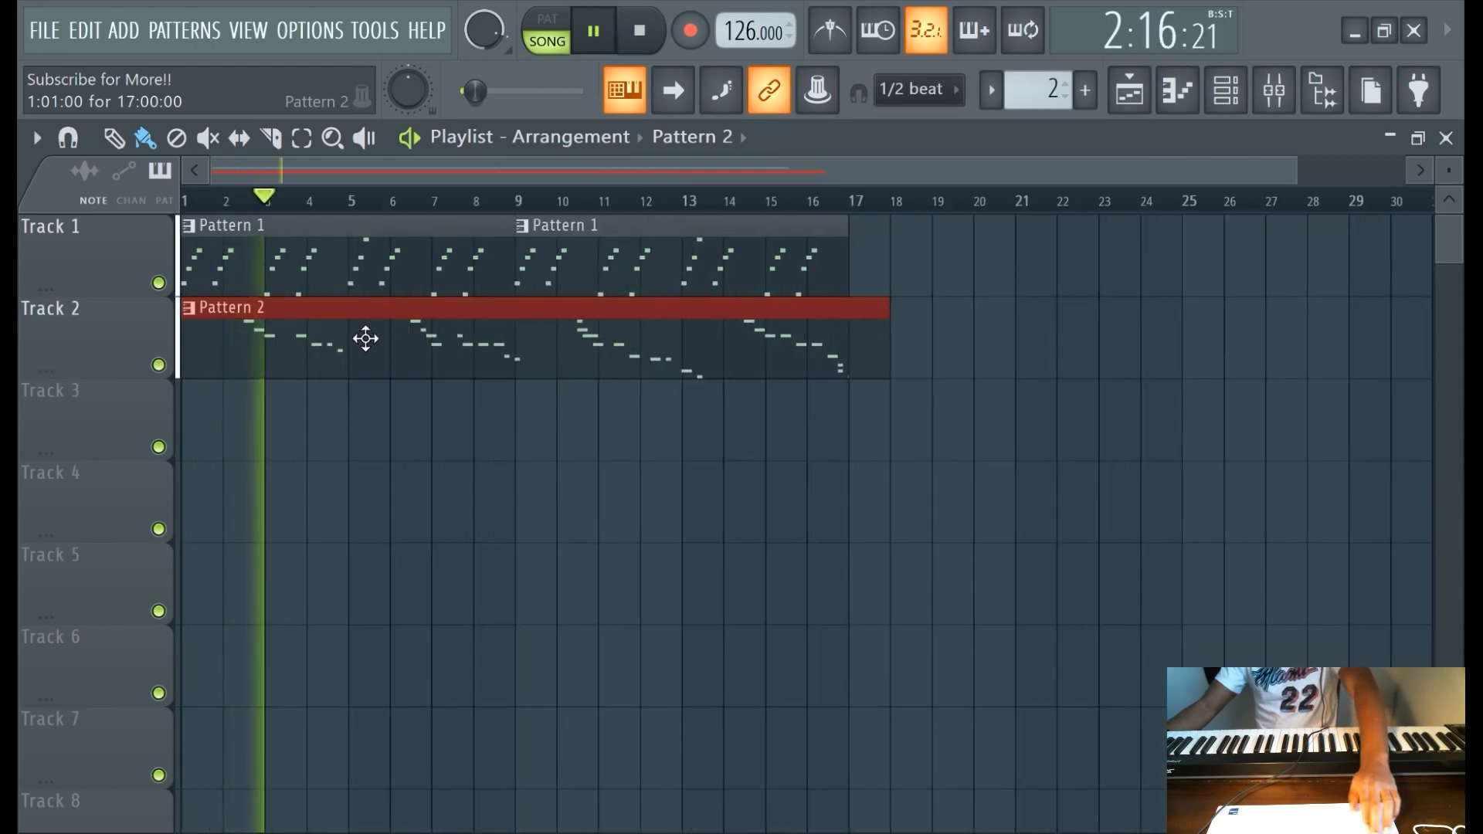
{"action": "double_click", "coordinate": [339, 330]}
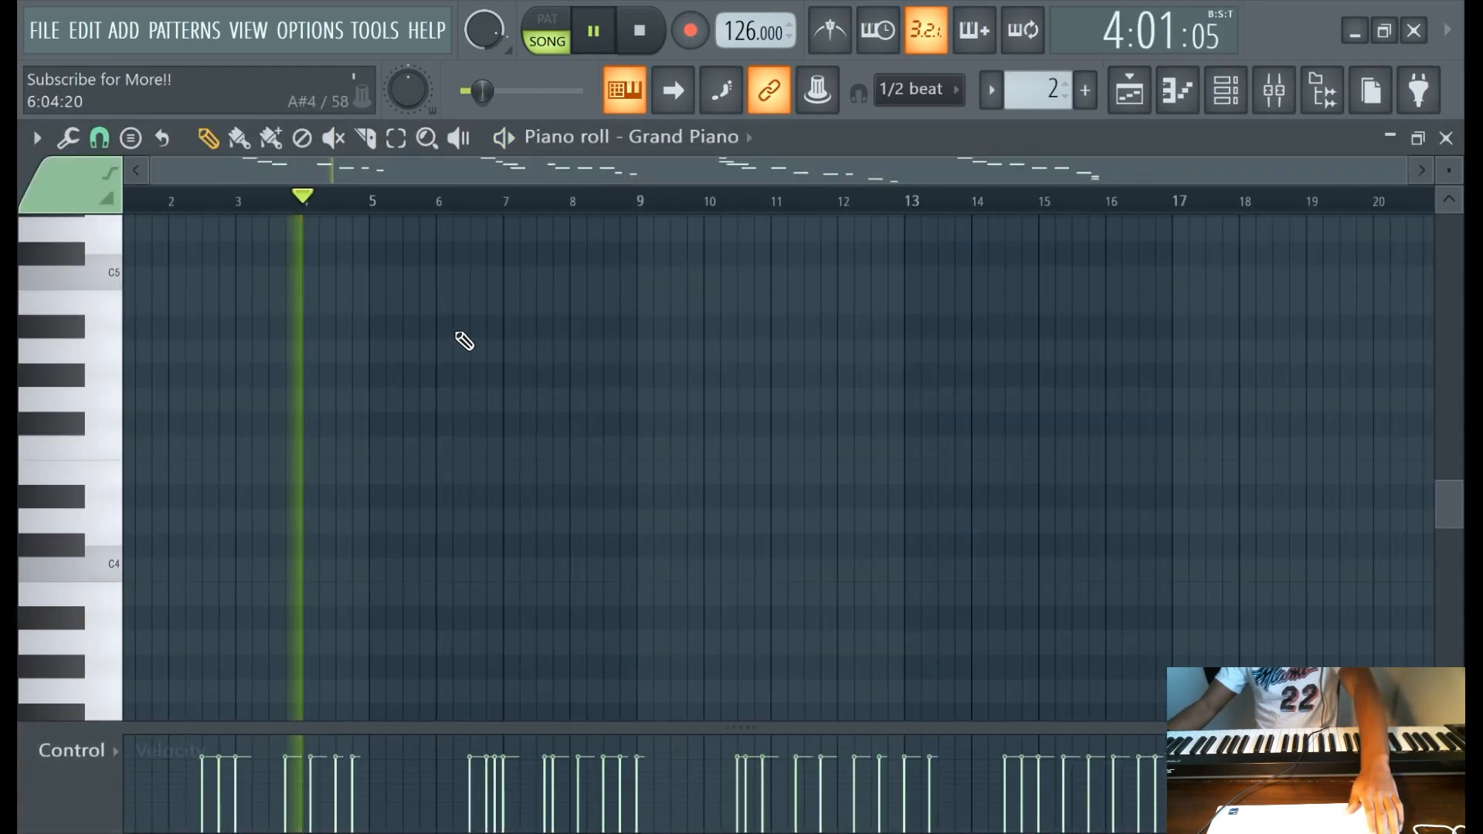
{"action": "scroll", "coordinate": [464, 327], "scroll_direction": "up", "scroll_amount": 9}
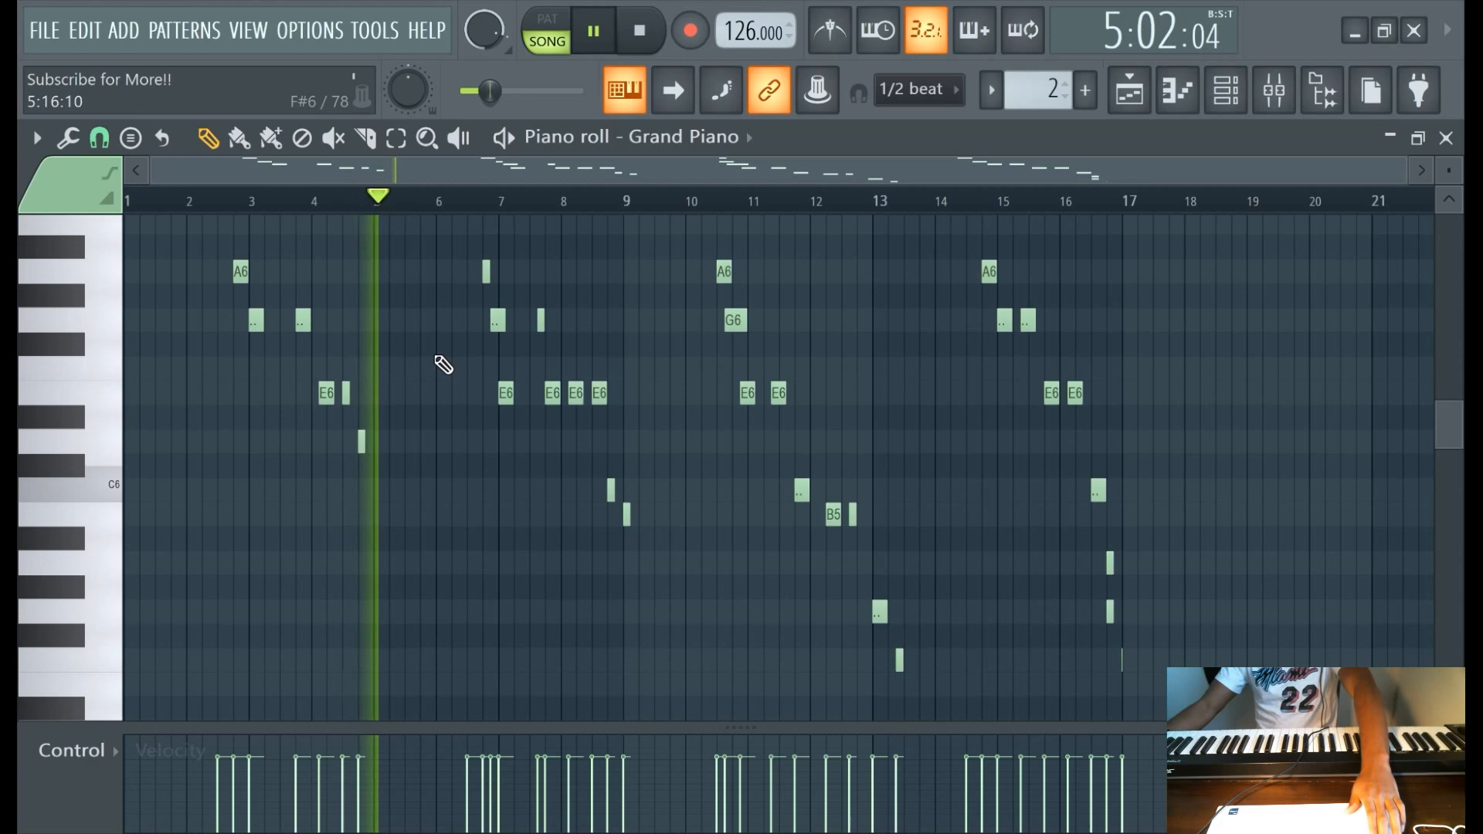
{"action": "scroll", "coordinate": [438, 365], "scroll_direction": "up", "scroll_amount": 3}
{"action": "left_click_drag", "start_coordinate": [381, 179], "coordinate": [20, 247]}
{"action": "scroll", "coordinate": [633, 372], "scroll_direction": "up", "scroll_amount": 1}
{"action": "scroll", "coordinate": [762, 435], "scroll_direction": "down", "scroll_amount": 1}
{"action": "scroll", "coordinate": [819, 473], "scroll_direction": "up", "scroll_amount": 1}
{"action": "scroll", "coordinate": [825, 487], "scroll_direction": "up", "scroll_amount": 2}
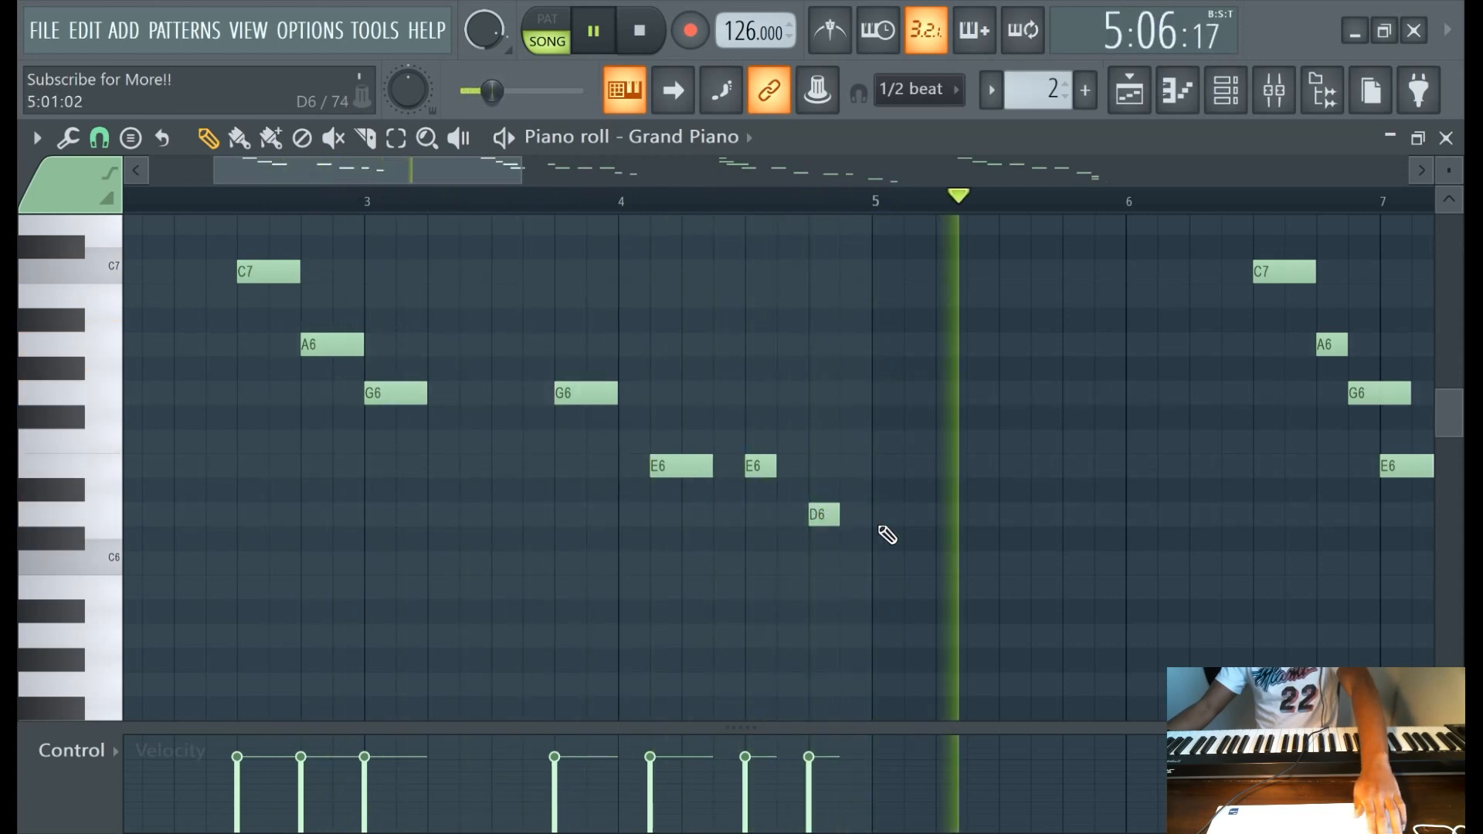
Add a note at bar 5 after the first phrase's D6, set it to B5 and replay the phrase ending.
{"action": "scroll", "coordinate": [873, 548], "scroll_direction": "down", "scroll_amount": 3}
{"action": "scroll", "coordinate": [760, 552], "scroll_direction": "up", "scroll_amount": 3}
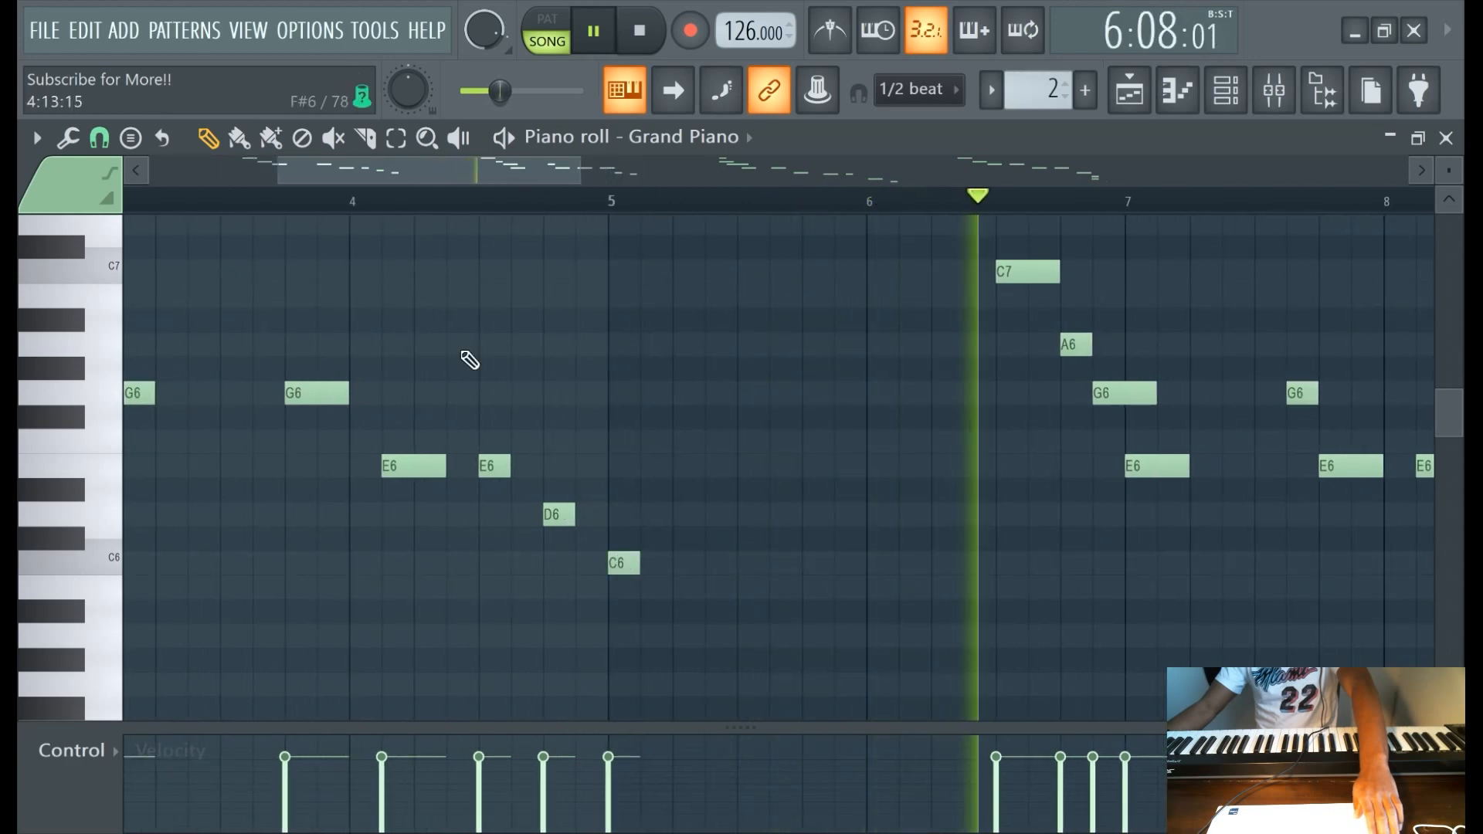
{"action": "left_click", "coordinate": [381, 205]}
{"action": "scroll", "coordinate": [607, 473], "scroll_direction": "up", "scroll_amount": 2}
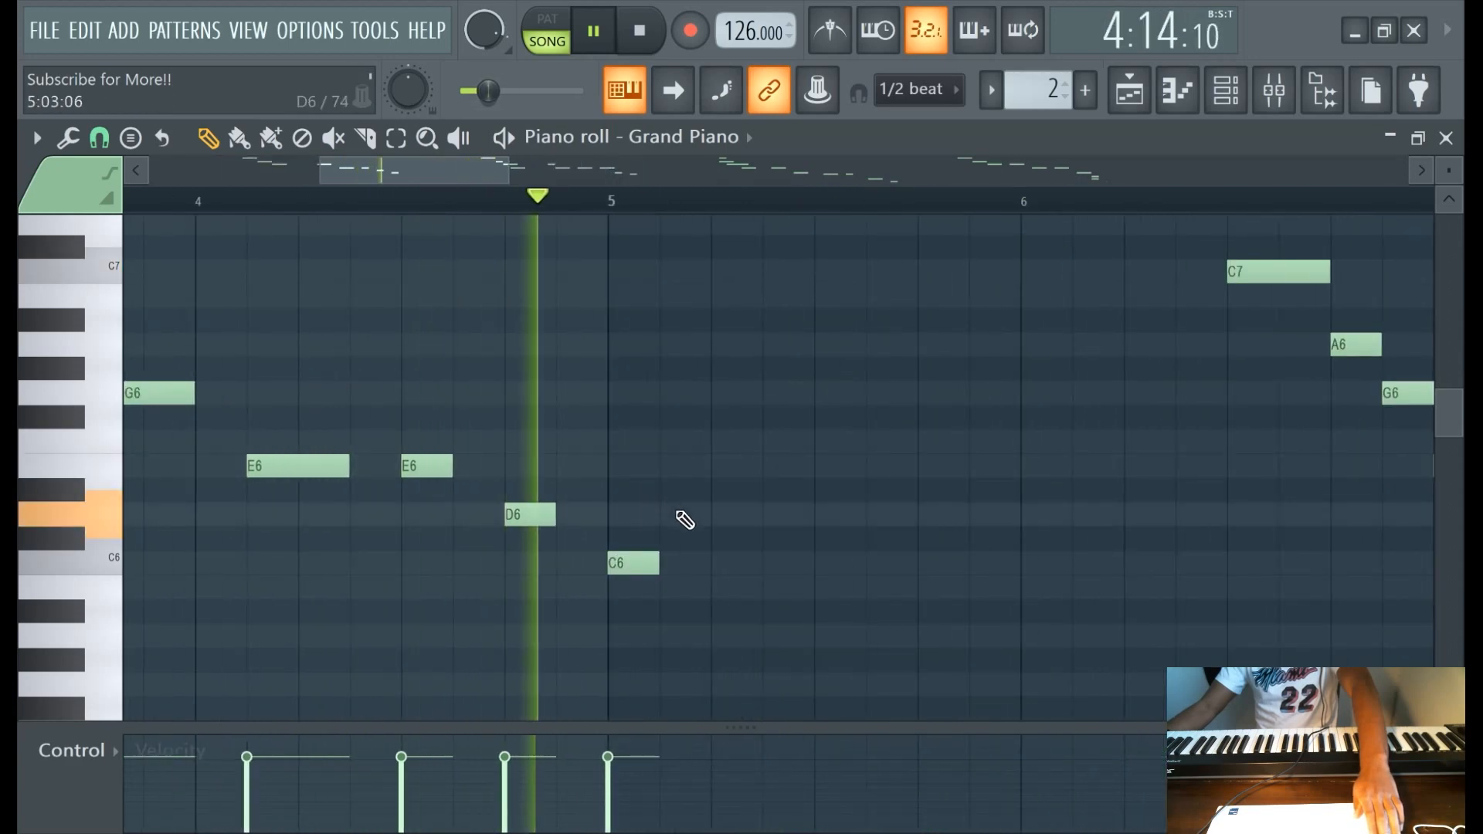
{"action": "left_click_drag", "start_coordinate": [640, 574], "coordinate": [636, 595]}
{"action": "left_click", "coordinate": [414, 204]}
Lengthen the D6 and B5 notes at the end of the first phrase so the D6 reaches bar 5.
{"action": "scroll", "coordinate": [796, 520], "scroll_direction": "down", "scroll_amount": 3}
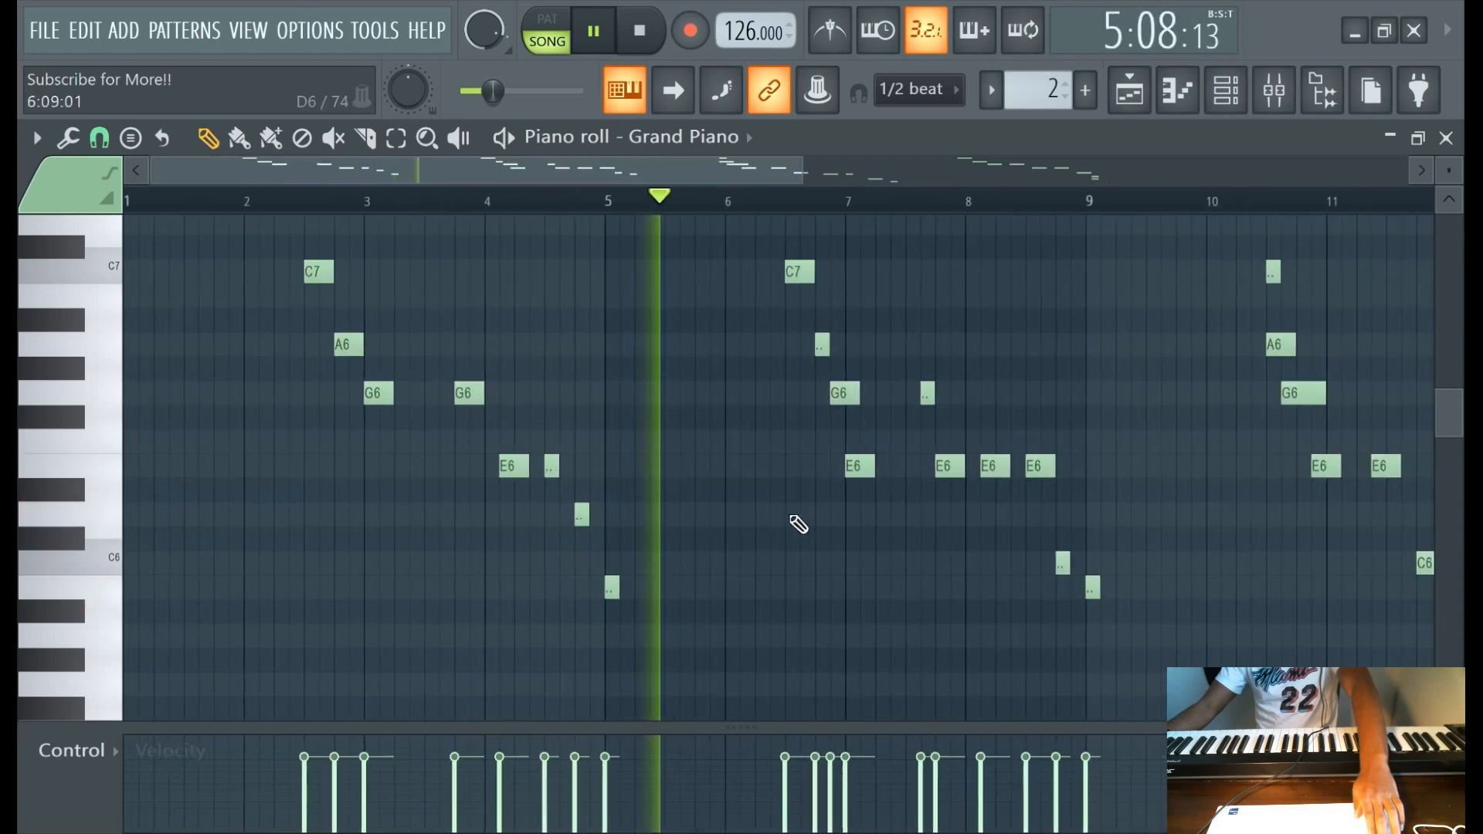
{"action": "scroll", "coordinate": [618, 533], "scroll_direction": "up", "scroll_amount": 1}
{"action": "scroll", "coordinate": [610, 524], "scroll_direction": "up", "scroll_amount": 2}
{"action": "left_click_drag", "start_coordinate": [540, 502], "coordinate": [701, 645]}
{"action": "left_click_drag", "start_coordinate": [573, 515], "coordinate": [604, 513]}
{"action": "scroll", "coordinate": [764, 463], "scroll_direction": "down", "scroll_amount": 4}
{"action": "scroll", "coordinate": [432, 324], "scroll_direction": "down", "scroll_amount": 1}
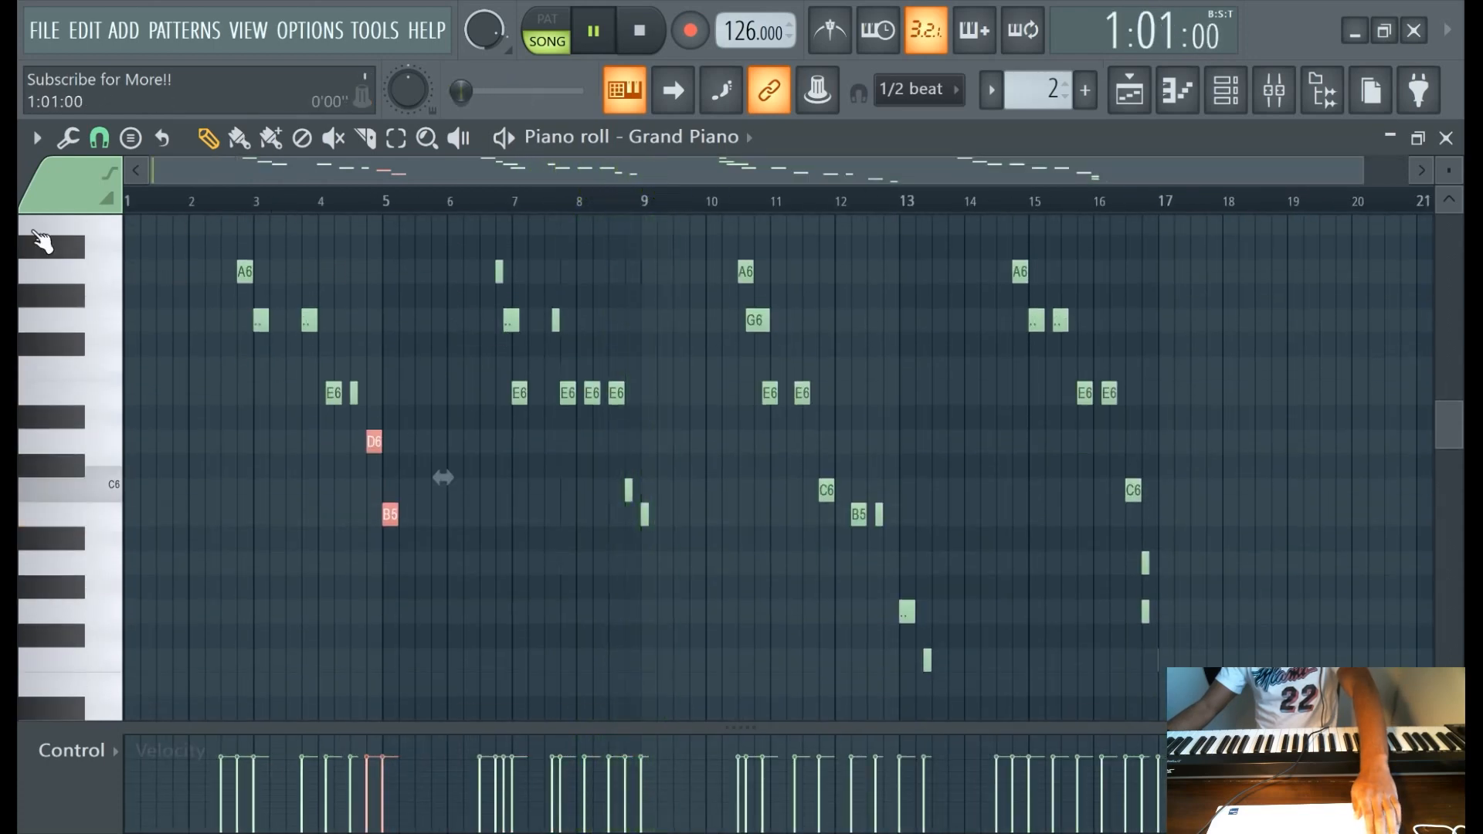
{"action": "key", "text": "ctrl+d"}
Examine the remaining recorded Grand Piano phrases against the playback.
{"action": "scroll", "coordinate": [925, 346], "scroll_direction": "up", "scroll_amount": 2}
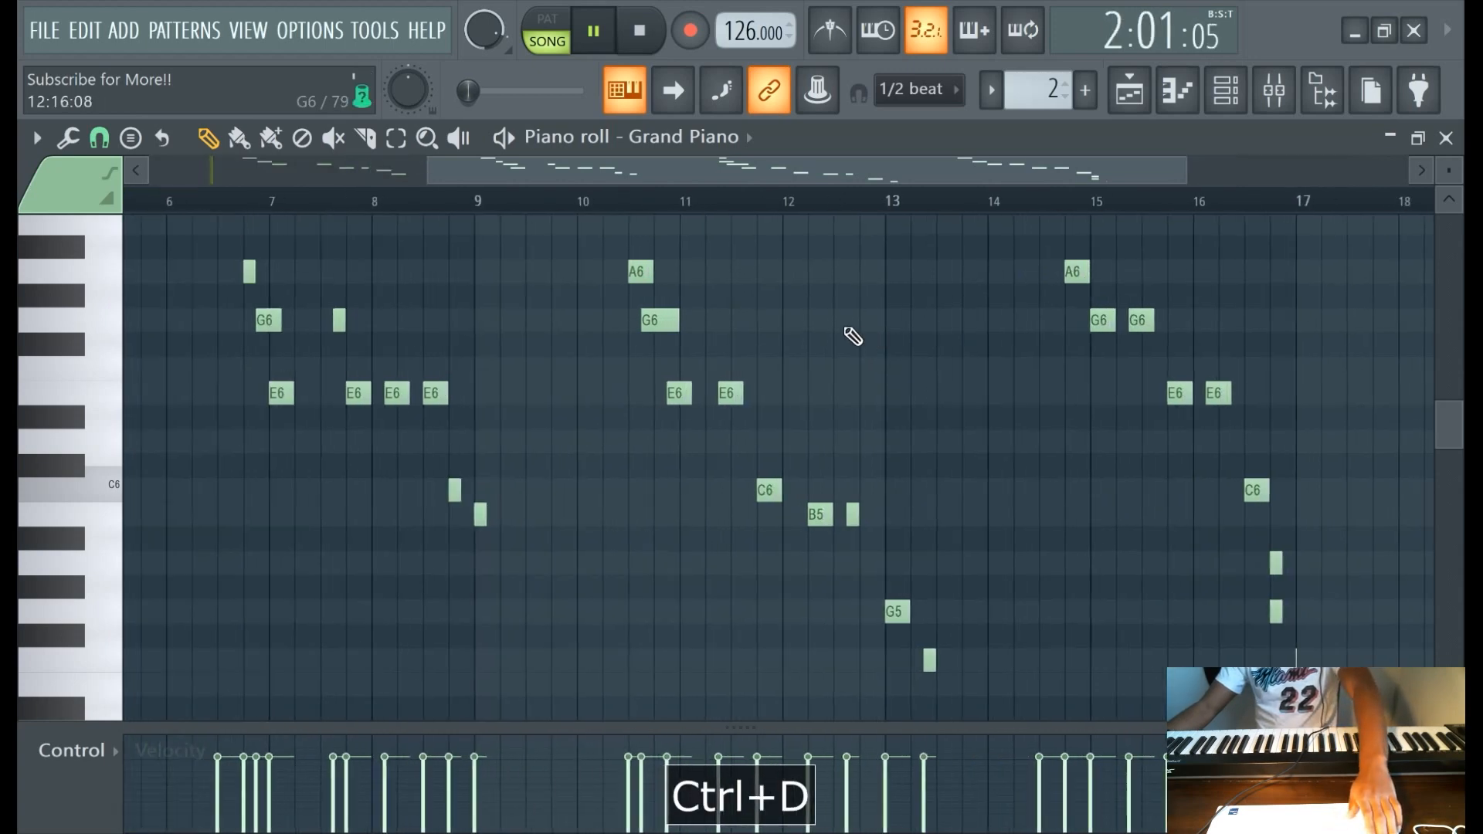
{"action": "scroll", "coordinate": [695, 332], "scroll_direction": "up", "scroll_amount": 1}
{"action": "scroll", "coordinate": [624, 330], "scroll_direction": "down", "scroll_amount": 2}
{"action": "scroll", "coordinate": [649, 206], "scroll_direction": "up", "scroll_amount": 1}
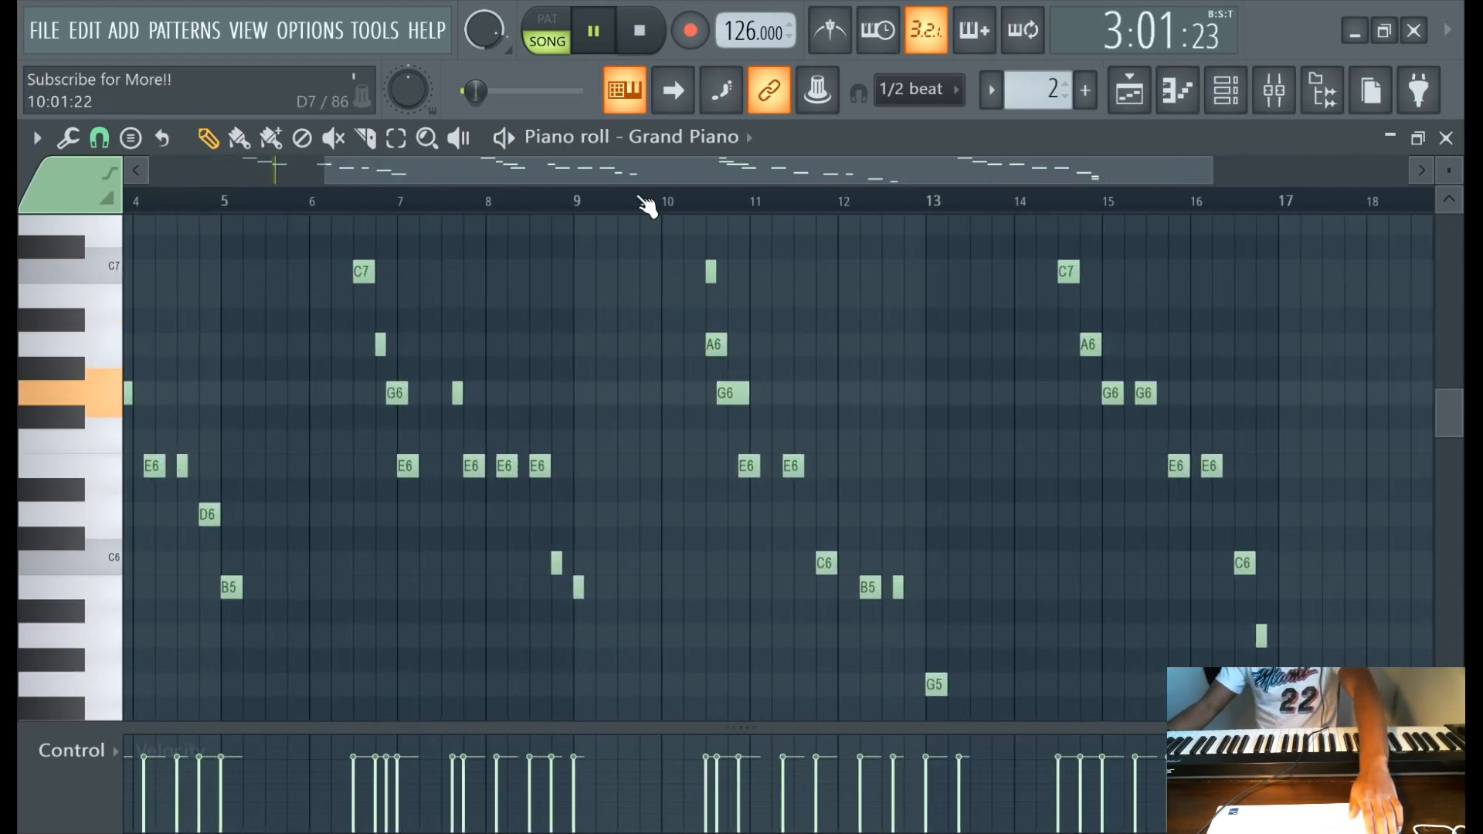
{"action": "left_click_drag", "start_coordinate": [553, 178], "coordinate": [355, 180]}
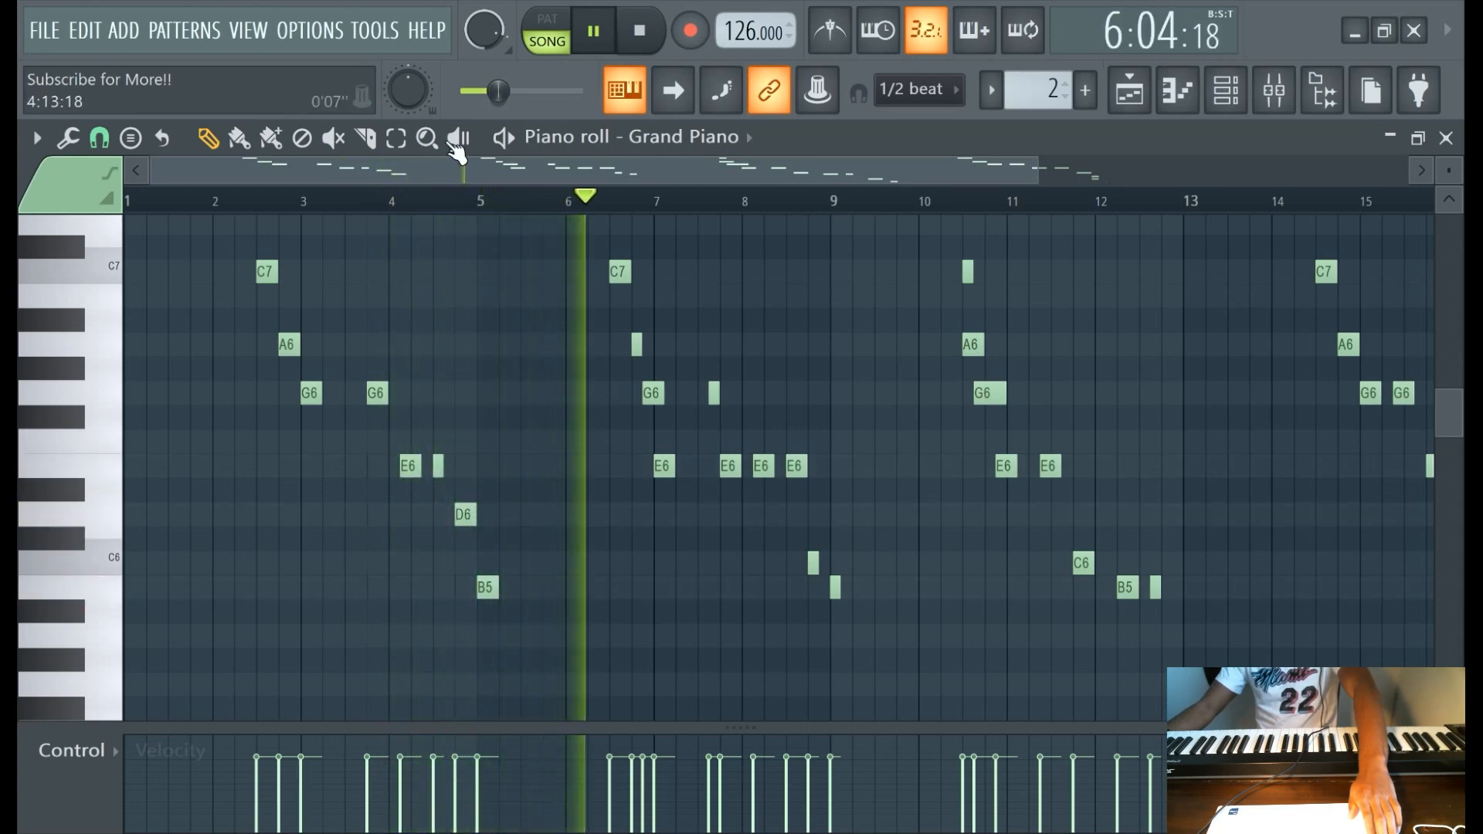
{"action": "left_click", "coordinate": [637, 38]}
{"action": "scroll", "coordinate": [237, 278], "scroll_direction": "up", "scroll_amount": 2}
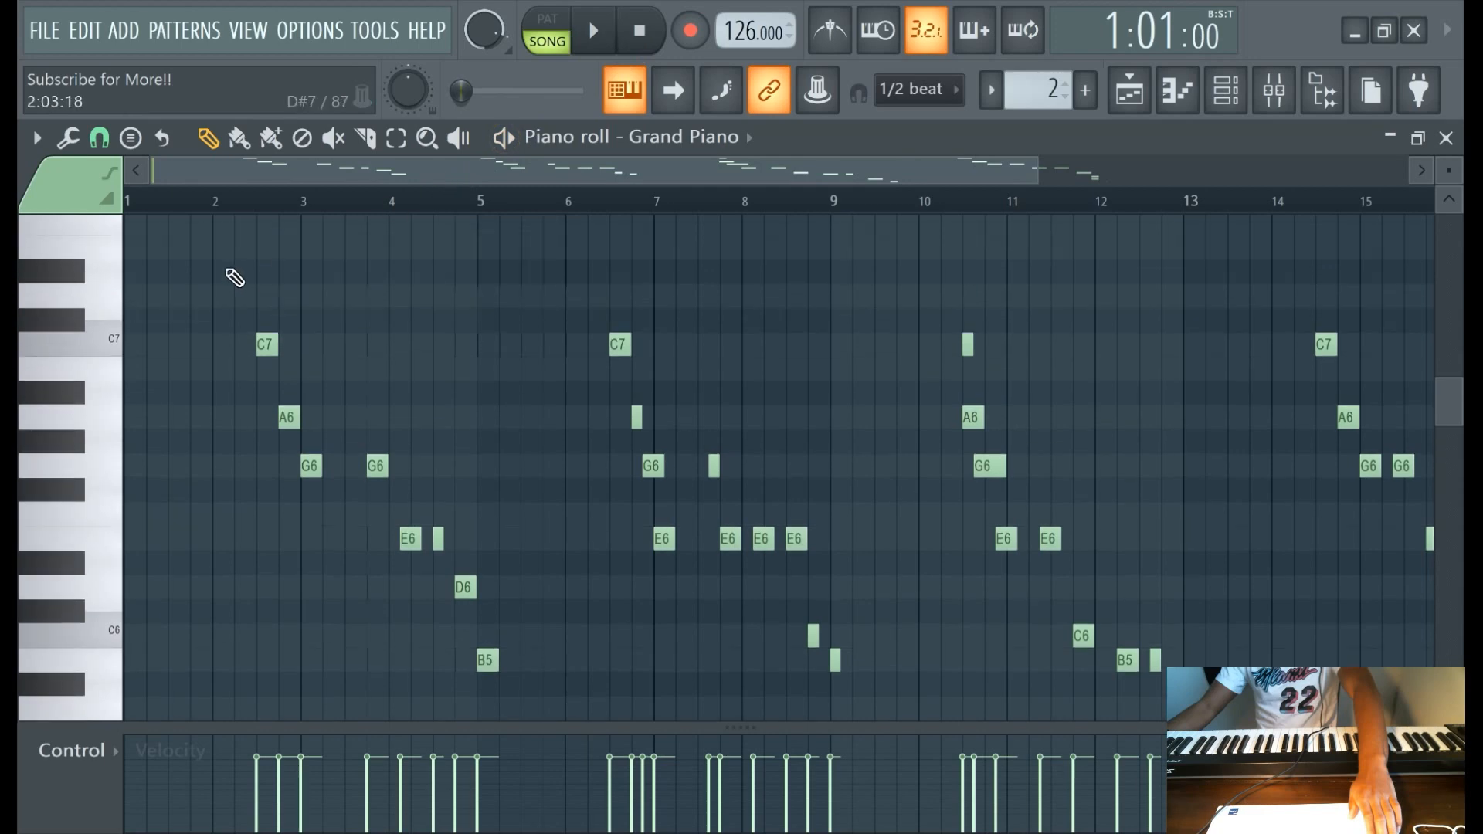
{"action": "scroll", "coordinate": [447, 248], "scroll_direction": "down", "scroll_amount": 2}
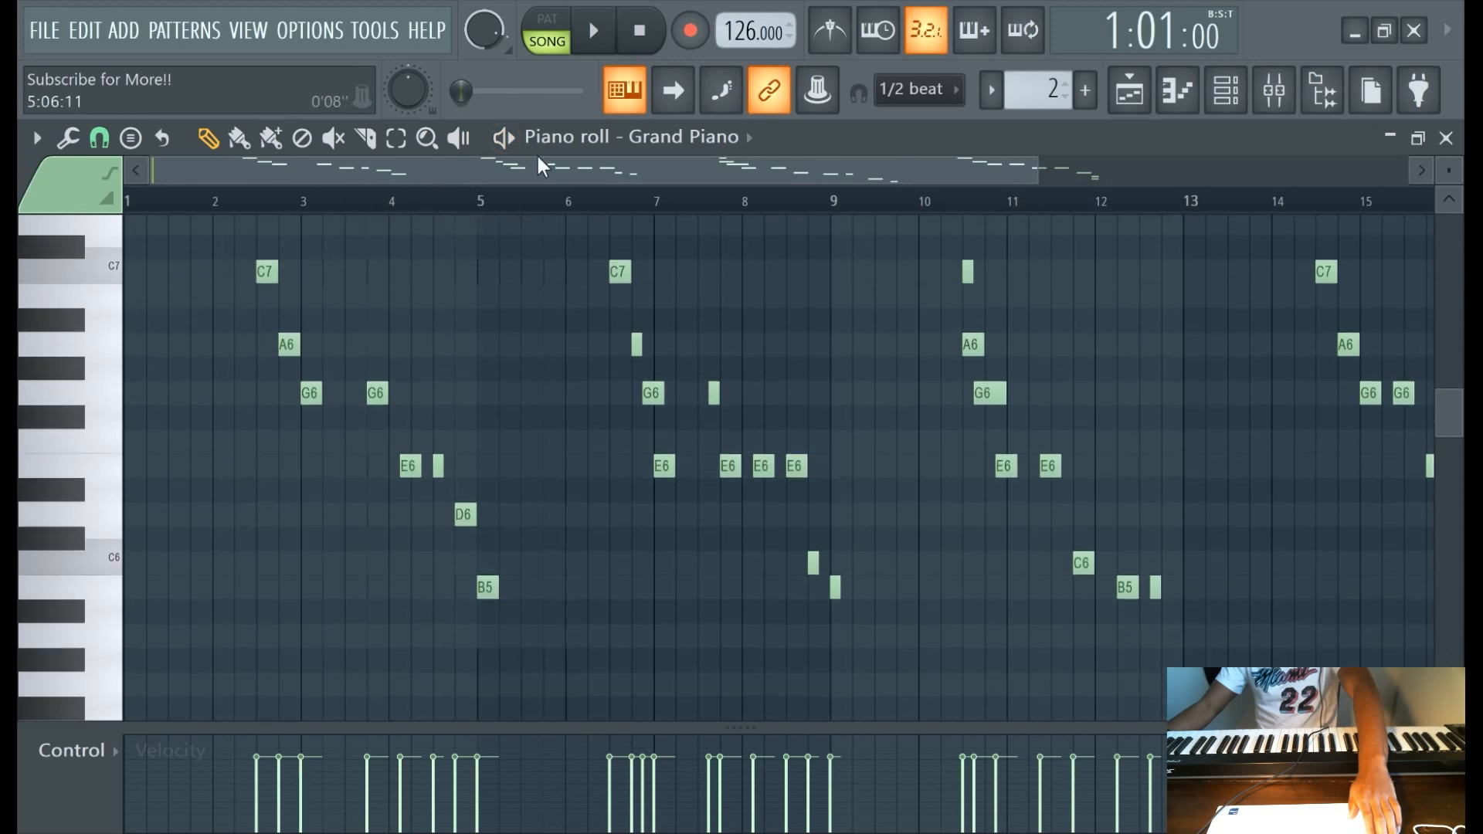
{"action": "scroll", "coordinate": [520, 242], "scroll_direction": "down", "scroll_amount": 3}
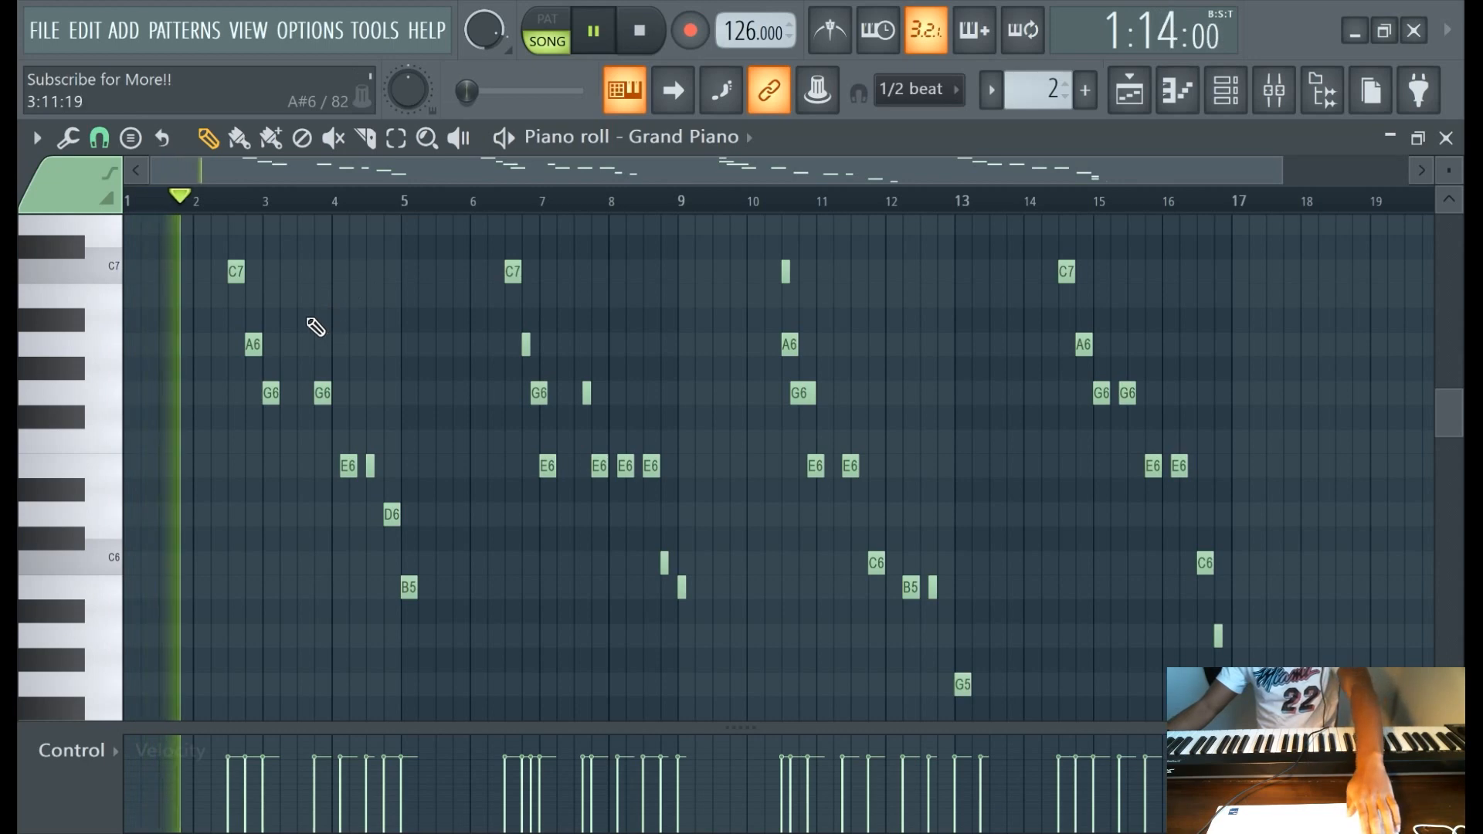
Move the first phrase's E6 to the start of bar 4 and lengthen its second E6 up to the D6.
{"action": "scroll", "coordinate": [321, 323], "scroll_direction": "up", "scroll_amount": 3, "text": "ctrl"}
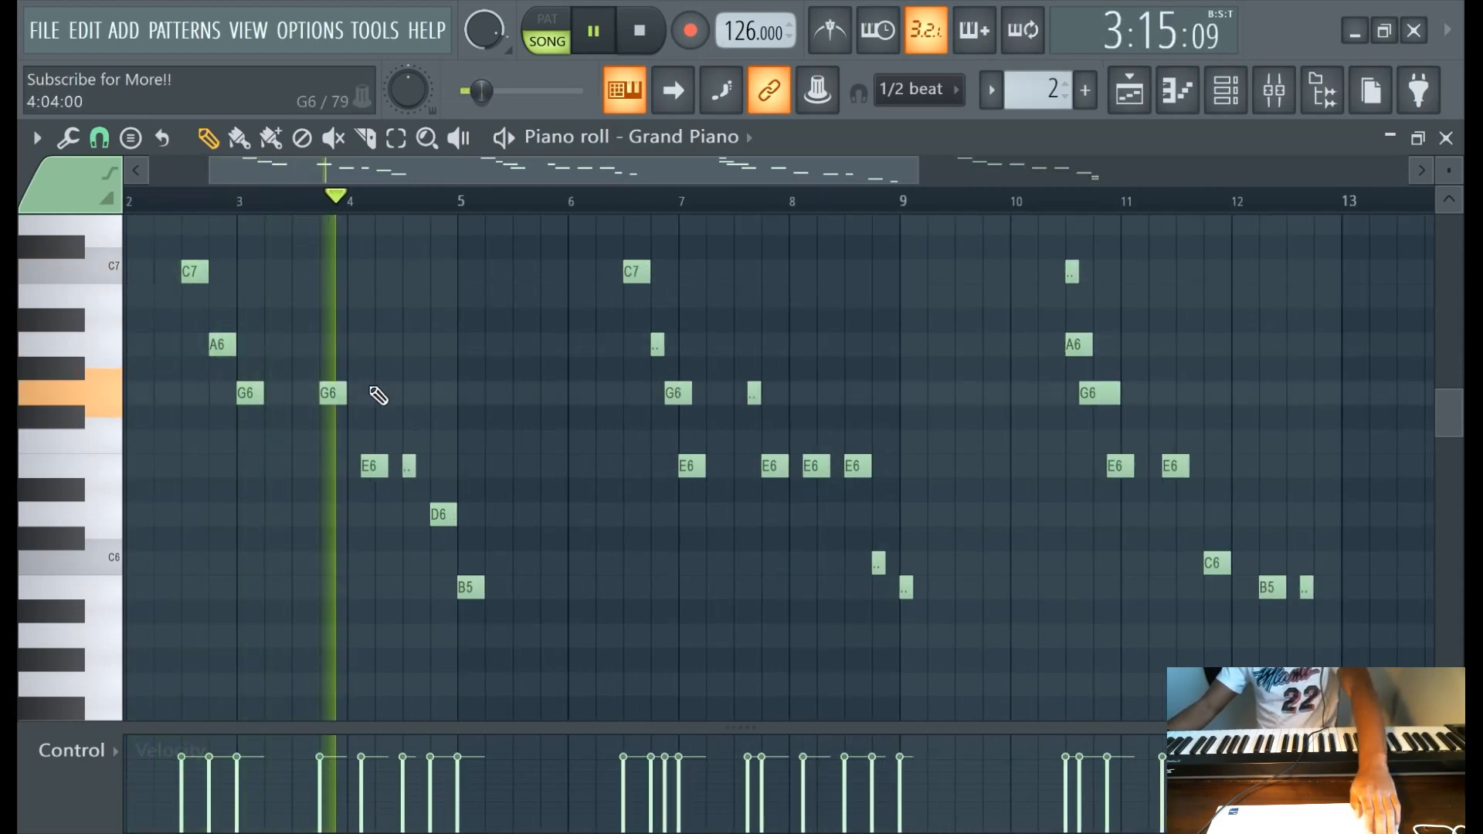
{"action": "left_click_drag", "start_coordinate": [368, 464], "coordinate": [355, 467]}
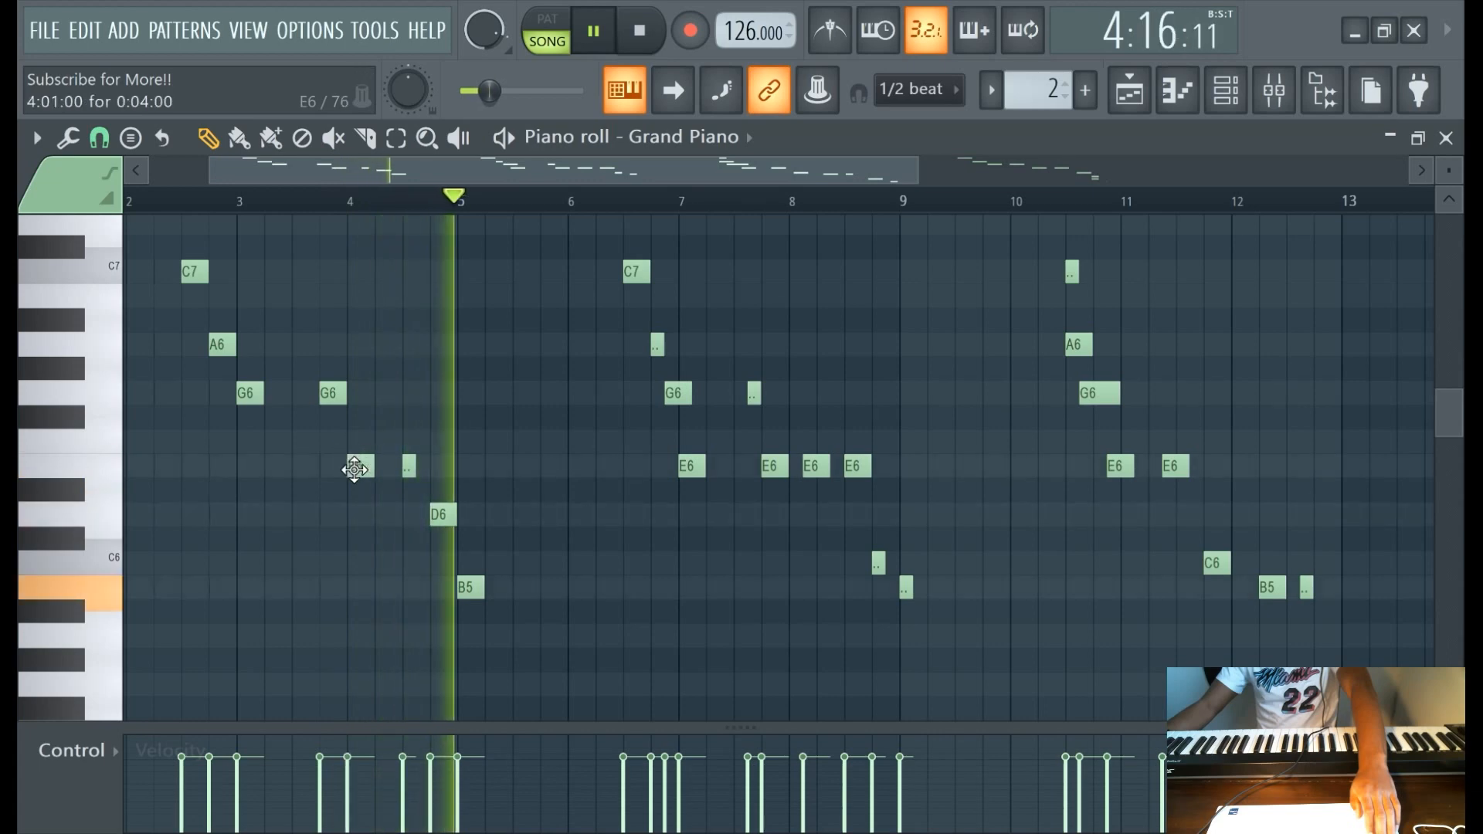
{"action": "left_click", "coordinate": [208, 202]}
{"action": "scroll", "coordinate": [352, 228], "scroll_direction": "up", "scroll_amount": 2}
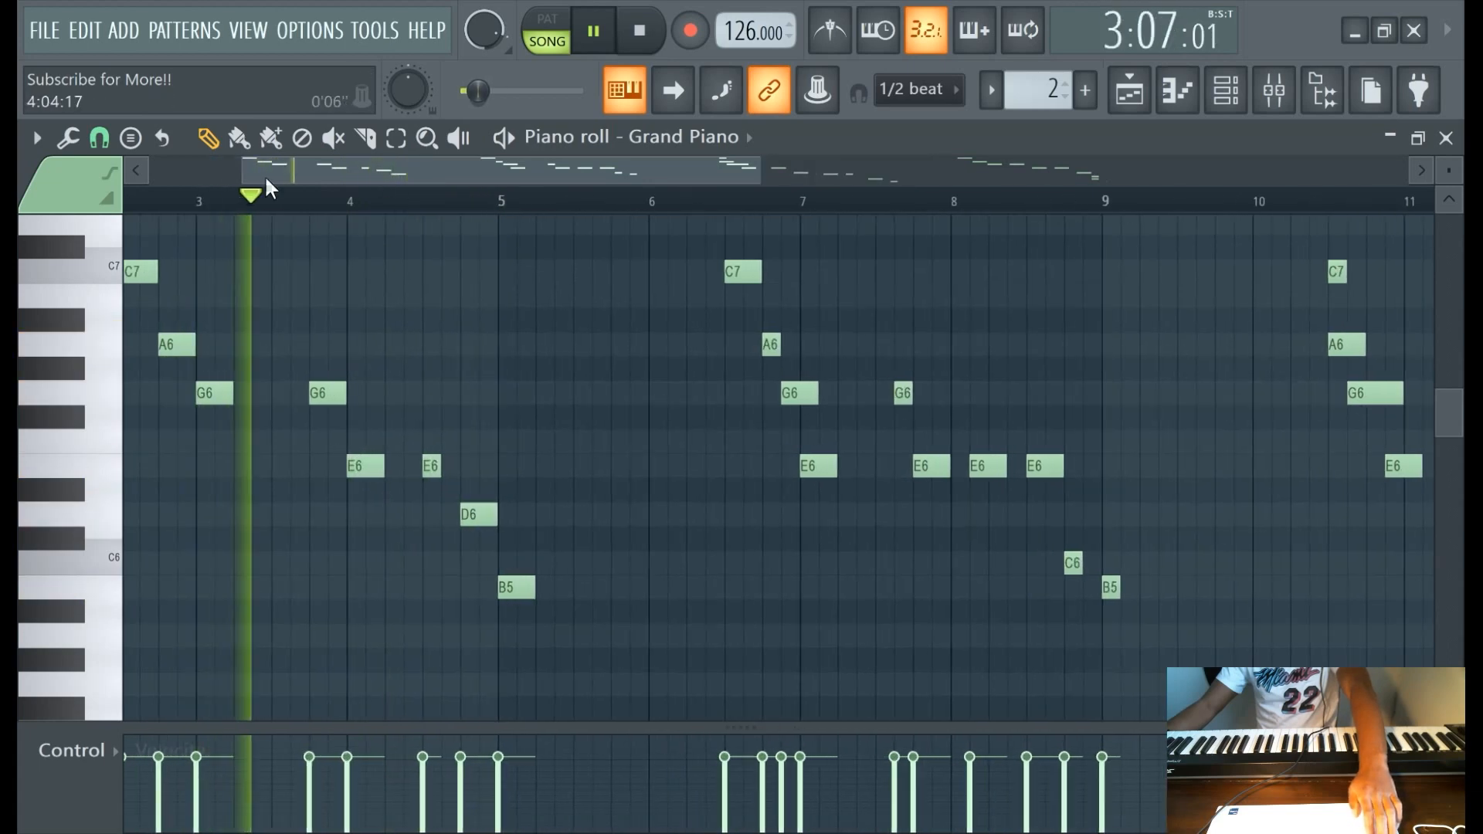
{"action": "left_click_drag", "start_coordinate": [267, 178], "coordinate": [178, 179]}
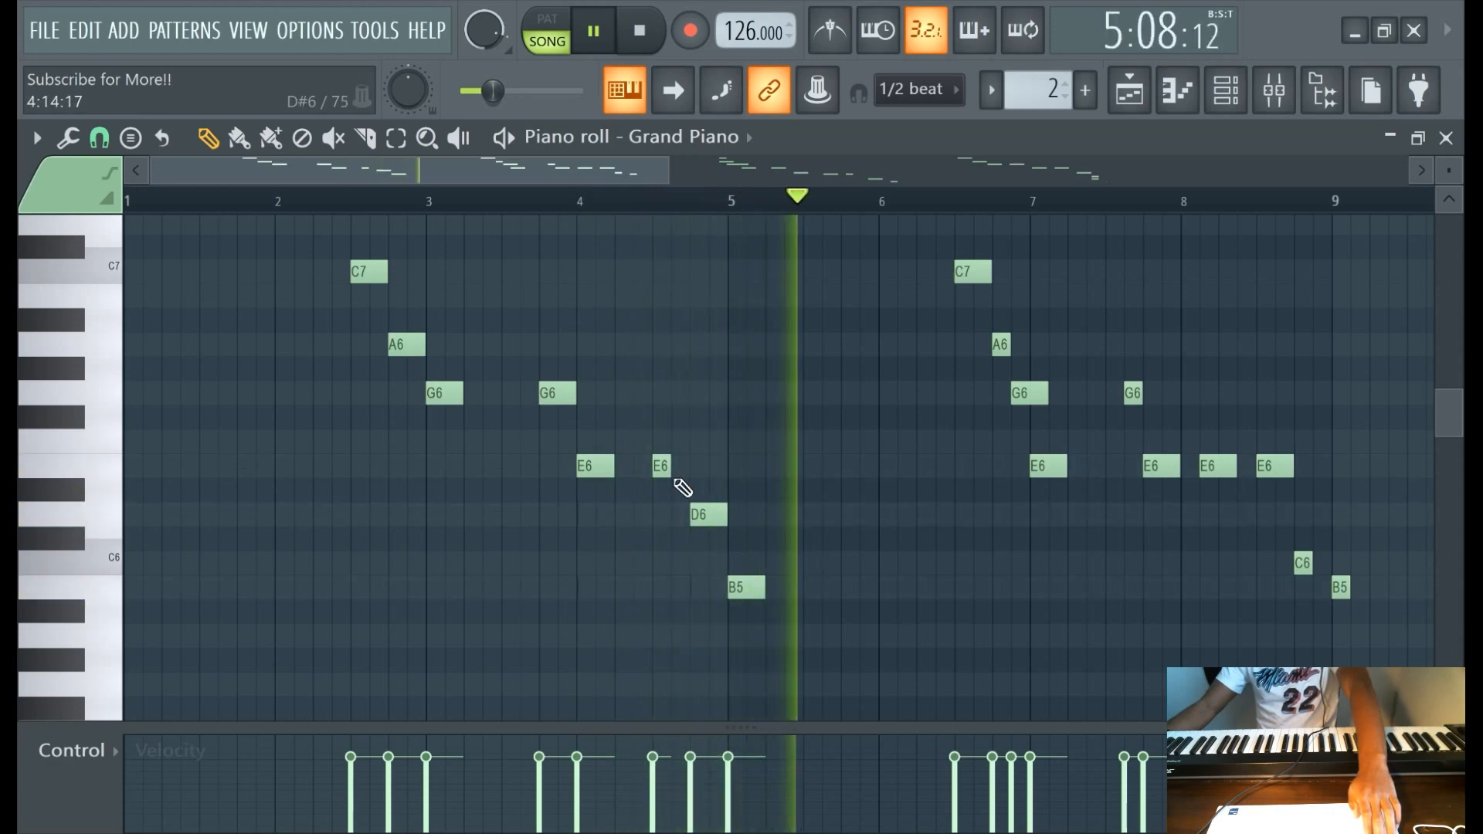
{"action": "scroll", "coordinate": [994, 414], "scroll_direction": "down", "scroll_amount": 3}
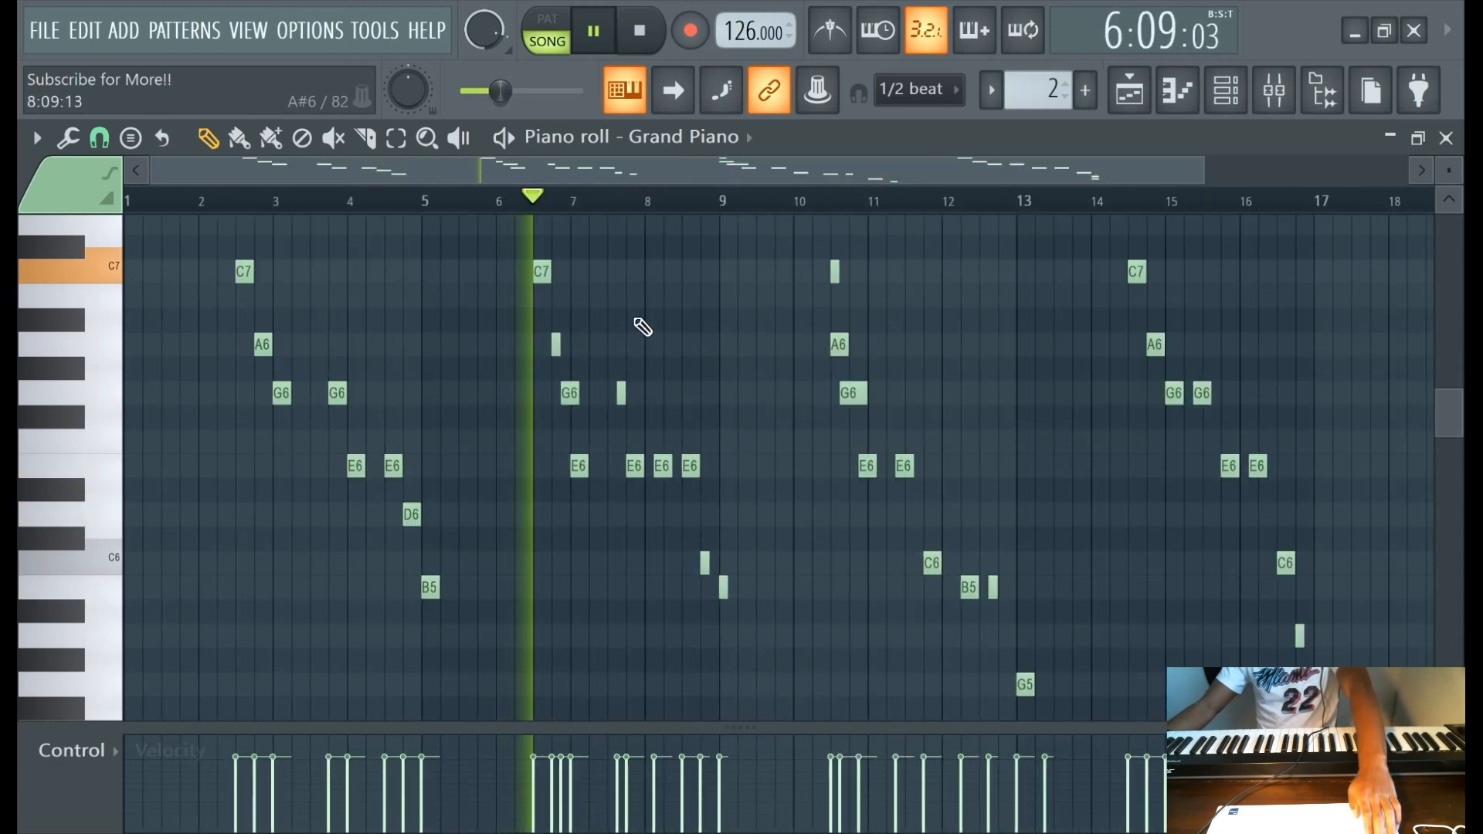
Raise the C6 at the end of the second phrase to D6, and lengthen it together with the B5 at bar 9.
{"action": "scroll", "coordinate": [639, 325], "scroll_direction": "up", "scroll_amount": 2}
{"action": "scroll", "coordinate": [617, 346], "scroll_direction": "up", "scroll_amount": 2}
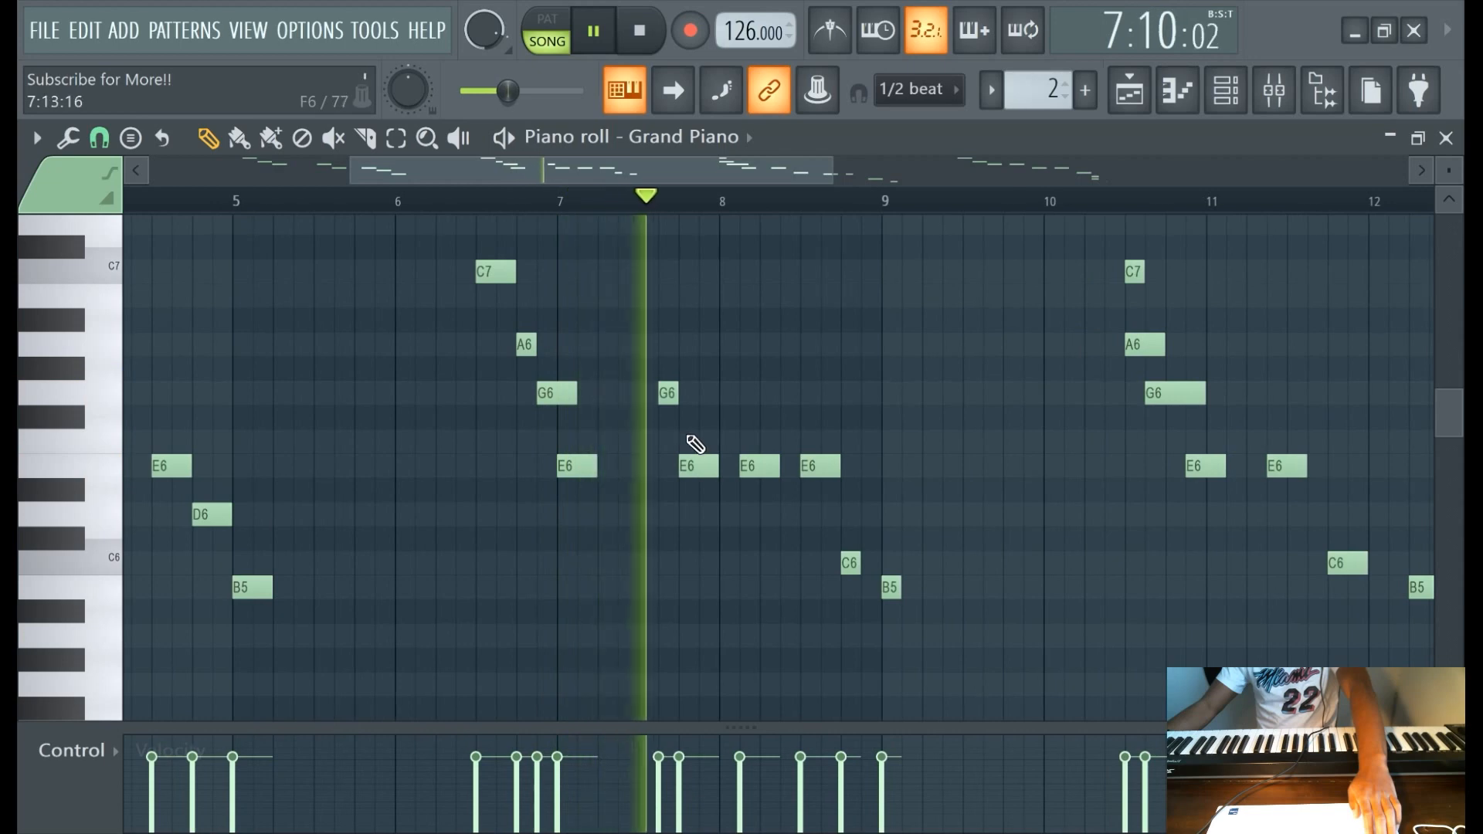
{"action": "scroll", "coordinate": [845, 464], "scroll_direction": "up", "scroll_amount": 2}
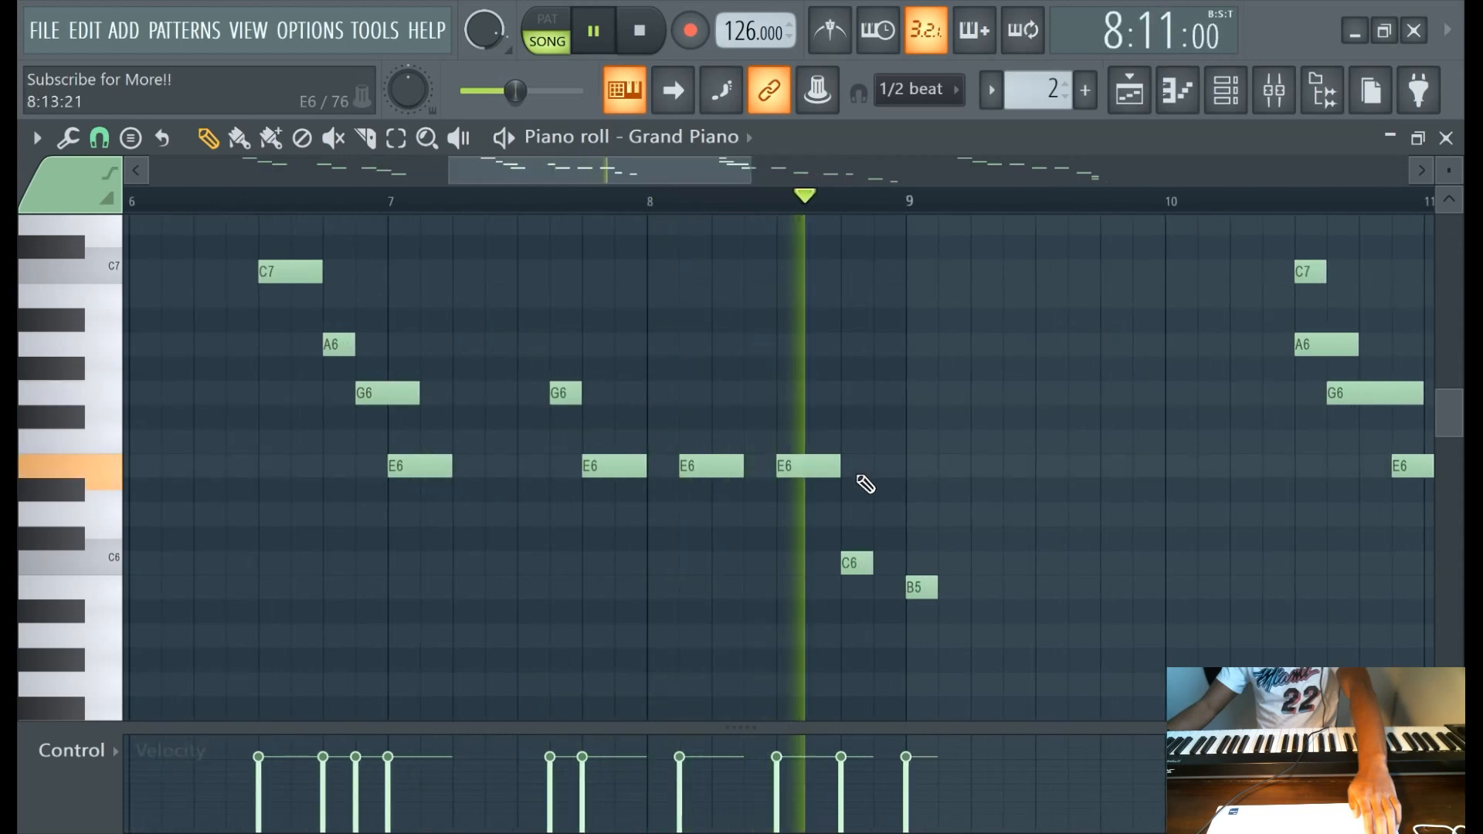
{"action": "scroll", "coordinate": [857, 564], "scroll_direction": "down", "scroll_amount": 3}
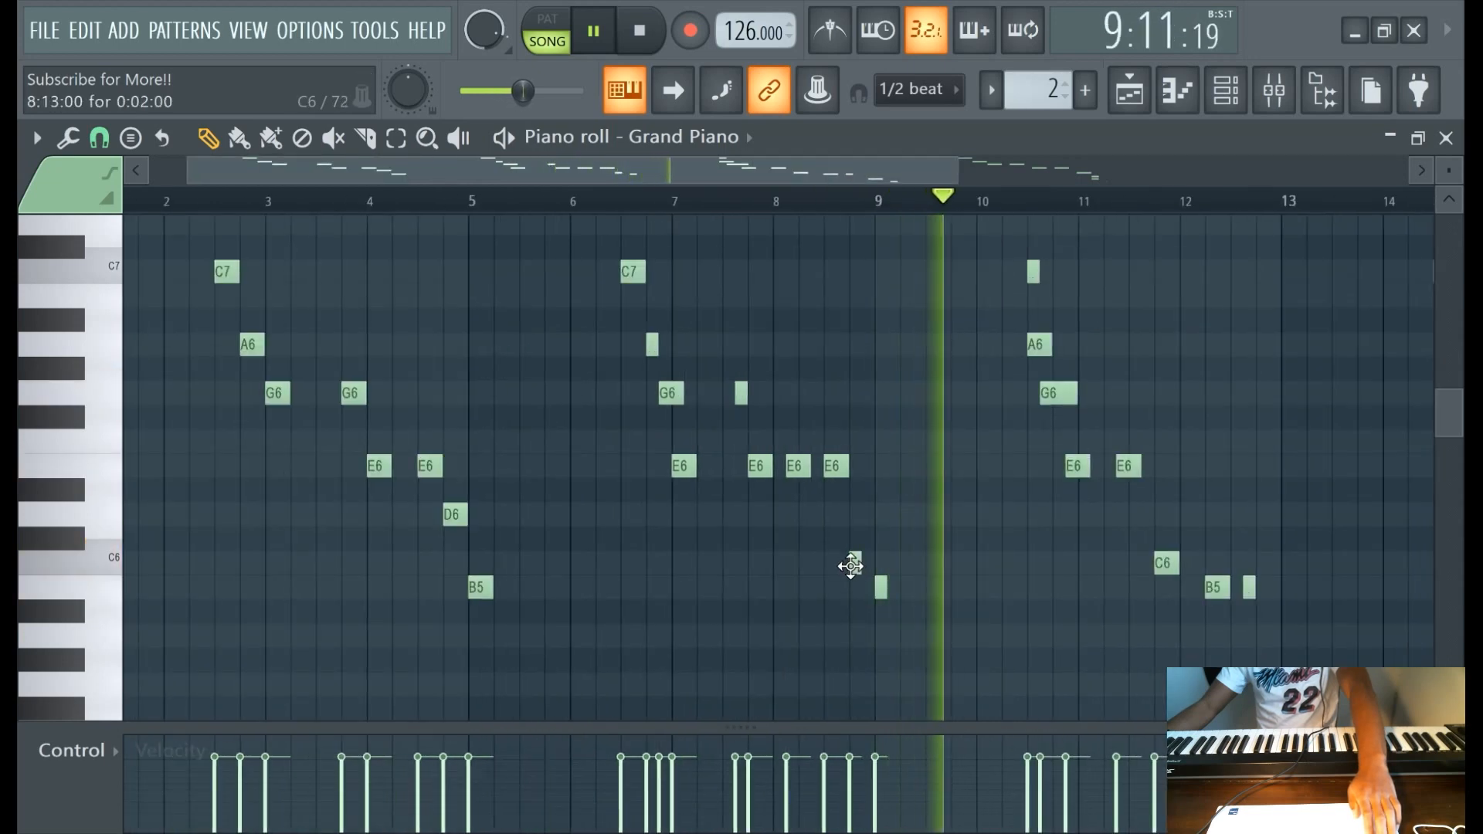
{"action": "left_click_drag", "start_coordinate": [854, 535], "coordinate": [925, 599]}
{"action": "left_click_drag", "start_coordinate": [861, 514], "coordinate": [869, 513]}
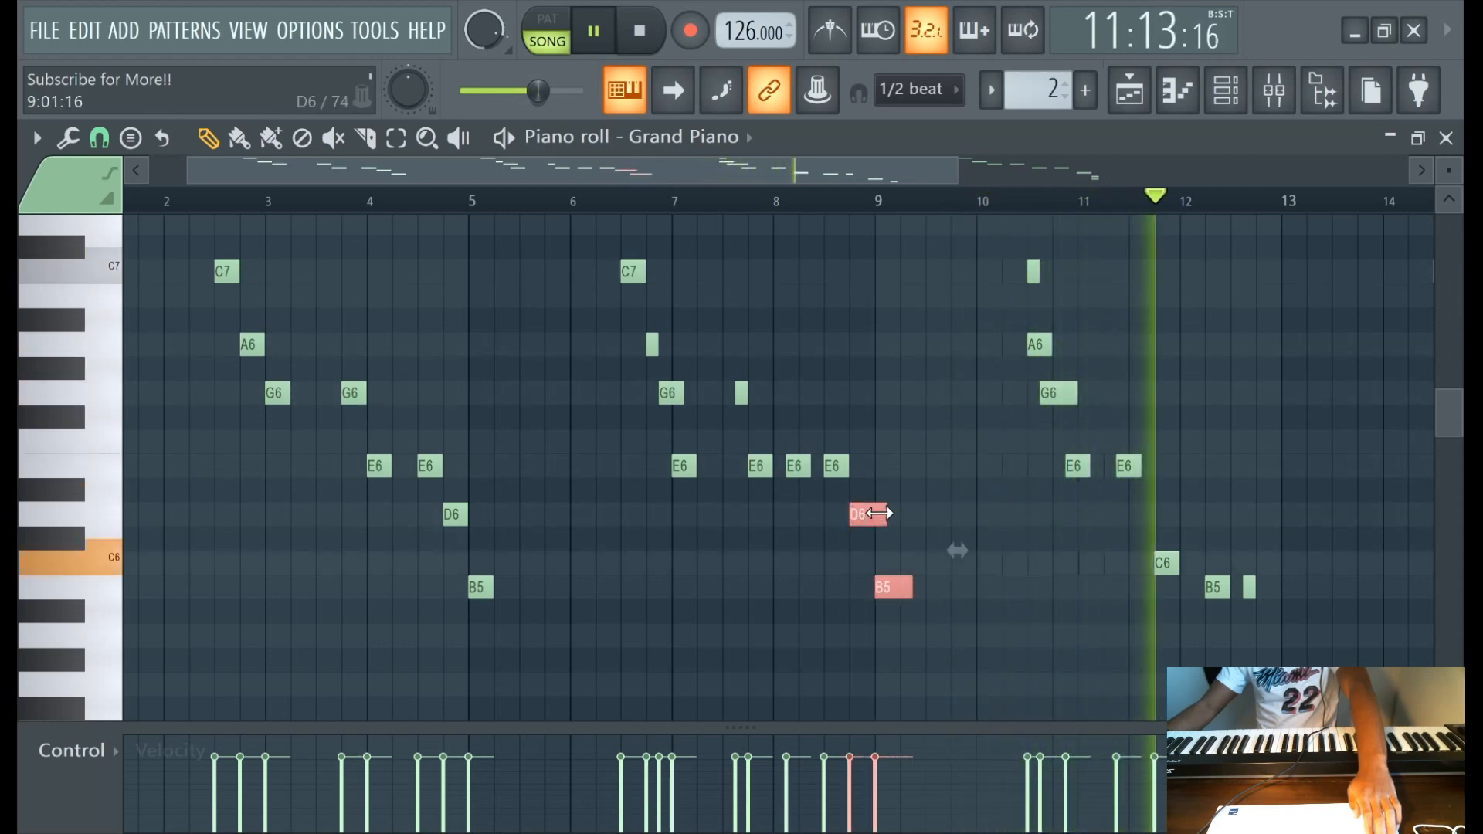
Delete the third and fourth recorded piano phrases from bar 10 onward.
{"action": "scroll", "coordinate": [869, 514], "scroll_direction": "down", "scroll_amount": 2}
{"action": "left_click_drag", "start_coordinate": [705, 224], "coordinate": [1178, 718]}
{"action": "key", "text": "Delete"}
Select all remaining piano notes, limit the time selection to bars 1 to 8 and duplicate them from bar 9.
{"action": "scroll", "coordinate": [881, 394], "scroll_direction": "up", "scroll_amount": 5}
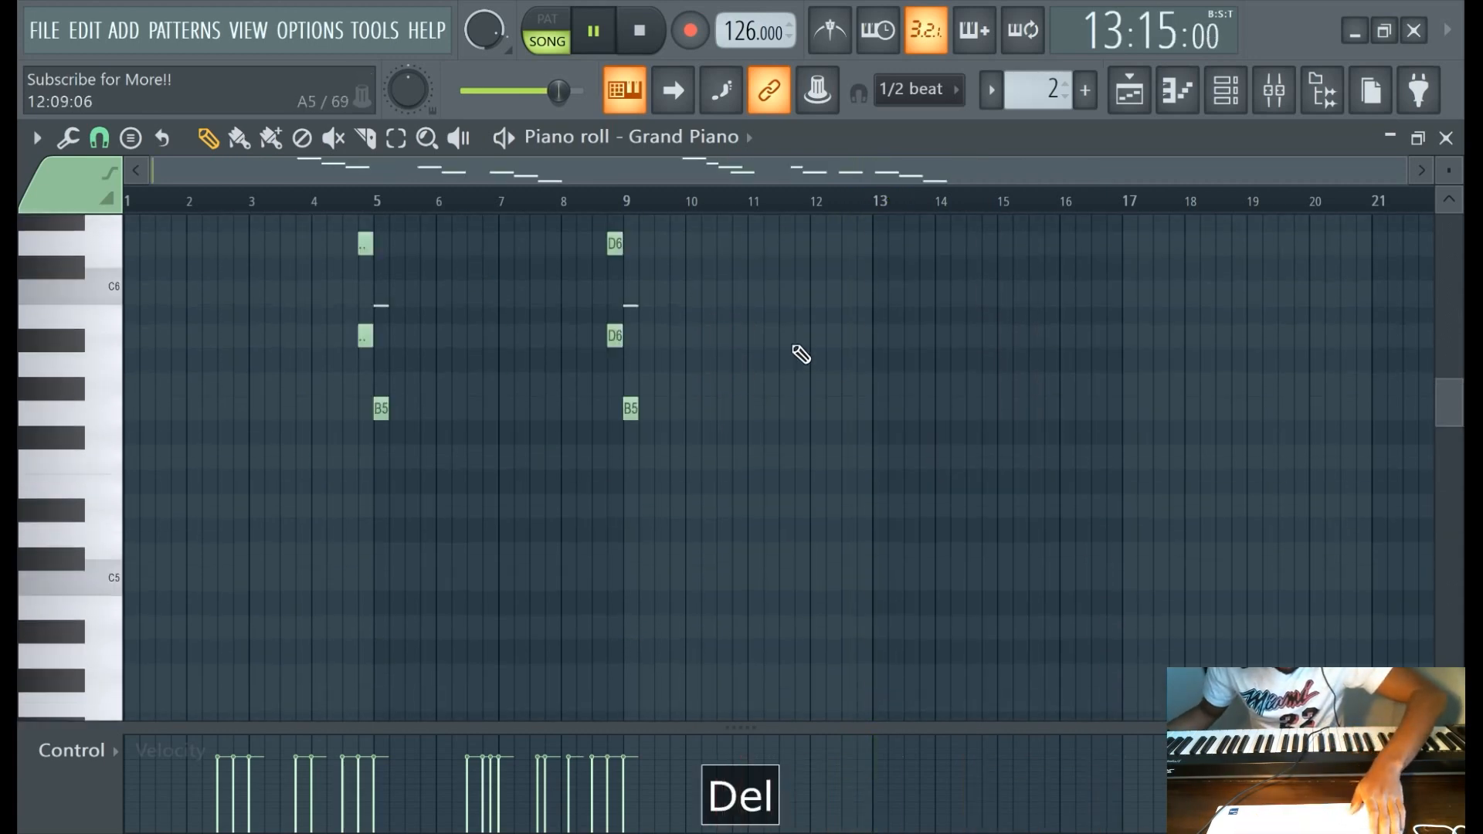
{"action": "scroll", "coordinate": [734, 294], "scroll_direction": "up", "scroll_amount": 2}
{"action": "key", "text": "ctrl+a"}
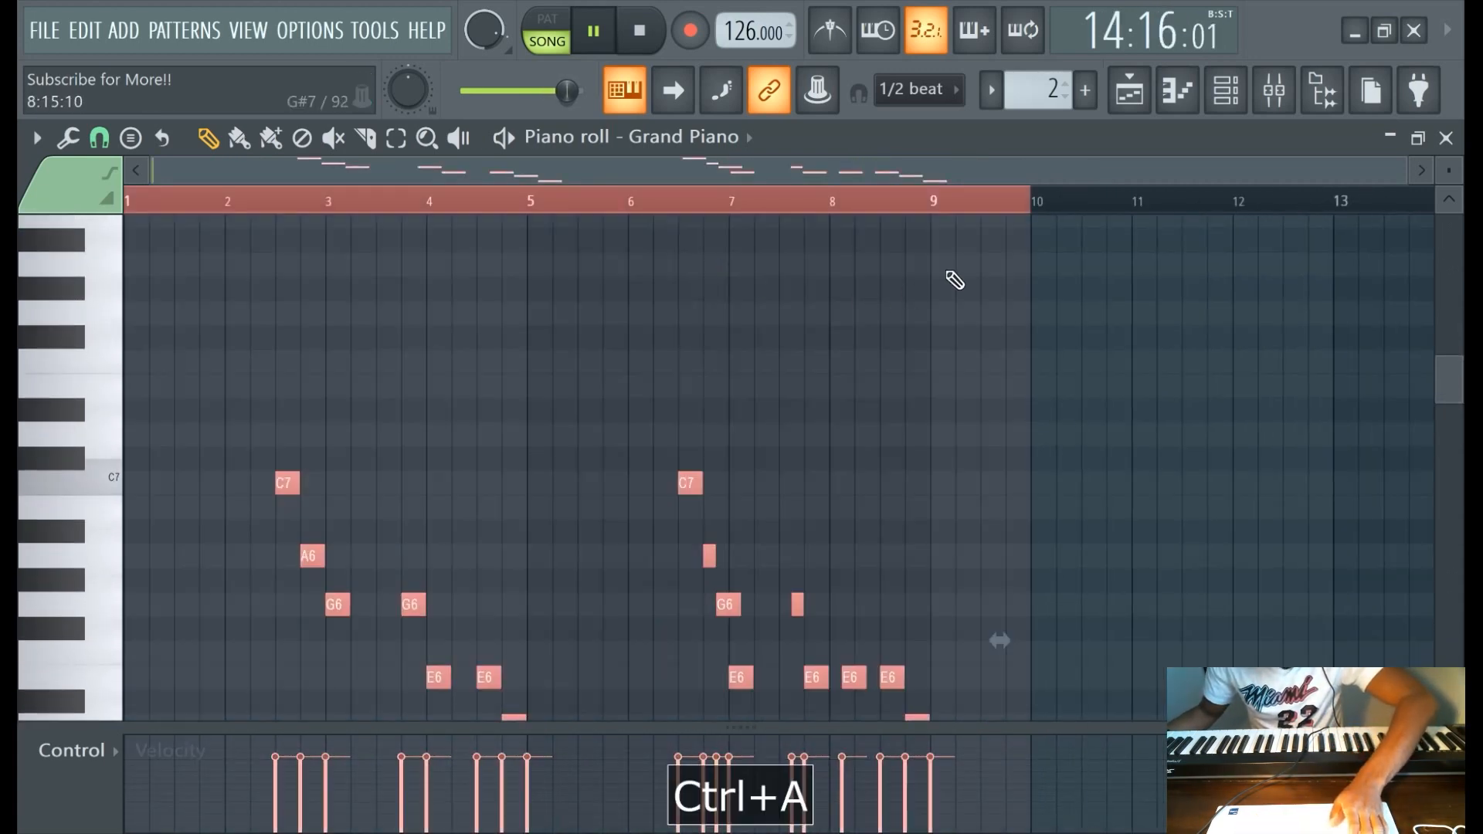
{"action": "left_click_drag", "start_coordinate": [935, 209], "coordinate": [19, 504]}
{"action": "key", "text": "ctrl+b"}
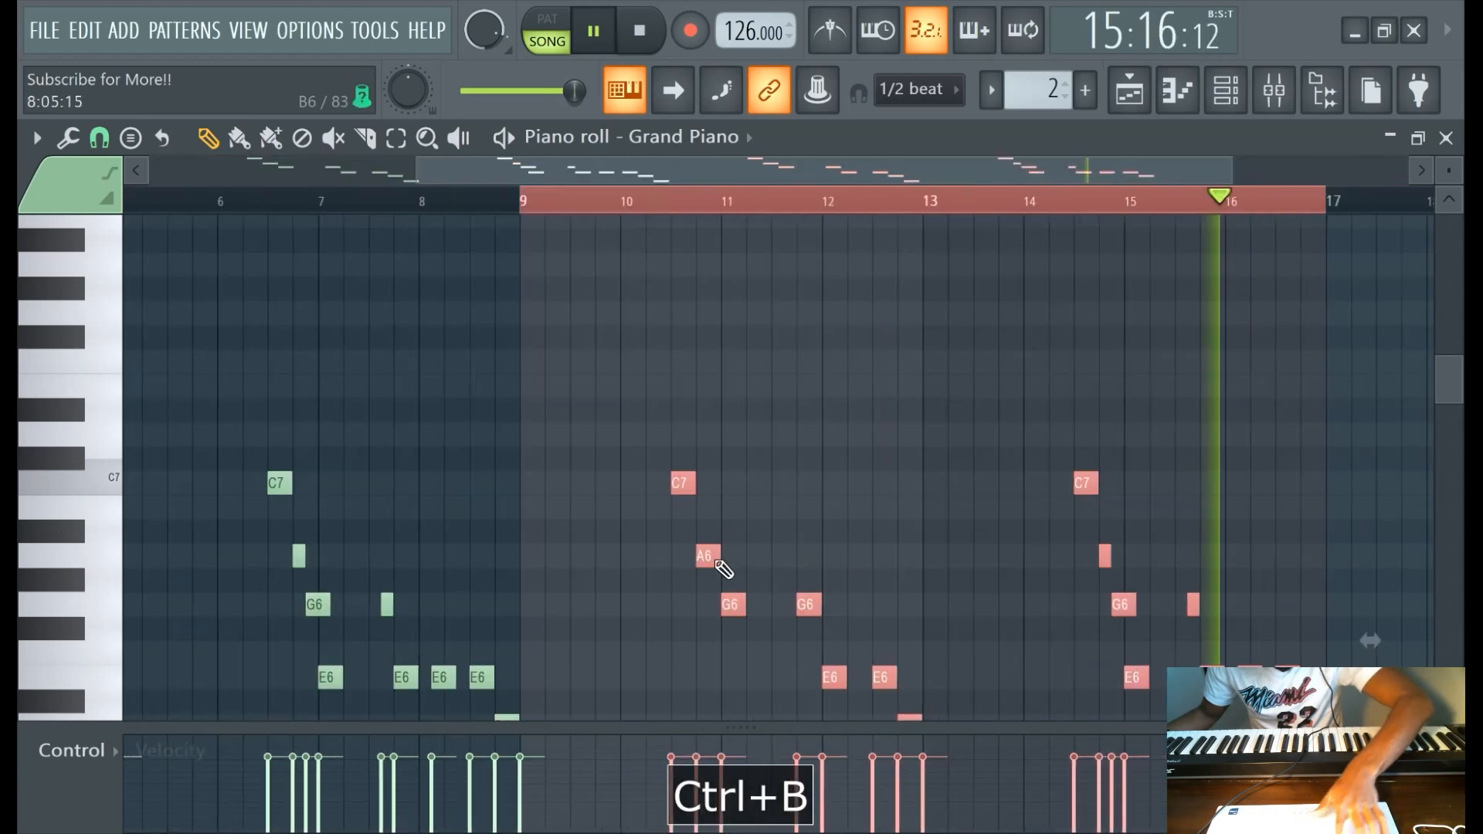
{"action": "scroll", "coordinate": [734, 533], "scroll_direction": "down", "scroll_amount": 5}
{"action": "scroll", "coordinate": [717, 477], "scroll_direction": "down", "scroll_amount": 2}
{"action": "key", "text": "ctrl+d"}
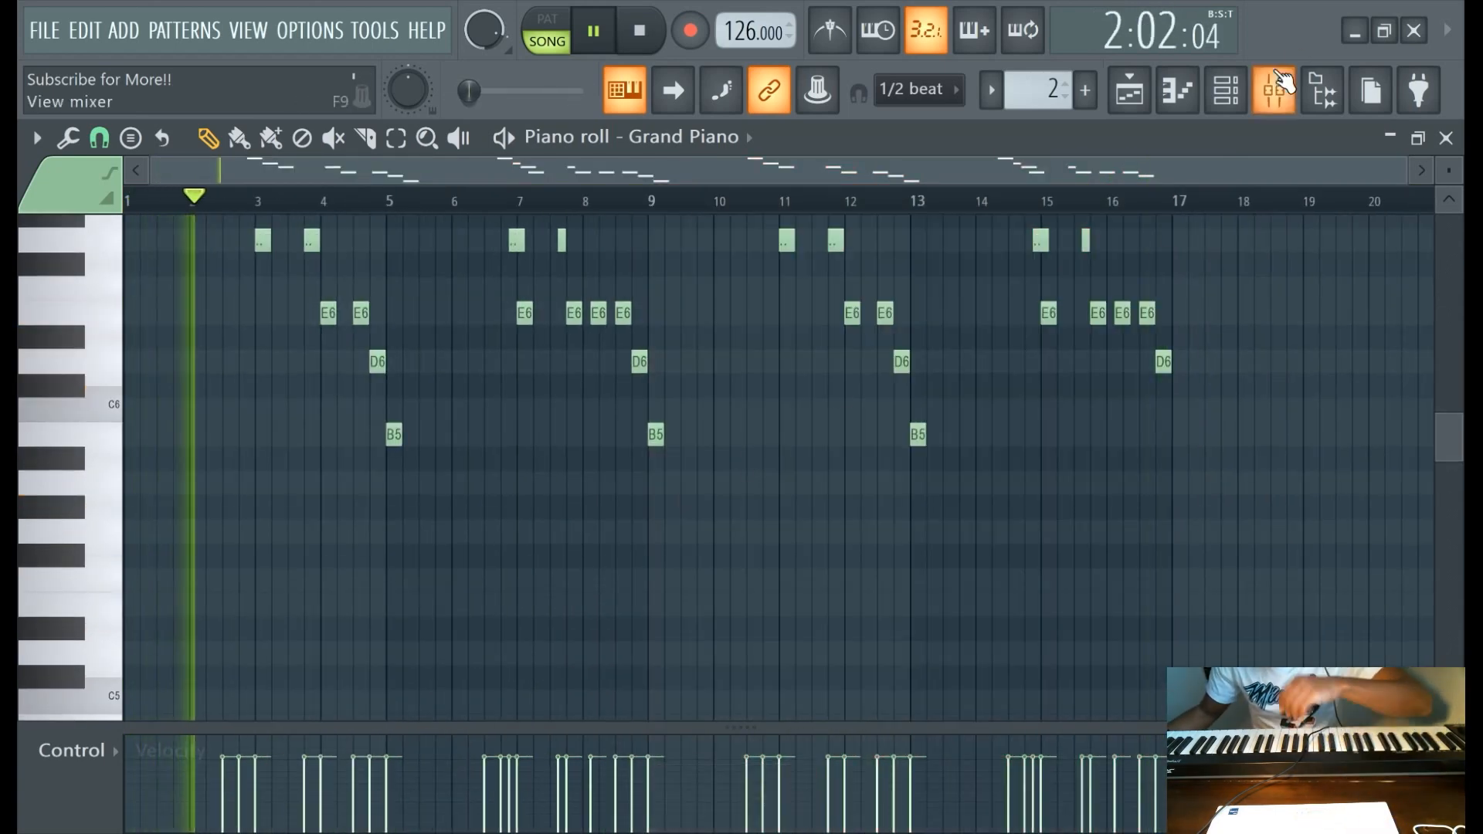
Set the audio input of mixer track Insert 7 to the mono source In 1.
{"action": "left_click", "coordinate": [1278, 91]}
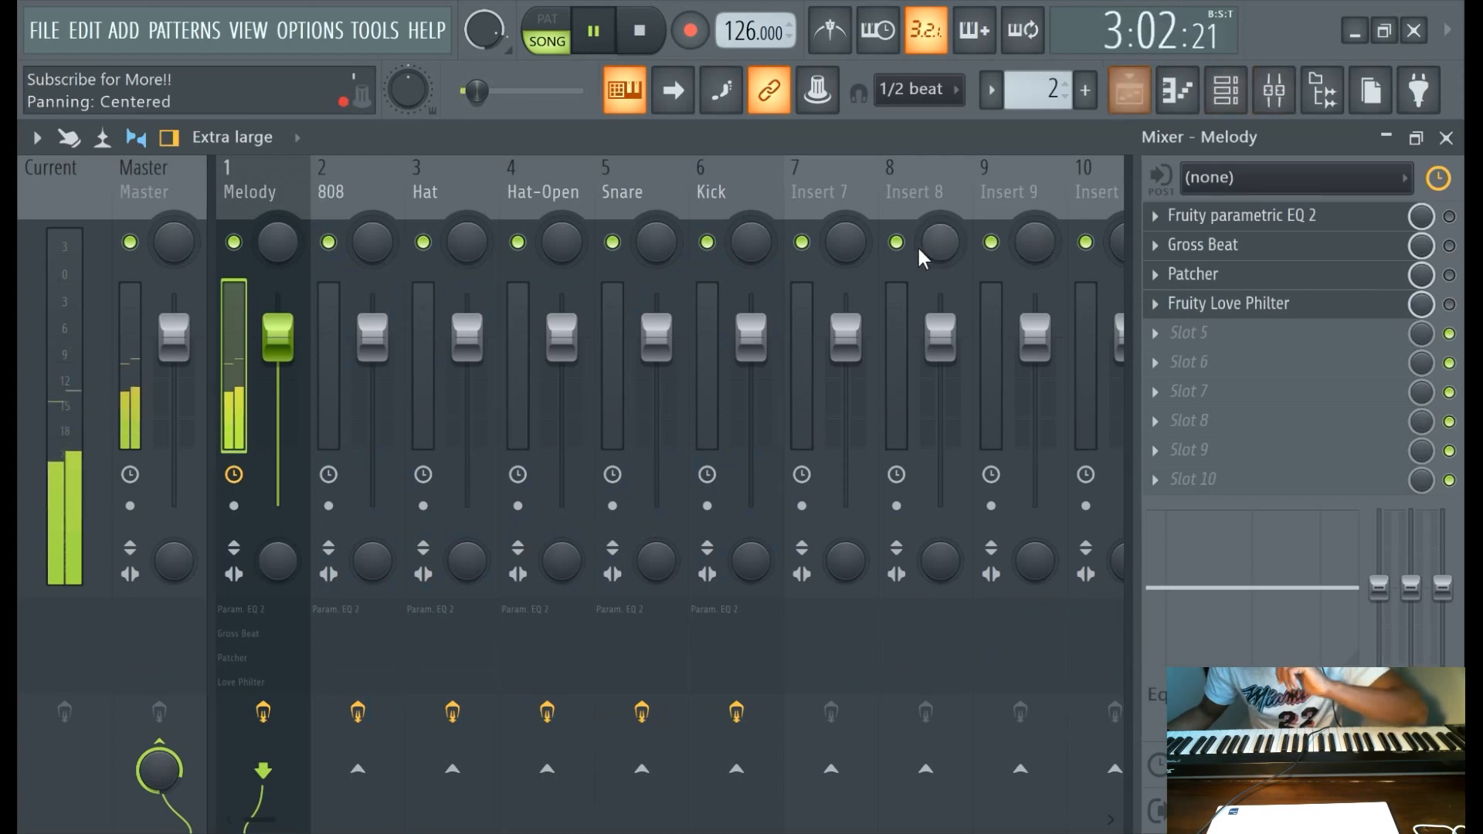
{"action": "left_click", "coordinate": [811, 330]}
{"action": "left_click", "coordinate": [1283, 177]}
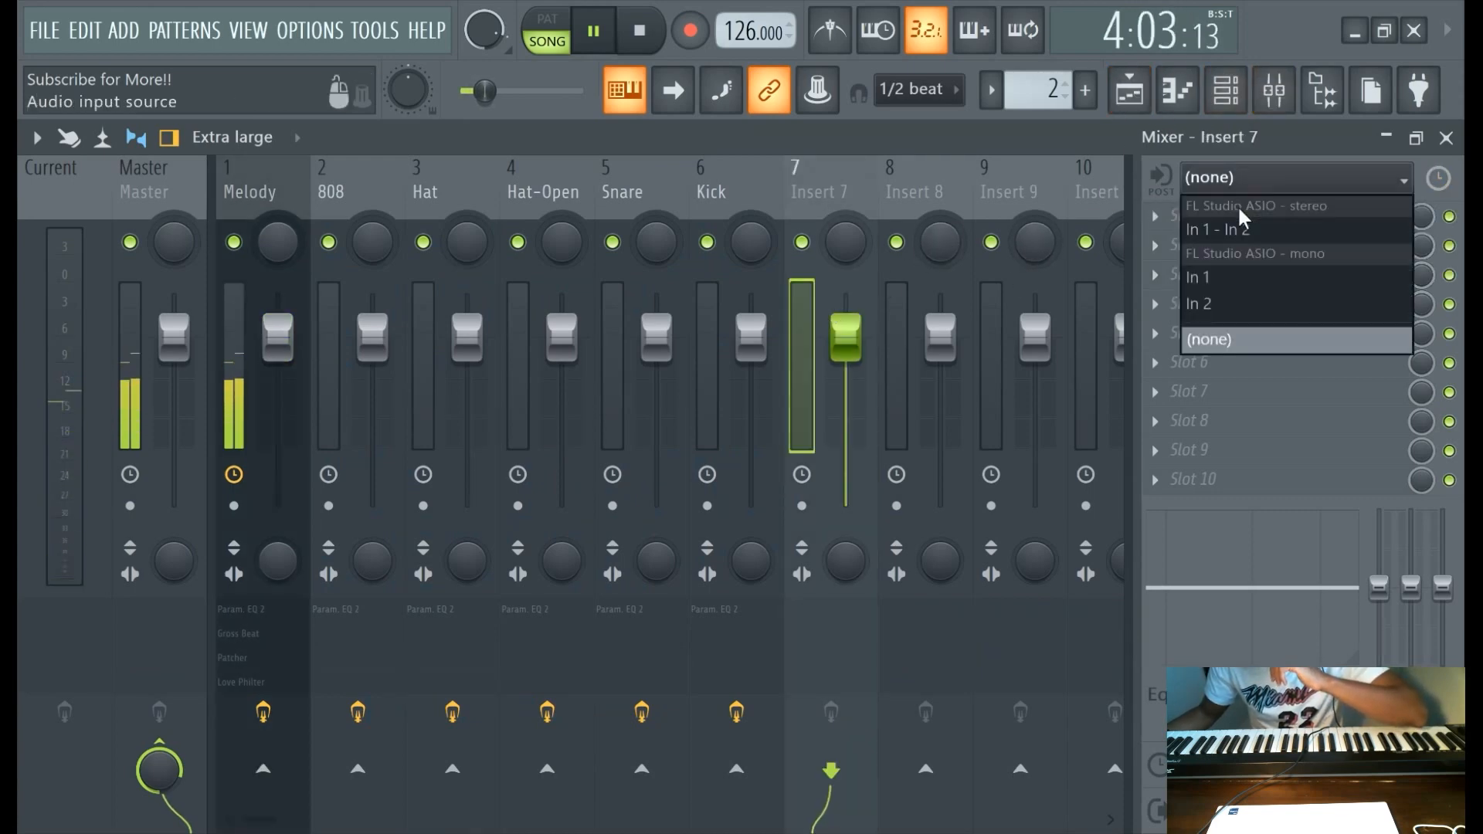
{"action": "left_click", "coordinate": [1211, 301]}
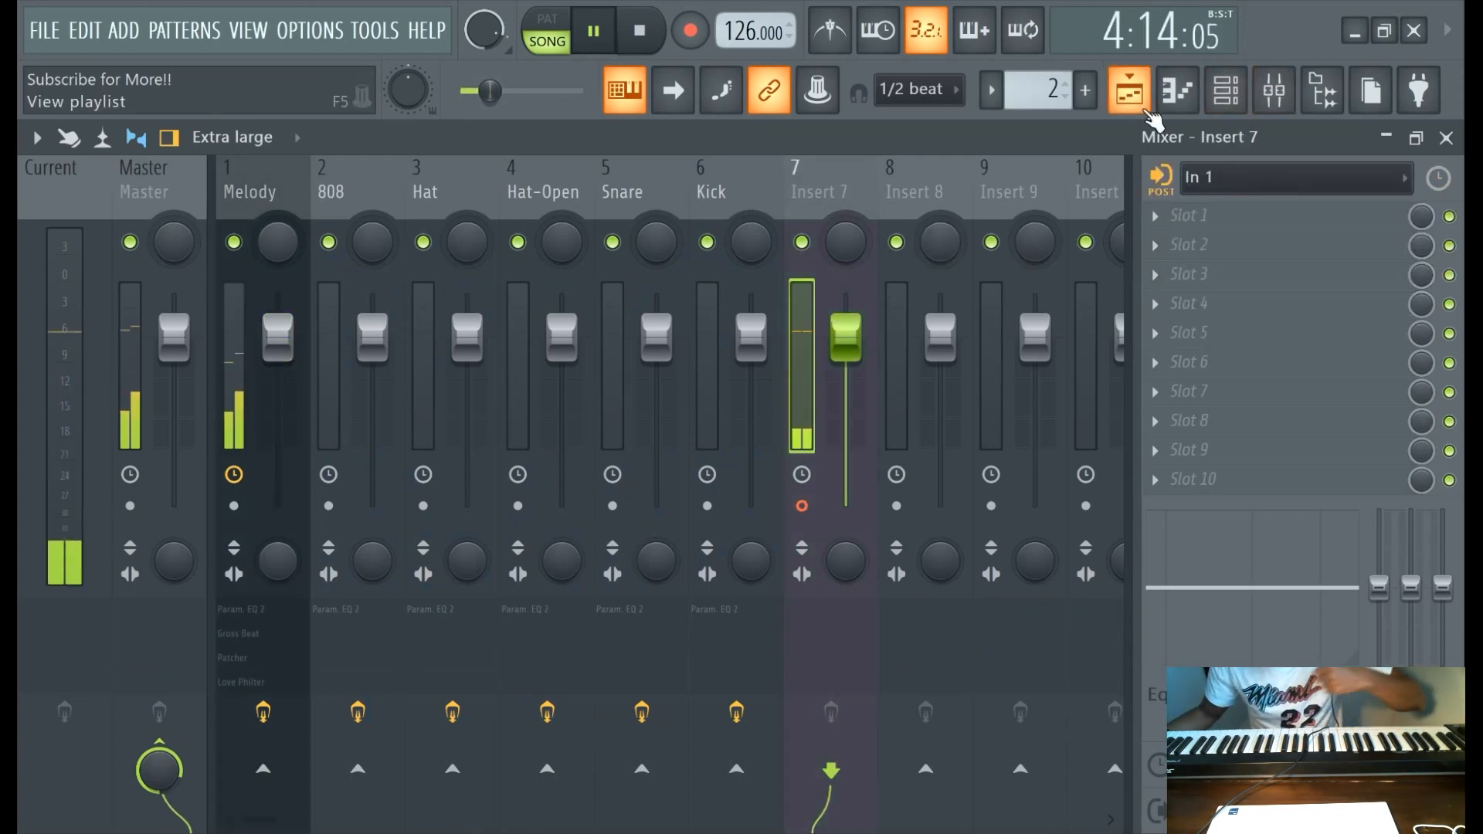
Record an audio take from Insert 7 onto Track 3 of the playlist and turn recording off.
{"action": "left_click", "coordinate": [1142, 107]}
{"action": "left_click", "coordinate": [632, 35]}
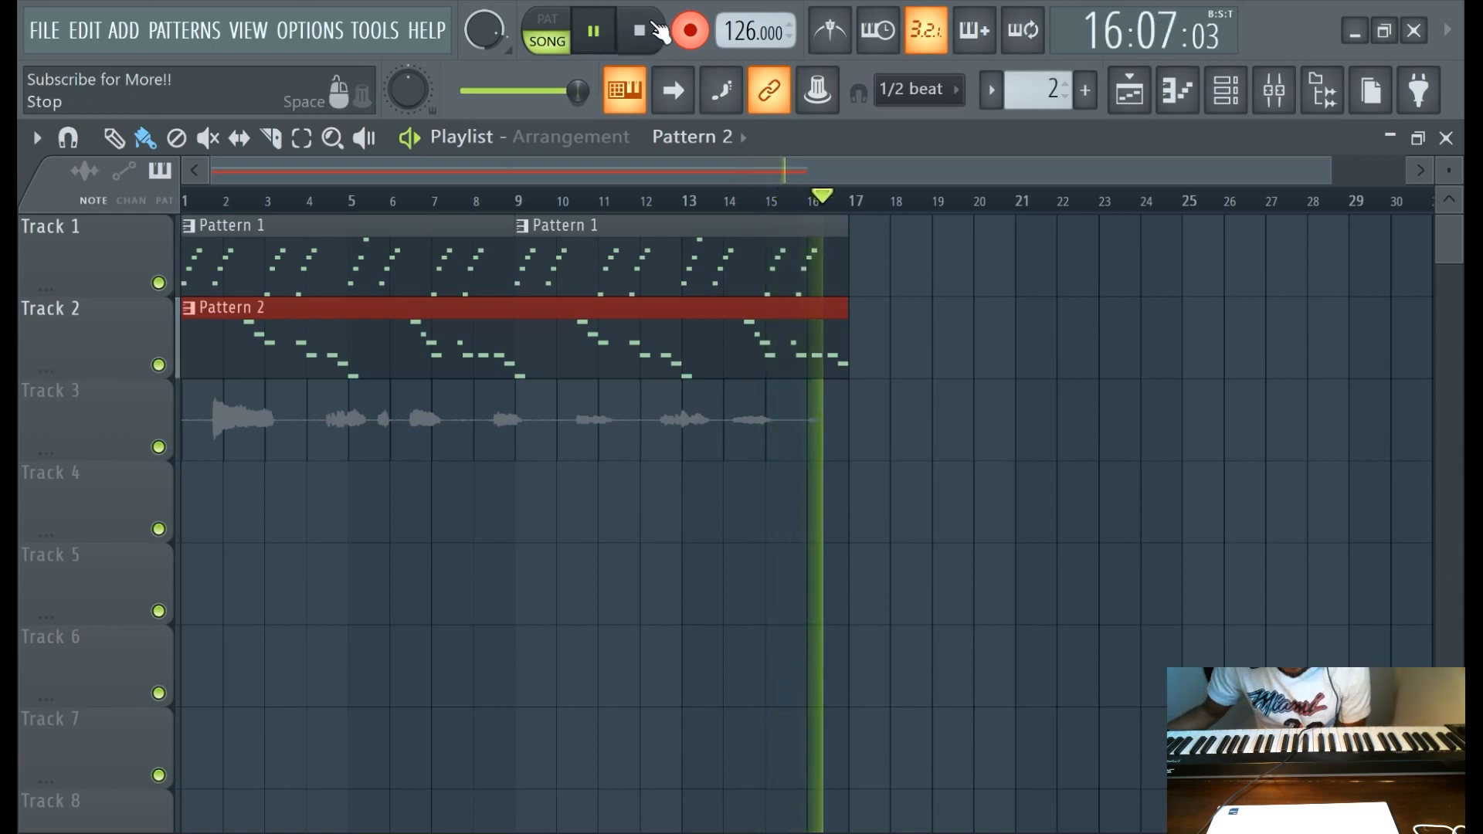
{"action": "left_click", "coordinate": [691, 31]}
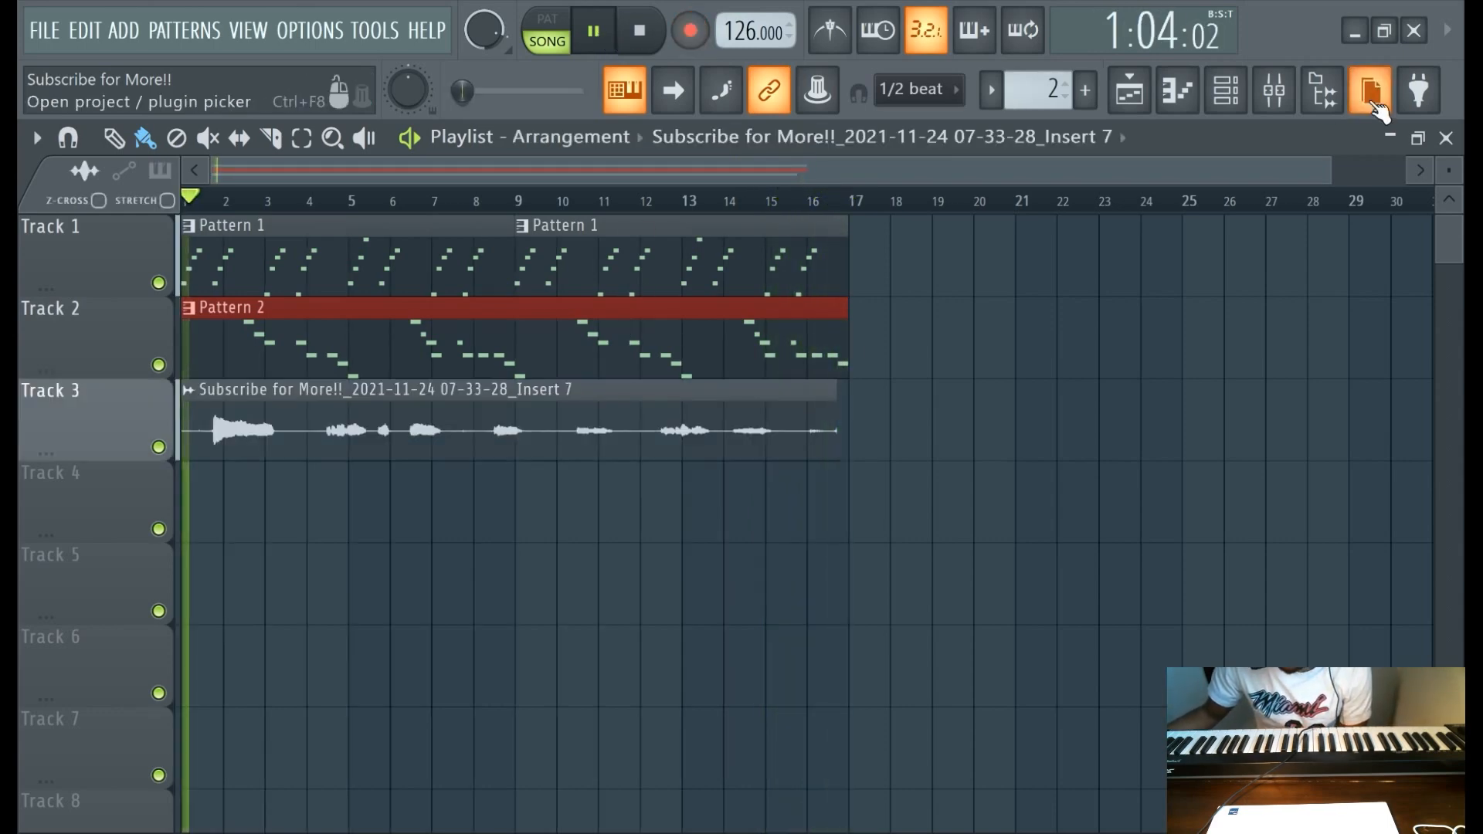
Set the audio input of mixer track Insert 7 to (none) and return to the playlist.
{"action": "left_click", "coordinate": [1275, 90]}
{"action": "left_click", "coordinate": [1298, 177]}
{"action": "left_click", "coordinate": [1220, 340]}
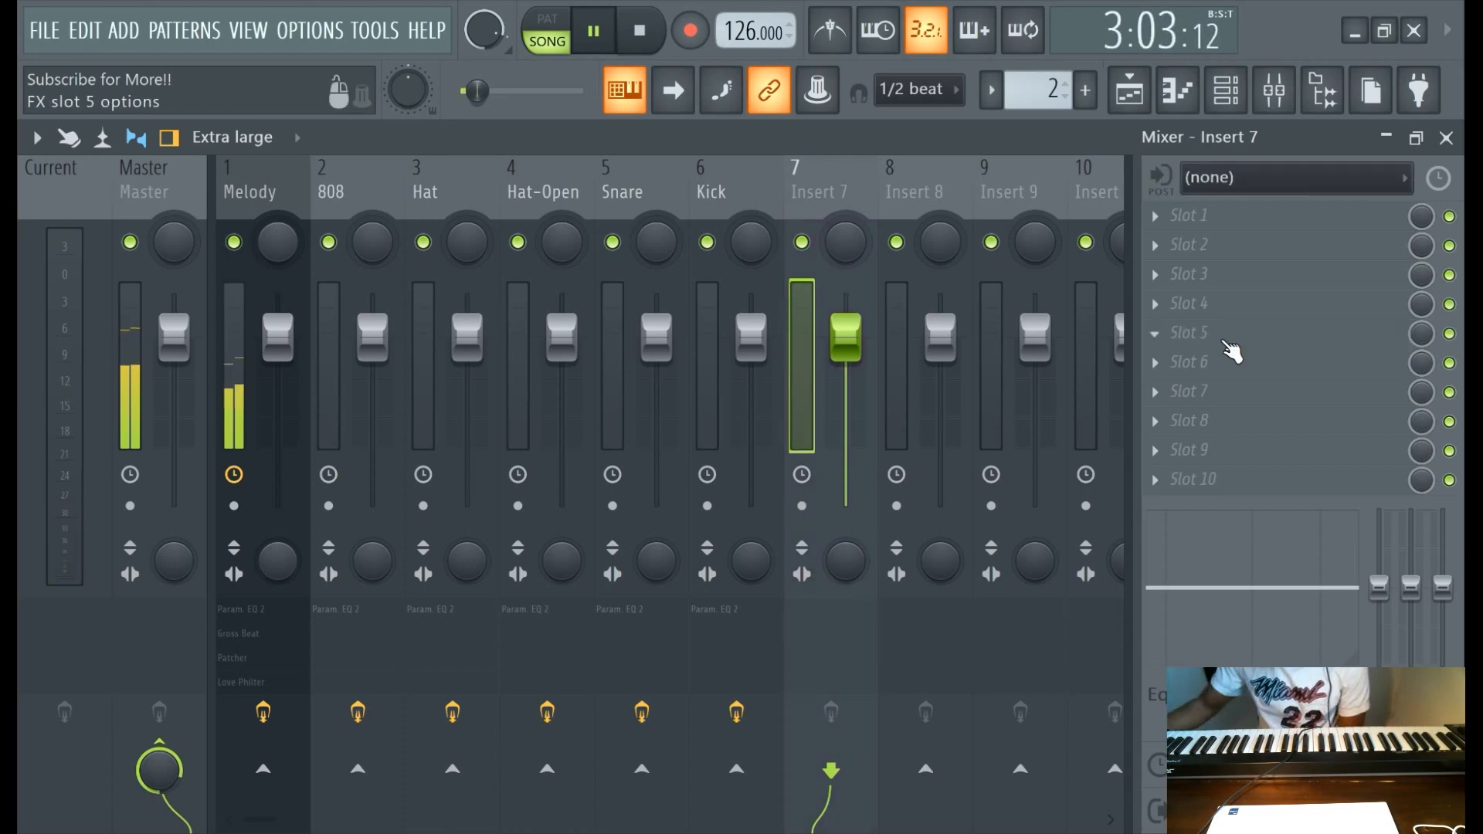
{"action": "left_click", "coordinate": [1129, 91]}
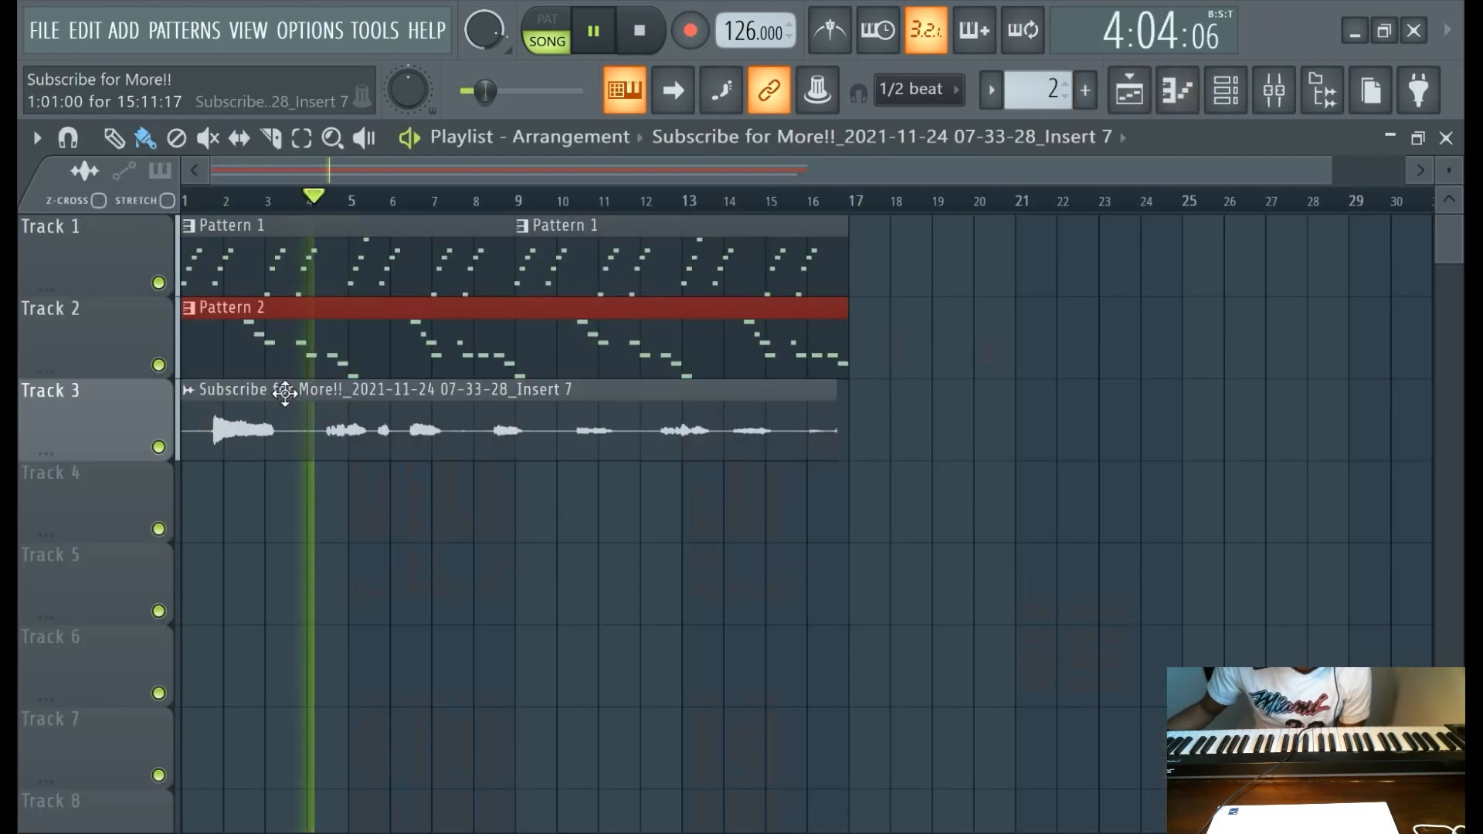
Add a B5 note shortly before bar 10 to the Grand Piano melody in Pattern 2.
{"action": "double_click", "coordinate": [383, 324]}
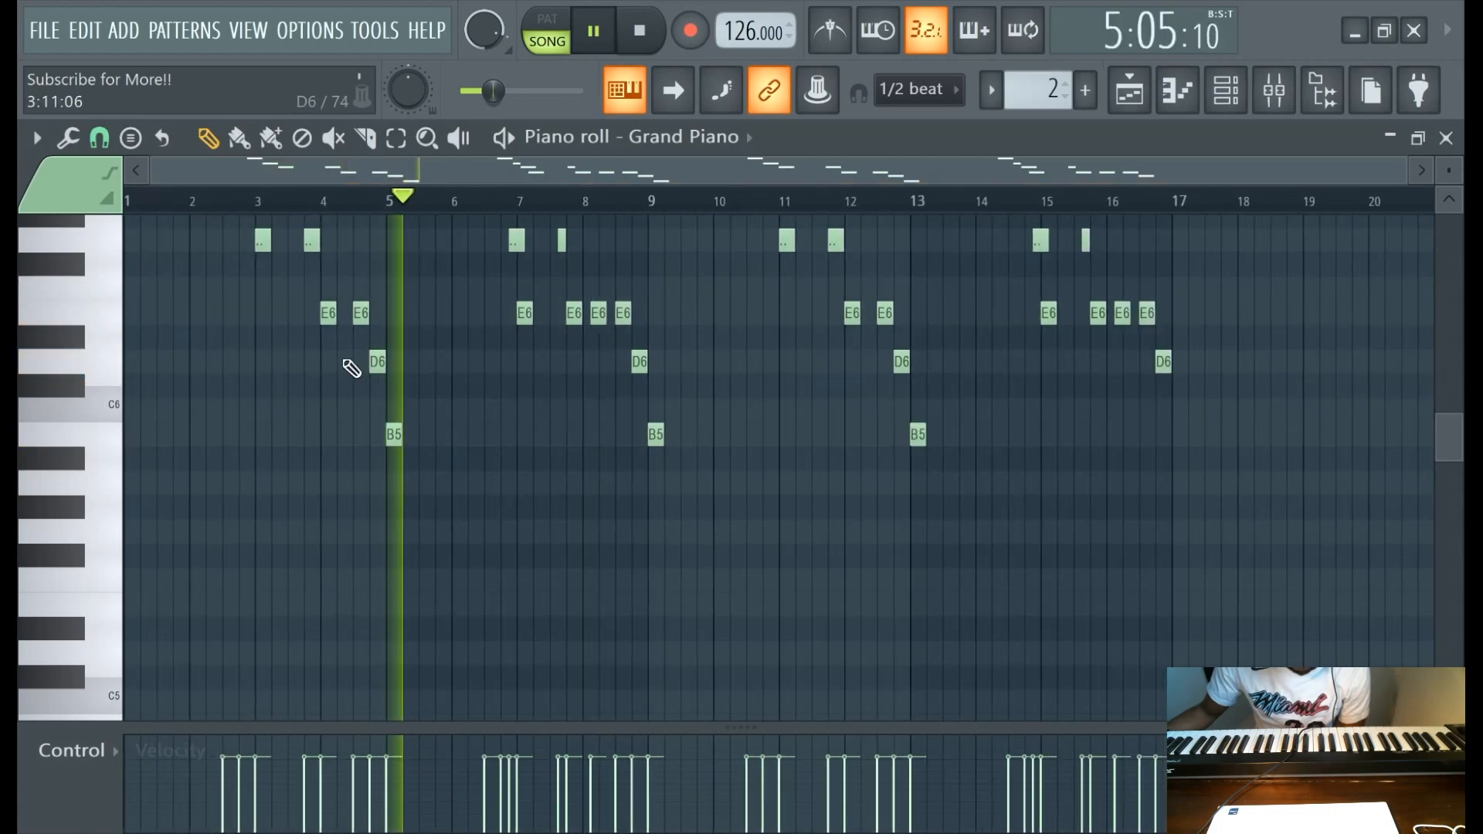
{"action": "scroll", "coordinate": [603, 398], "scroll_direction": "down", "scroll_amount": 3}
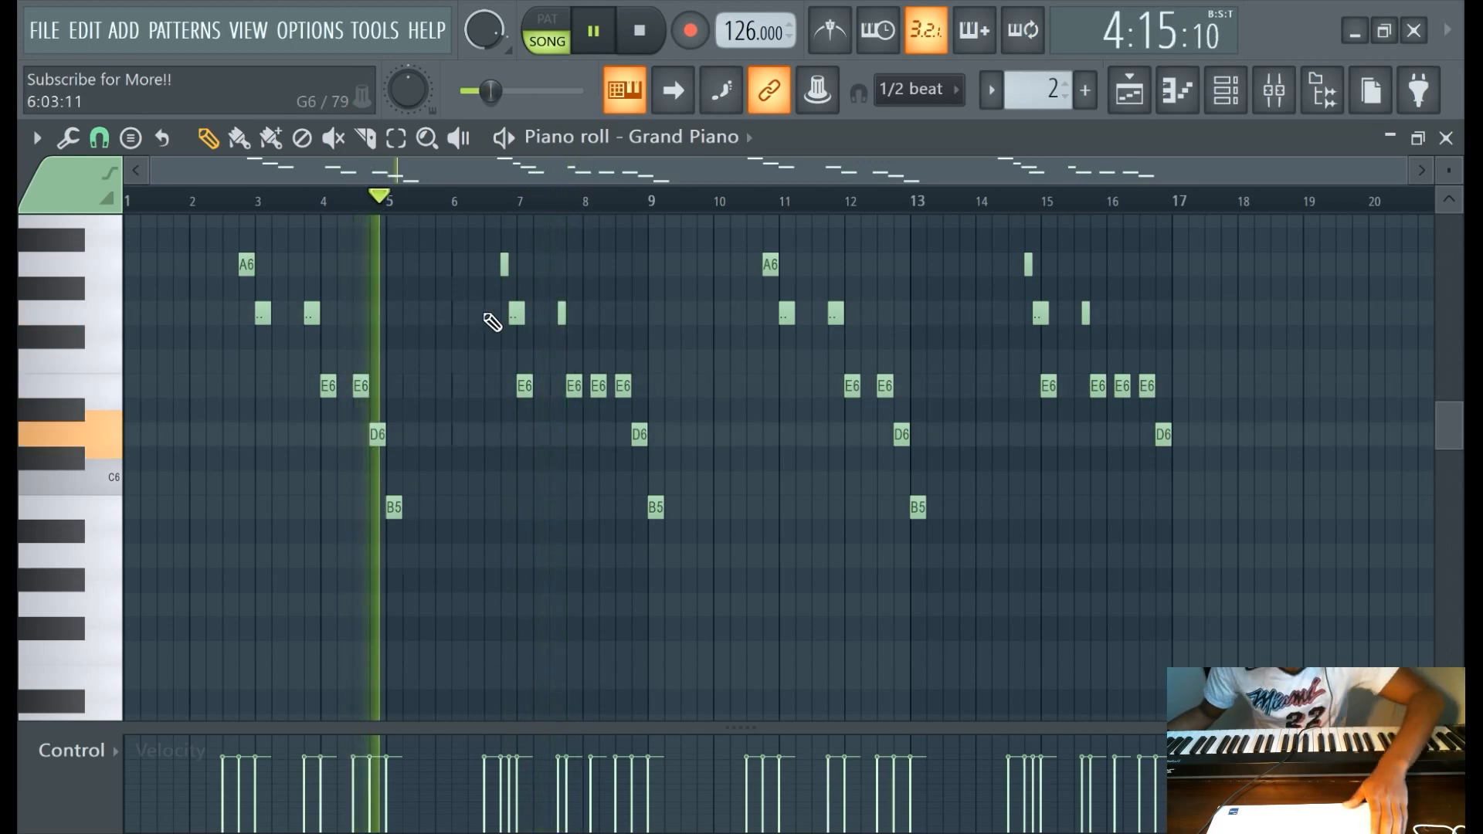
{"action": "scroll", "coordinate": [576, 394], "scroll_direction": "up", "scroll_amount": 4}
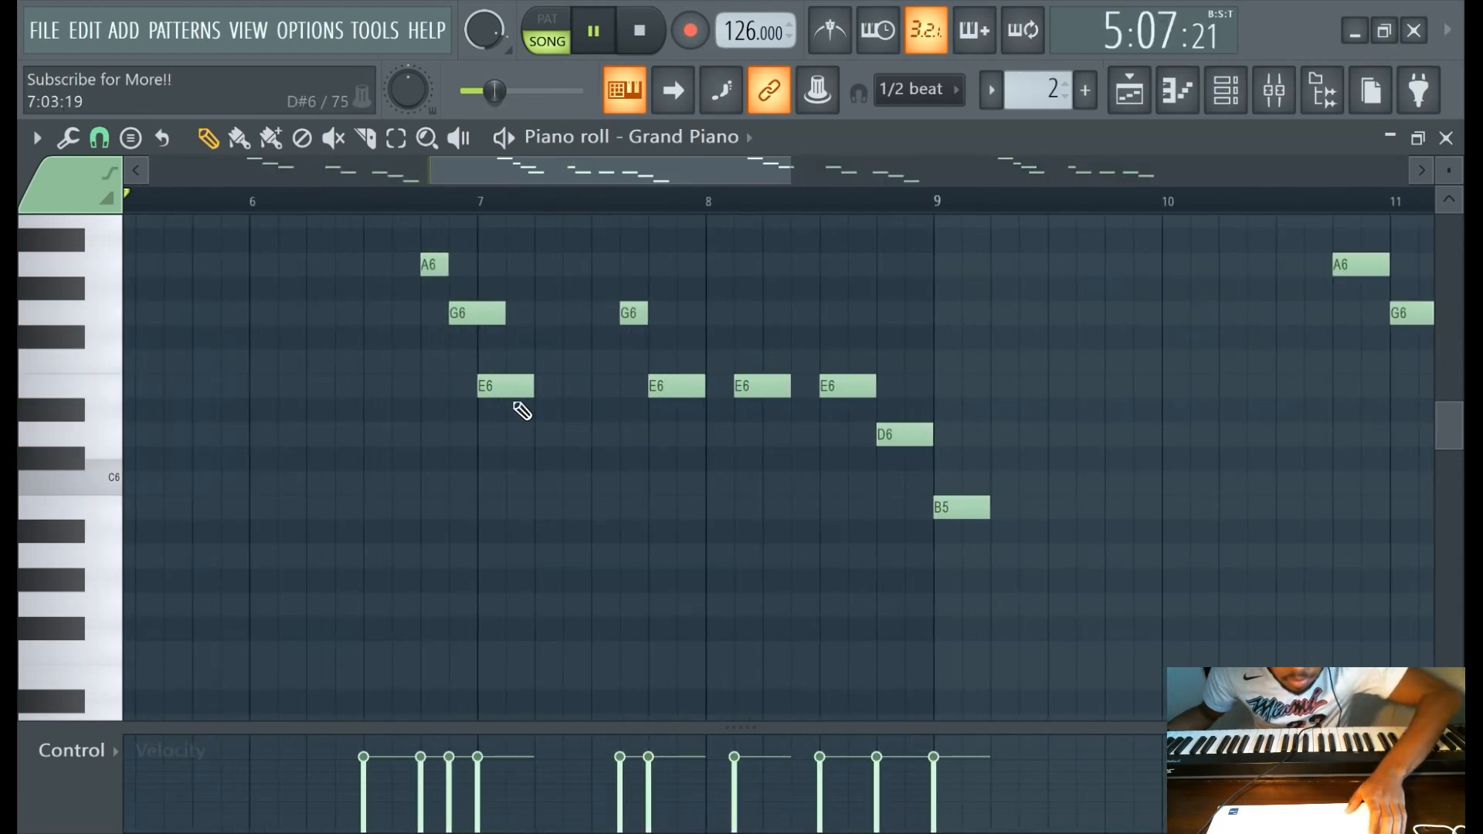
{"action": "scroll", "coordinate": [522, 412], "scroll_direction": "up", "scroll_amount": 1}
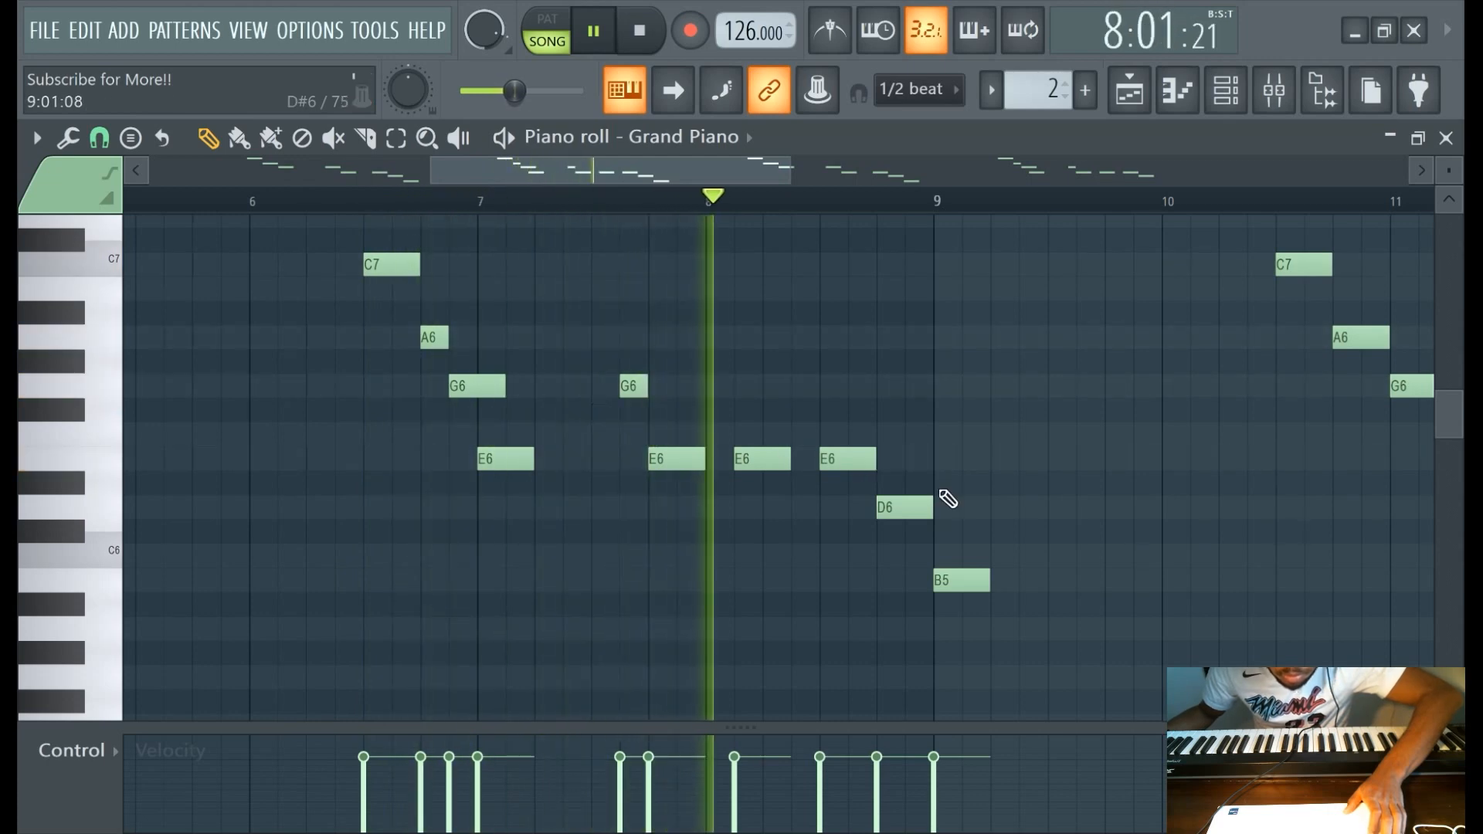
{"action": "scroll", "coordinate": [992, 522], "scroll_direction": "down", "scroll_amount": 5}
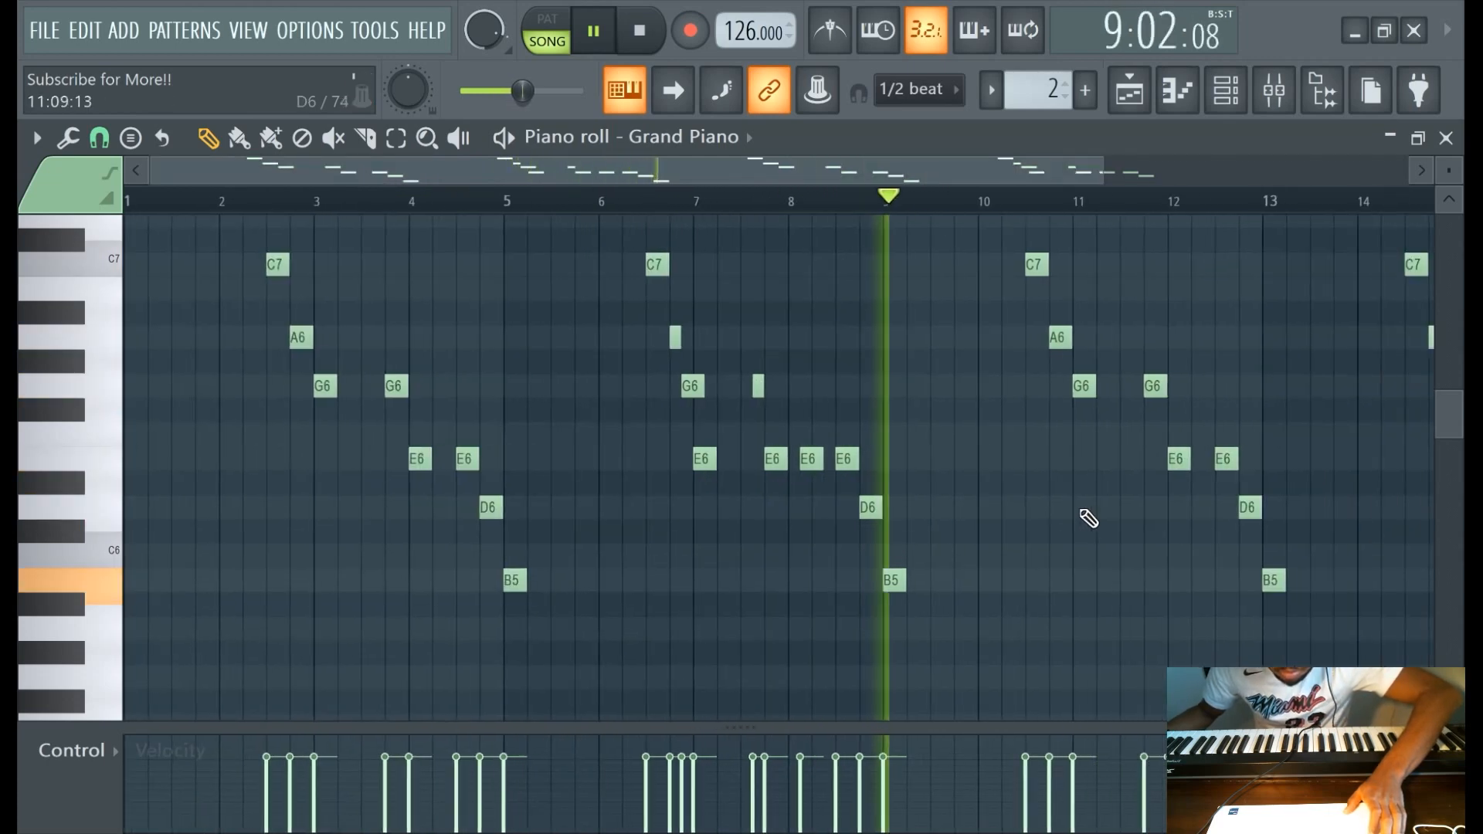
{"action": "scroll", "coordinate": [893, 591], "scroll_direction": "up", "scroll_amount": 3}
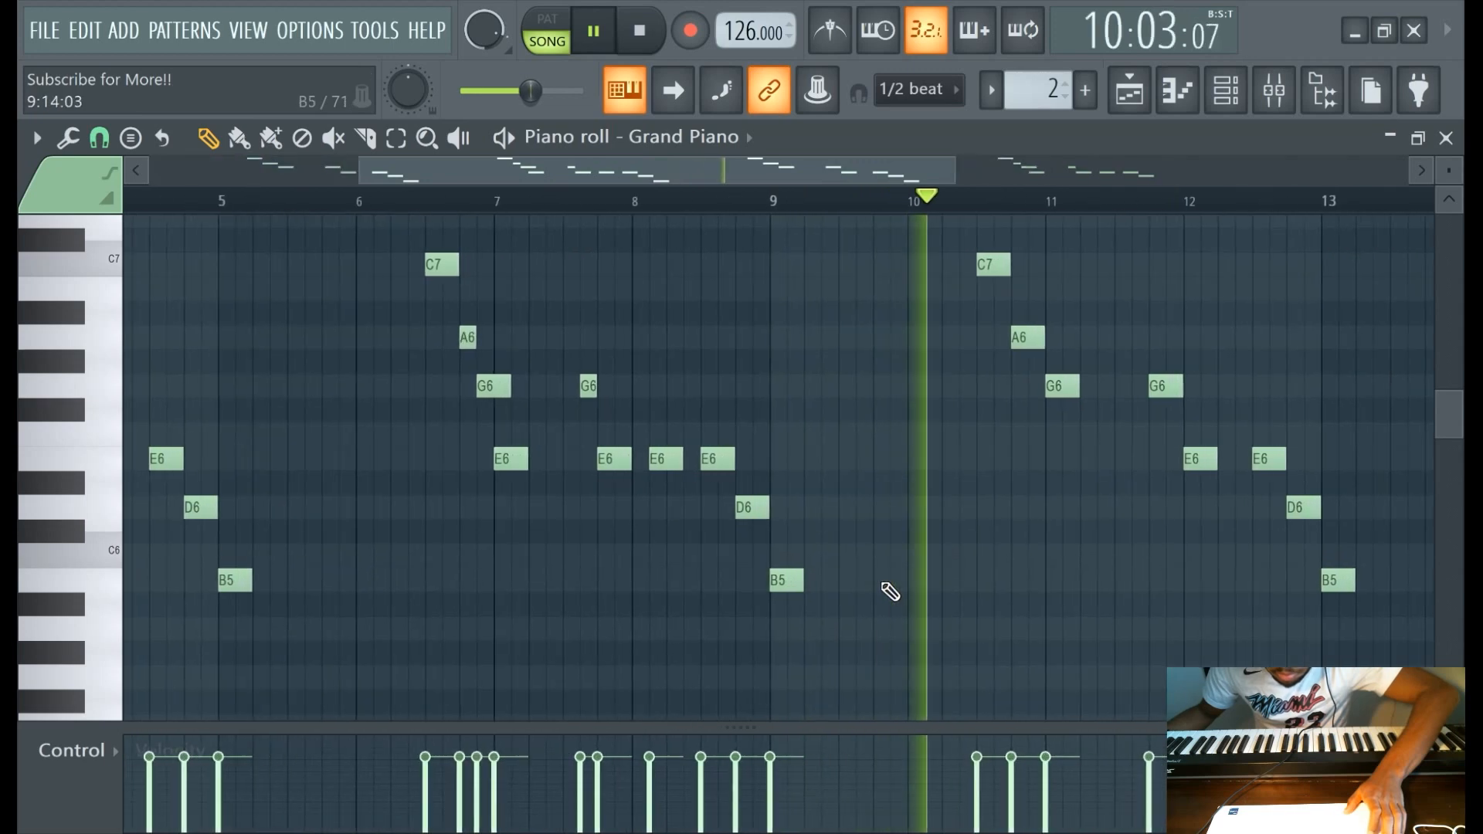
{"action": "left_click", "coordinate": [888, 581]}
{"action": "scroll", "coordinate": [1156, 506], "scroll_direction": "down", "scroll_amount": 3}
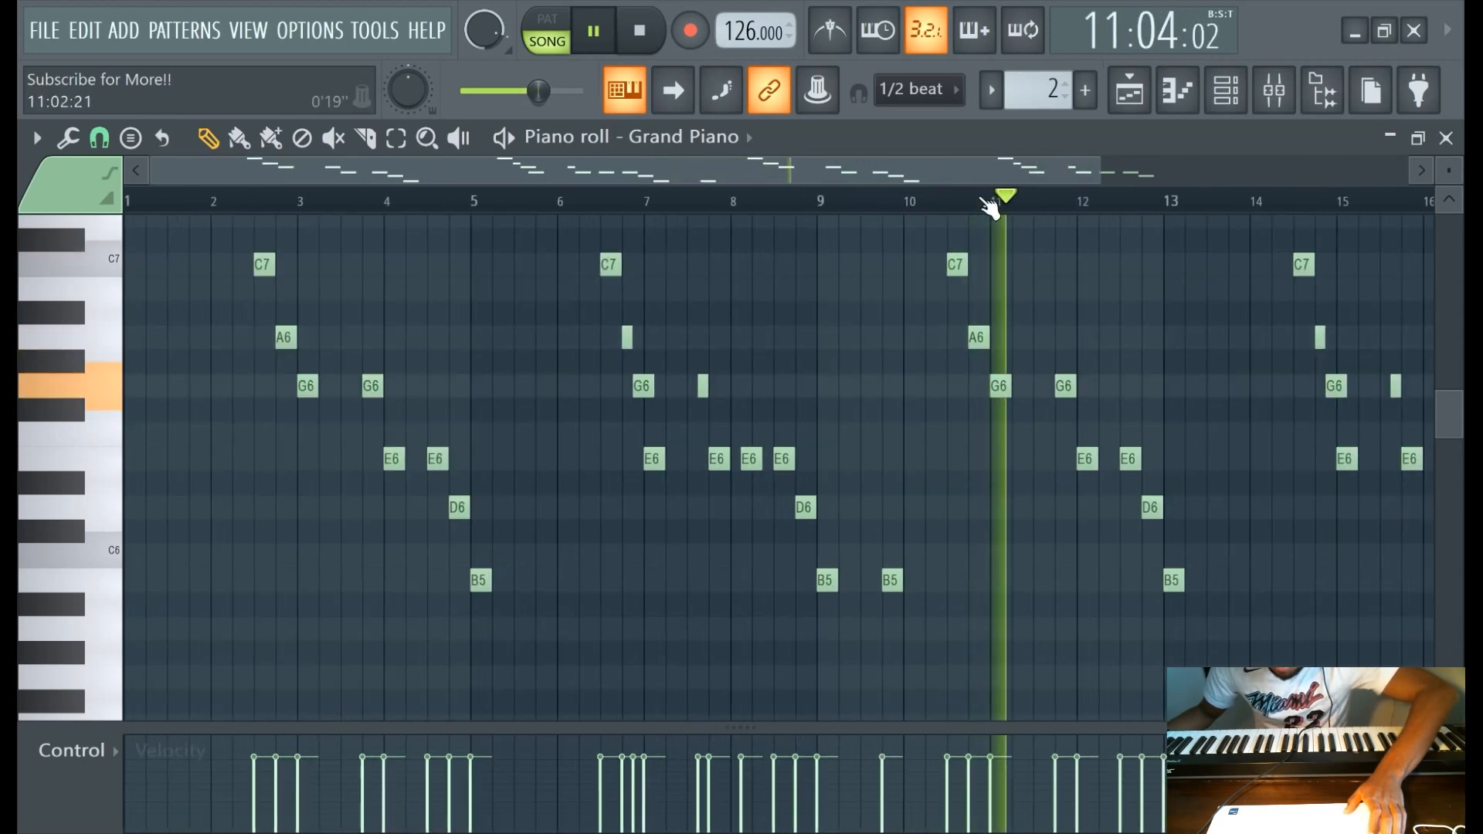
{"action": "left_click_drag", "start_coordinate": [947, 179], "coordinate": [1033, 215]}
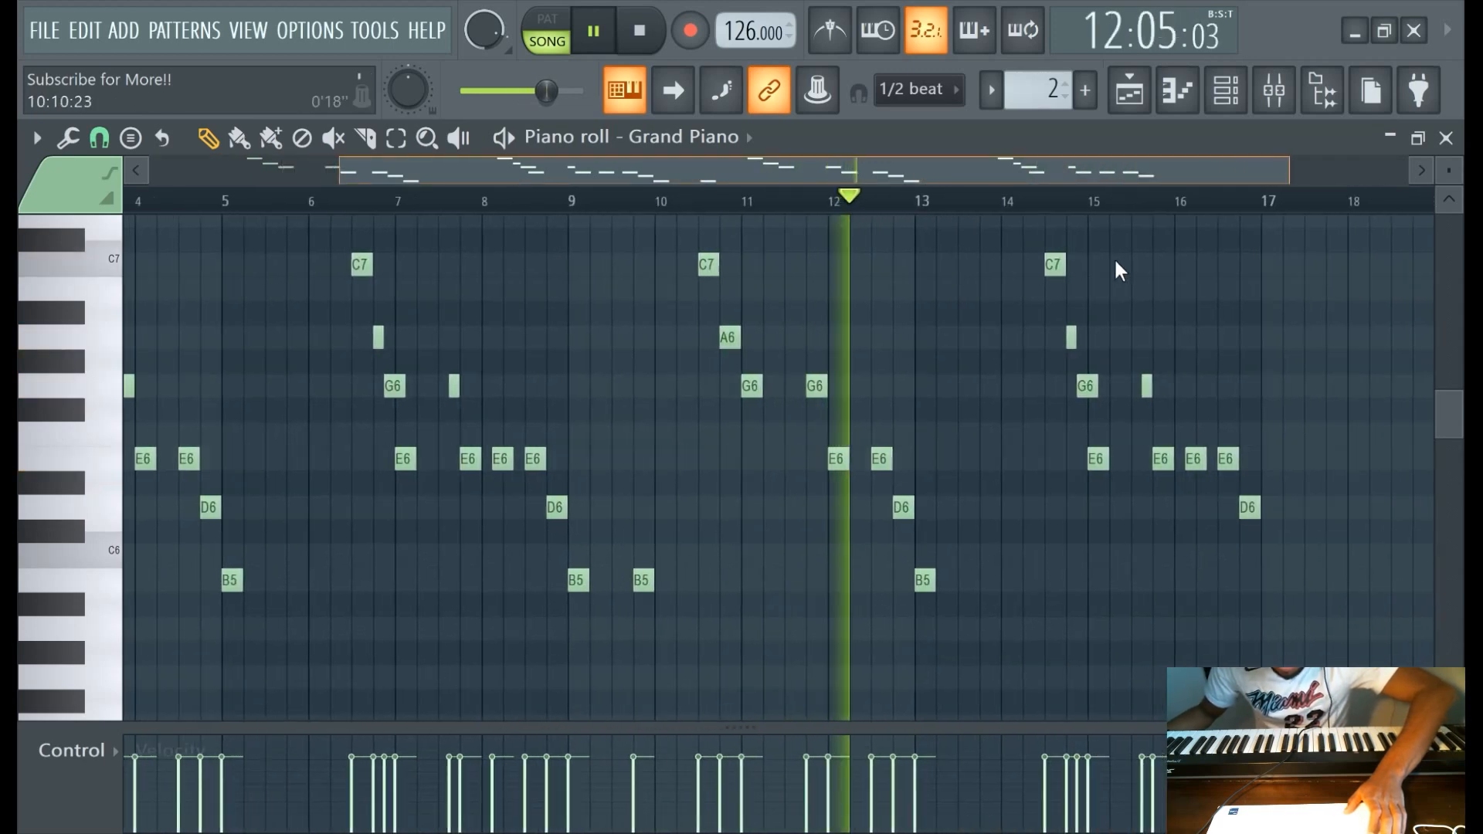
{"action": "scroll", "coordinate": [1159, 371], "scroll_direction": "up", "scroll_amount": 3}
{"action": "scroll", "coordinate": [1143, 368], "scroll_direction": "down", "scroll_amount": 4}
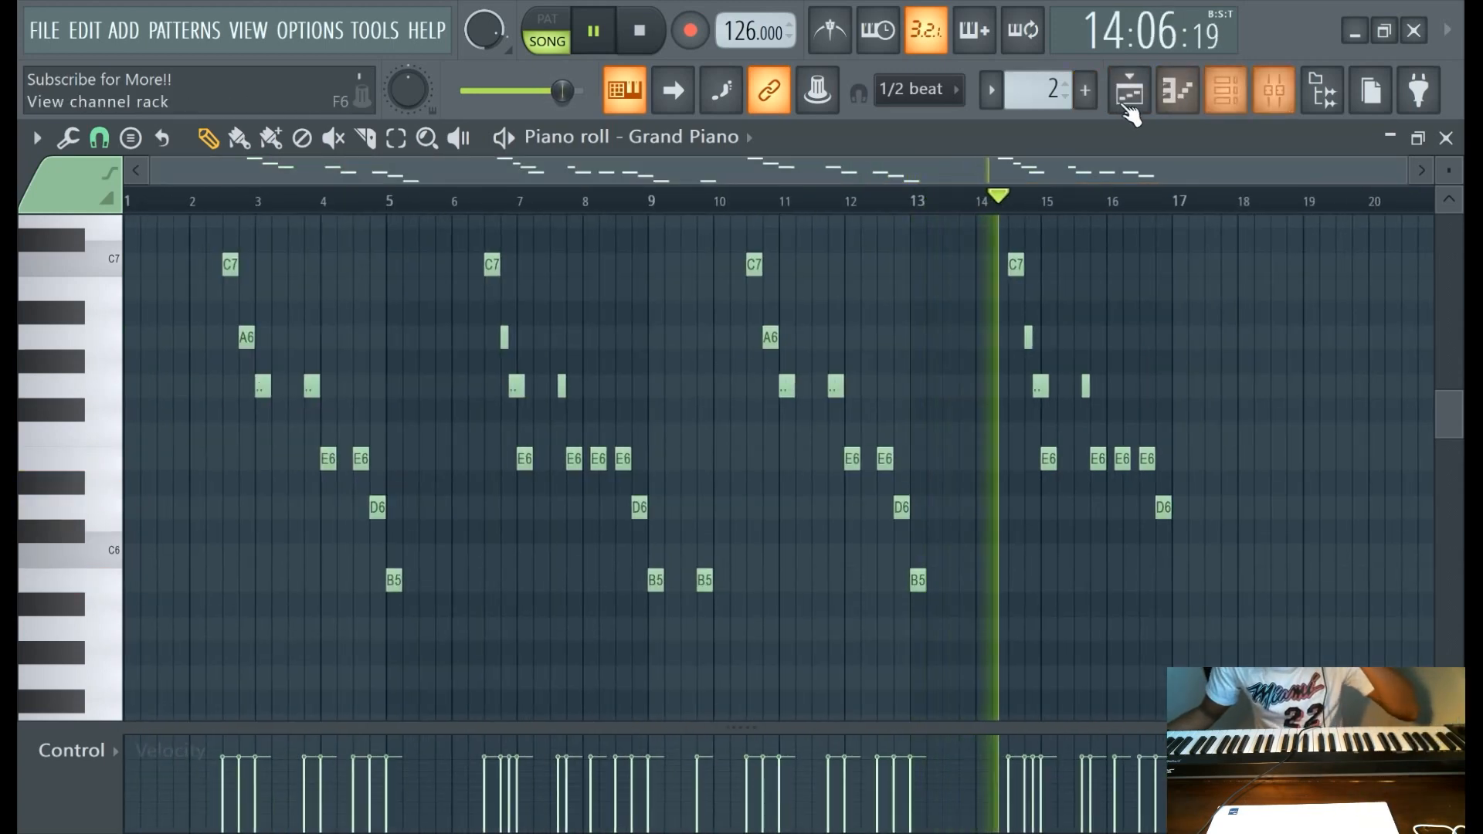
Create the empty Pattern 3, stop playback and place the pattern at the start of Track 4 in the playlist.
{"action": "left_click", "coordinate": [1085, 89]}
{"action": "key", "text": "Return"}
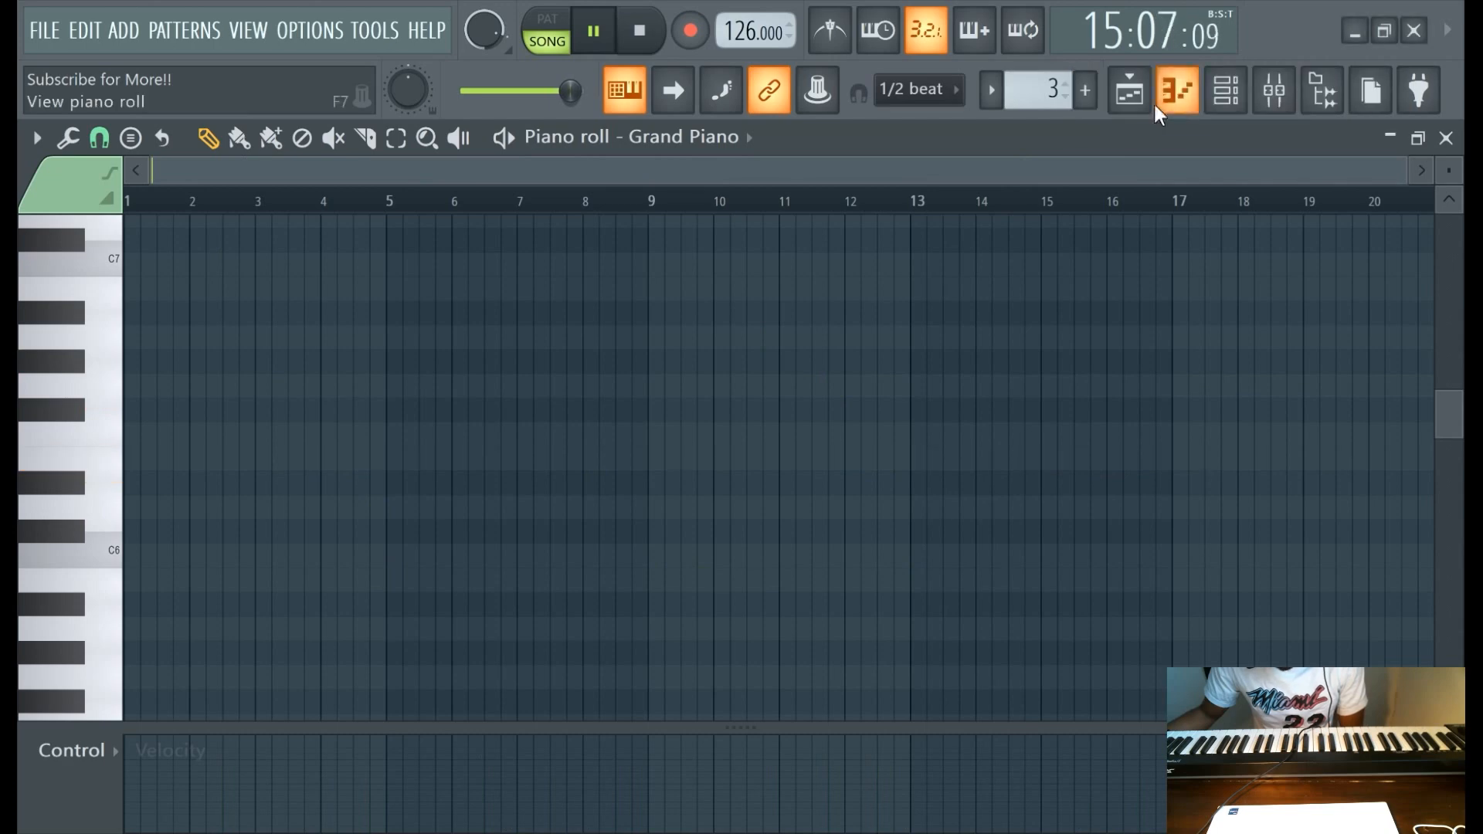
{"action": "left_click", "coordinate": [1130, 90]}
{"action": "left_click", "coordinate": [657, 45]}
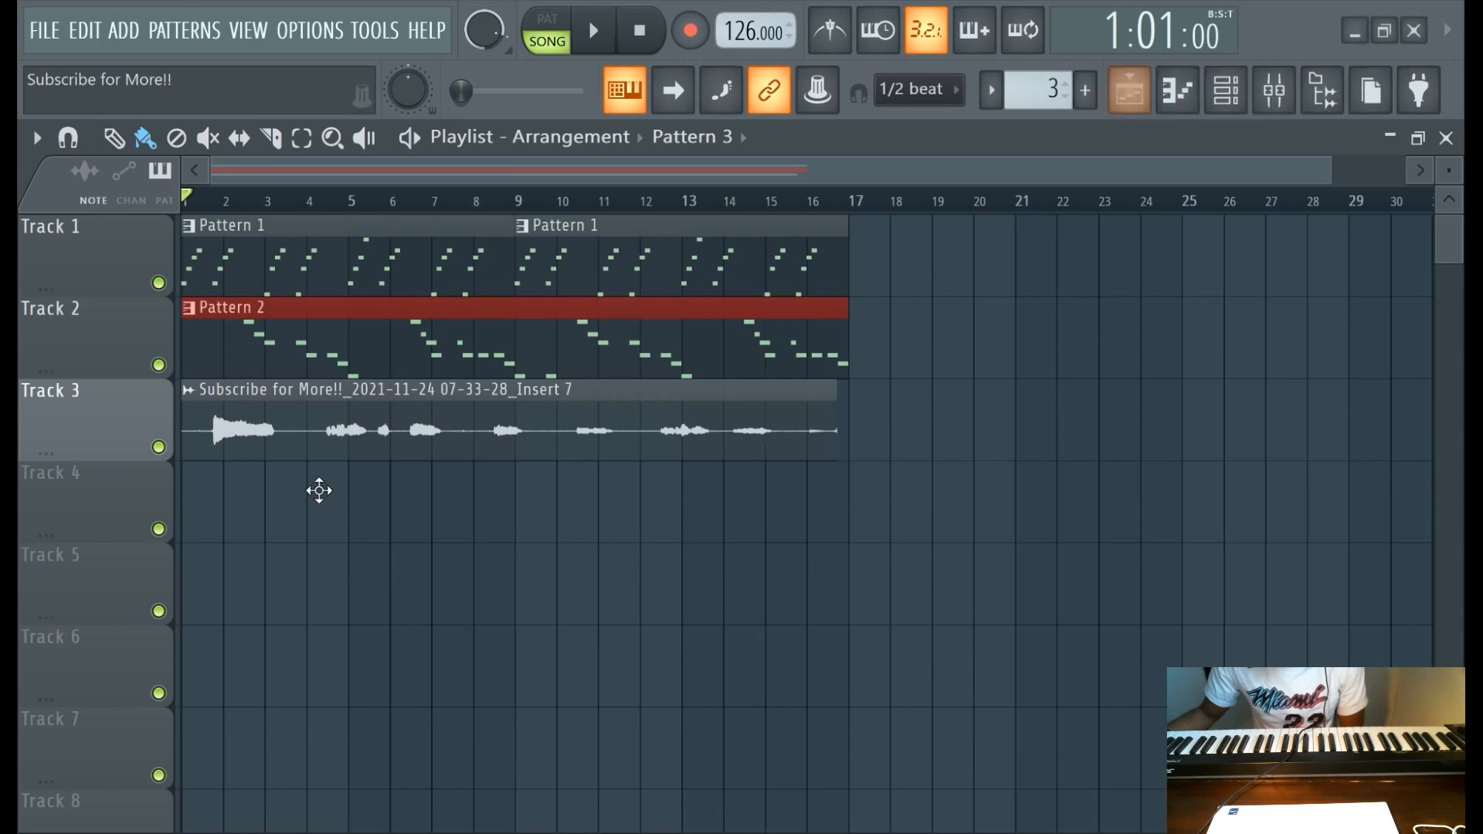
{"action": "left_click", "coordinate": [251, 502]}
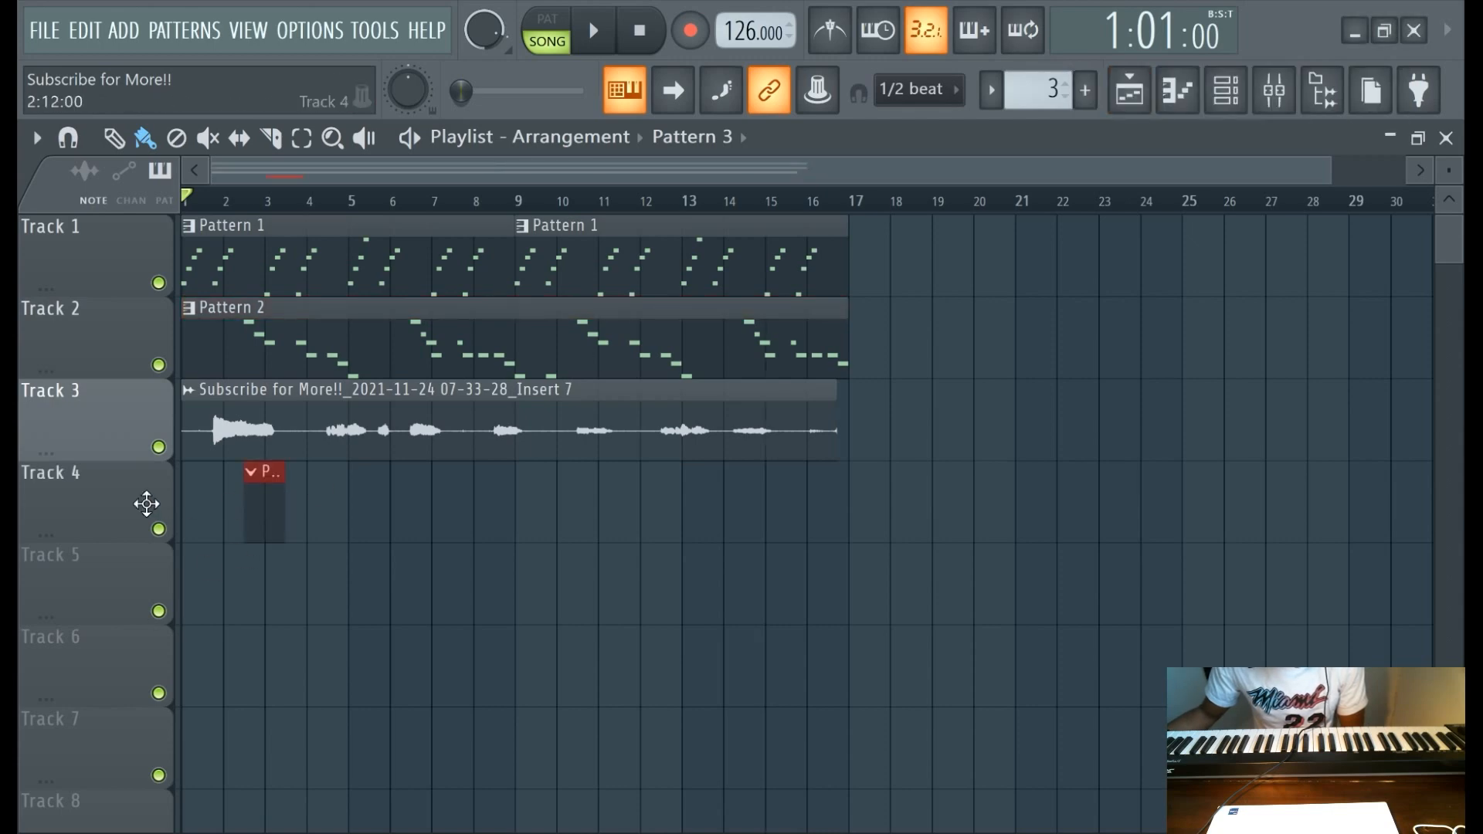
Add a FLEX instrument channel and reposition its window so the preset browser is in view.
{"action": "left_click", "coordinate": [1226, 91]}
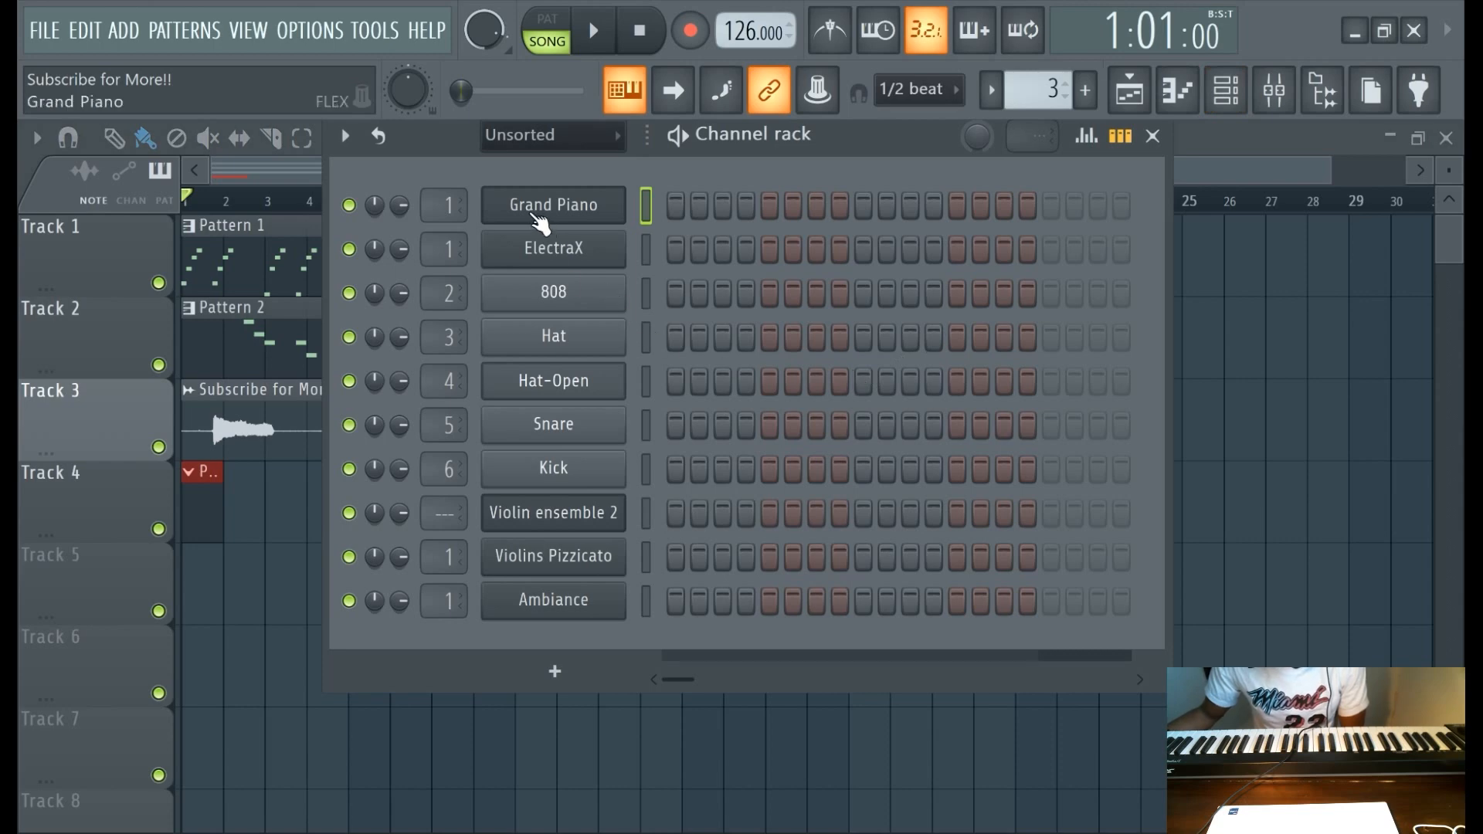
{"action": "left_click", "coordinate": [135, 30]}
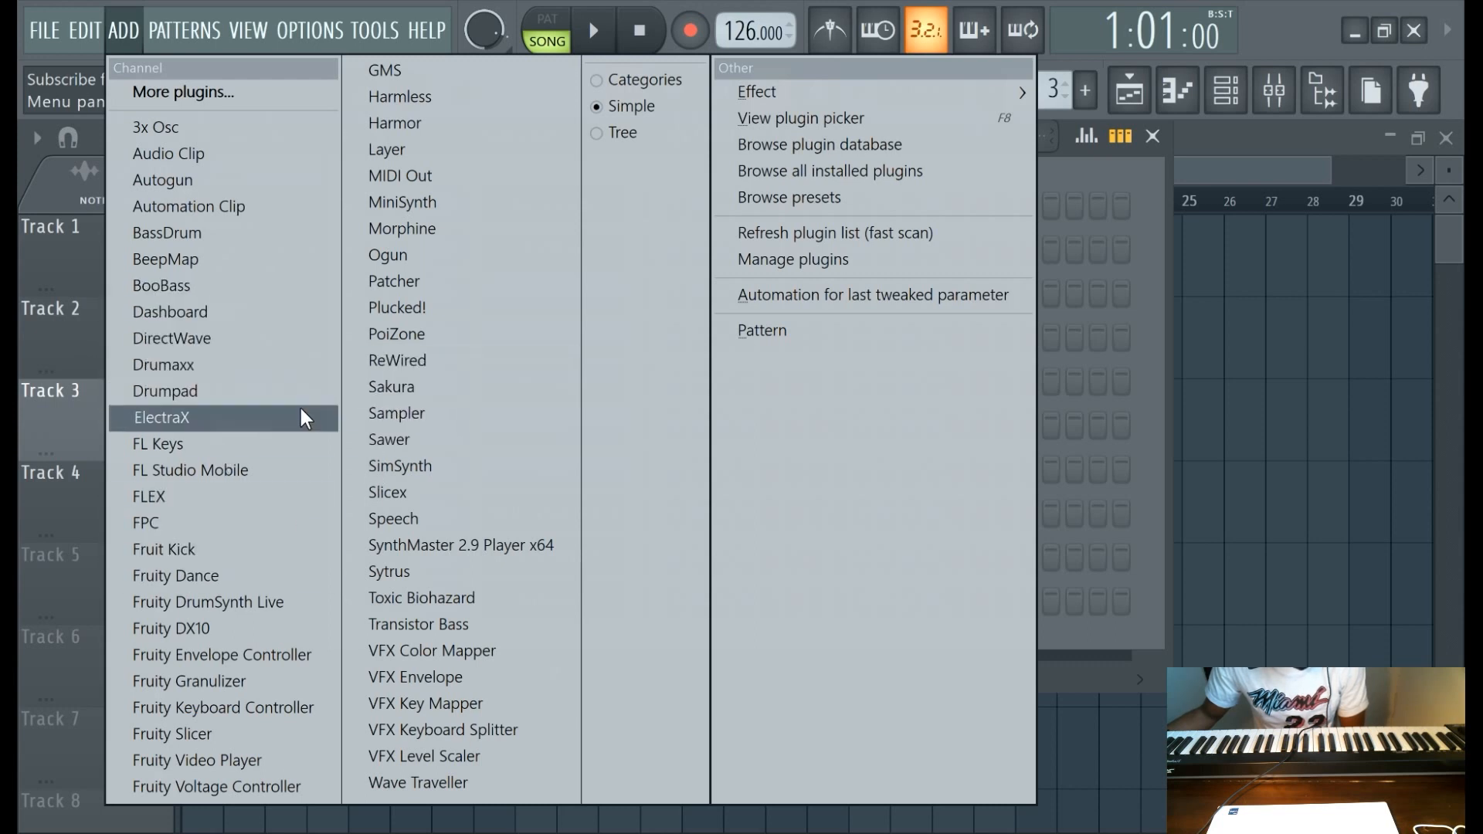
{"action": "left_click", "coordinate": [287, 500]}
{"action": "left_click_drag", "start_coordinate": [473, 360], "coordinate": [592, 216]}
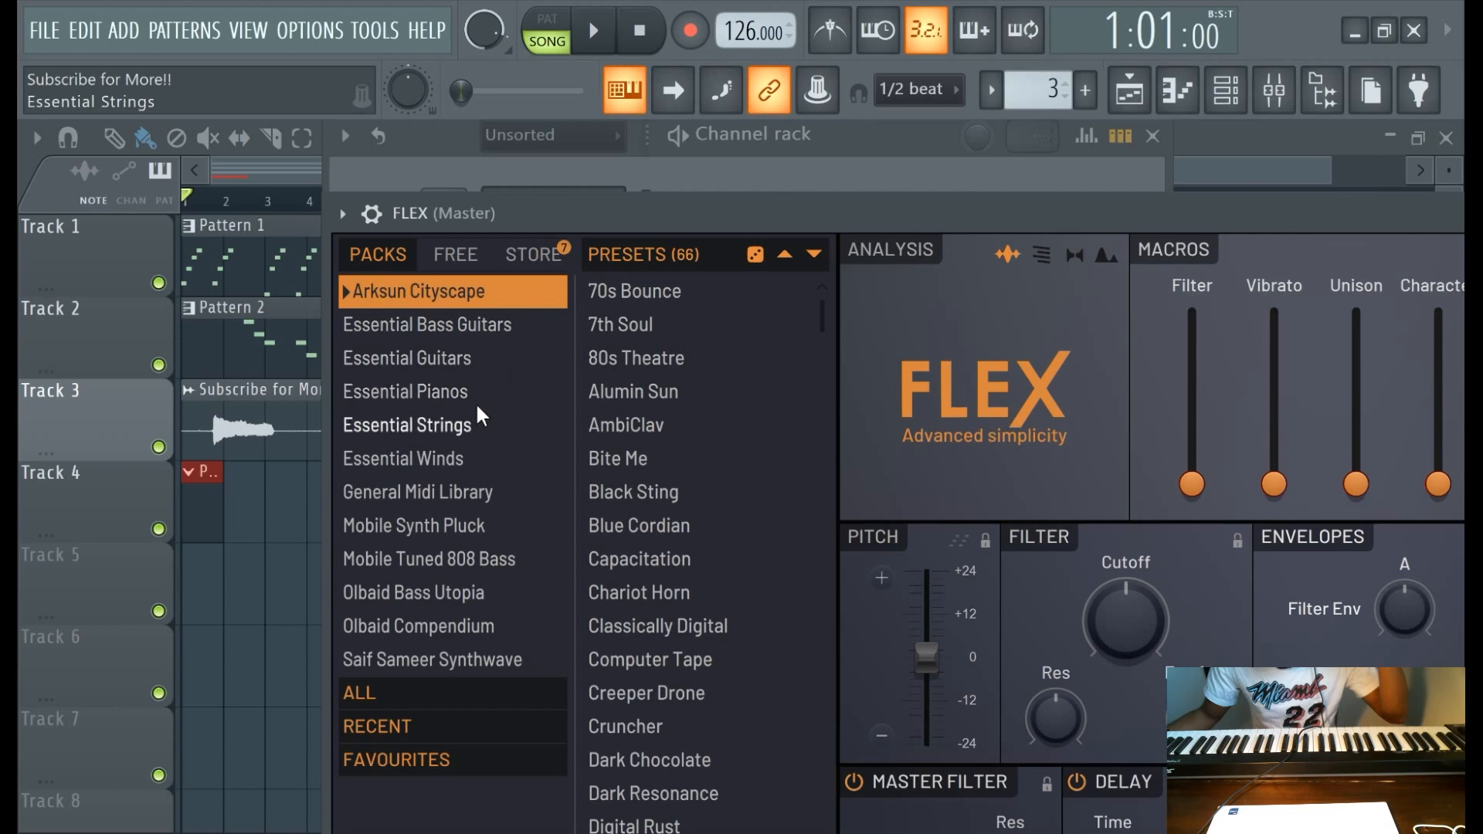
Load the Ovation E.Lite preset from the Essential Guitars pack in FLEX.
{"action": "left_click", "coordinate": [476, 358]}
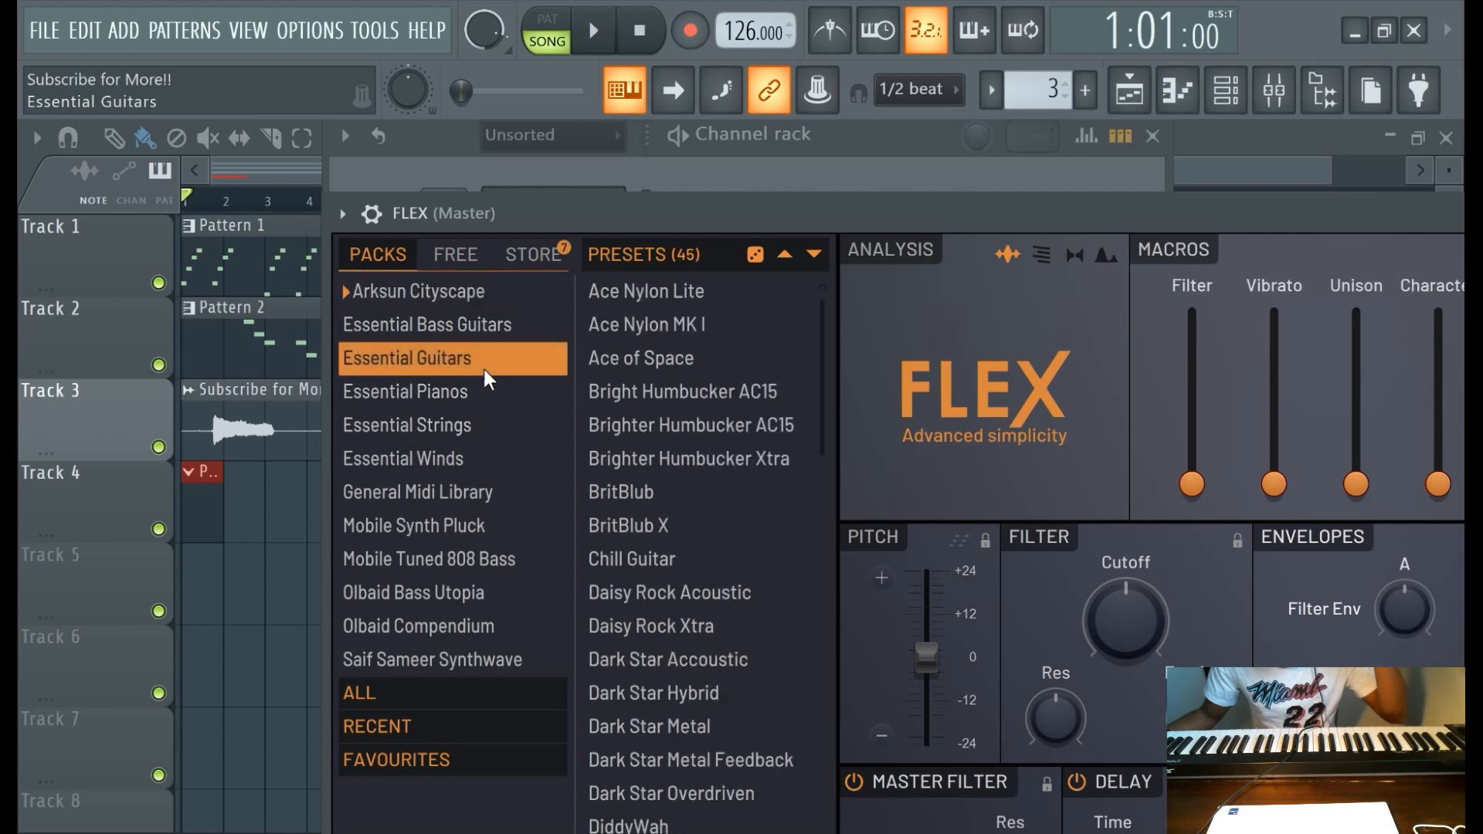
{"action": "scroll", "coordinate": [631, 493], "scroll_direction": "down", "scroll_amount": 2}
{"action": "scroll", "coordinate": [635, 498], "scroll_direction": "down", "scroll_amount": 8}
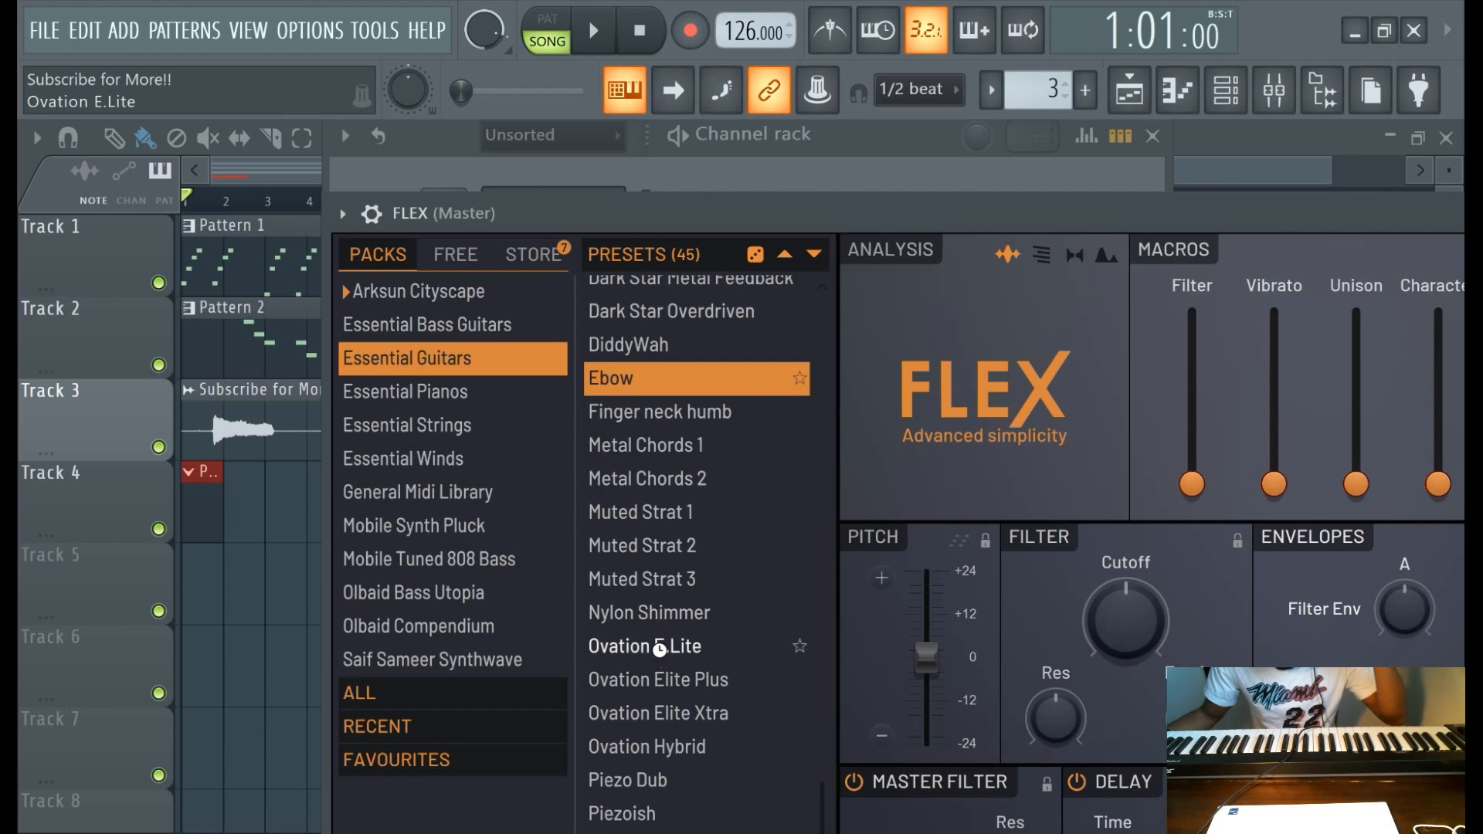
{"action": "left_click", "coordinate": [661, 651]}
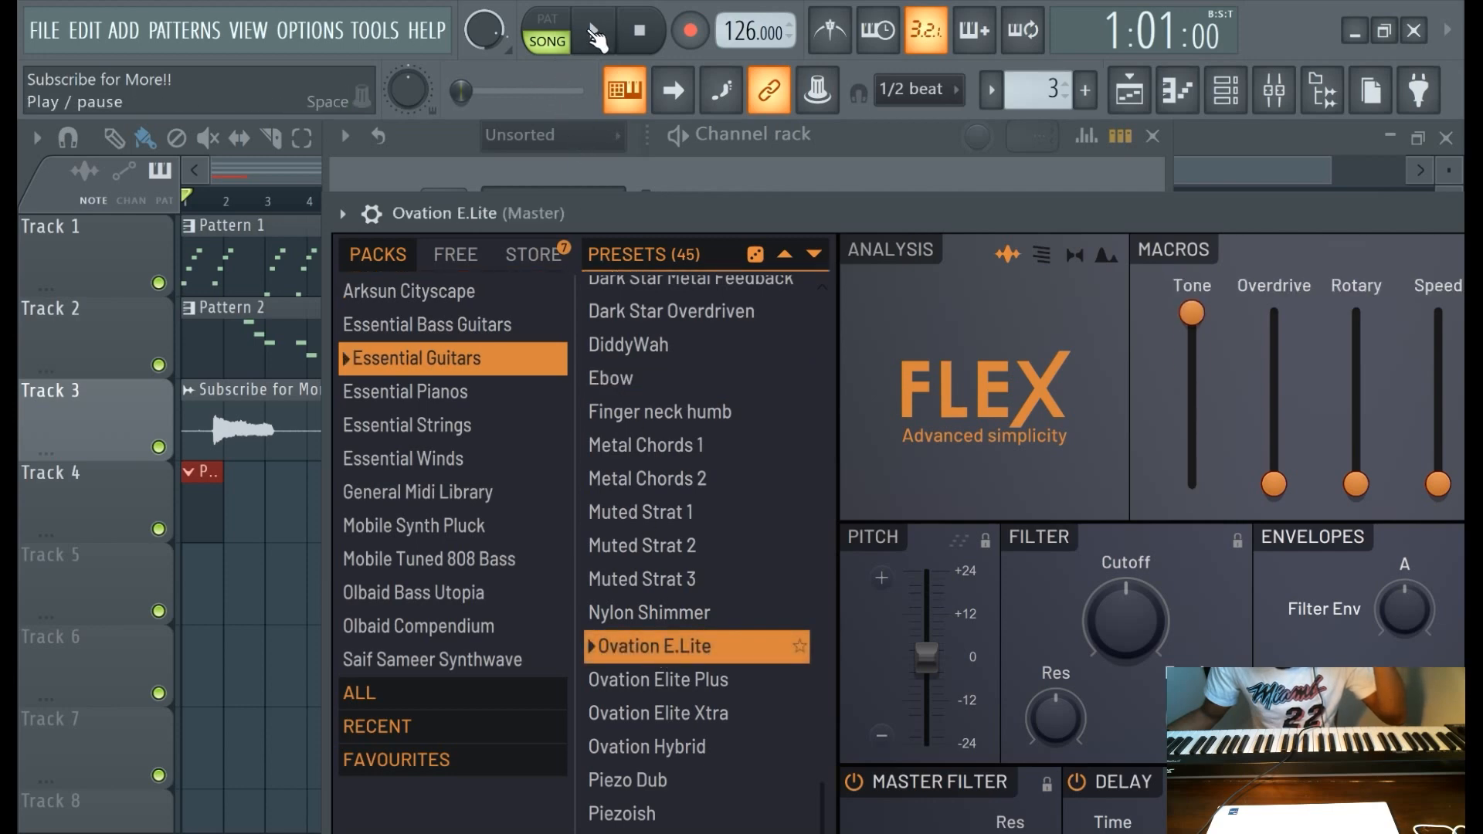
Switch FLEX to the Piezo Dub preset and record a guitar melody into Pattern 3 over the song.
{"action": "left_click", "coordinate": [594, 33]}
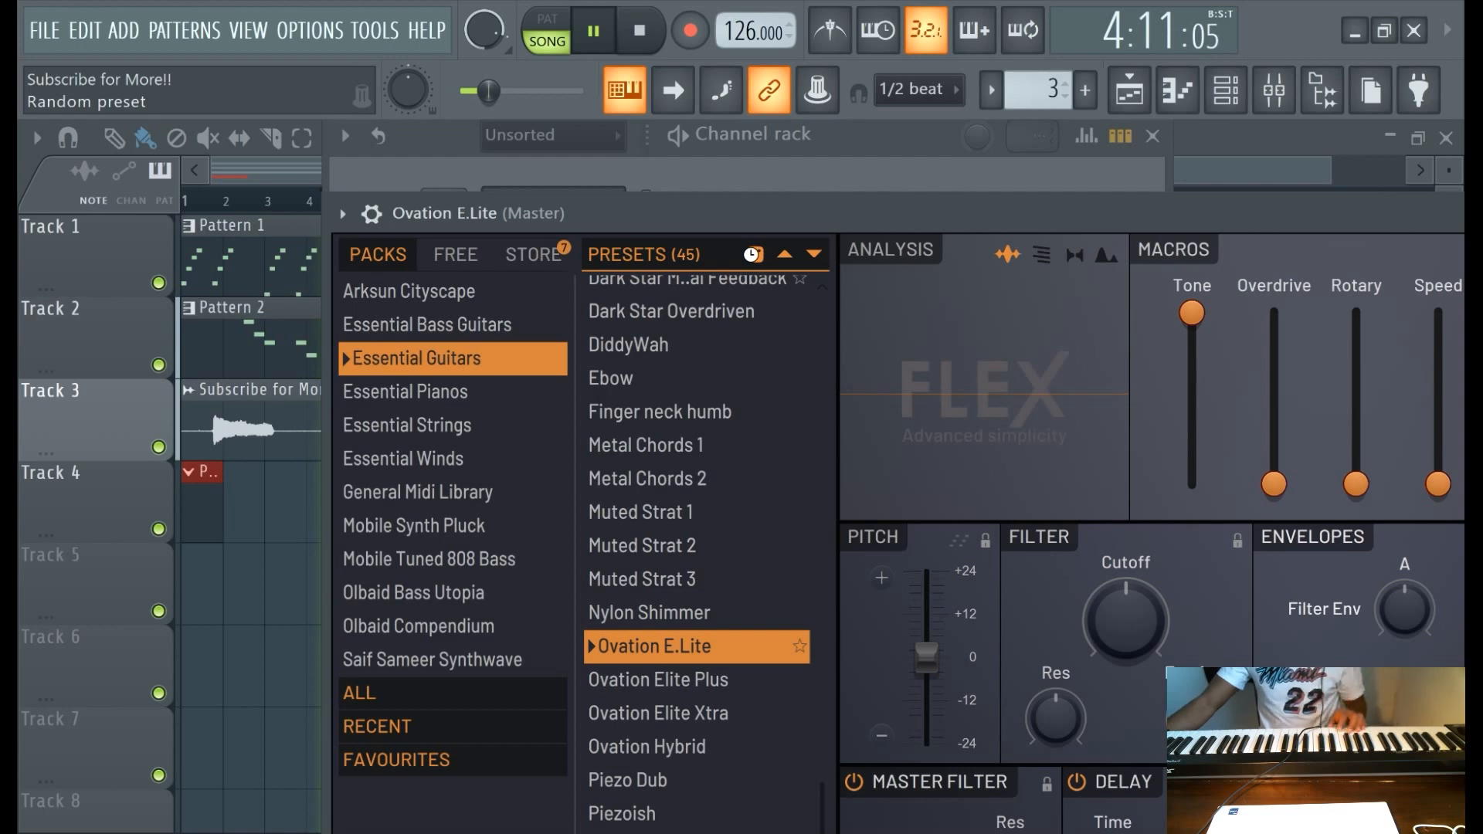
{"action": "left_click", "coordinate": [753, 258]}
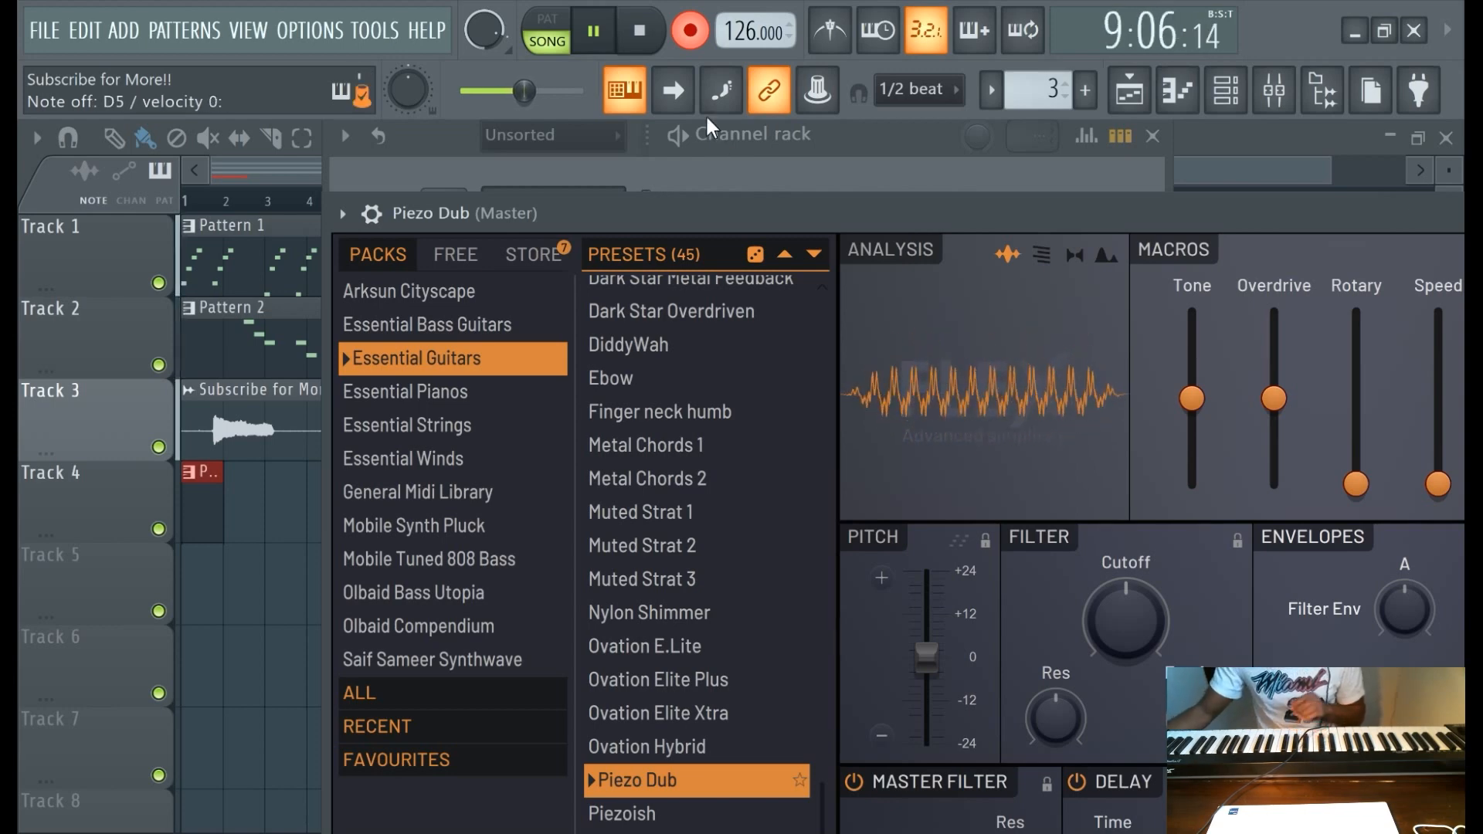
{"action": "left_click", "coordinate": [643, 32]}
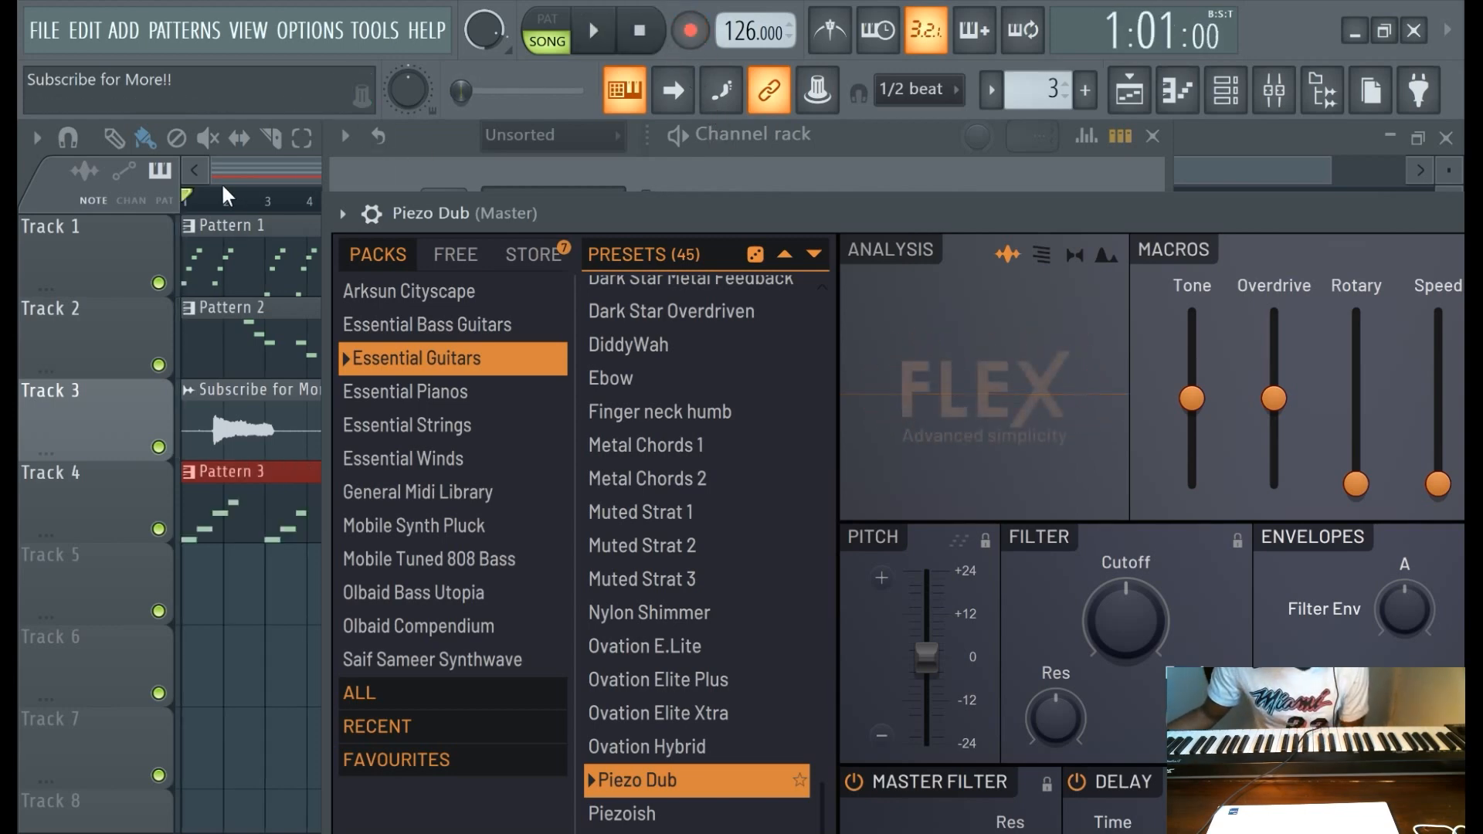
Set the output volume of the Piezo Dub instrument to 83% and return to the playlist.
{"action": "left_click_drag", "start_coordinate": [963, 209], "coordinate": [458, 76]}
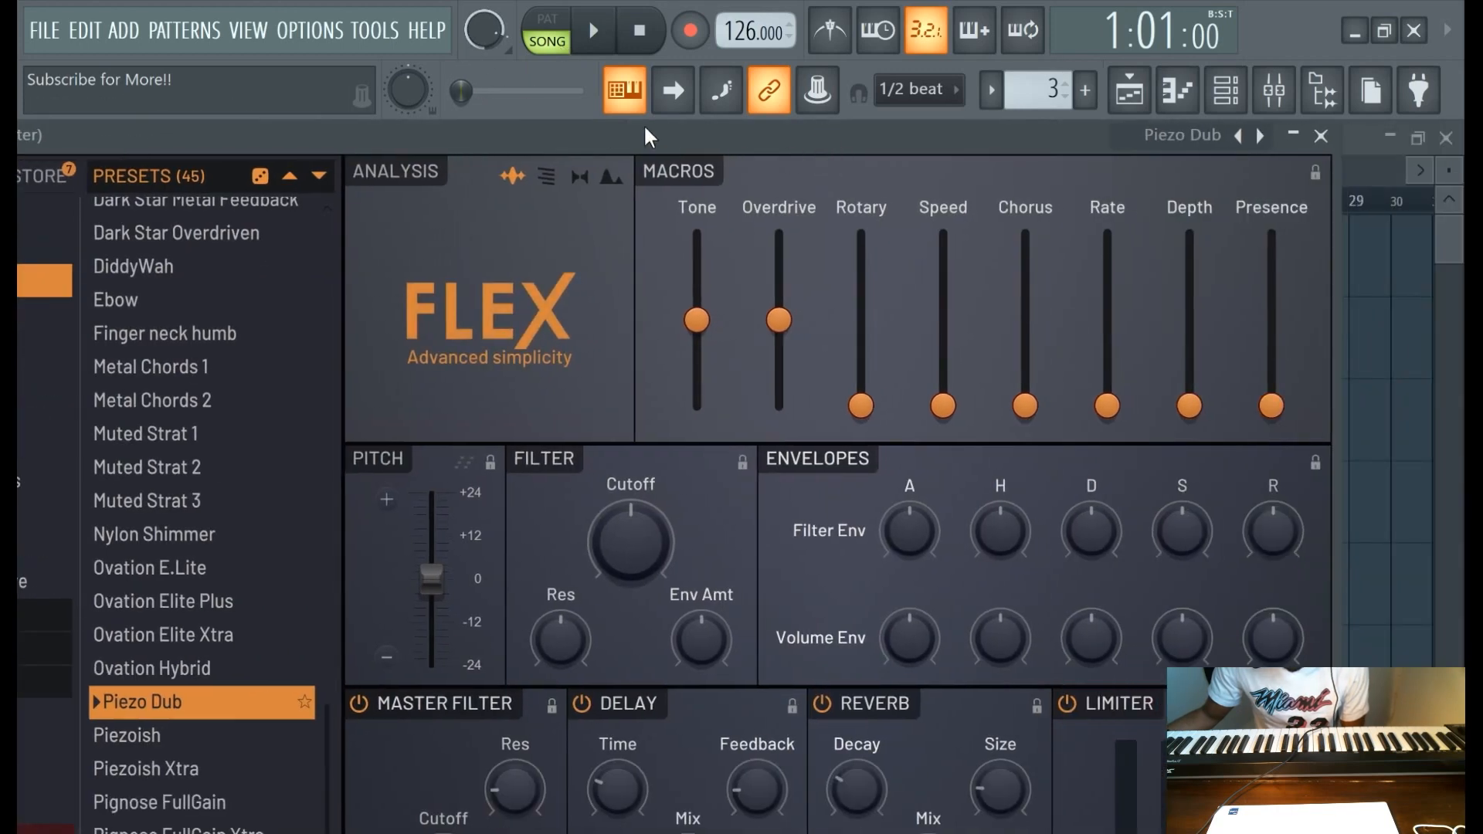
{"action": "left_click_drag", "start_coordinate": [585, 131], "coordinate": [343, 131]}
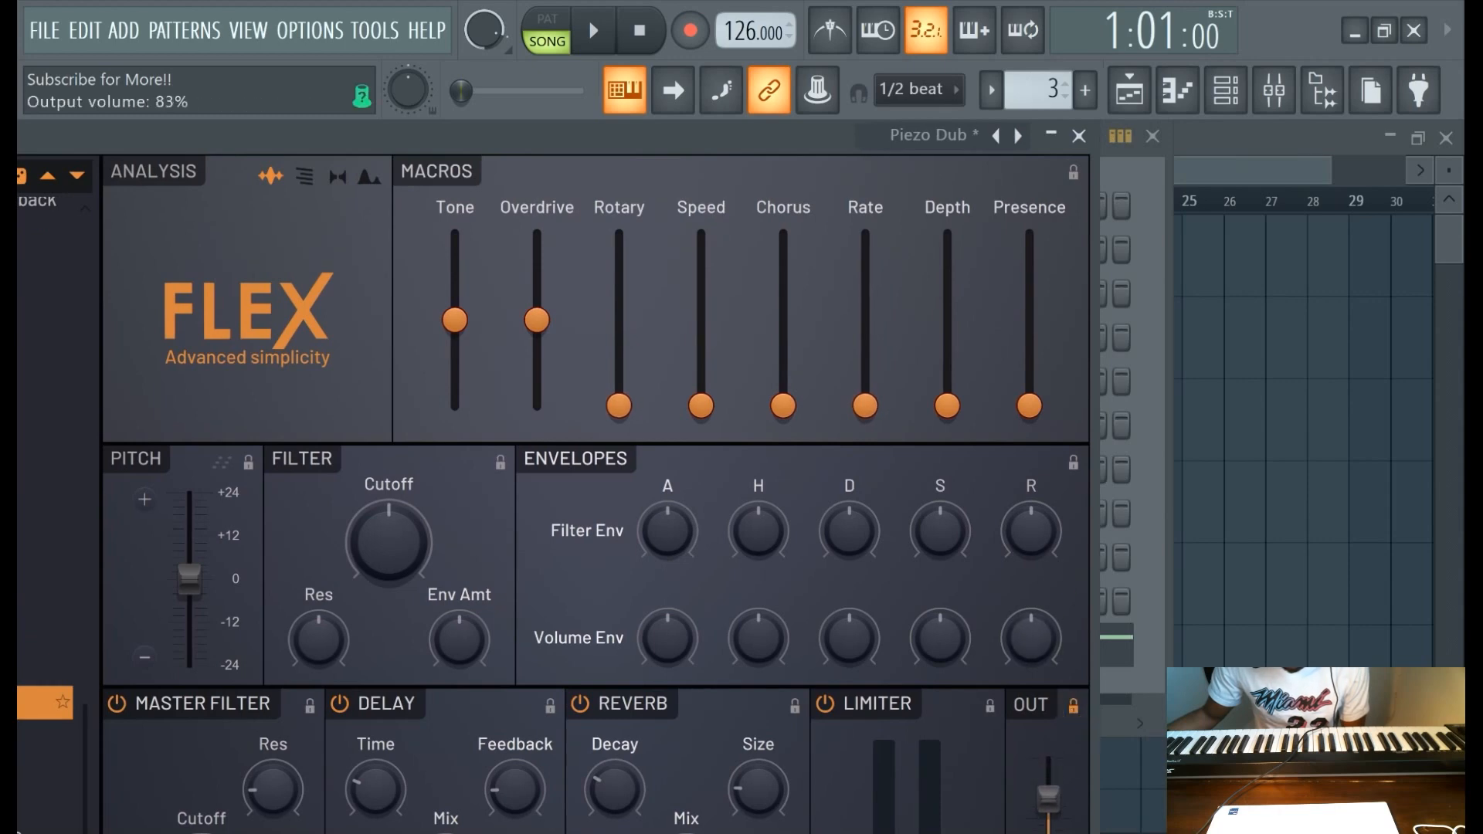
{"action": "left_click", "coordinate": [1114, 158]}
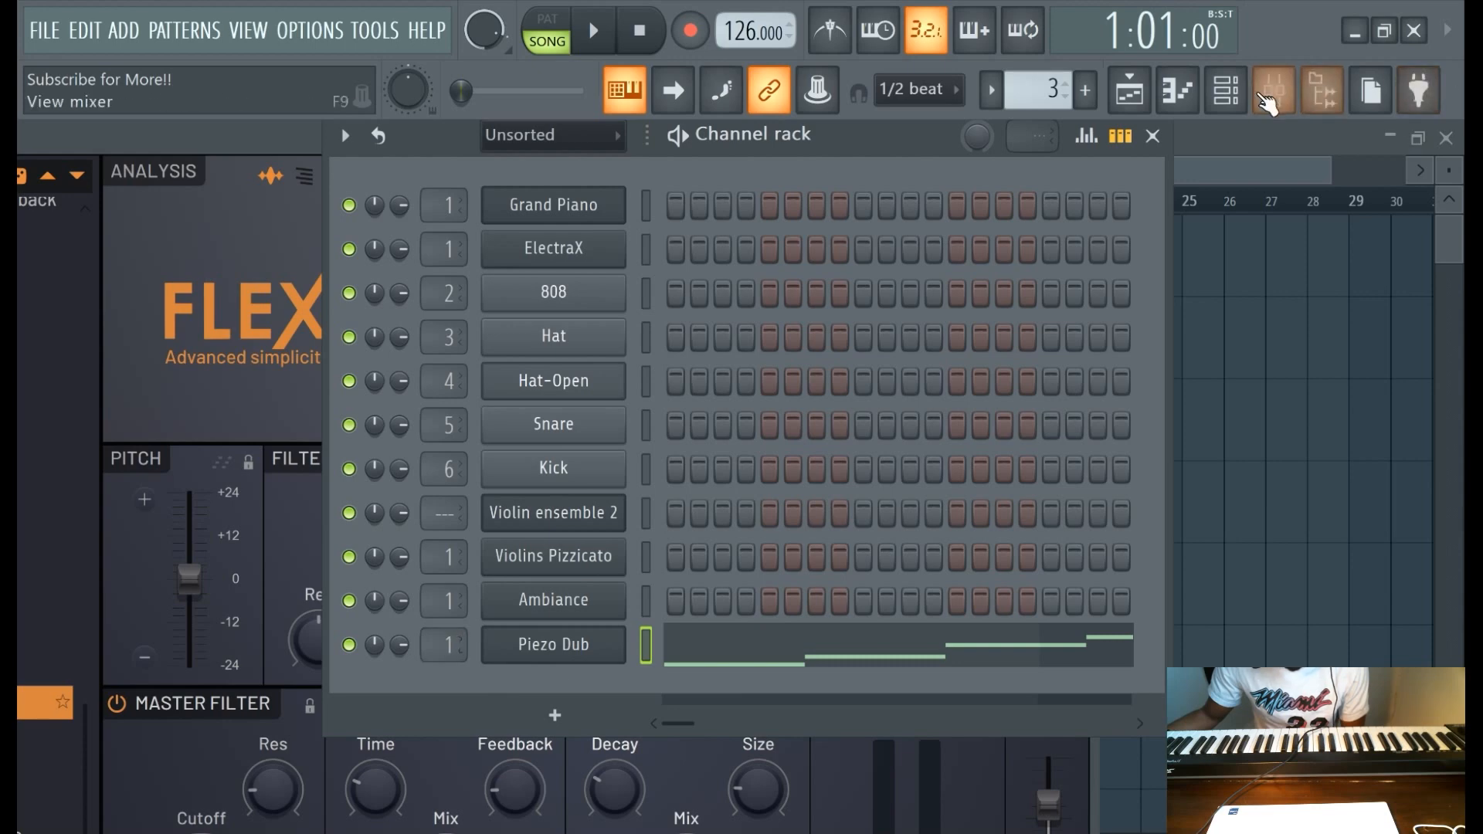
{"action": "left_click", "coordinate": [1231, 171]}
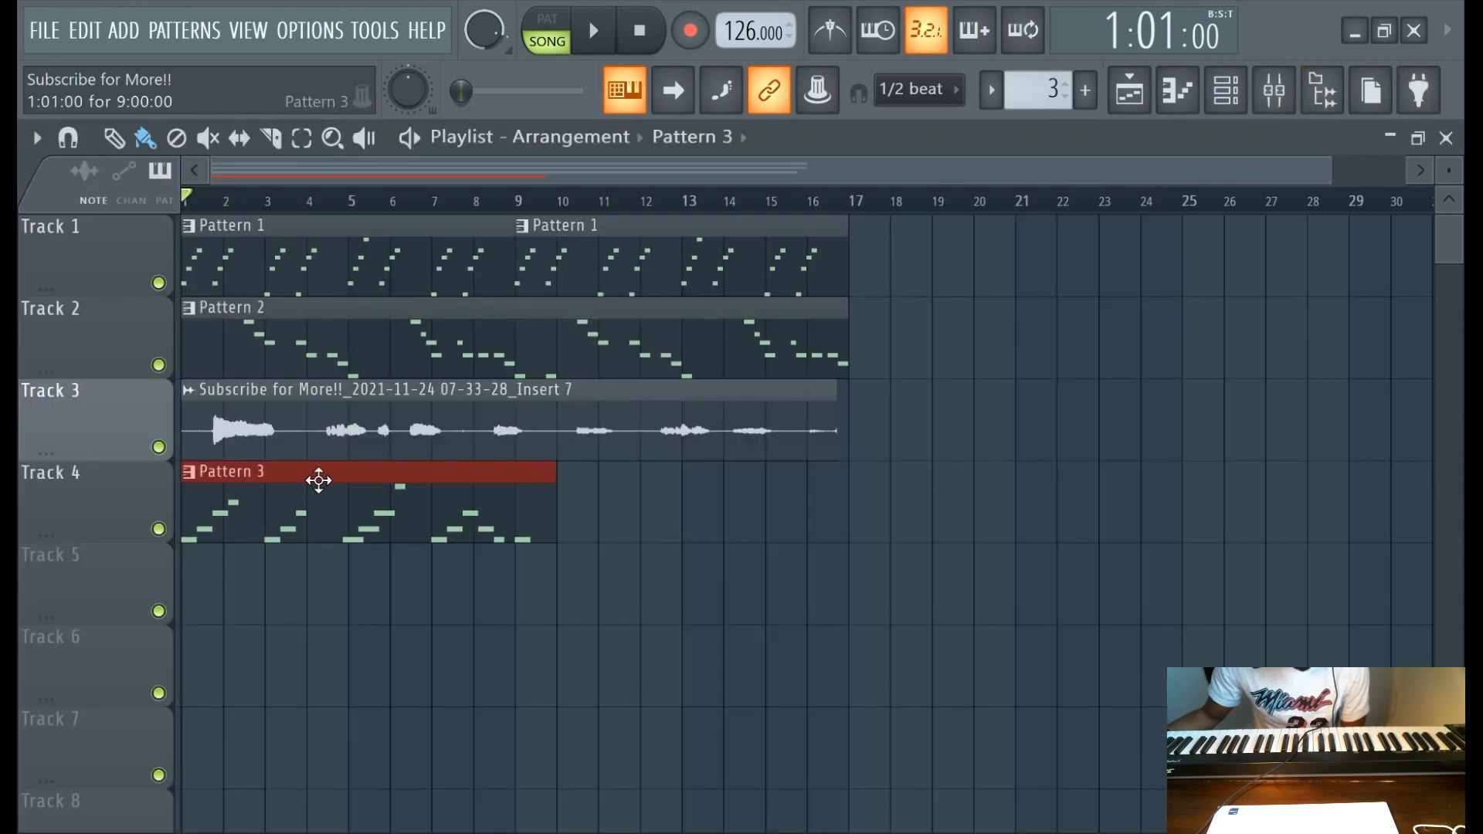
Open the recorded Piezo Dub notes of Pattern 3 and play them back from the start to check their timing.
{"action": "double_click", "coordinate": [280, 520]}
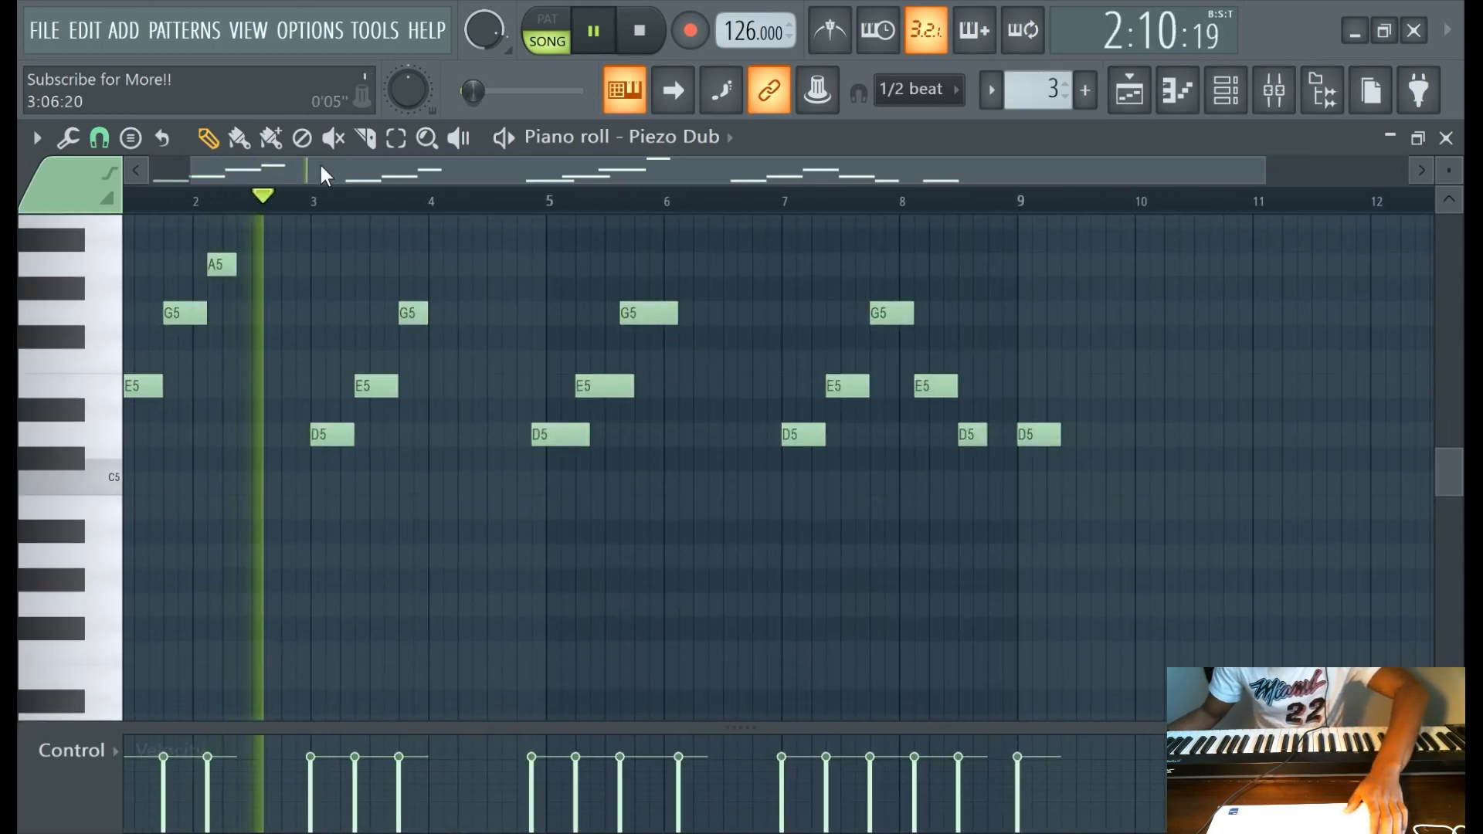
{"action": "left_click", "coordinate": [643, 28]}
{"action": "scroll", "coordinate": [124, 319], "scroll_direction": "up", "scroll_amount": 3}
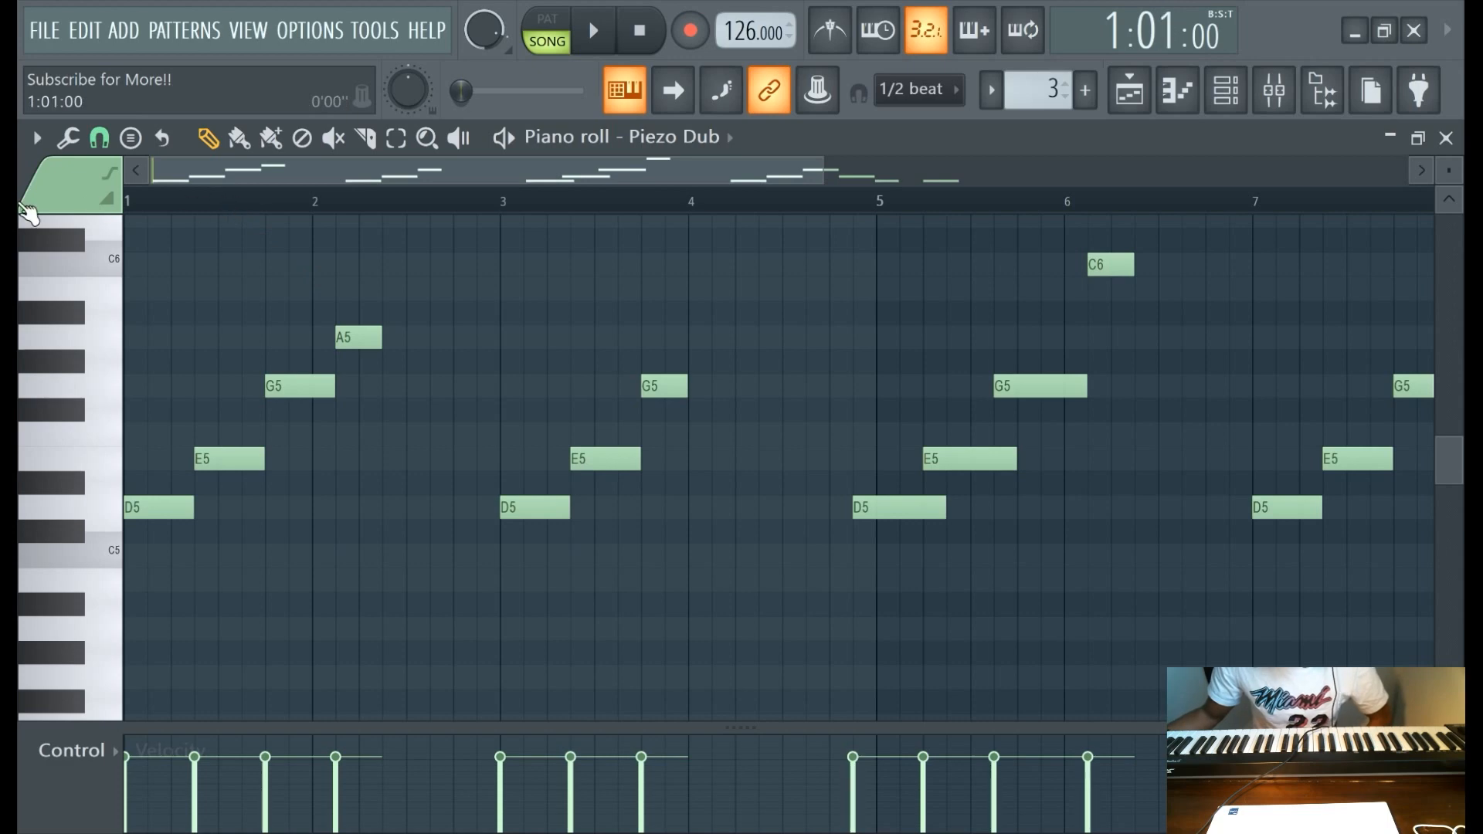
{"action": "left_click", "coordinate": [612, 35]}
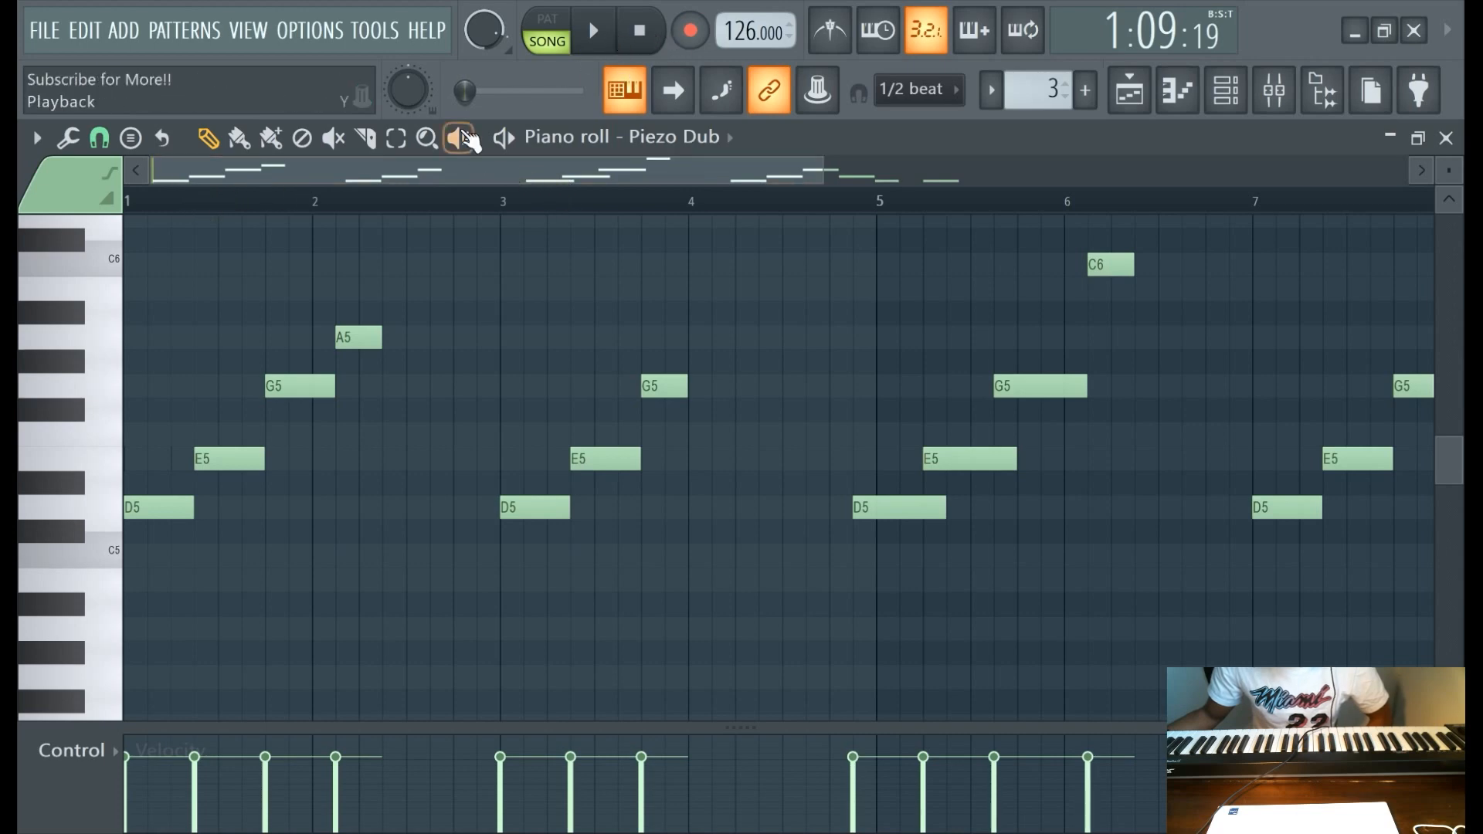
{"action": "left_click", "coordinate": [605, 32]}
{"action": "mouse_move", "coordinate": [369, 337]}
{"action": "left_mouse_down"}
{"action": "mouse_move", "coordinate": [346, 336]}
{"action": "mouse_move", "coordinate": [390, 336]}
{"action": "mouse_move", "coordinate": [369, 337]}
{"action": "left_mouse_up"}
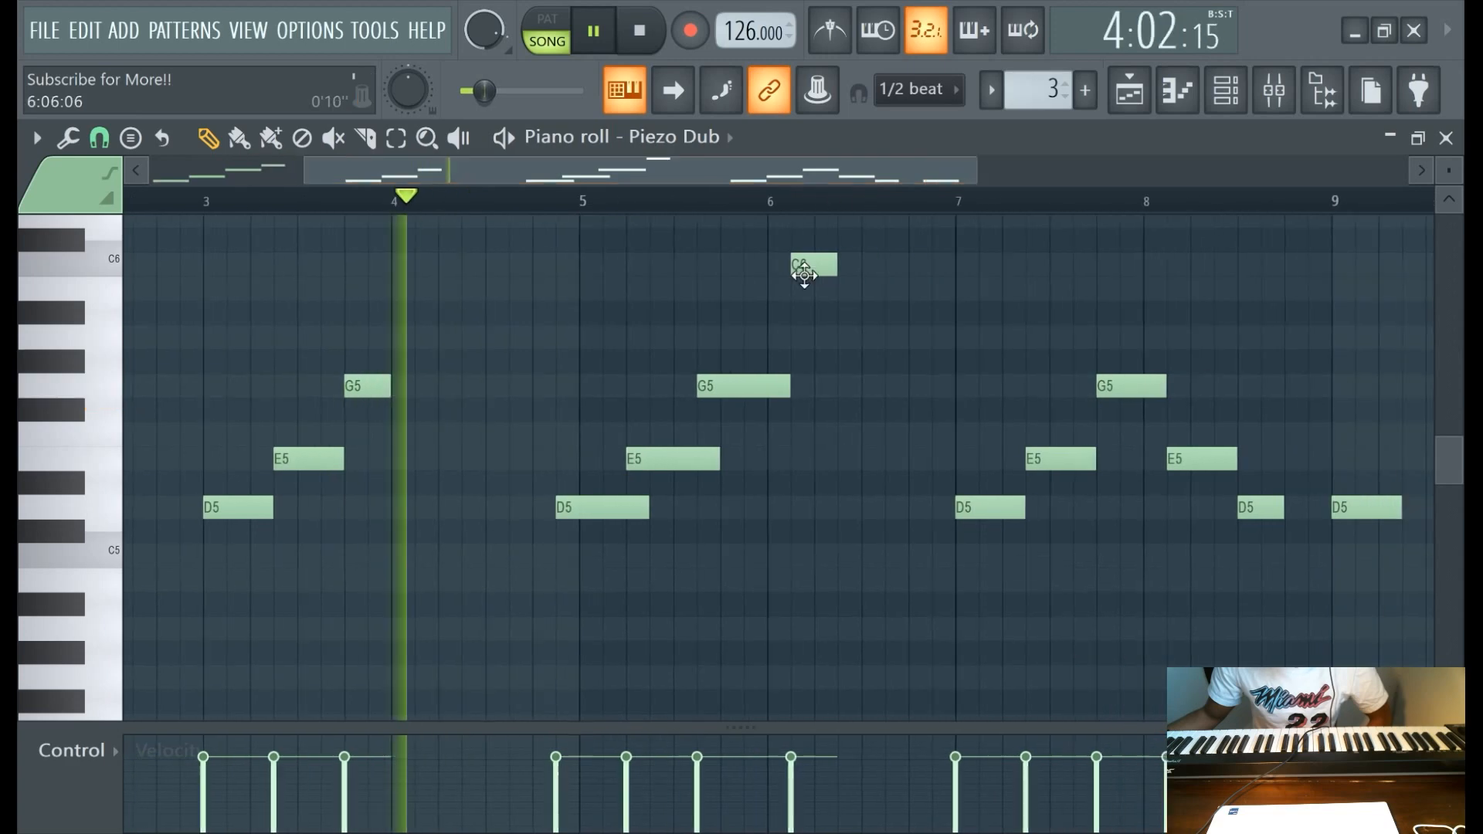
Shift the D5 note onto the start of bar 5, move the following E5 slightly later and delete the C6 in bar 6.
{"action": "scroll", "coordinate": [524, 396], "scroll_direction": "down", "scroll_amount": 3, "text": "ctrl"}
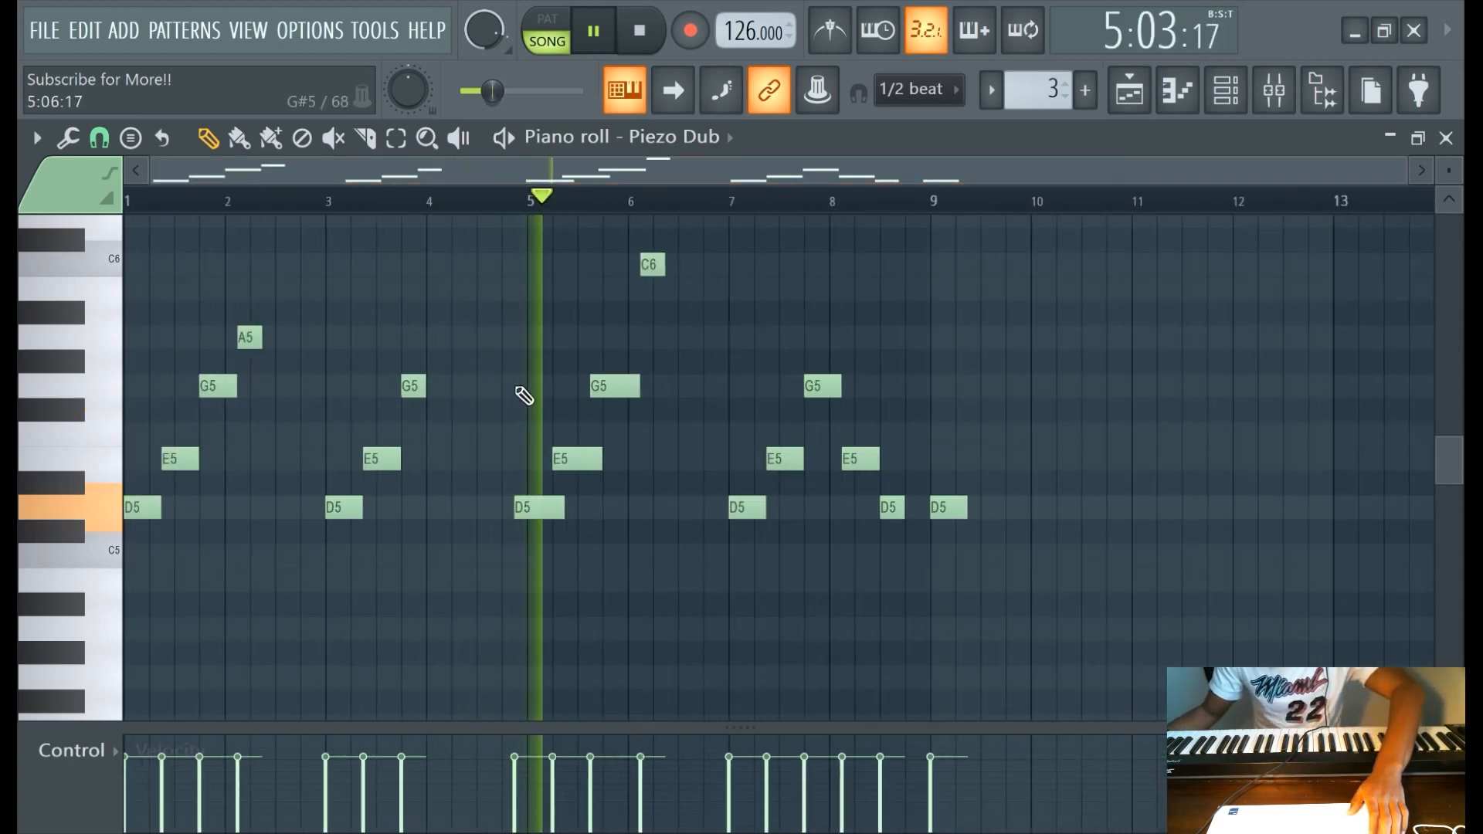
{"action": "left_click_drag", "start_coordinate": [530, 507], "coordinate": [541, 507]}
{"action": "left_click_drag", "start_coordinate": [570, 455], "coordinate": [581, 455]}
{"action": "right_click", "coordinate": [652, 264]}
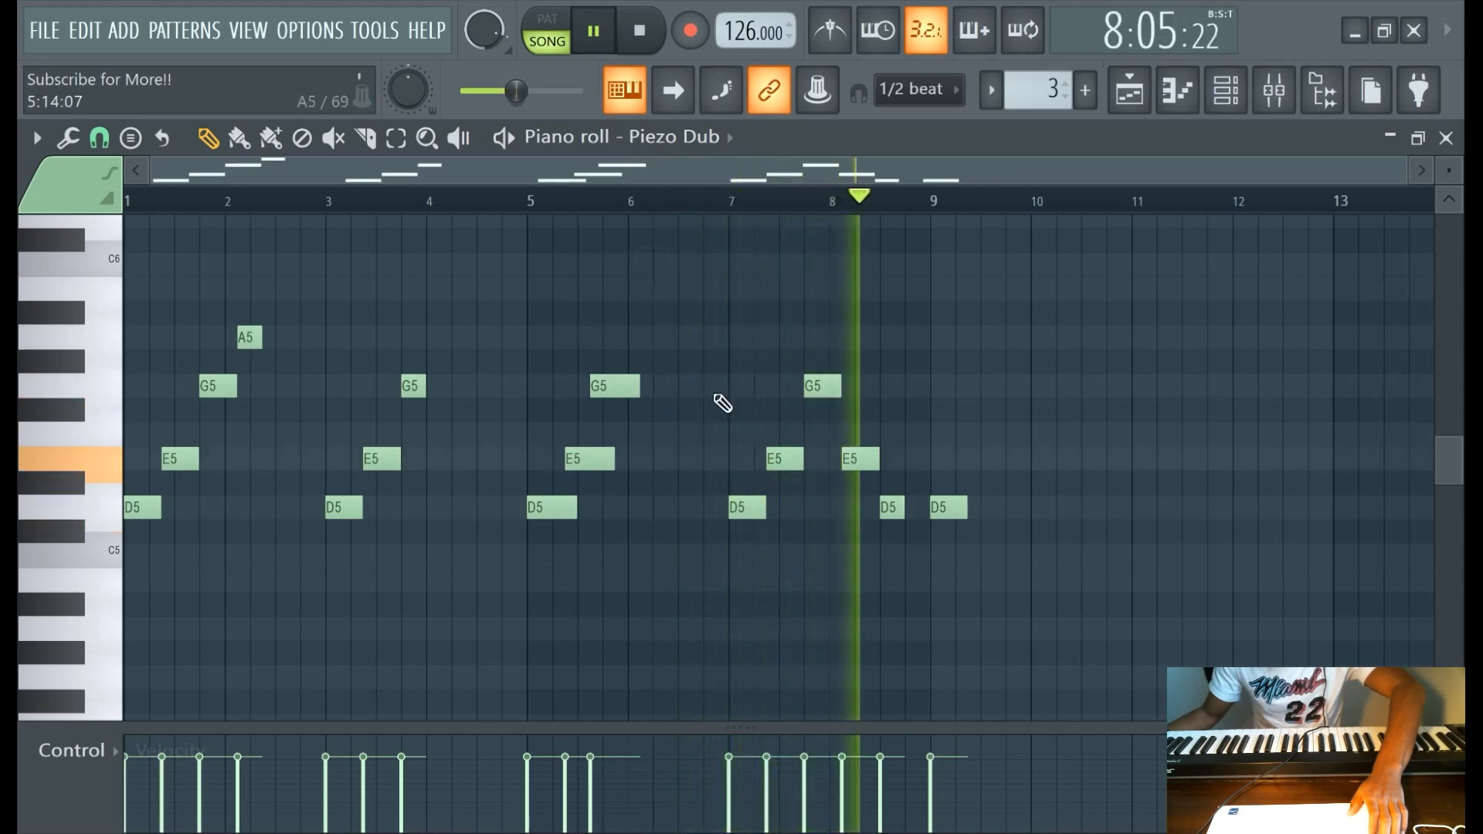
Delete all Piezo Dub notes from bar 5 onward and make a time selection over bars 1 to 4.
{"action": "left_click_drag", "start_coordinate": [514, 305], "coordinate": [1048, 594]}
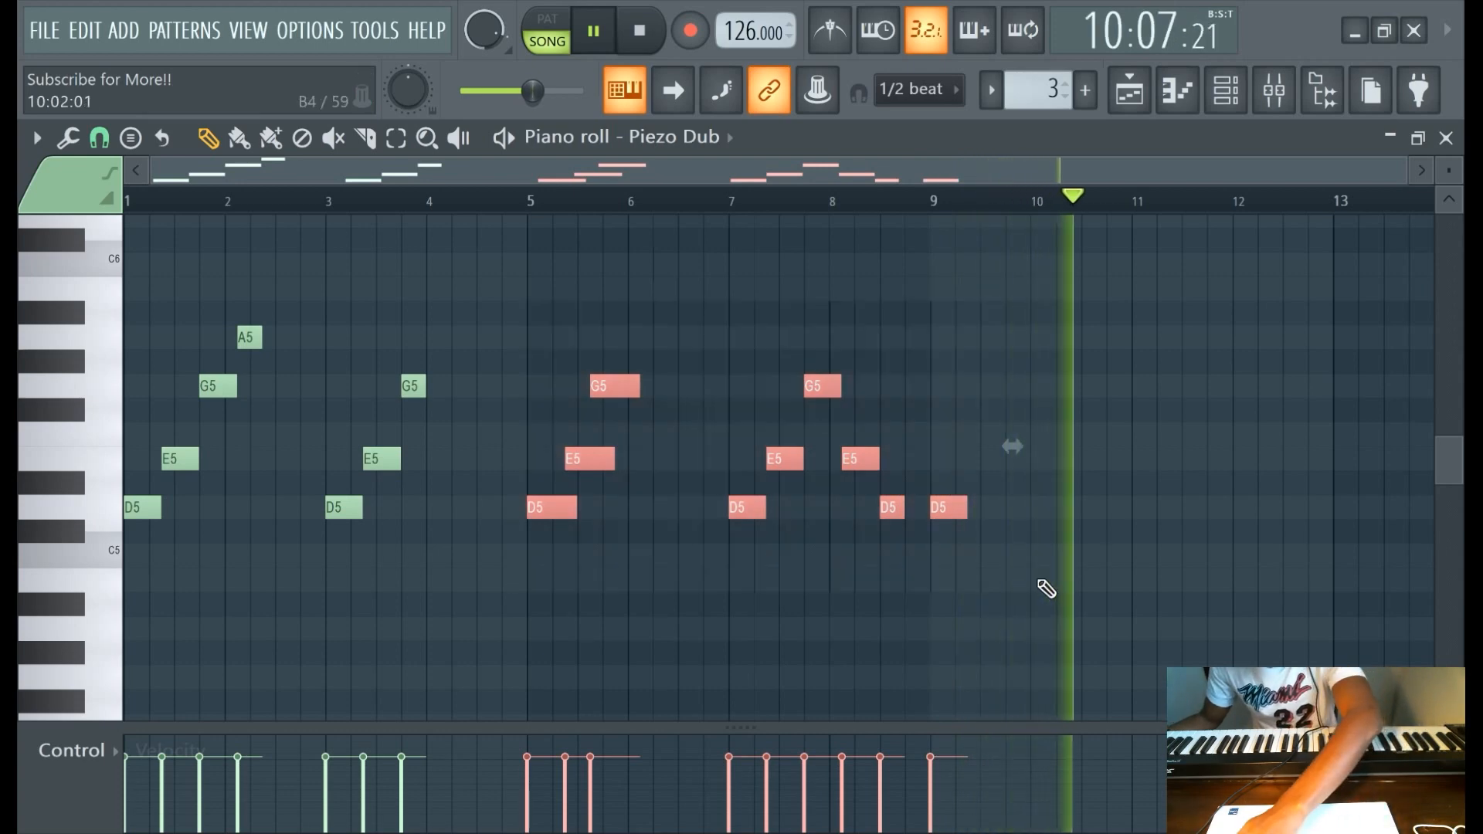
{"action": "key", "text": "Delete"}
{"action": "left_click_drag", "start_coordinate": [528, 202], "coordinate": [21, 340]}
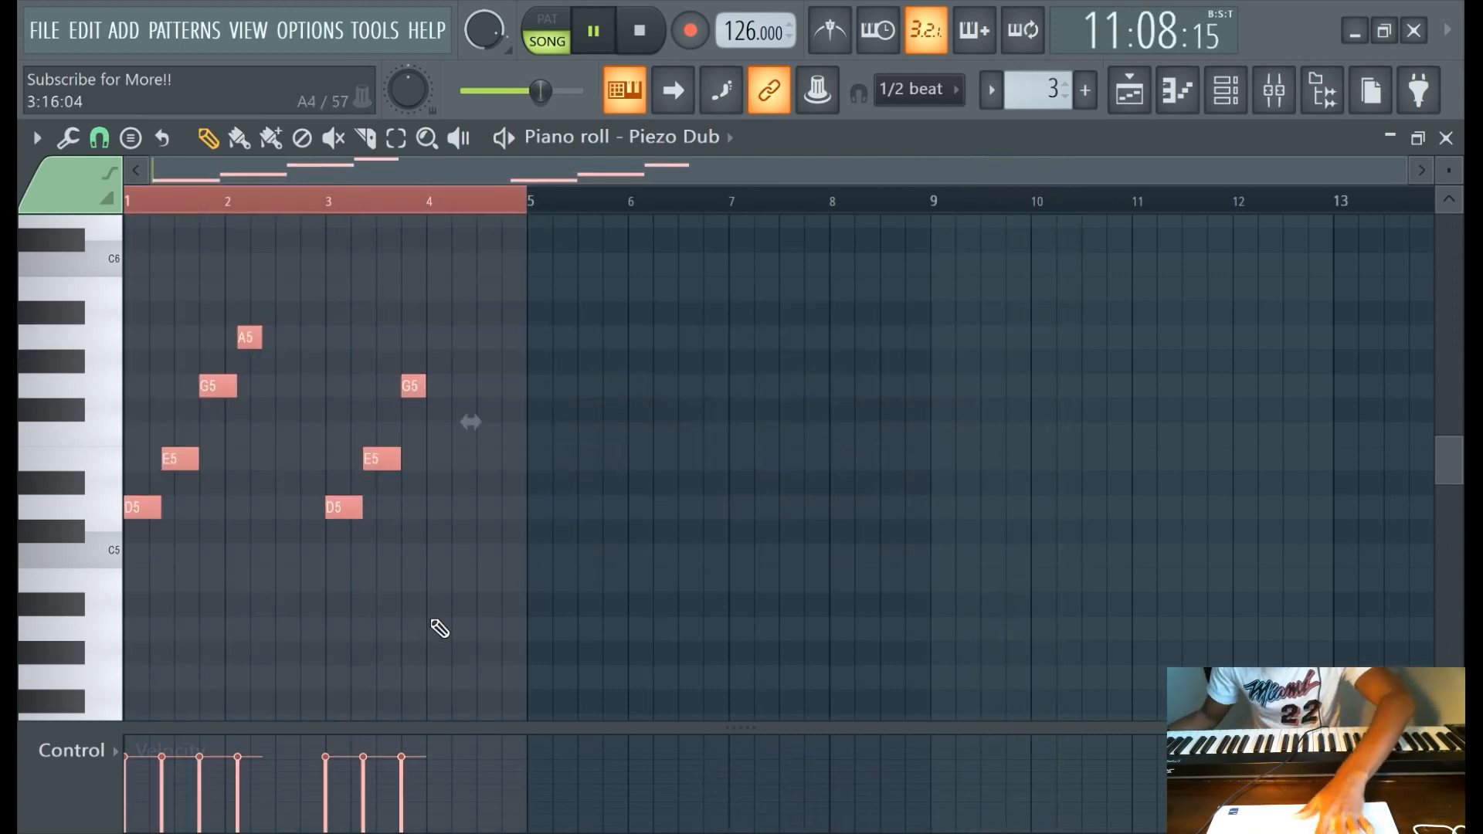
Duplicate the Piezo Dub phrase of bars 1 to 4 into bars 5 to 8.
{"action": "key", "text": "ctrl+b"}
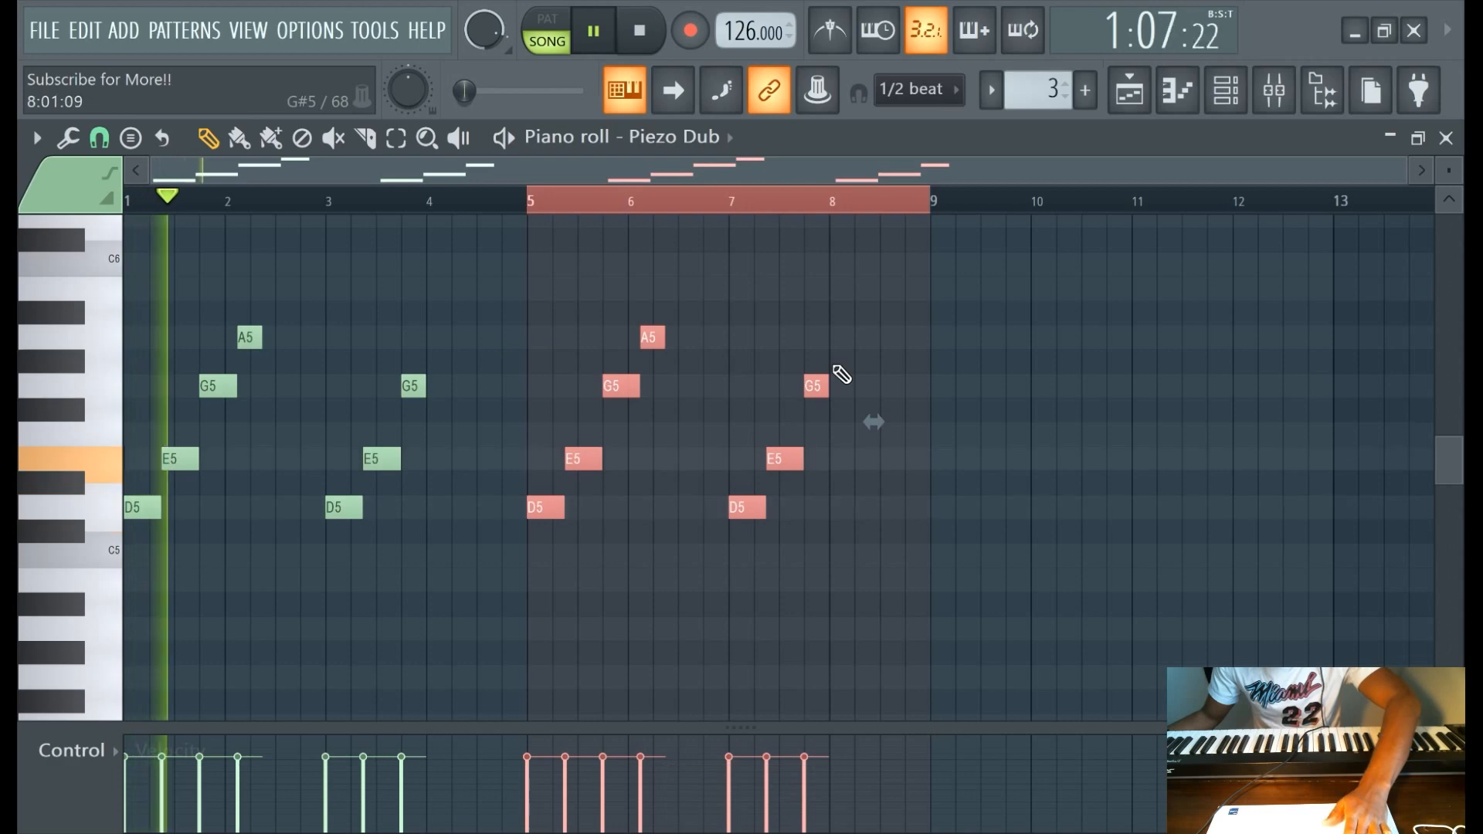
{"action": "key", "text": "ctrl+d"}
{"action": "key", "text": "ctrl+a"}
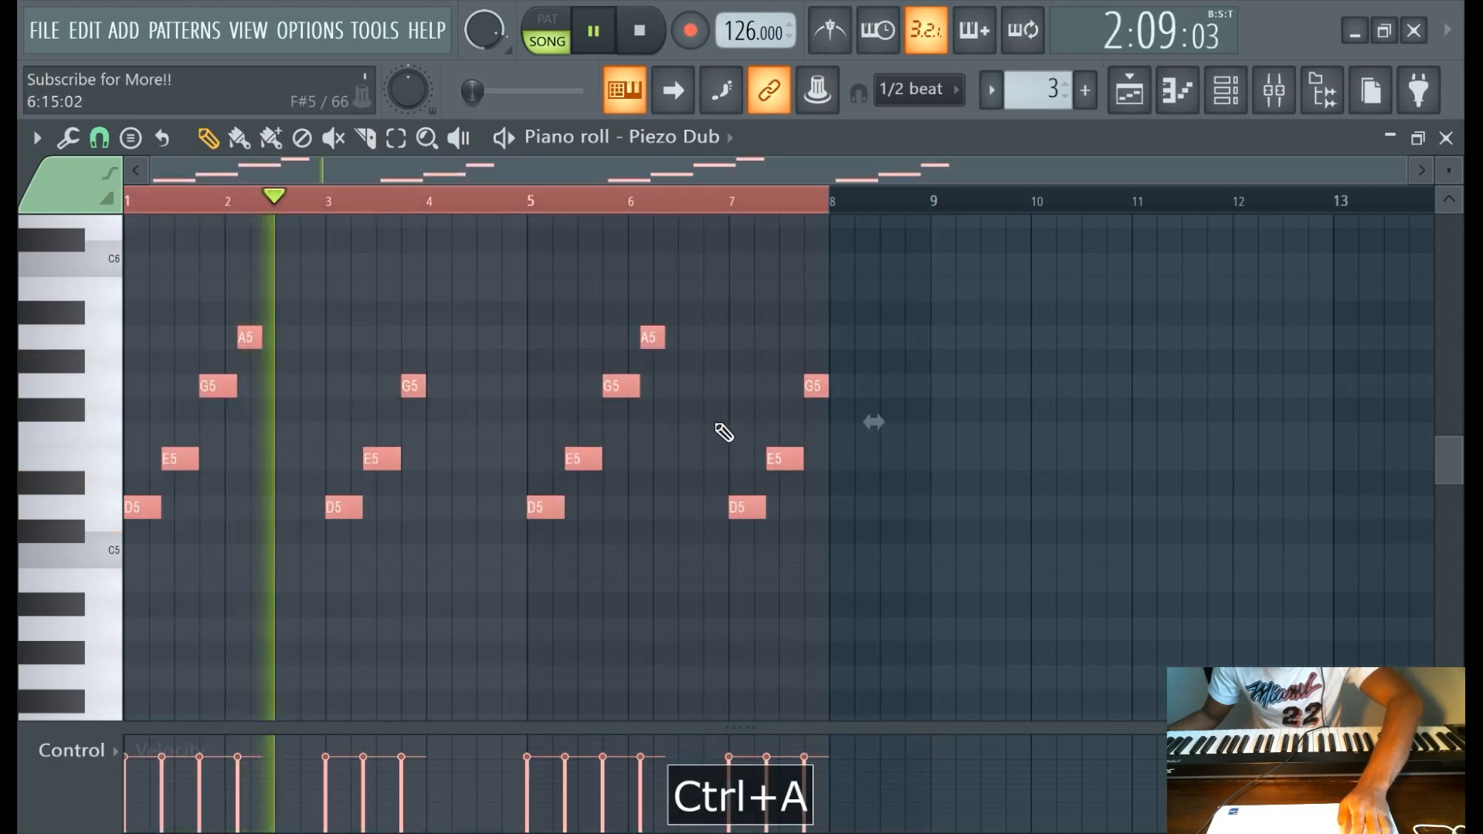
{"action": "scroll", "coordinate": [619, 490], "scroll_direction": "up", "scroll_amount": 3}
{"action": "scroll", "coordinate": [595, 500], "scroll_direction": "up", "scroll_amount": 4}
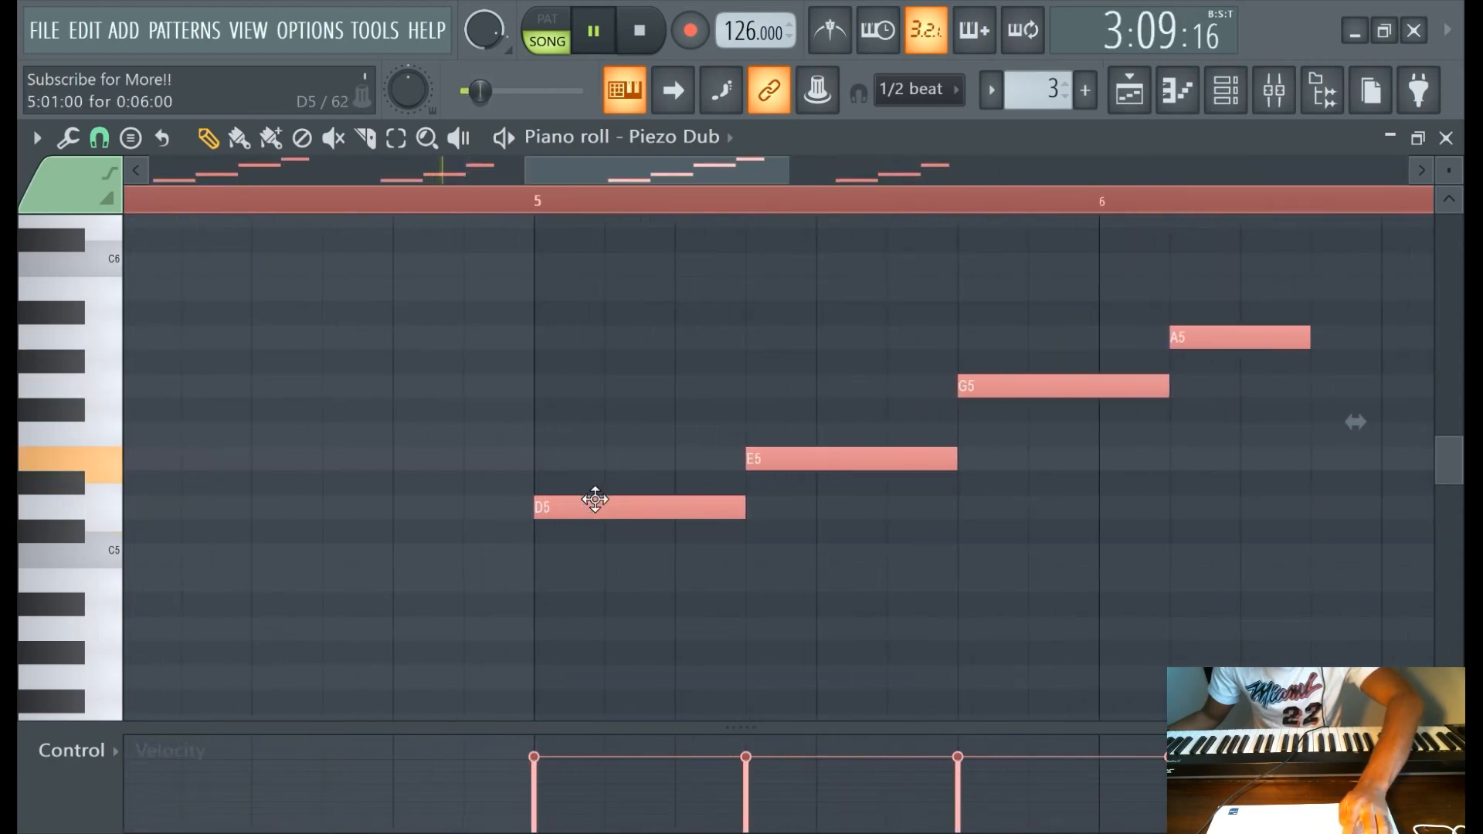
{"action": "scroll", "coordinate": [538, 459], "scroll_direction": "down", "scroll_amount": 7}
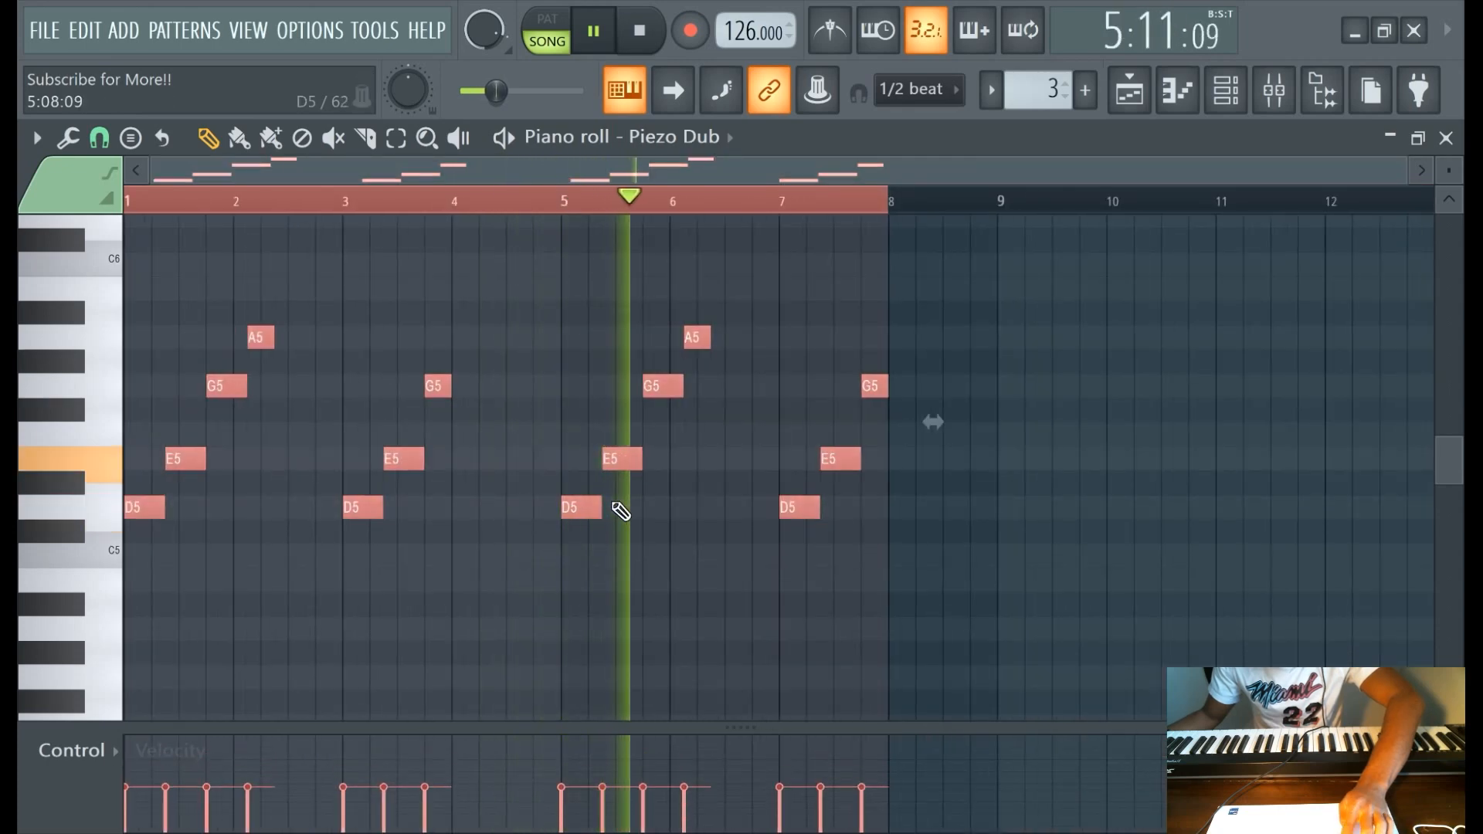
Add an E5 note at the start of bar 8, directly after the last G5.
{"action": "key", "text": "ctrl+d"}
{"action": "scroll", "coordinate": [740, 350], "scroll_direction": "up", "scroll_amount": 5}
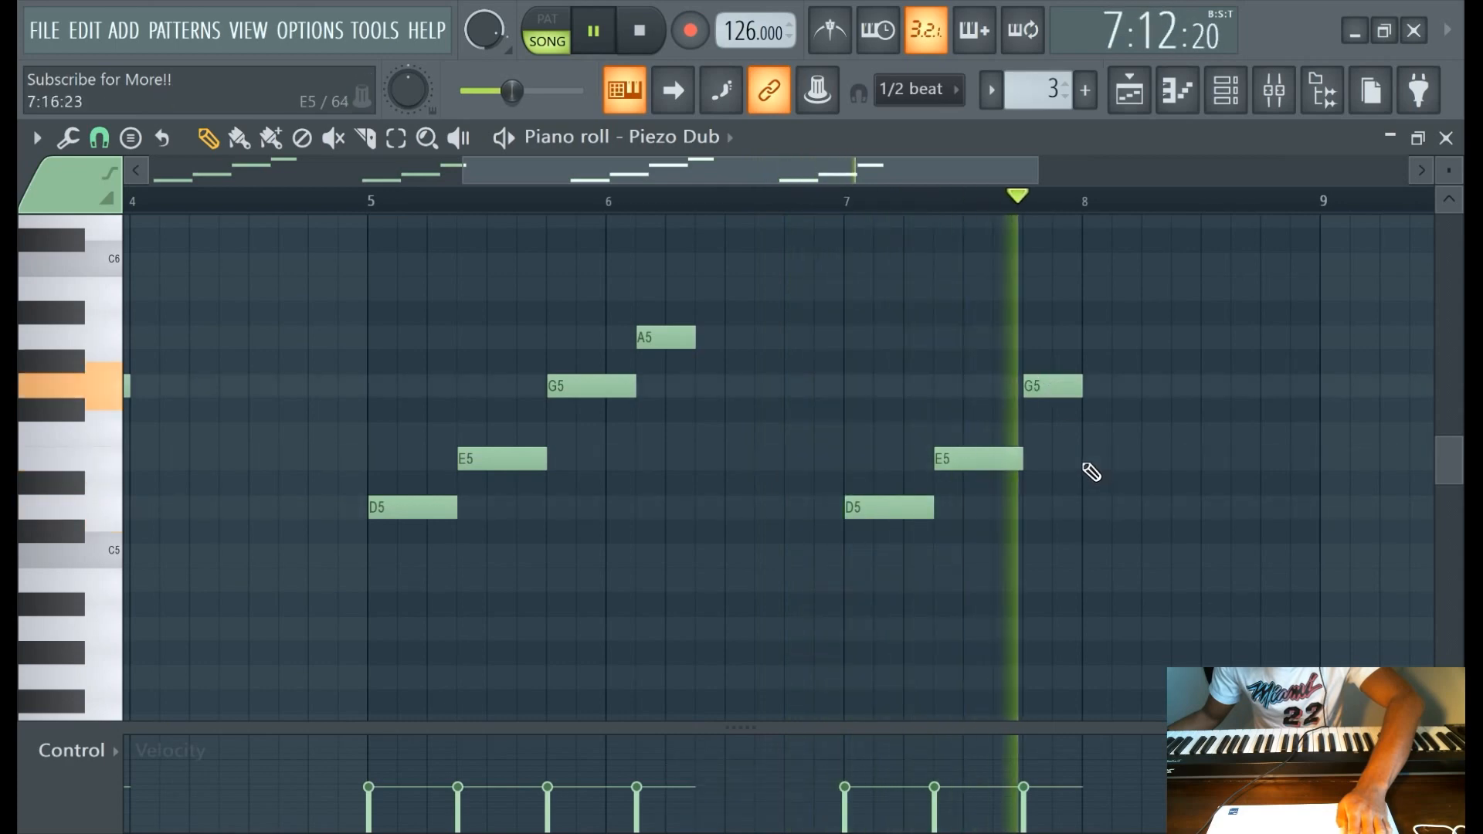
{"action": "left_click", "coordinate": [1100, 460]}
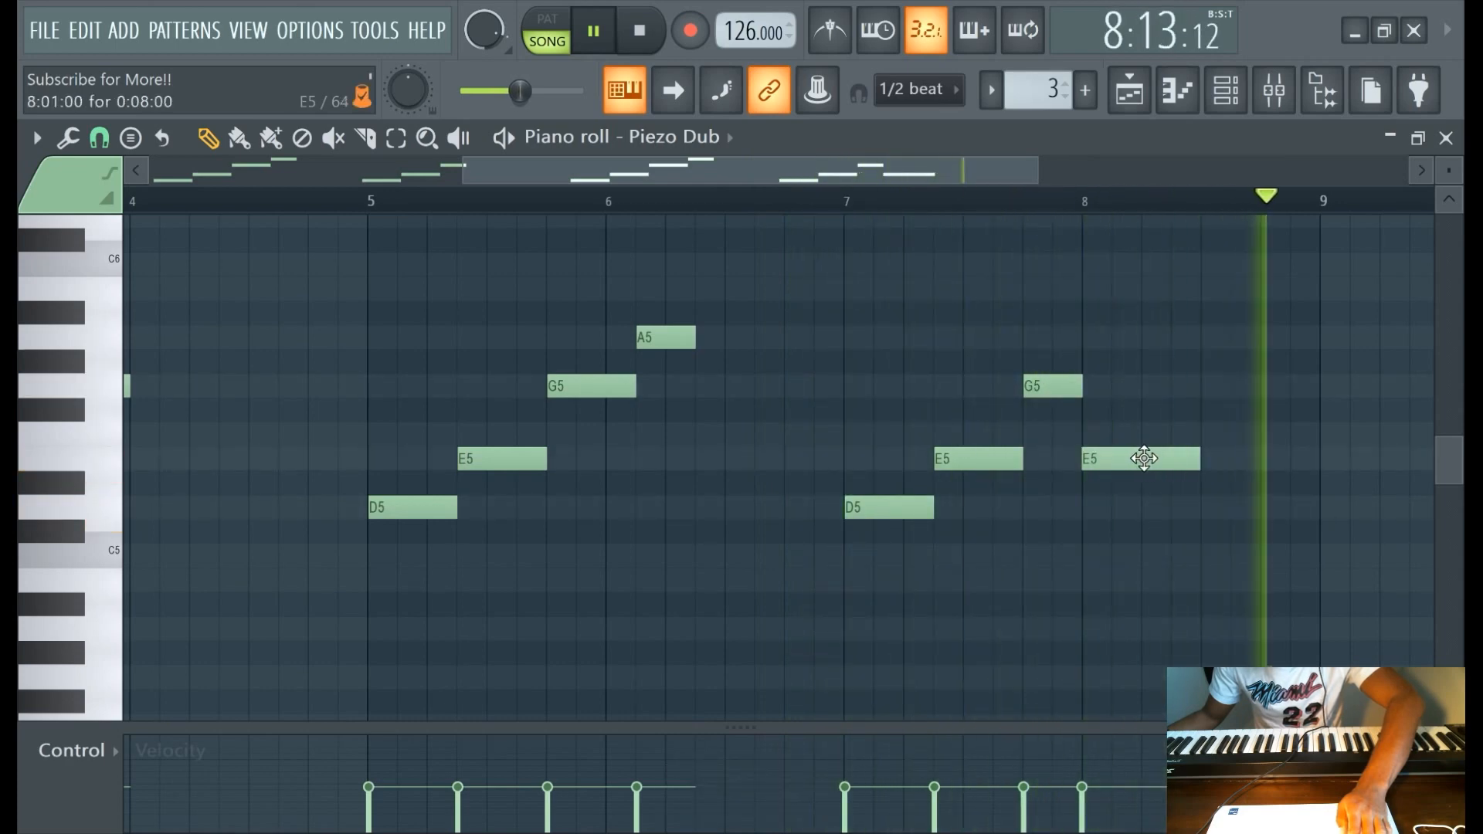
{"action": "scroll", "coordinate": [1081, 247], "scroll_direction": "down", "scroll_amount": 5}
Repeat the Pattern 3 clip on Track 4 from bar 9 and place a clip of new Pattern 4 at bar 1 of Track 5.
{"action": "left_click", "coordinate": [1129, 90]}
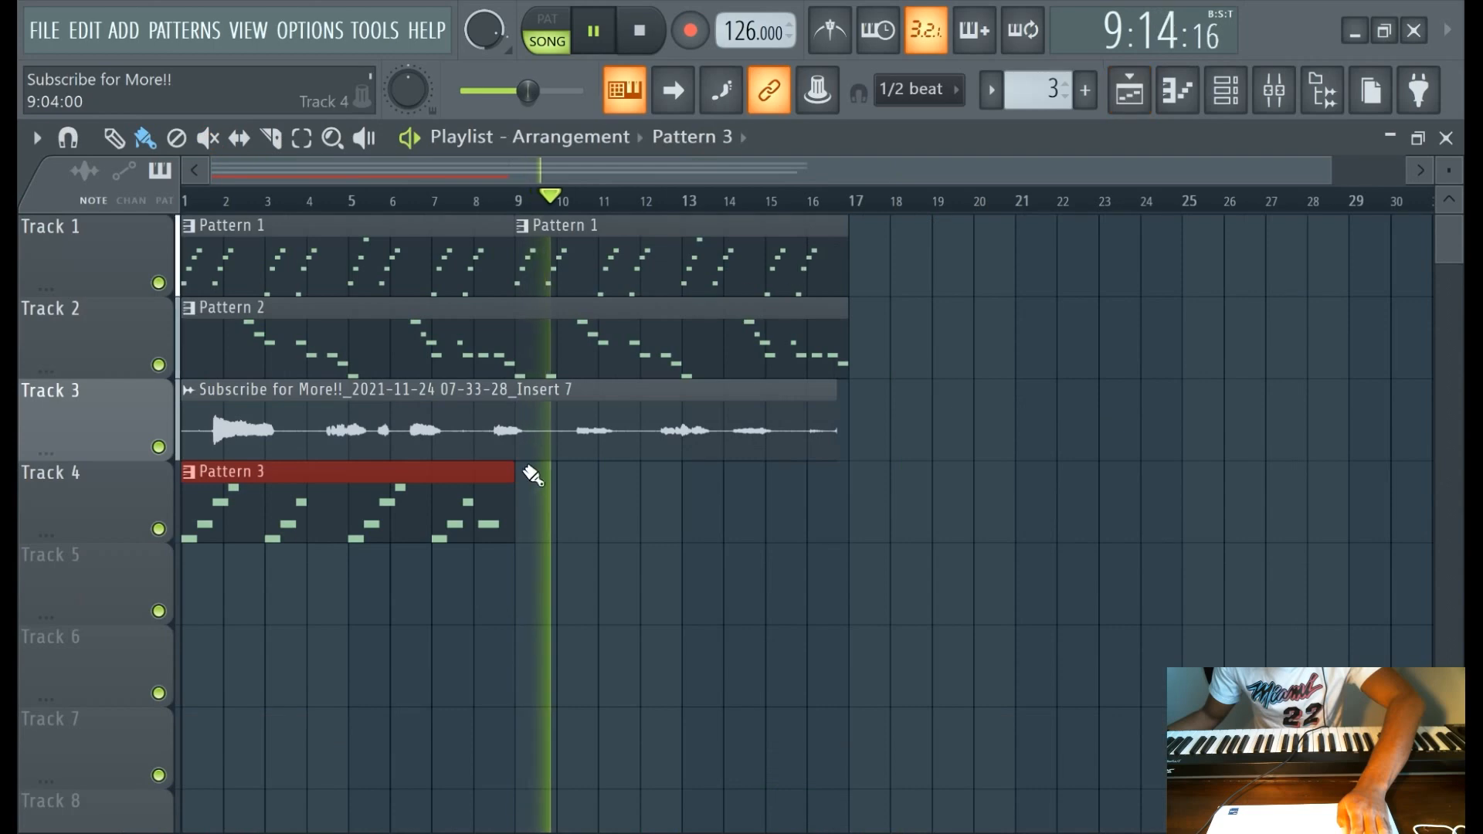
{"action": "key", "text": "ctrl+b"}
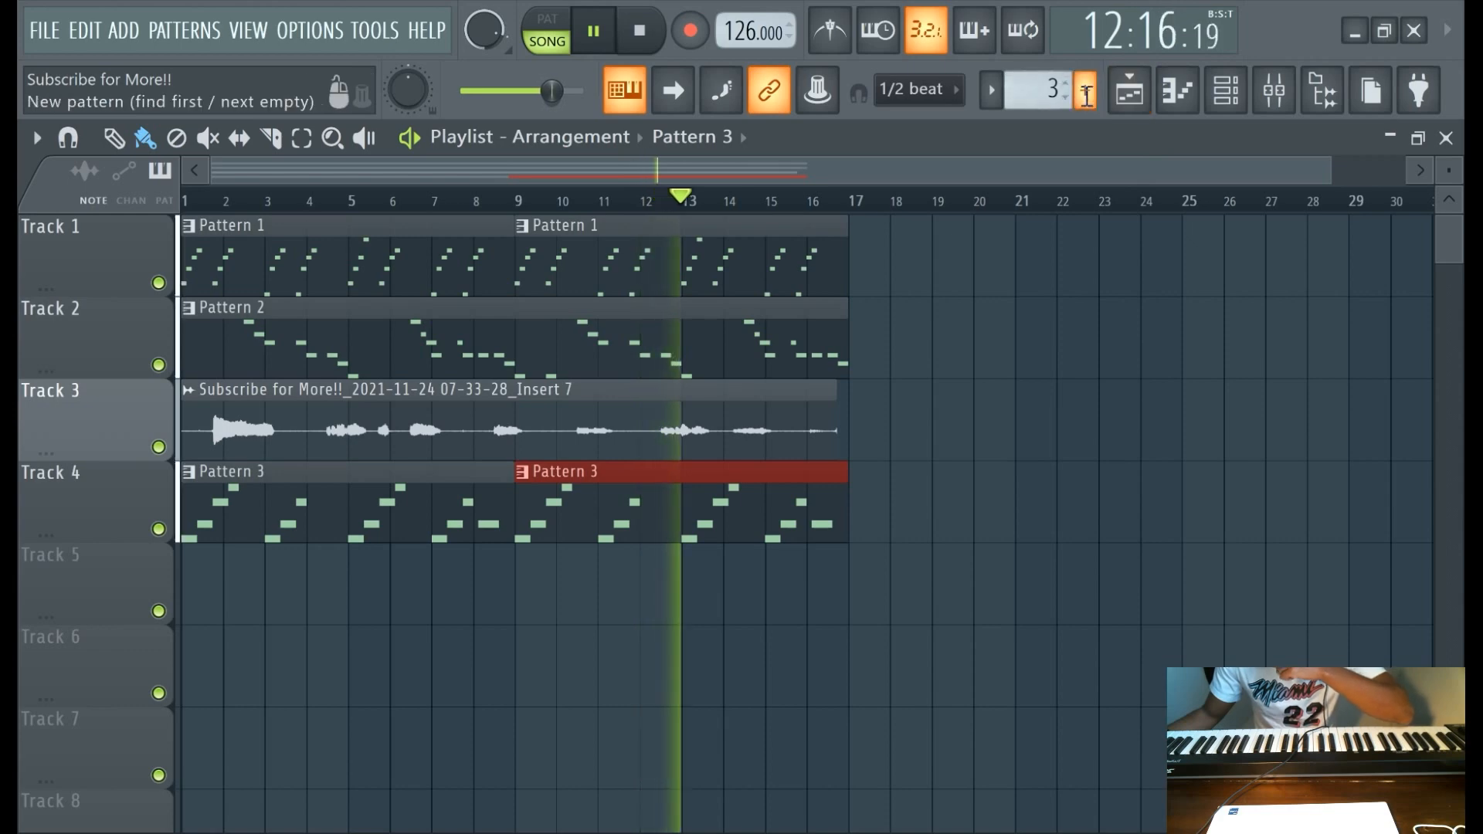
{"action": "left_click", "coordinate": [1085, 90]}
{"action": "key", "text": "Return"}
{"action": "left_click", "coordinate": [229, 589]}
{"action": "left_click_drag", "start_coordinate": [229, 590], "coordinate": [59, 587]}
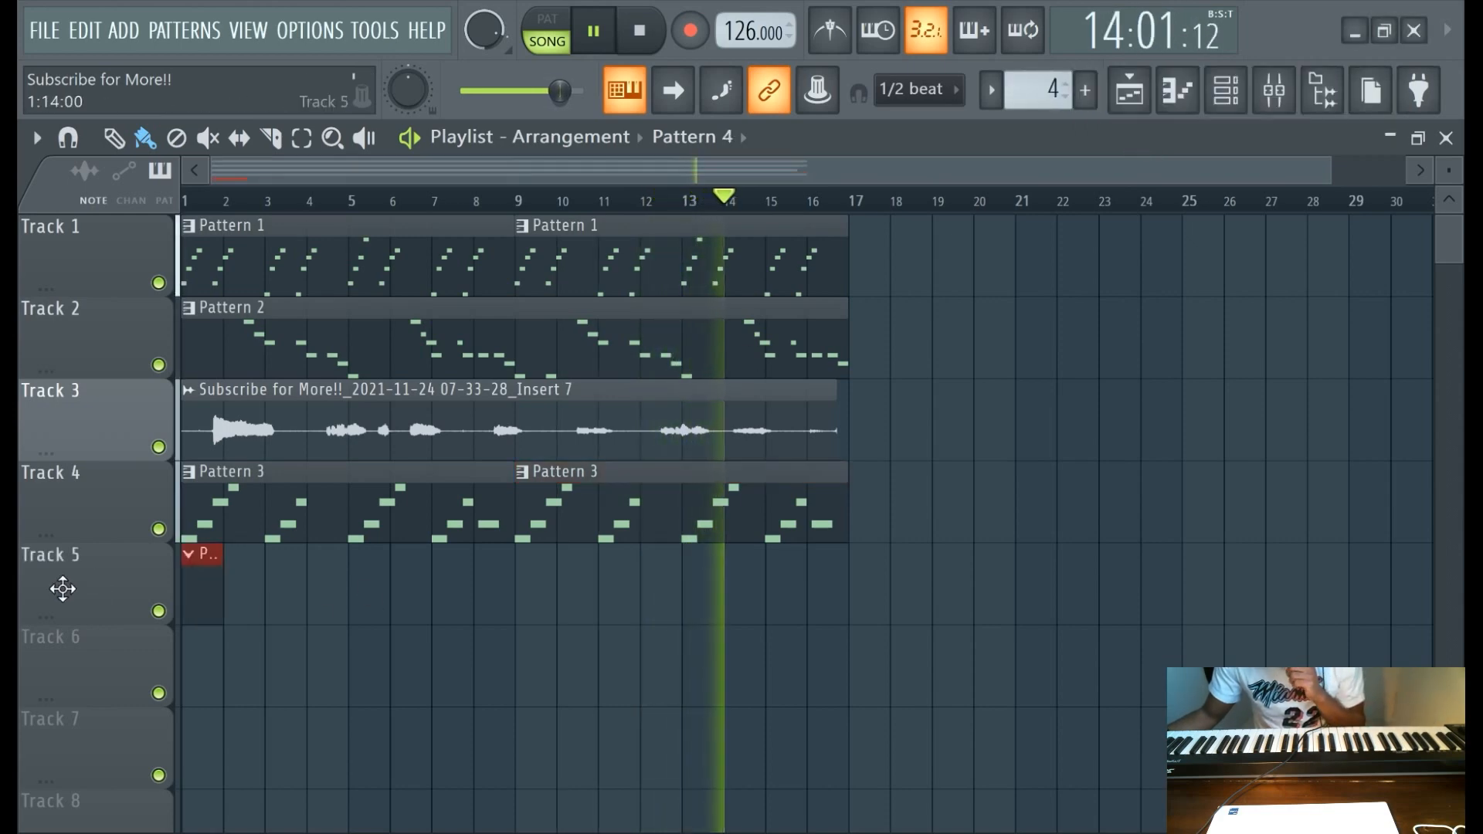
Load the Deep3 bass preset into the Violin ensemble 2 Sytrus channel, try it out and stop playback.
{"action": "left_click", "coordinate": [1227, 90]}
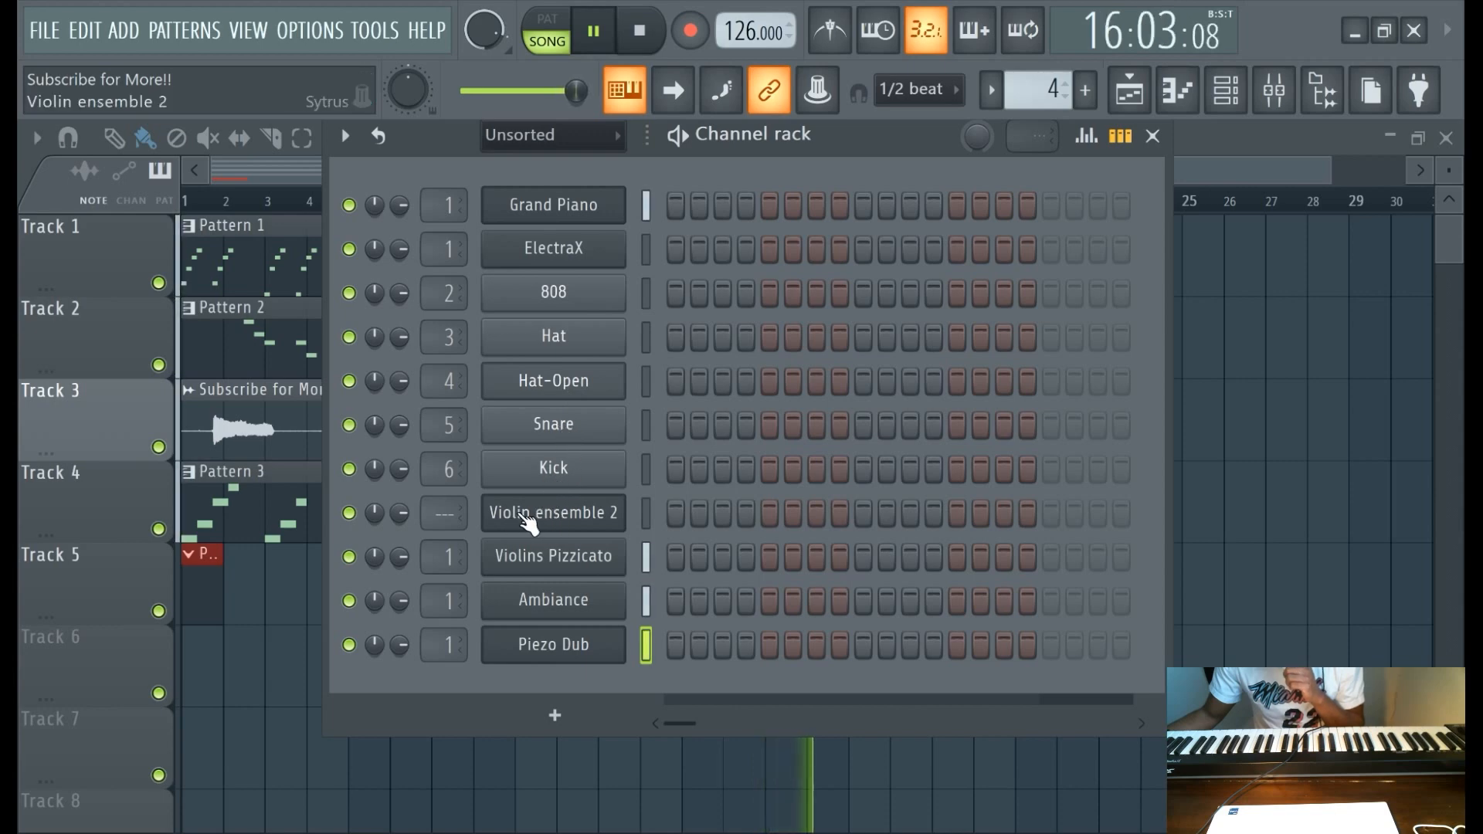
{"action": "left_click", "coordinate": [530, 516]}
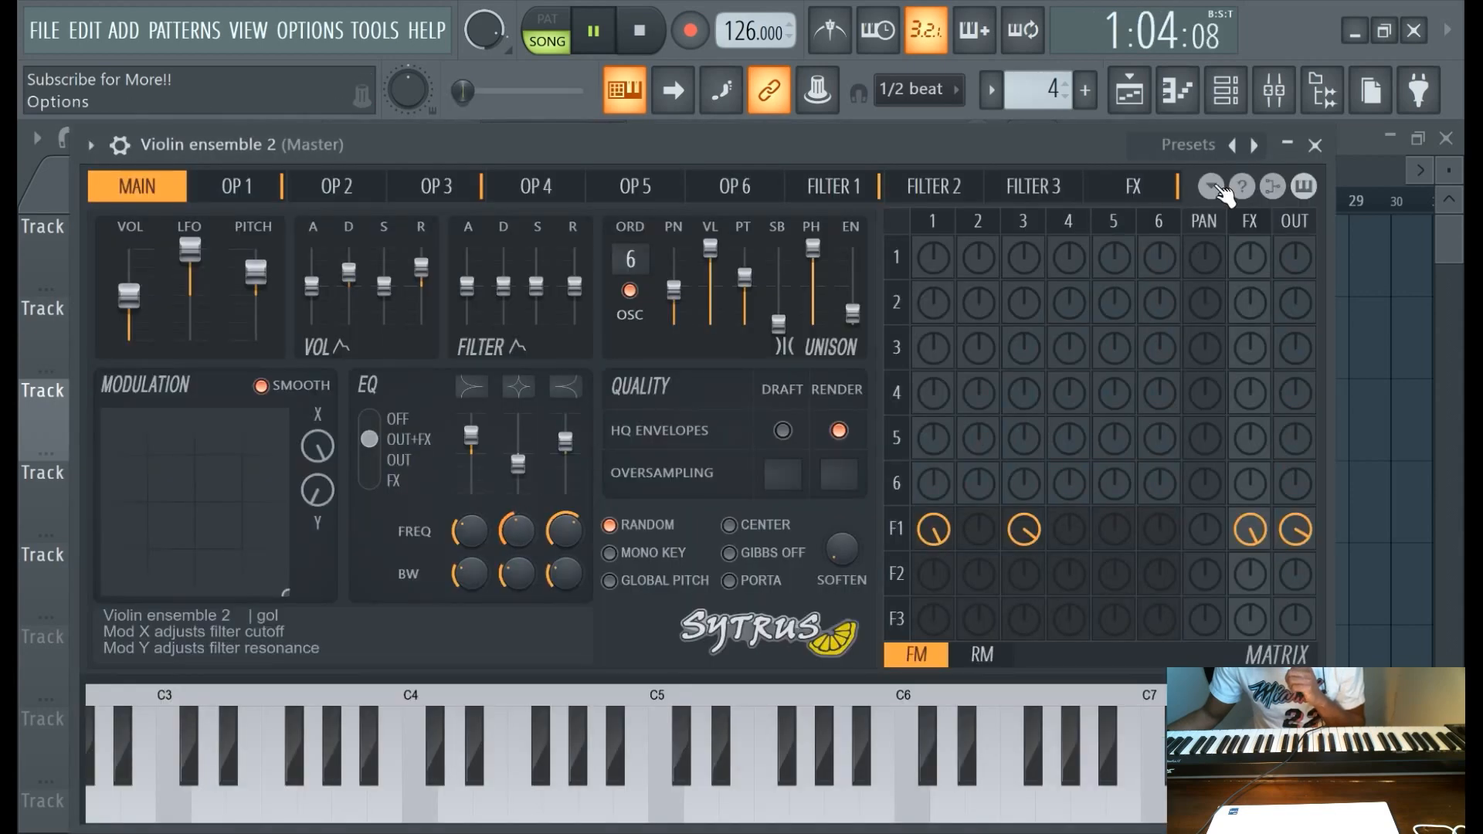
{"action": "left_click", "coordinate": [1182, 147]}
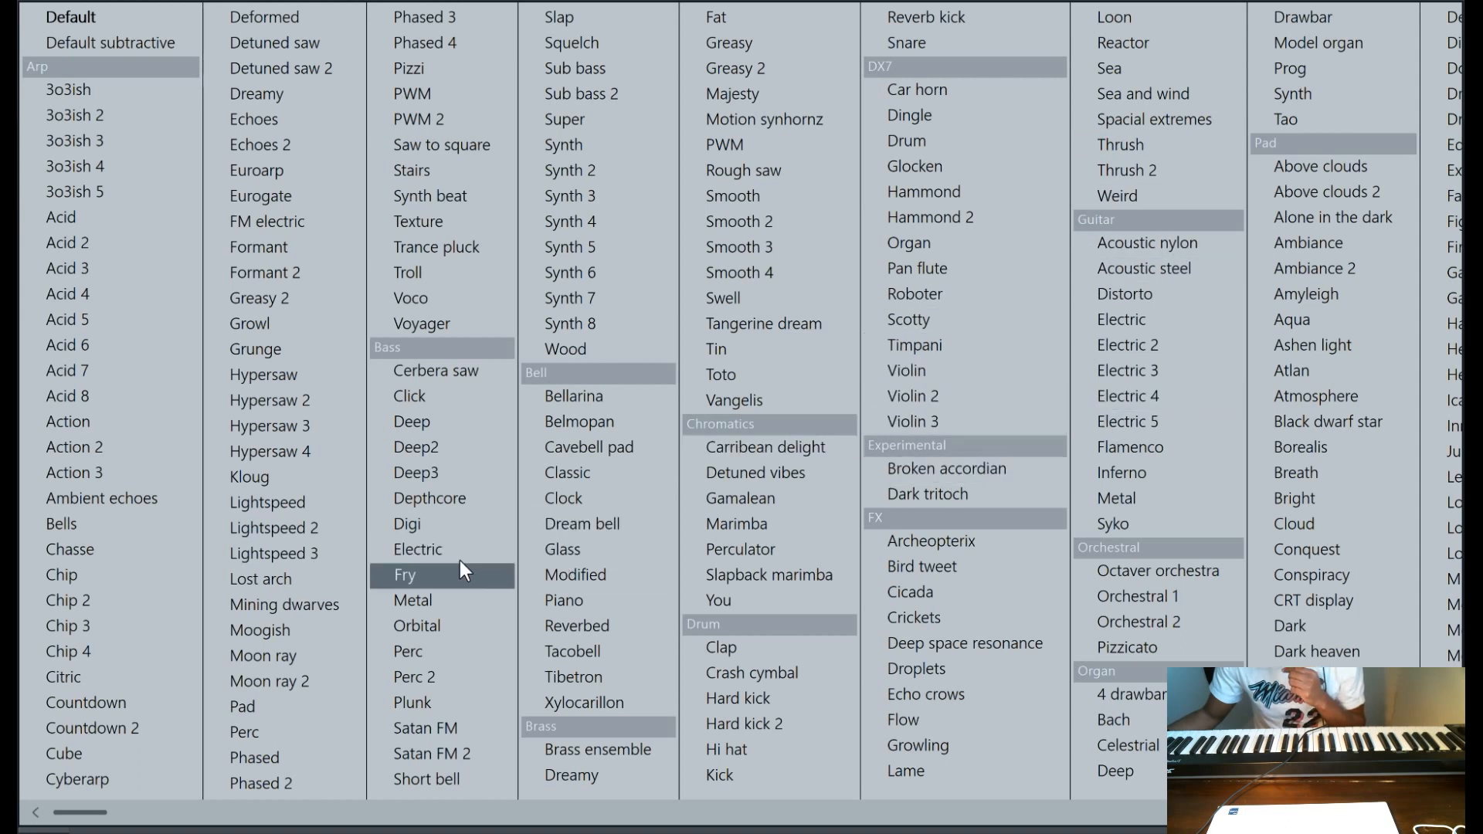
{"action": "left_click", "coordinate": [438, 470]}
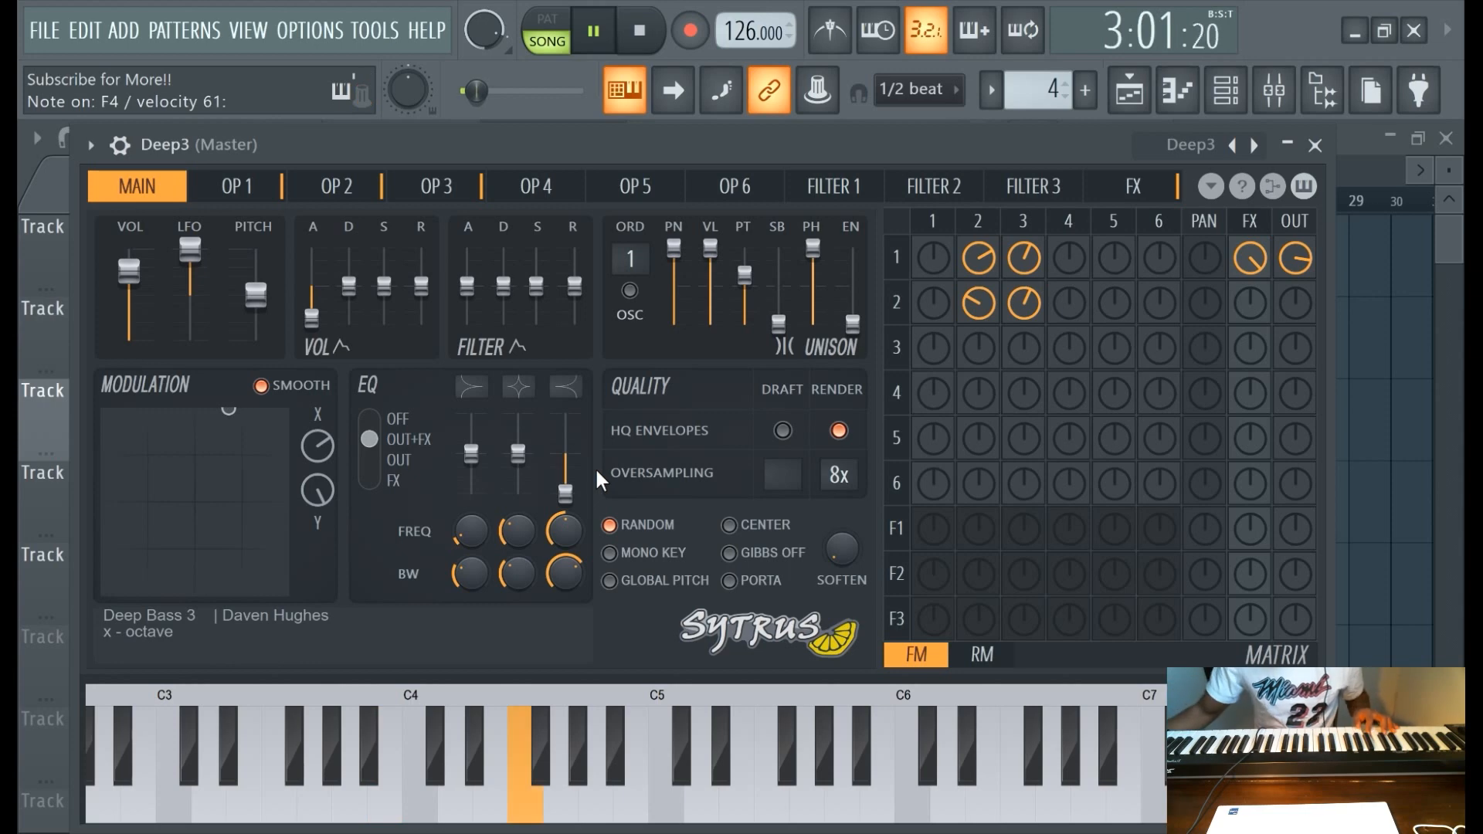
{"action": "left_click", "coordinate": [640, 45]}
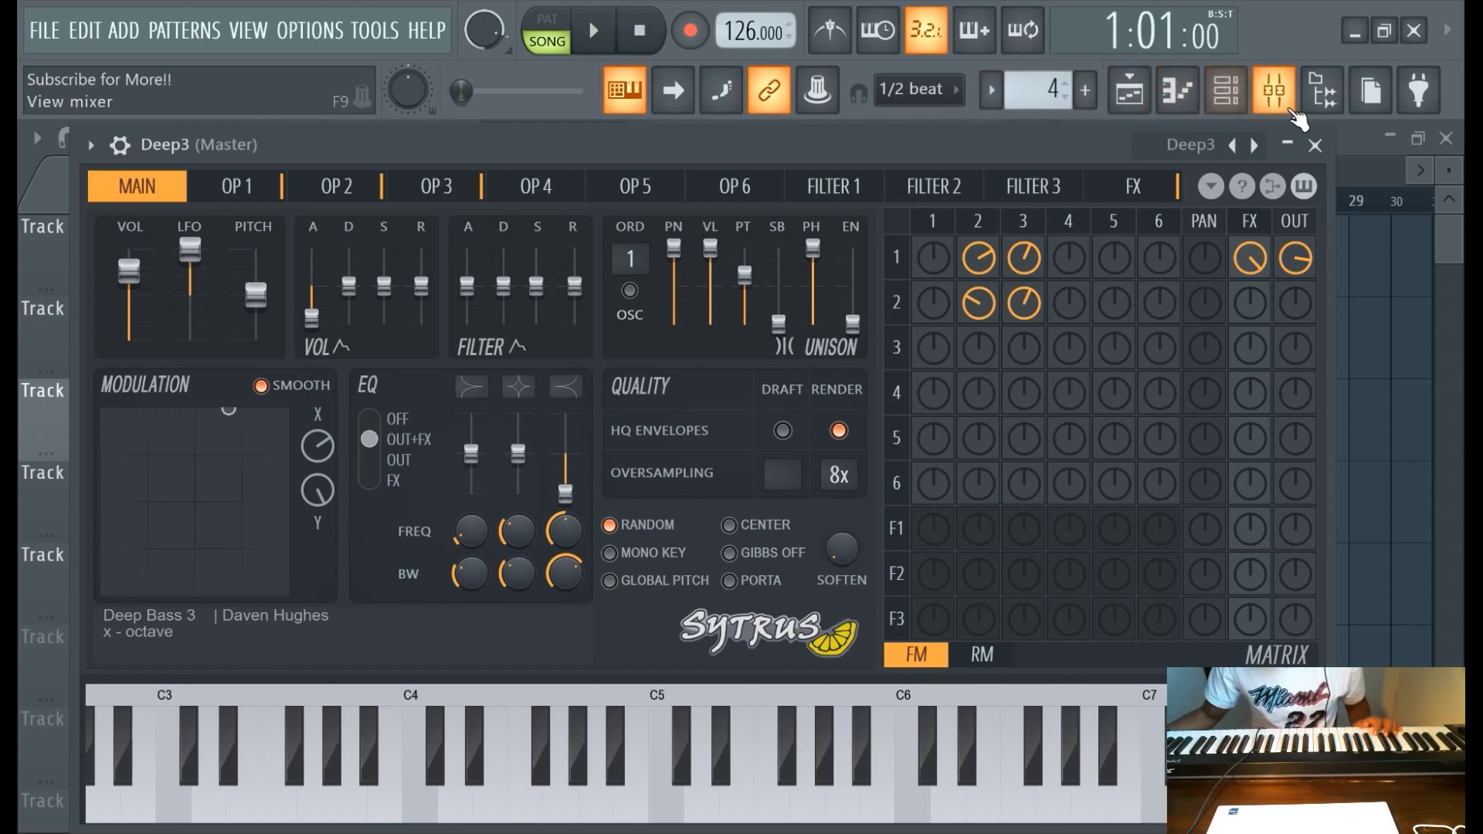
Enable Fruity parametric EQ 2 on the Melody mixer track and cut lows around 200 Hz and highs near 10 kHz during playback.
{"action": "left_click", "coordinate": [1283, 99]}
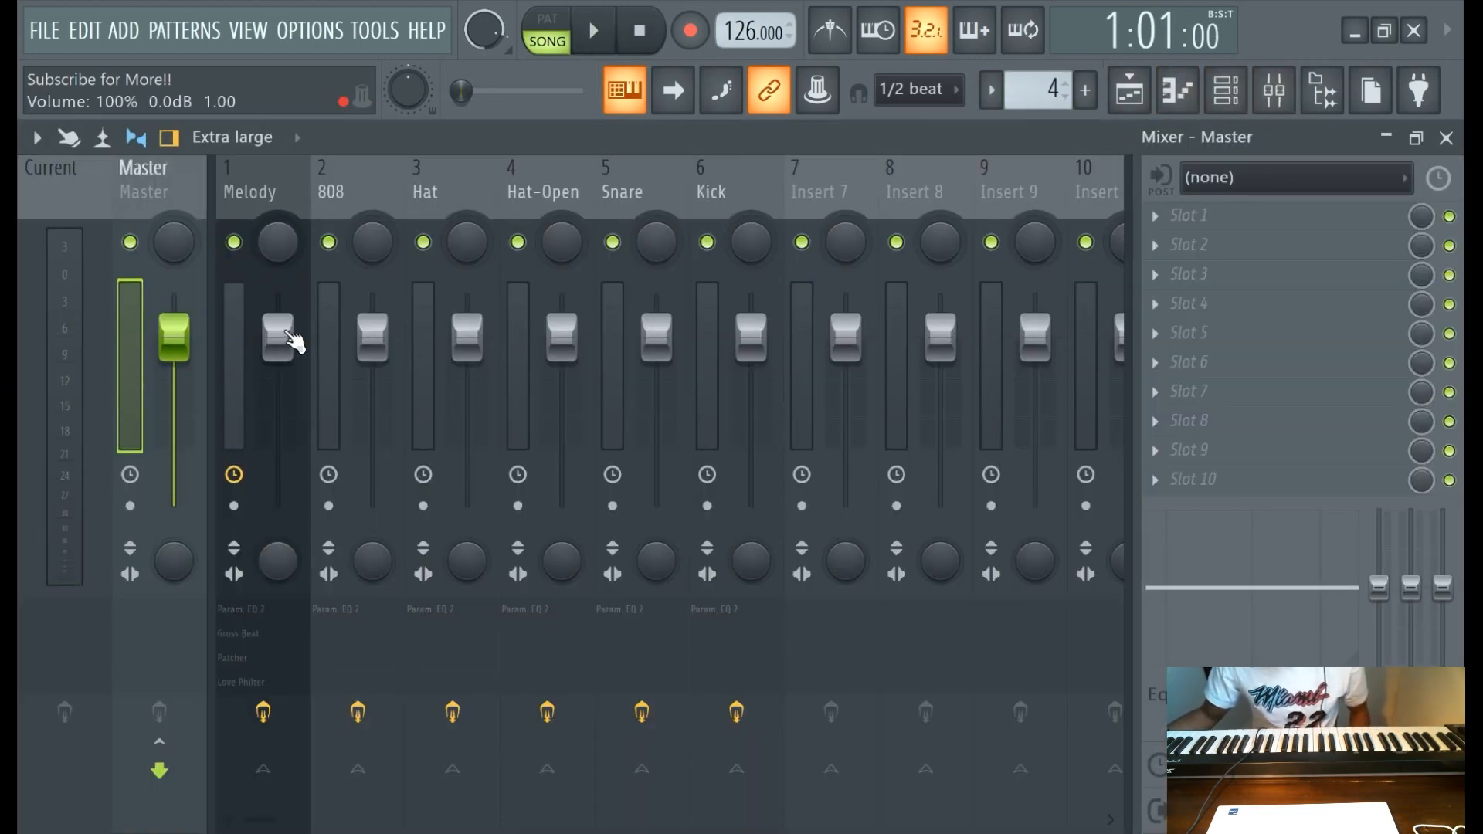
{"action": "left_click", "coordinate": [245, 345]}
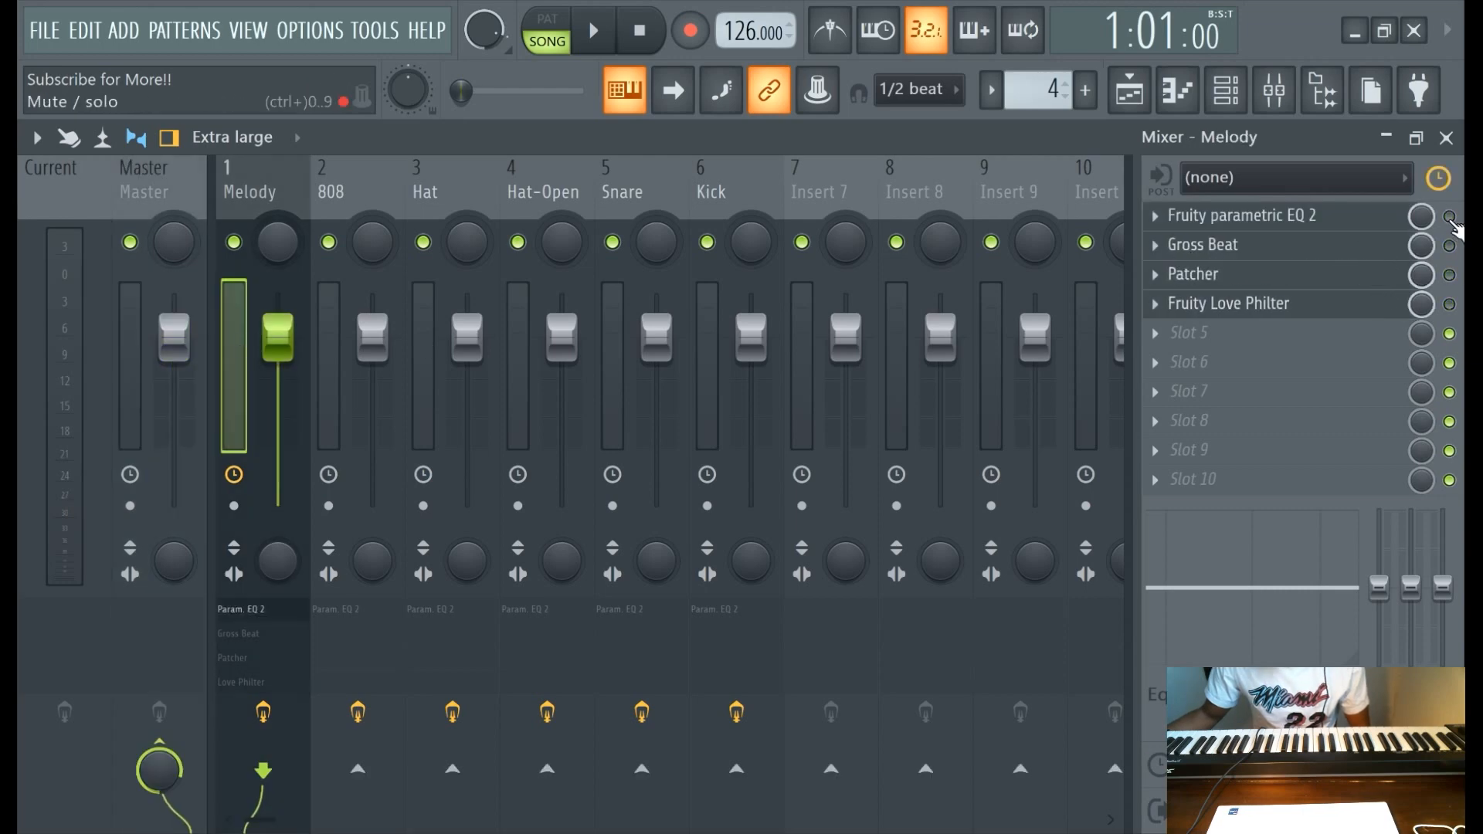
{"action": "left_click", "coordinate": [1262, 218]}
{"action": "key", "text": "space"}
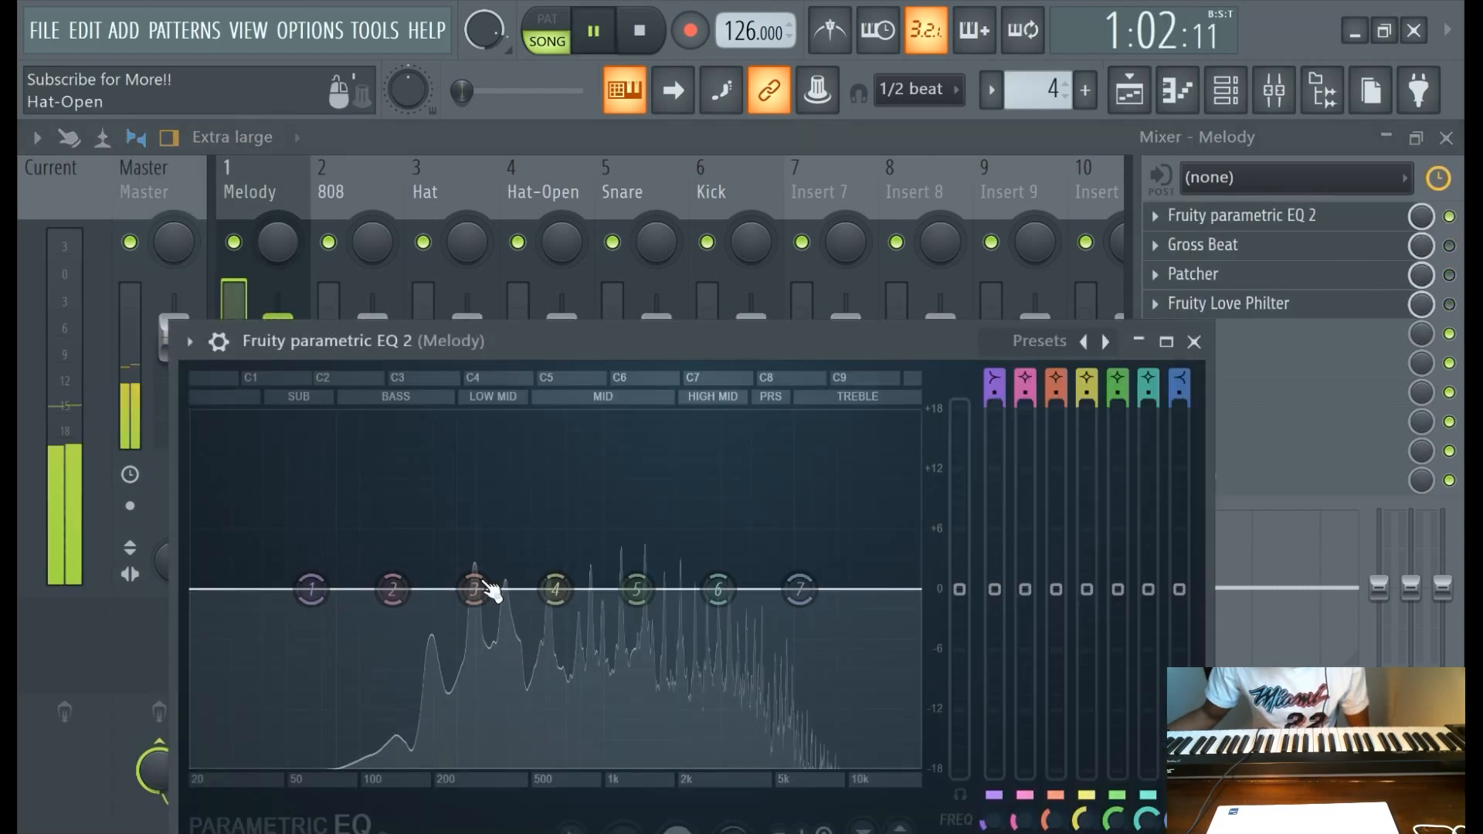
{"action": "left_click_drag", "start_coordinate": [311, 589], "coordinate": [447, 761]}
{"action": "left_click_drag", "start_coordinate": [799, 590], "coordinate": [853, 764]}
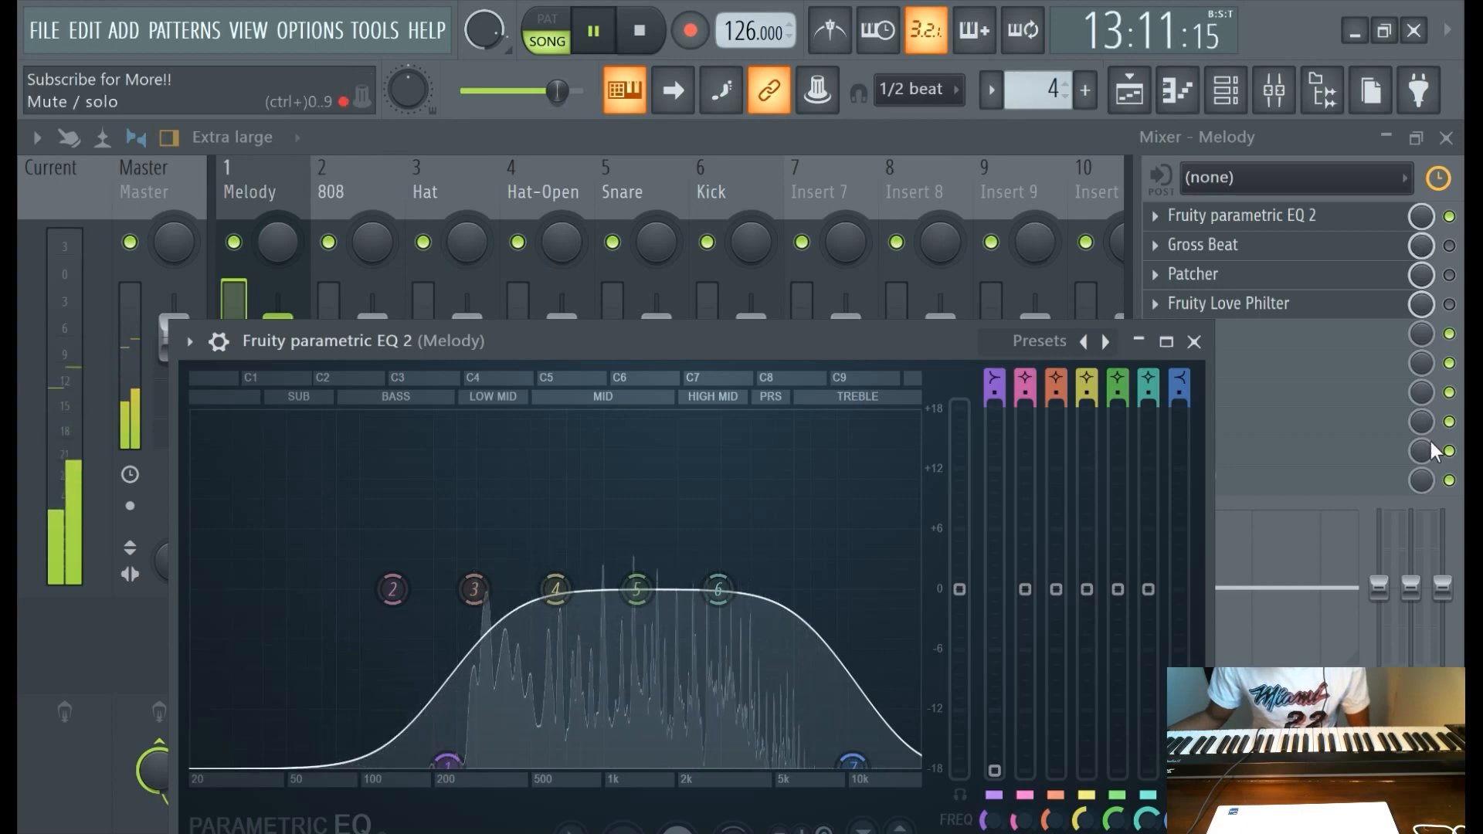
Mute the audio take on Track 3 and load Fruity Convolver into slot 5 of the Melody mixer track.
{"action": "left_click", "coordinate": [1274, 333]}
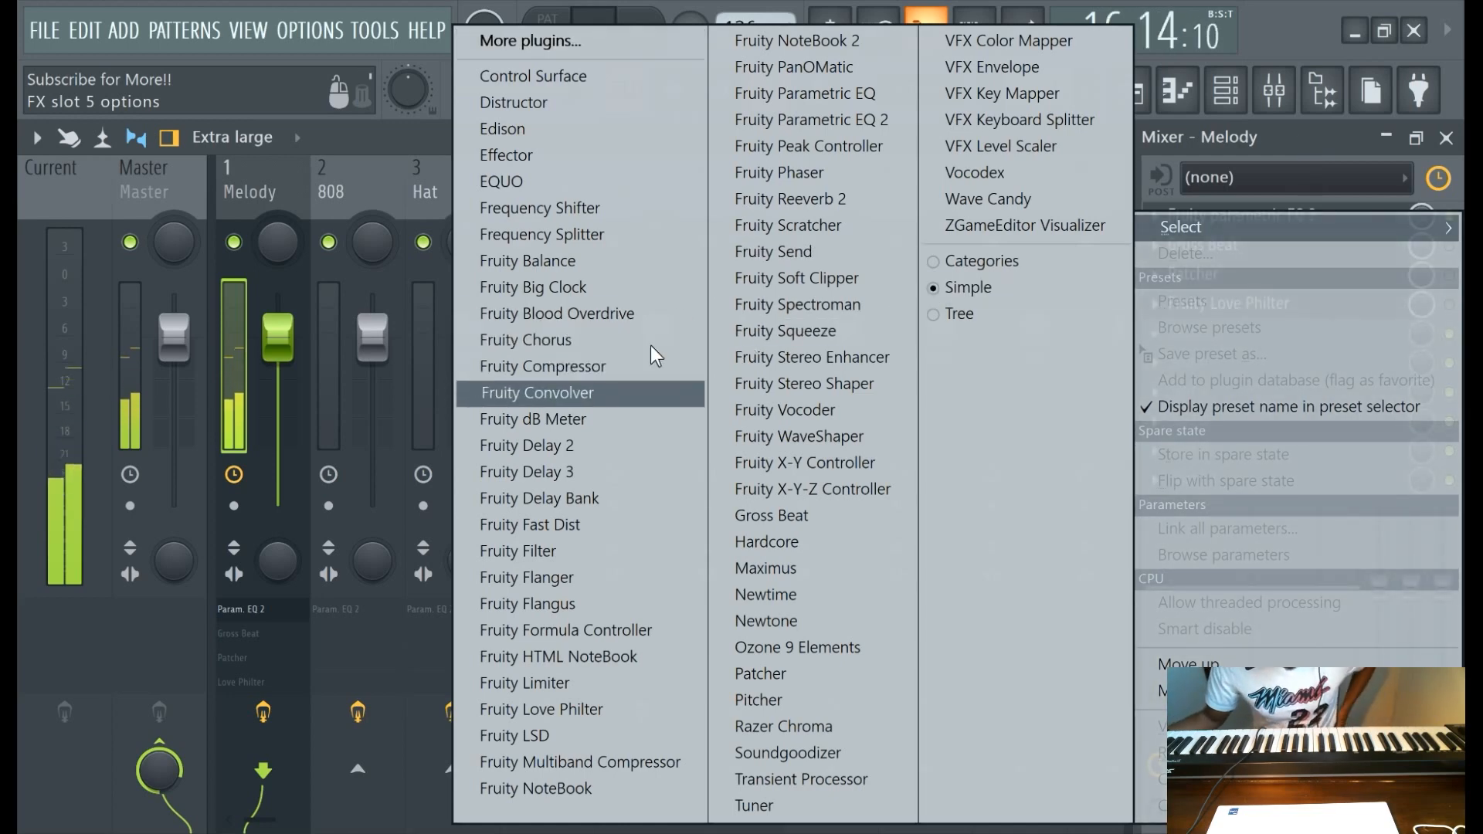
{"action": "left_click", "coordinate": [1275, 137]}
{"action": "left_click", "coordinate": [1130, 91]}
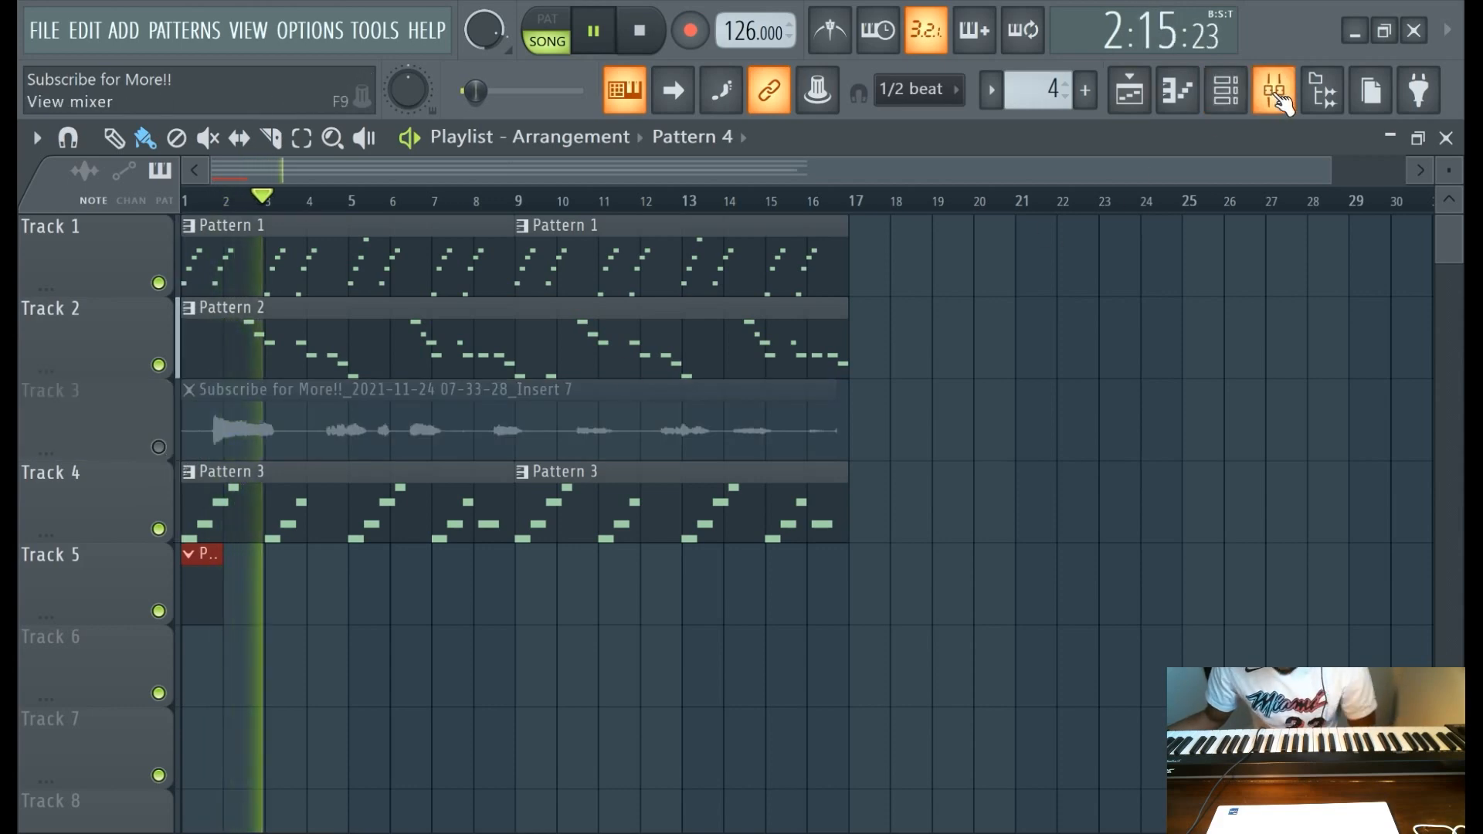
{"action": "left_click", "coordinate": [1275, 90]}
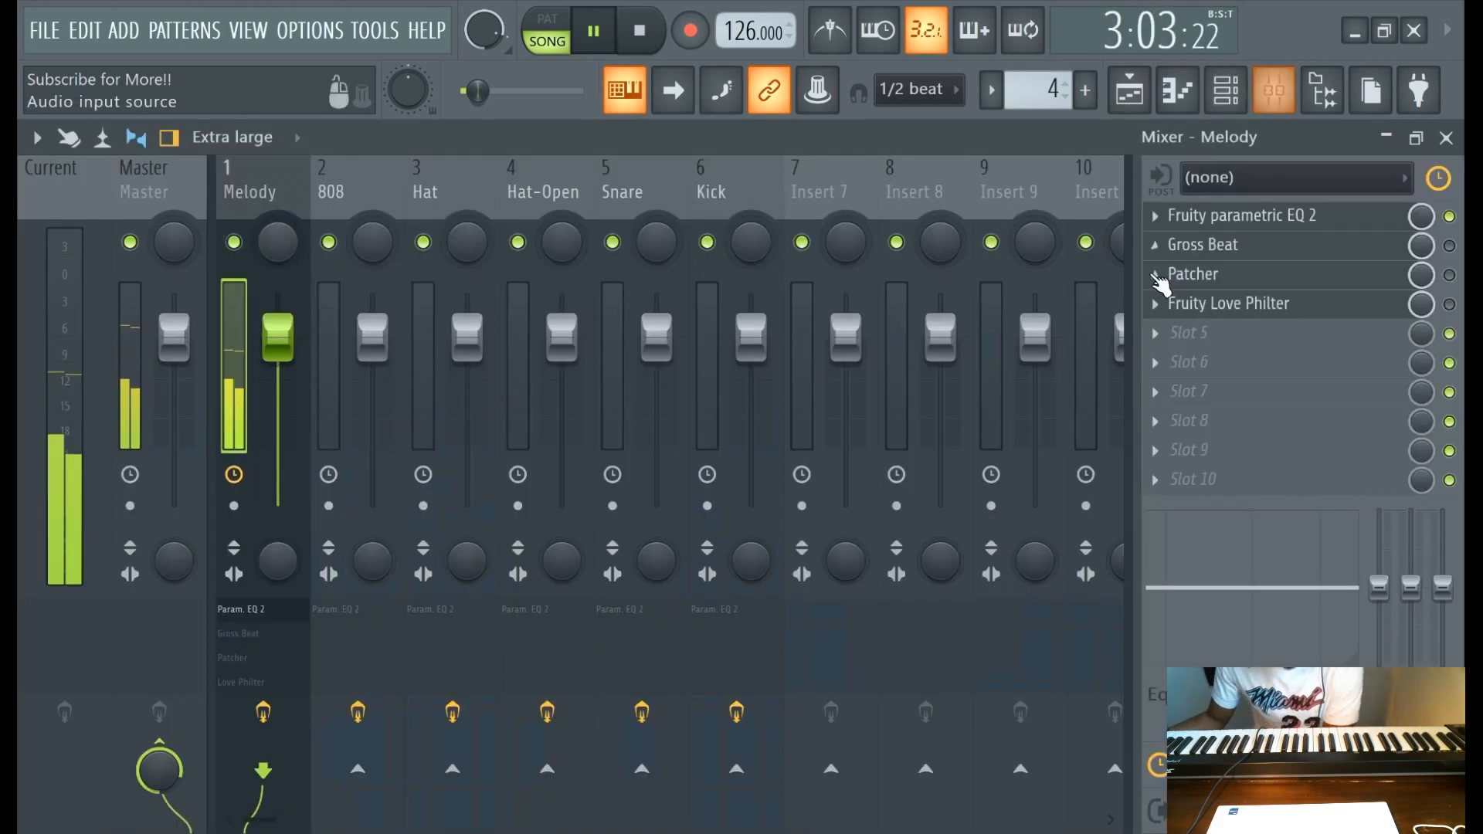
{"action": "left_click", "coordinate": [1223, 332]}
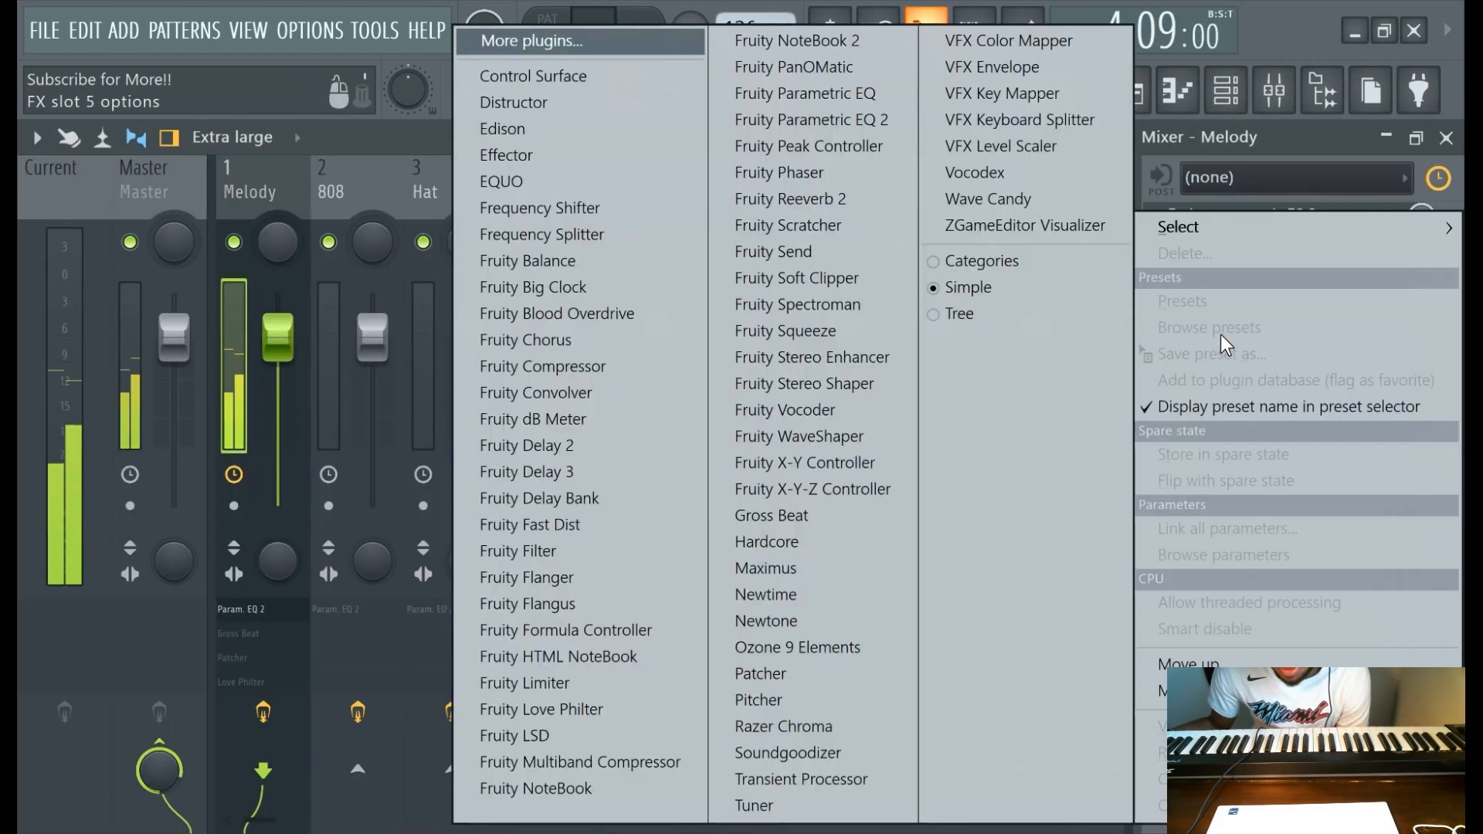
{"action": "left_click", "coordinate": [598, 403]}
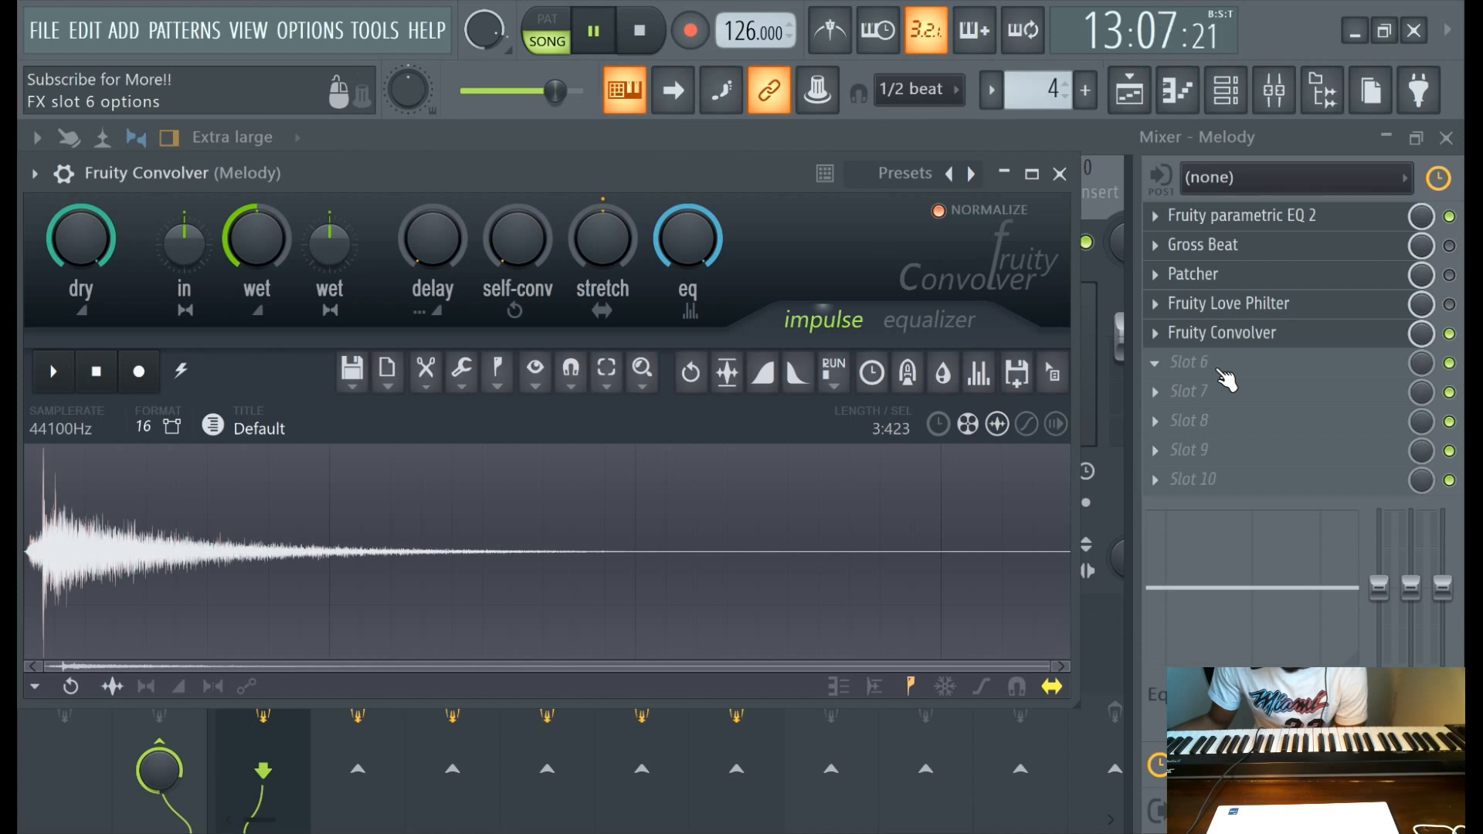
Raise the channel volume of Violins Pizzicato to 84%.
{"action": "left_click", "coordinate": [1226, 91]}
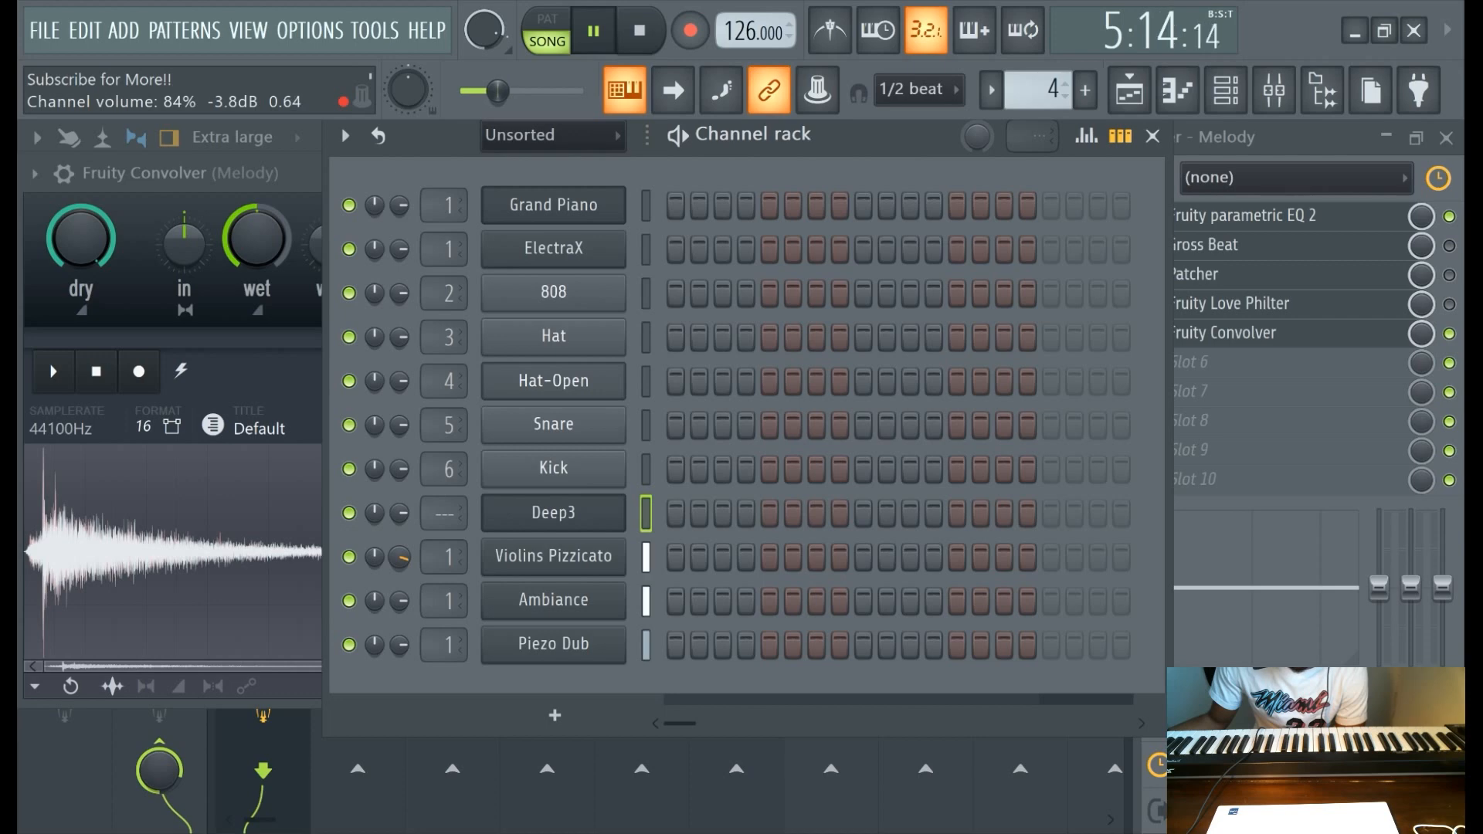
{"action": "left_click", "coordinate": [1341, 145]}
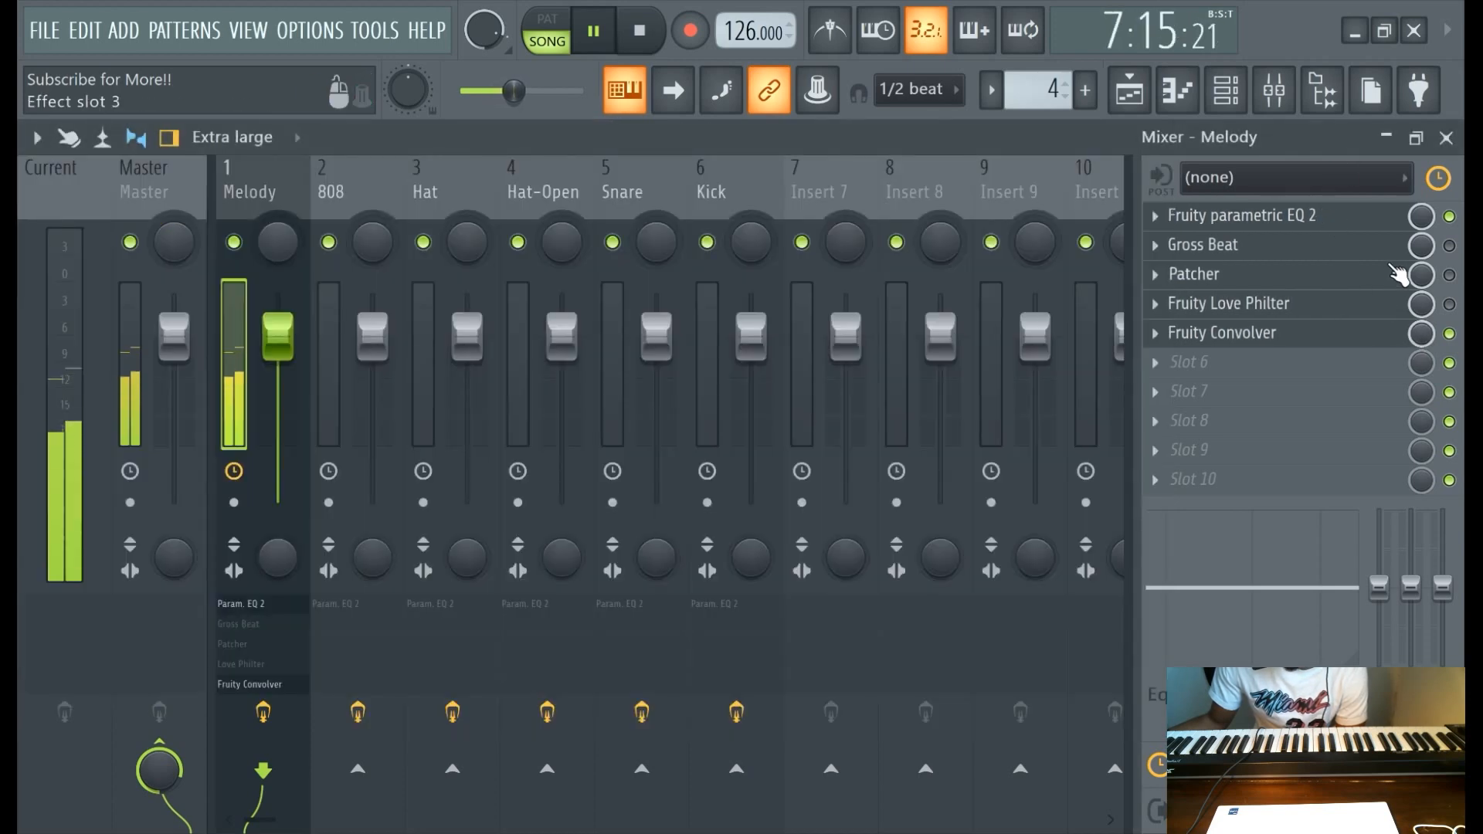
Load Fruity Limiter into slot 6 of the Melody track and lower its ceiling until it limits the melody's peaks.
{"action": "left_click", "coordinate": [1230, 363]}
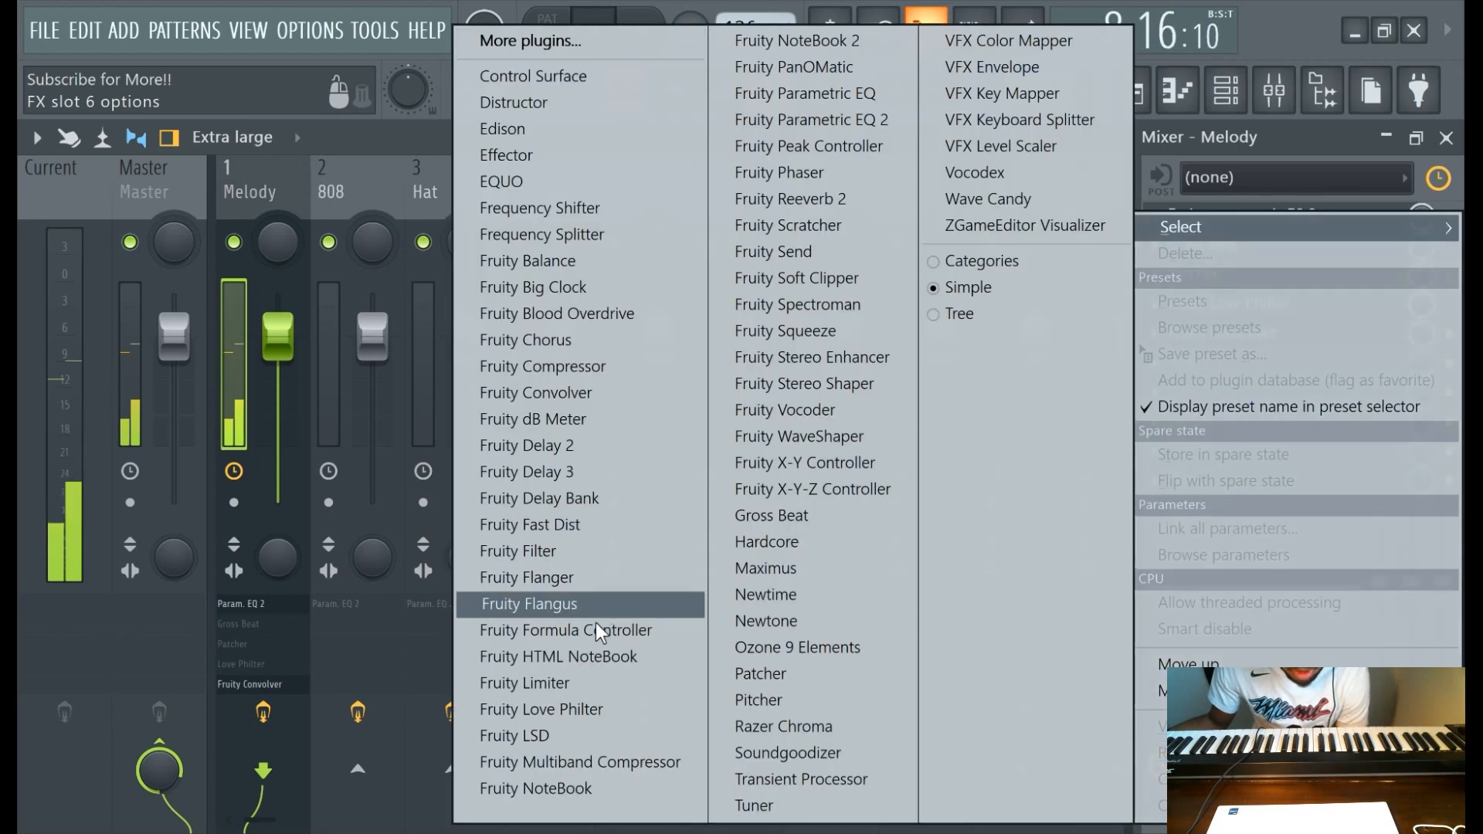
{"action": "left_click", "coordinate": [525, 683]}
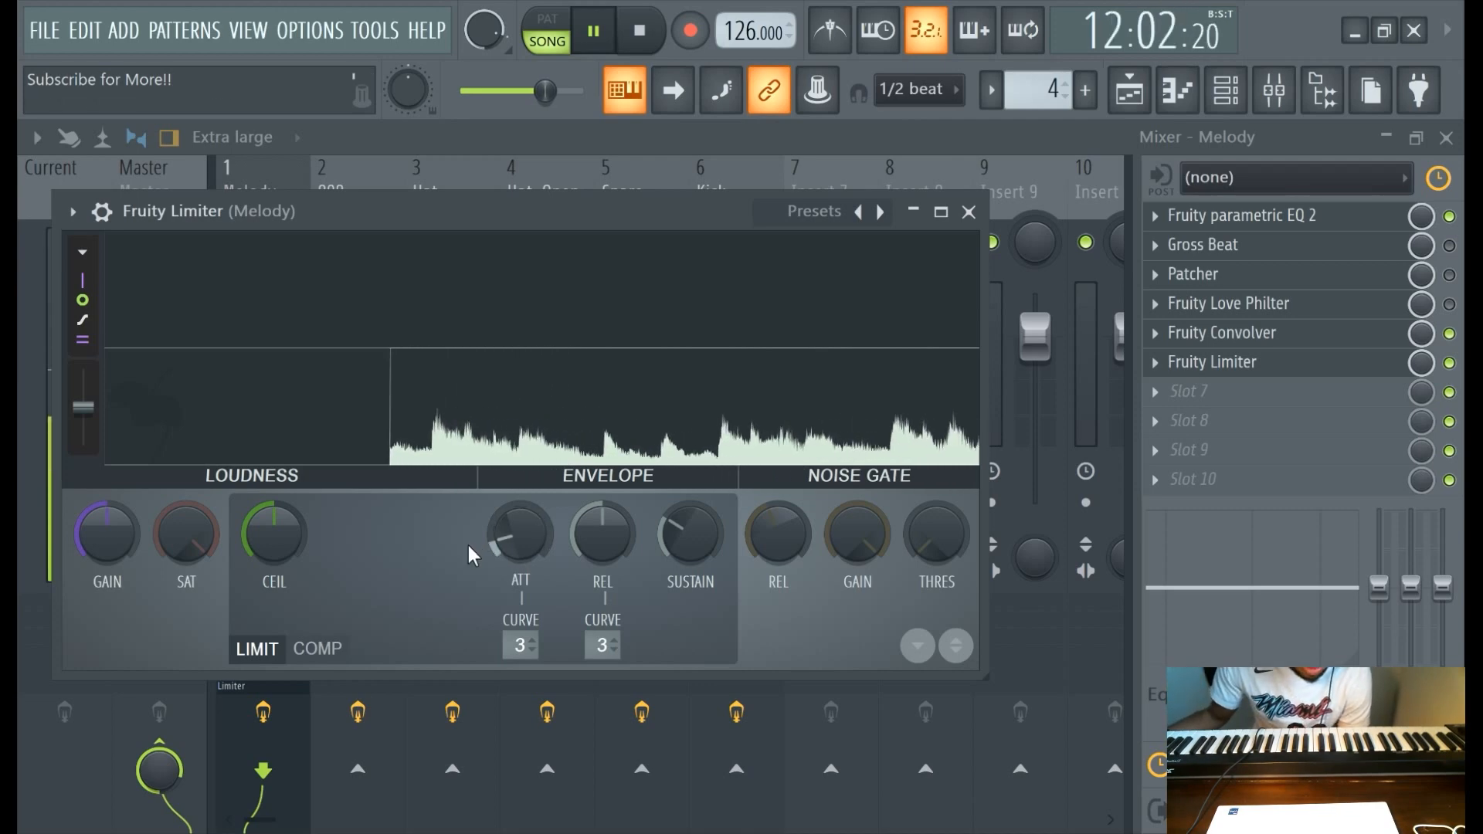
{"action": "left_click_drag", "start_coordinate": [284, 544], "coordinate": [284, 571]}
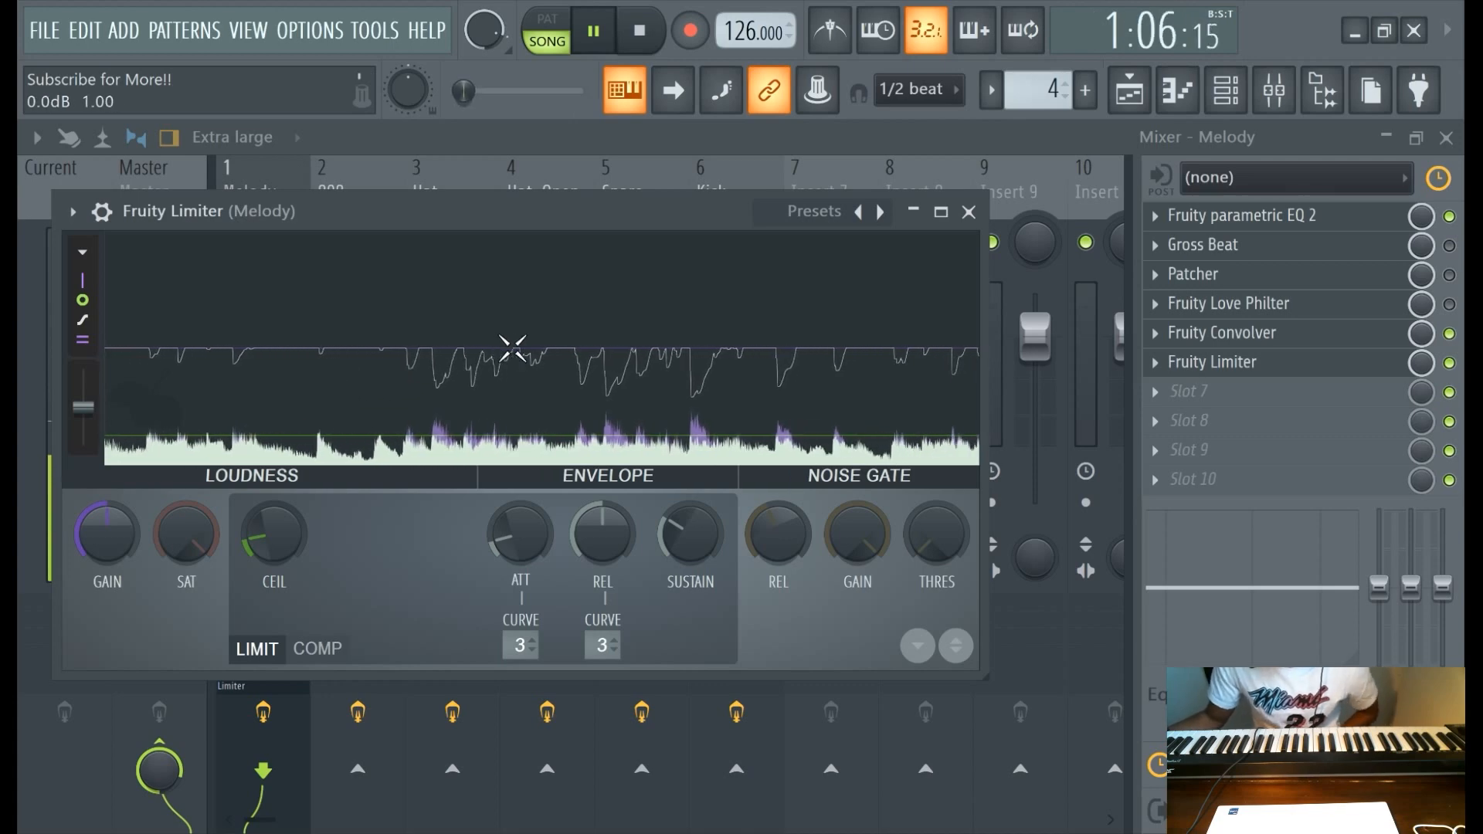
{"action": "left_click_drag", "start_coordinate": [276, 523], "coordinate": [277, 523]}
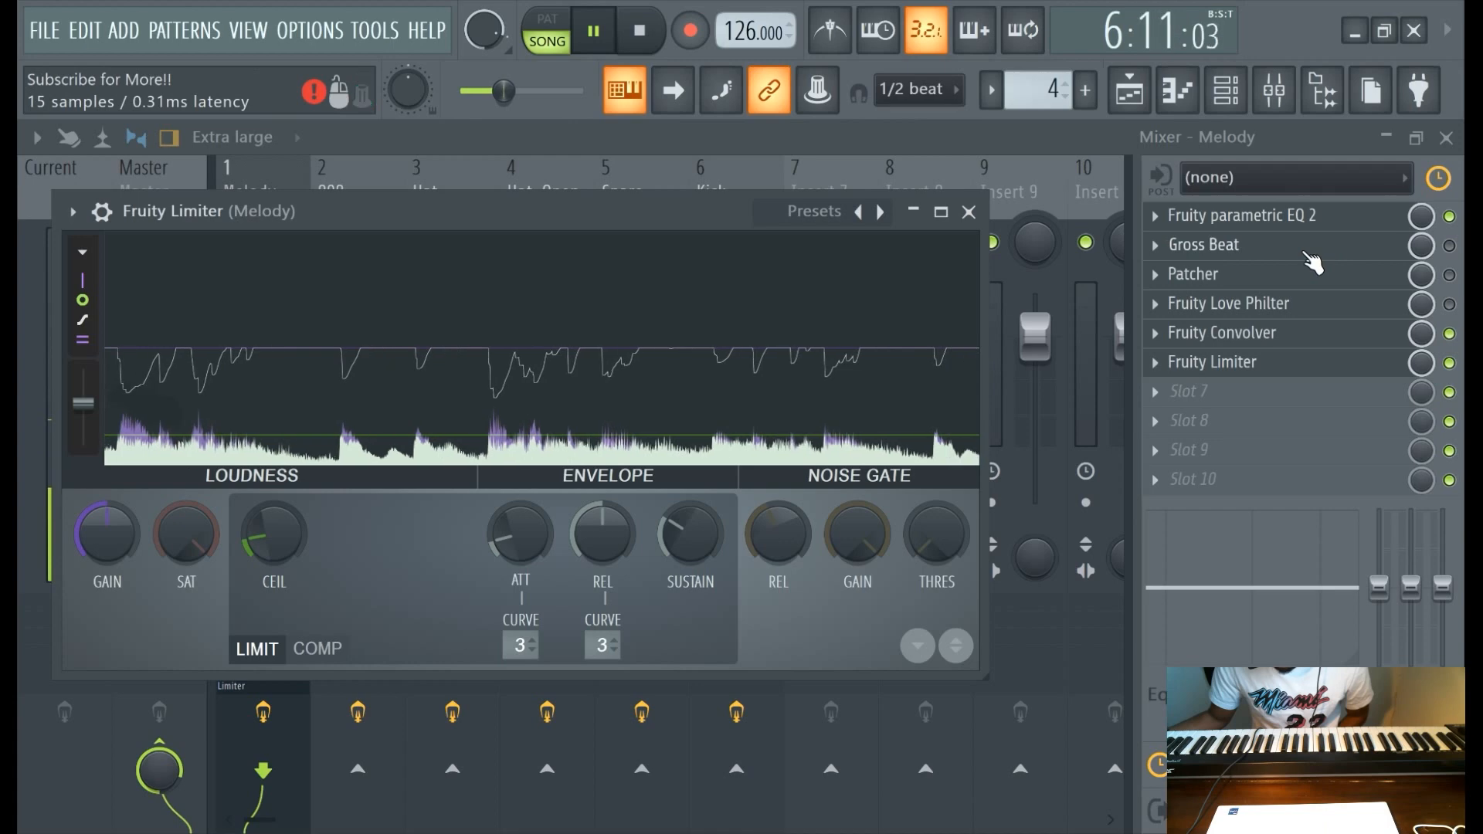
Enable Gross Beat on the Melody track and open its editor.
{"action": "left_click", "coordinate": [1449, 245]}
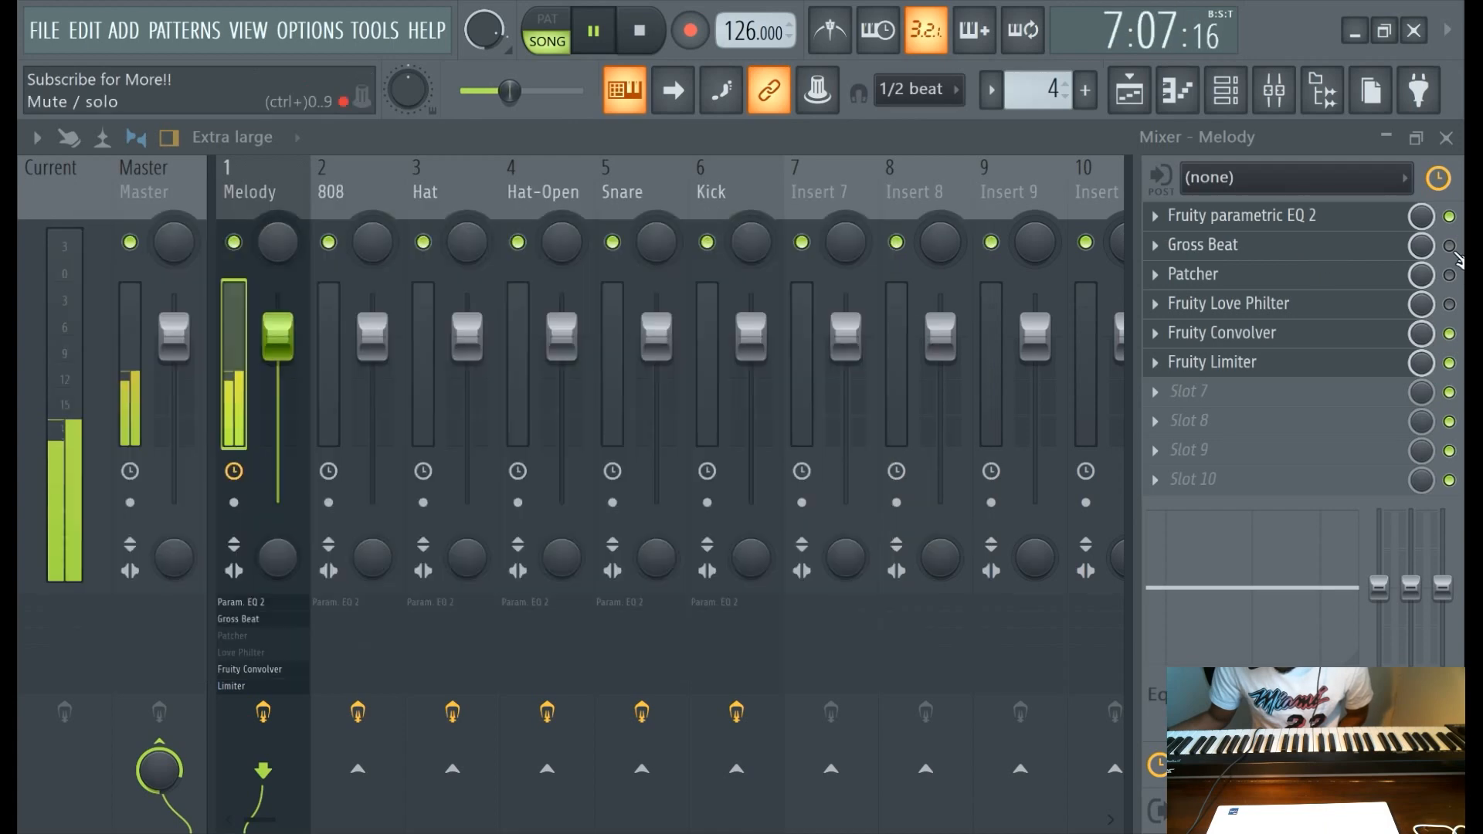
{"action": "left_click", "coordinate": [1322, 252]}
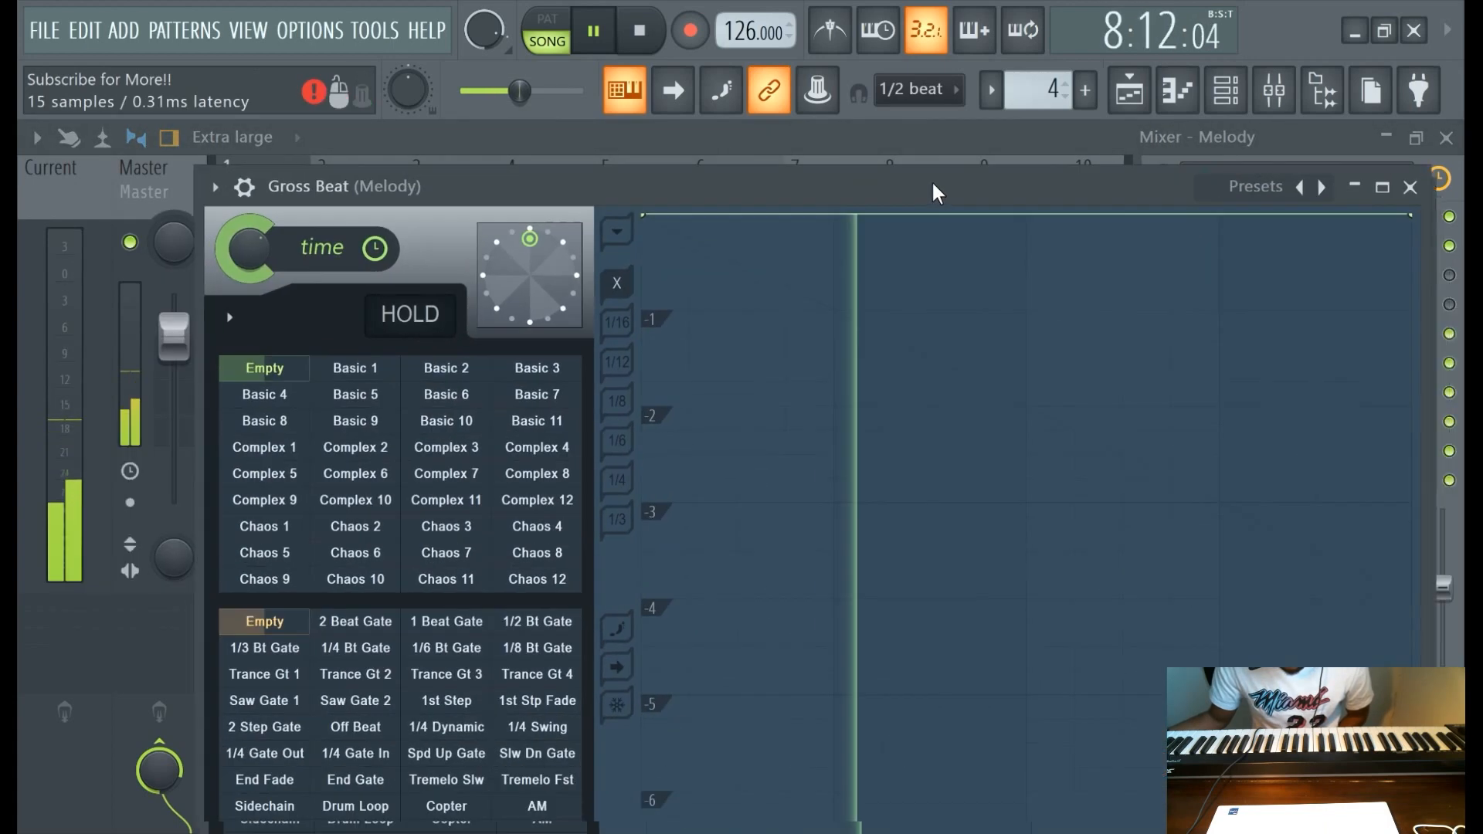
{"action": "left_click_drag", "start_coordinate": [952, 388], "coordinate": [933, 189]}
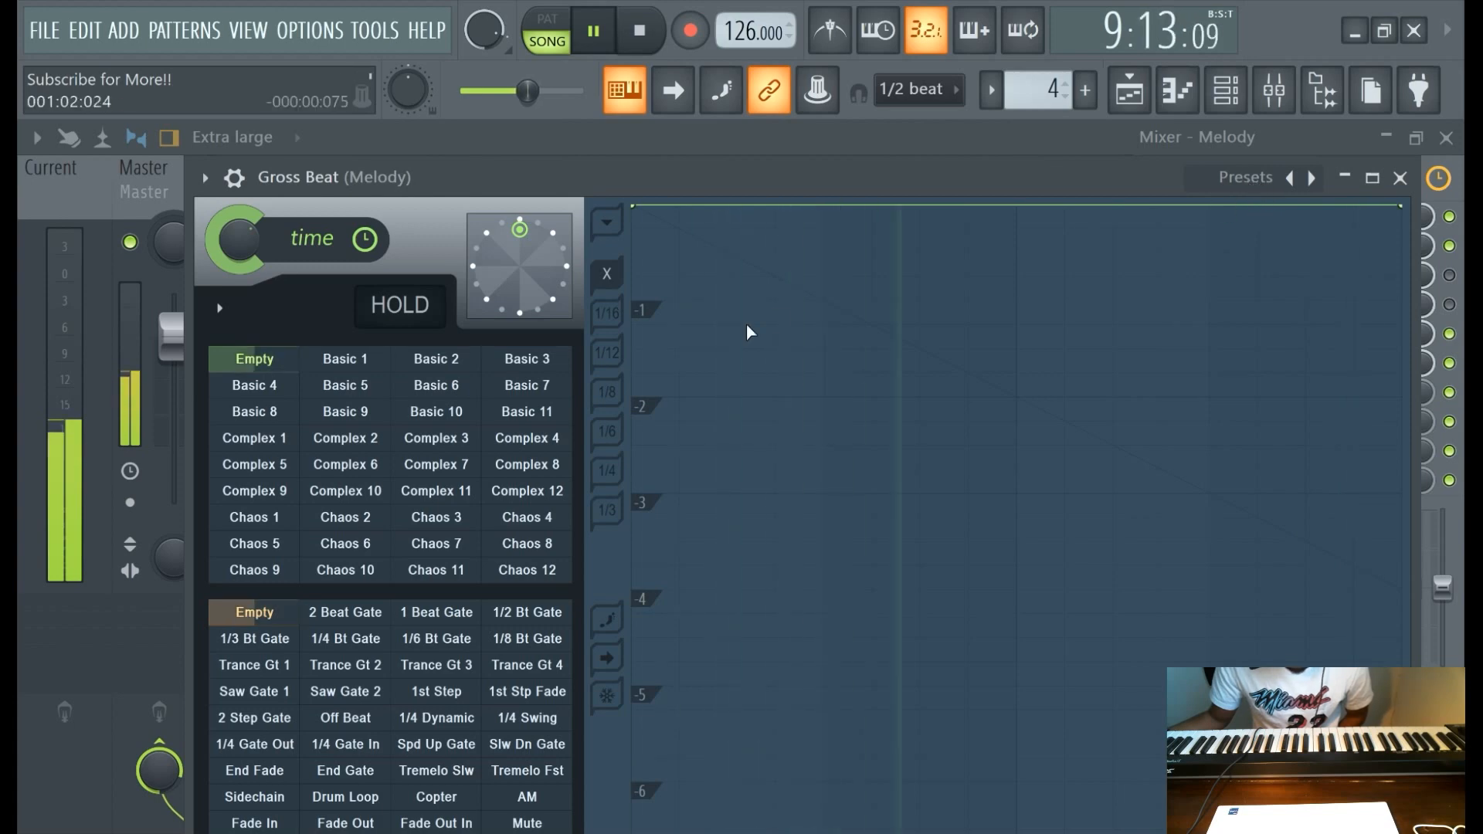
Choose the Basic 6 time slot in Gross Beat and flatten the small steps near the end of its curve.
{"action": "left_click", "coordinate": [379, 390]}
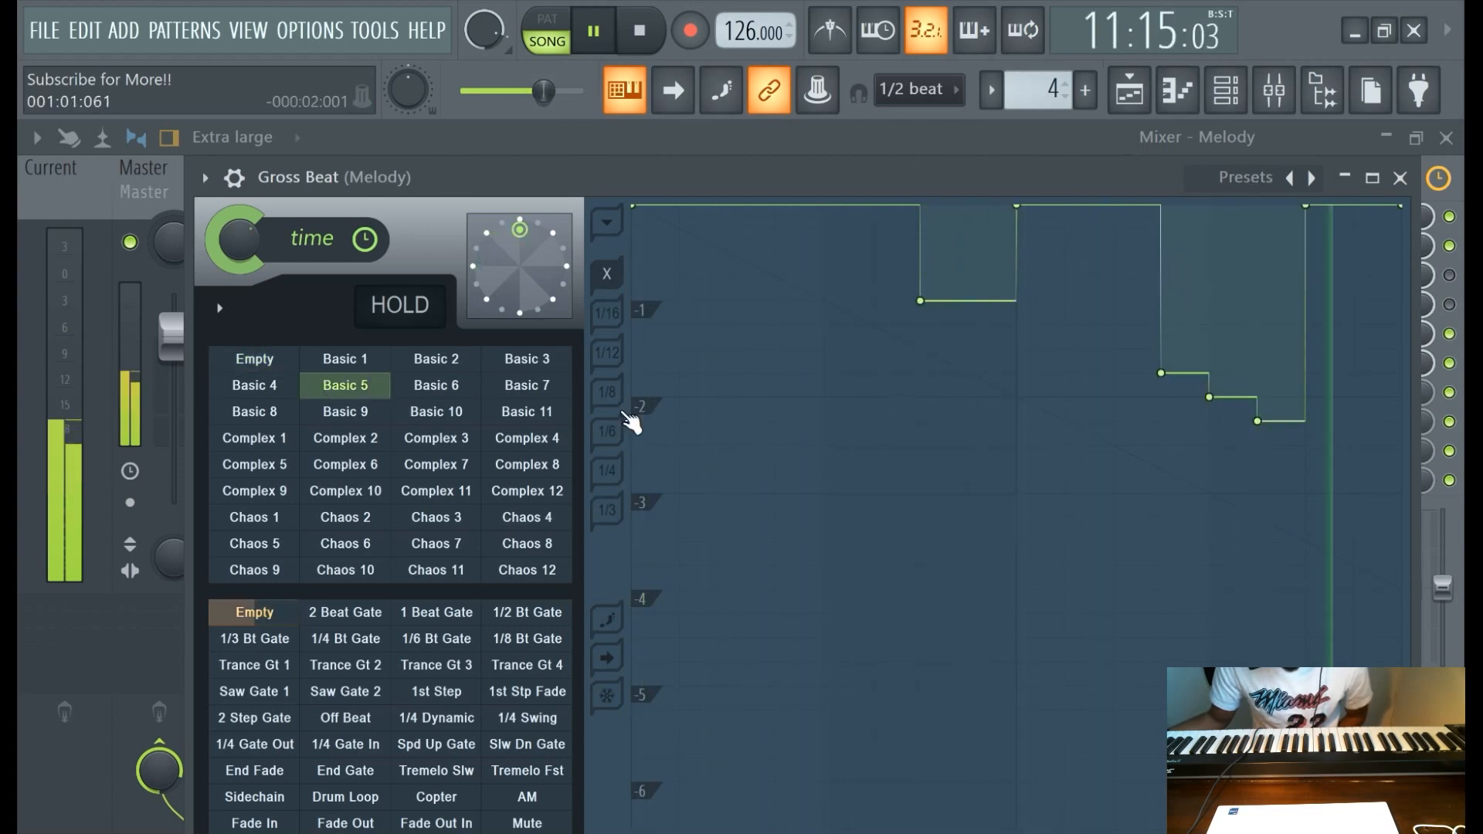
{"action": "left_click", "coordinate": [454, 391]}
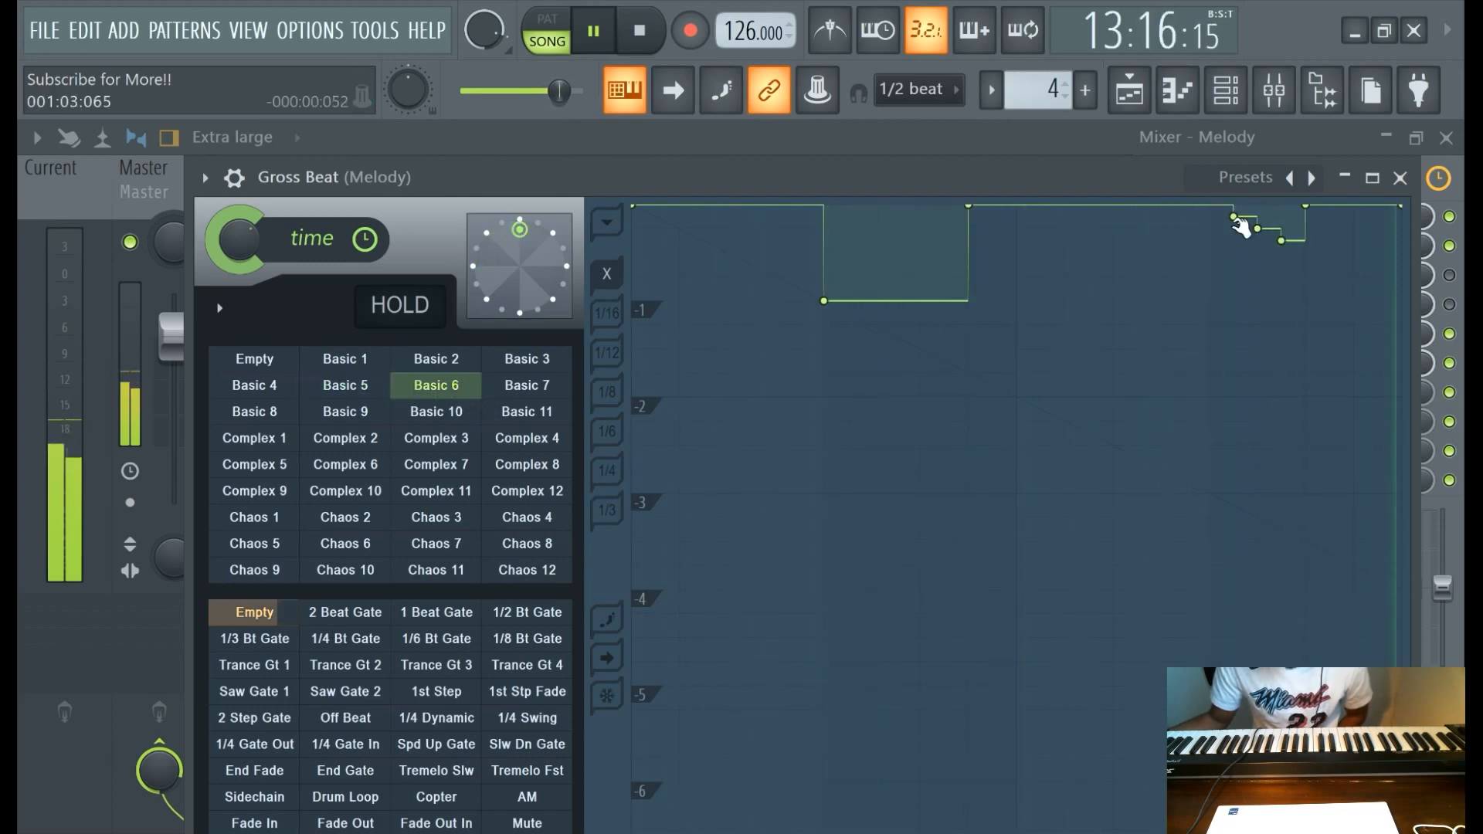
{"action": "left_click_drag", "start_coordinate": [1234, 216], "coordinate": [1267, 164]}
{"action": "left_click_drag", "start_coordinate": [1282, 239], "coordinate": [1276, 176]}
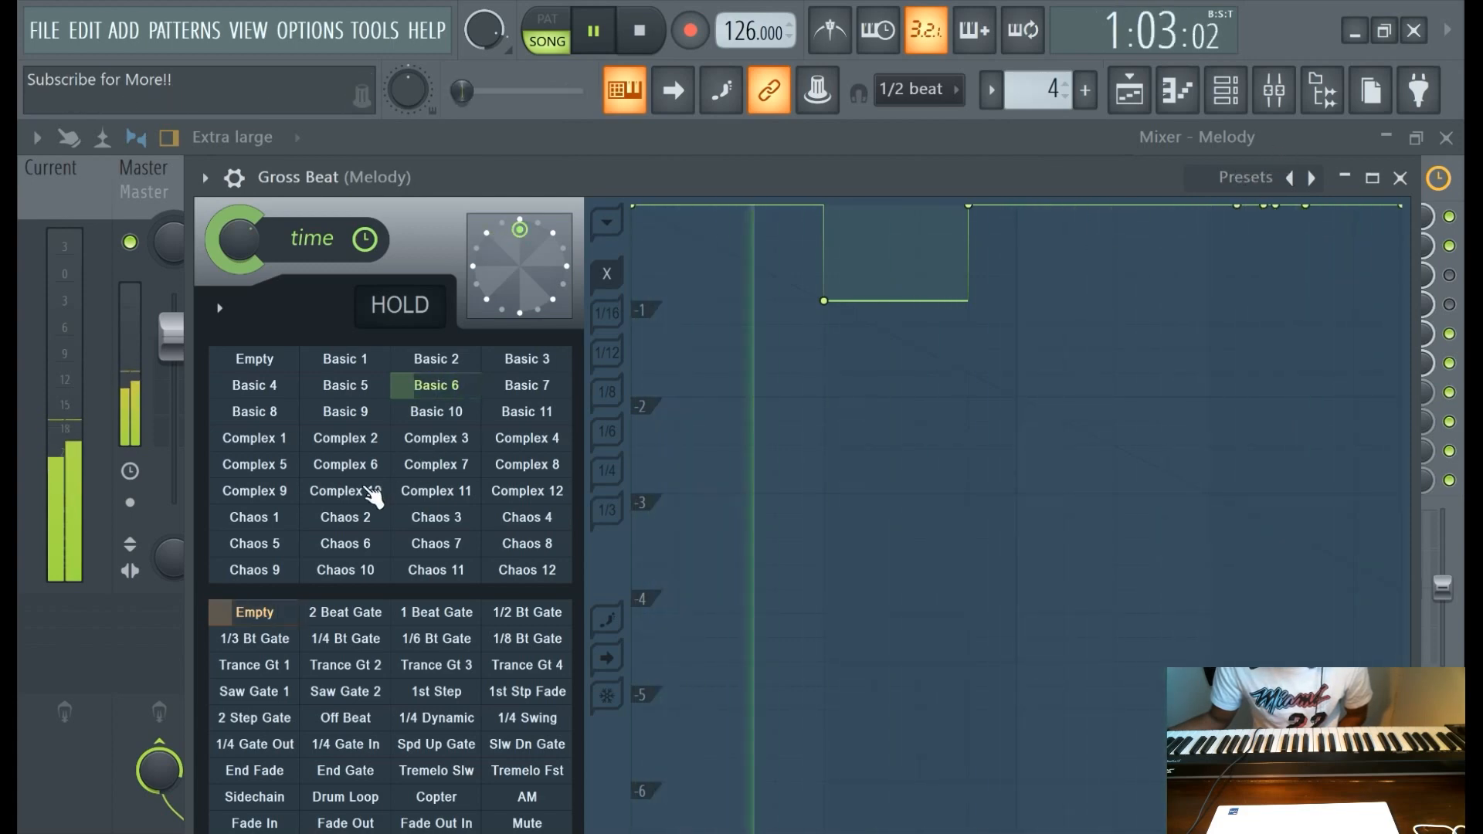
Audition the Complex 11, Complex 1 and Basic 8 time slots in Gross Beat on the playing melody.
{"action": "left_click", "coordinate": [432, 492]}
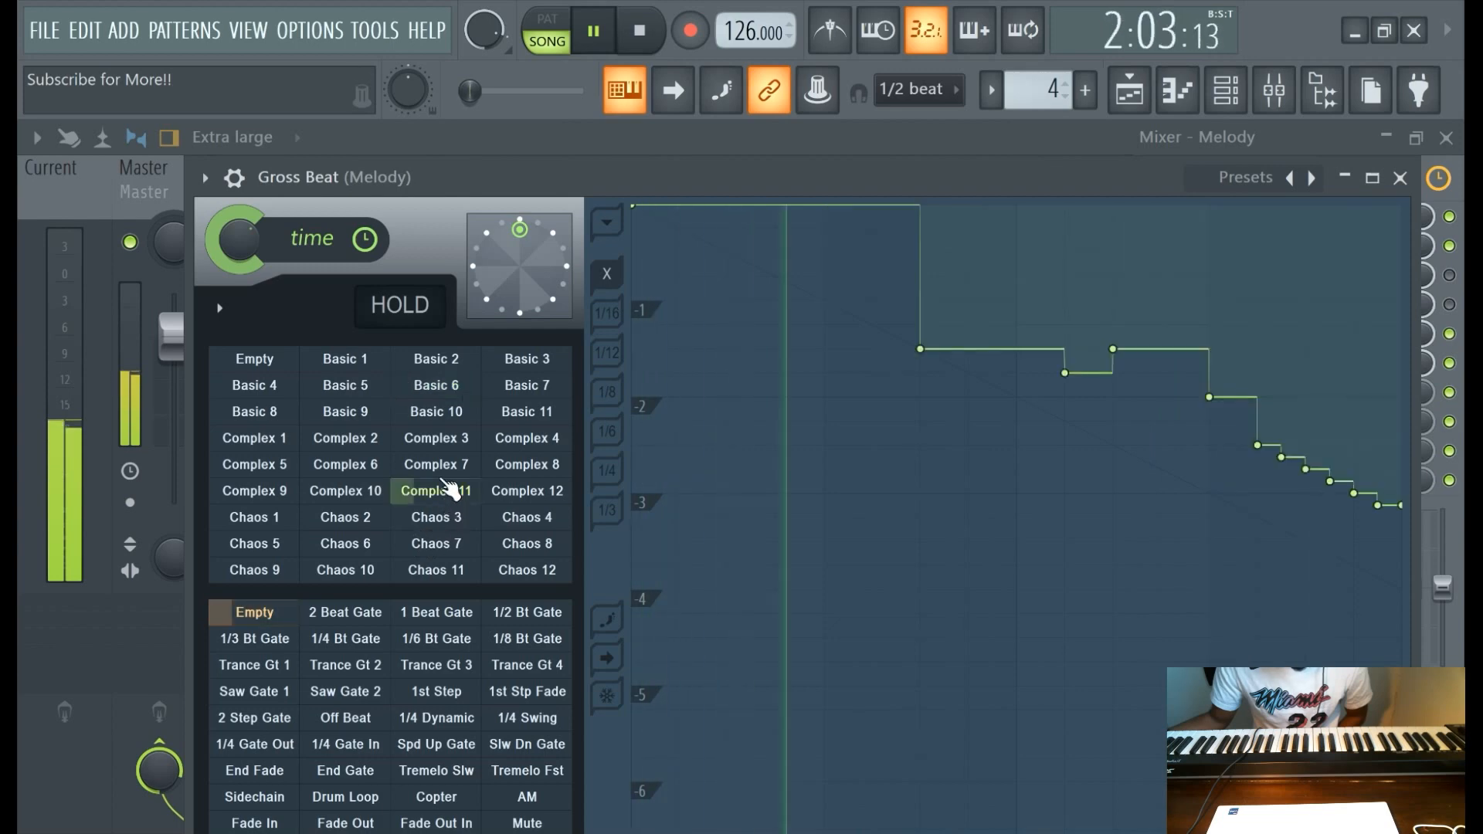
{"action": "left_click", "coordinate": [1262, 181]}
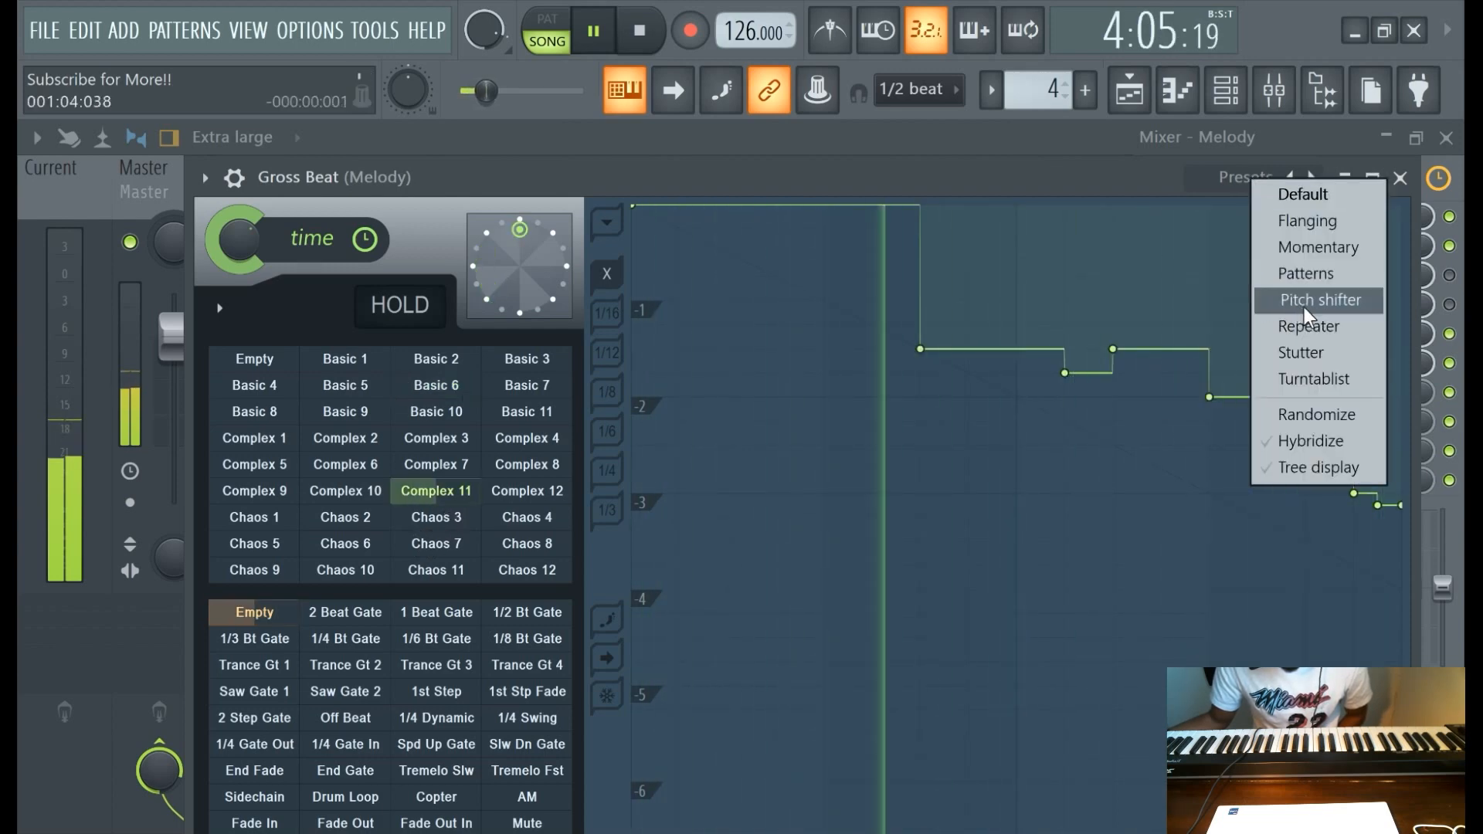
{"action": "left_click", "coordinate": [362, 477]}
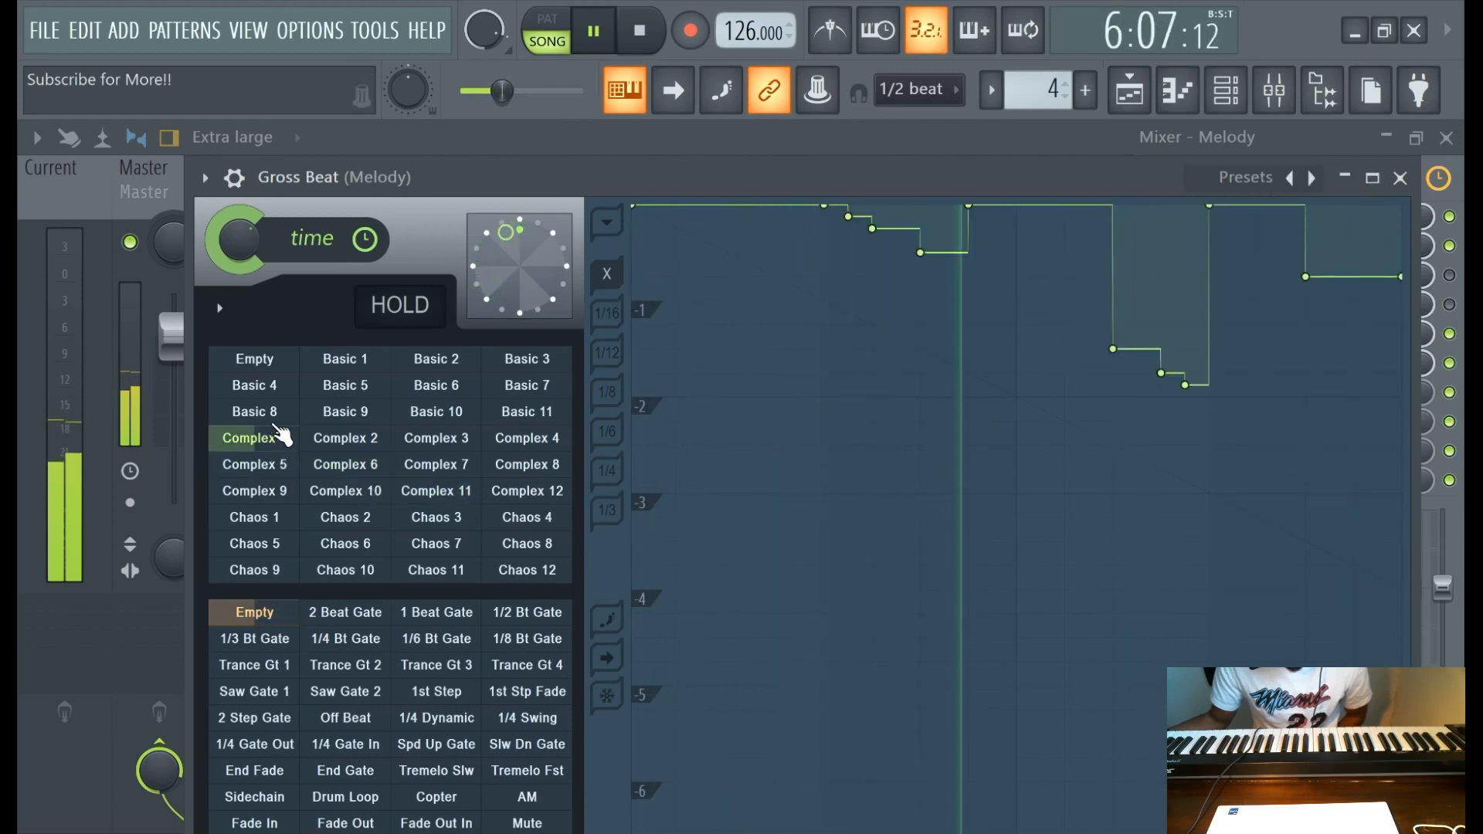
{"action": "left_click", "coordinate": [279, 436]}
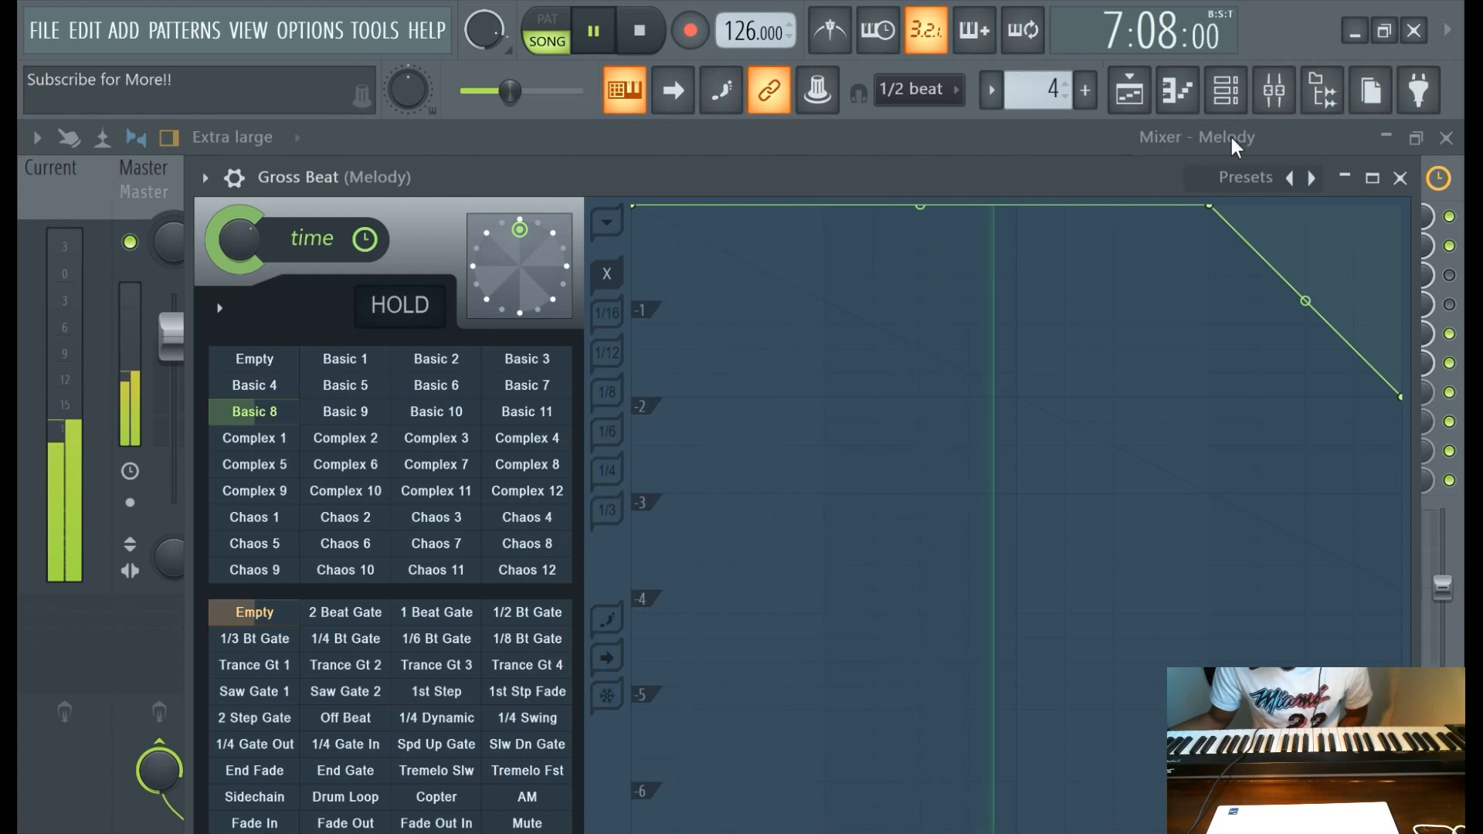
Load the Pitch shifter preset in Gross Beat and audition its -7, -6, -3 and +2 time slots.
{"action": "left_click", "coordinate": [1256, 180]}
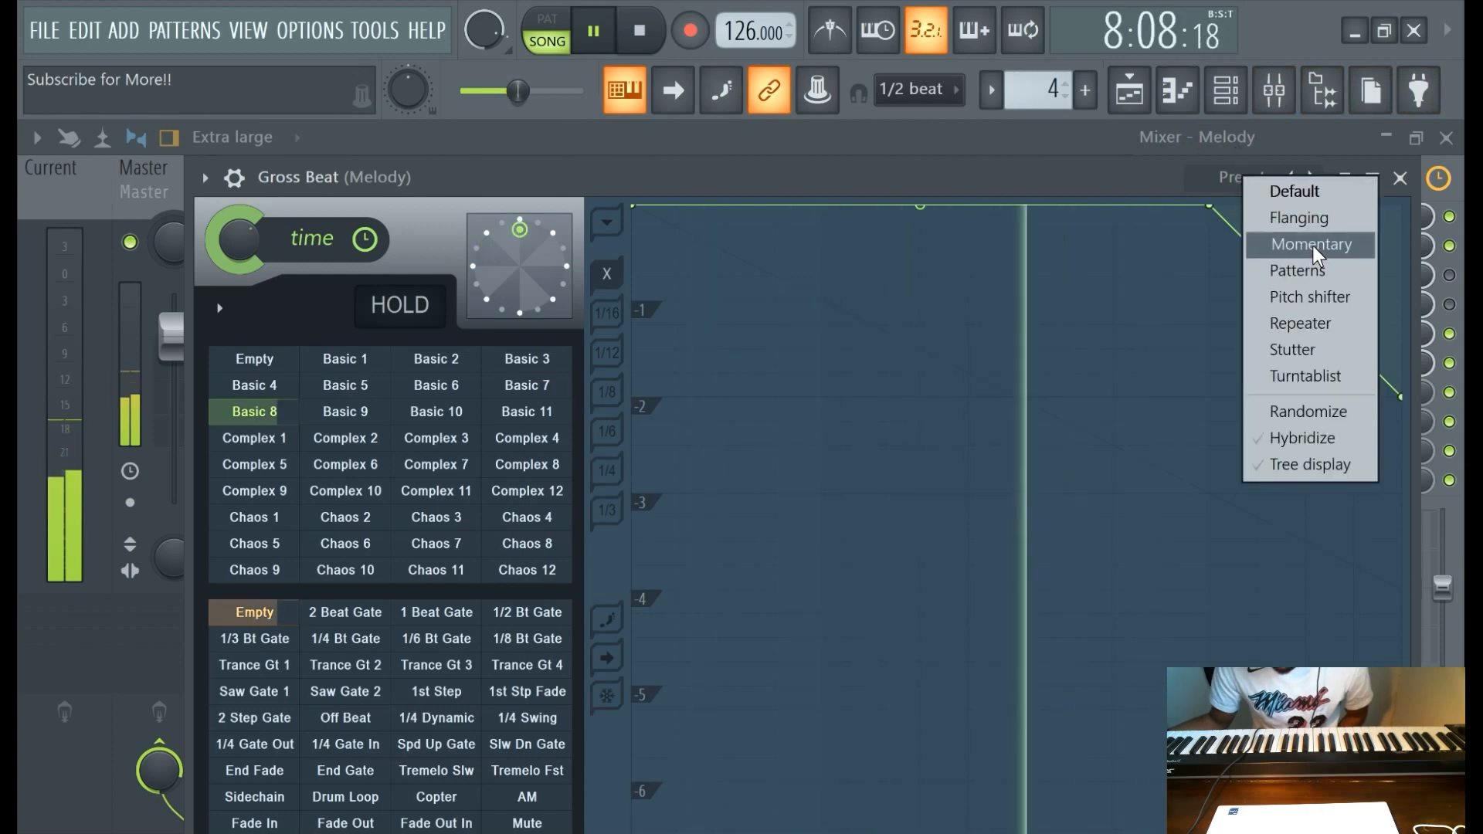
{"action": "left_click", "coordinate": [1335, 306]}
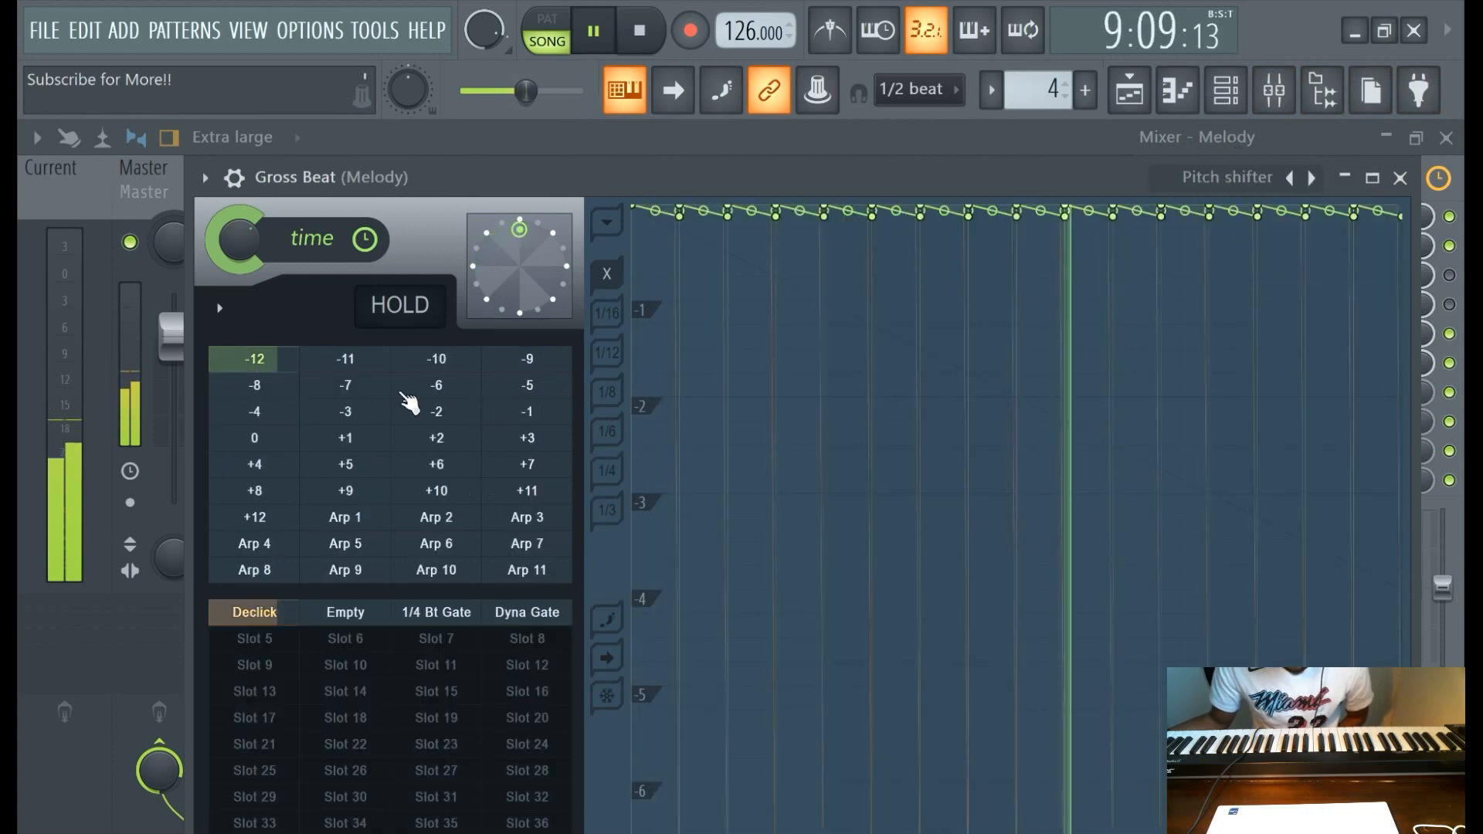
{"action": "left_click", "coordinate": [382, 392]}
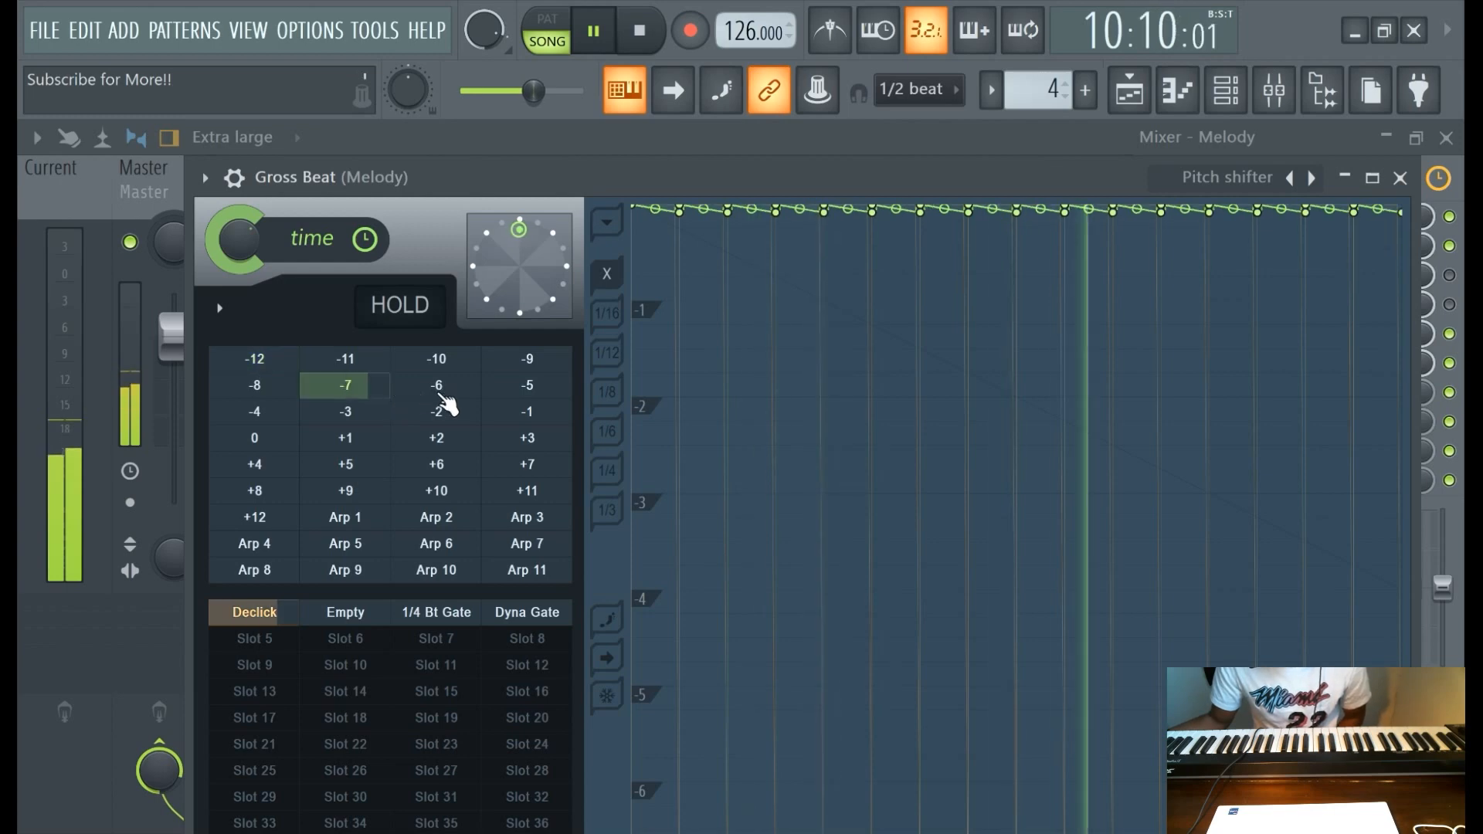
{"action": "left_click", "coordinate": [443, 393]}
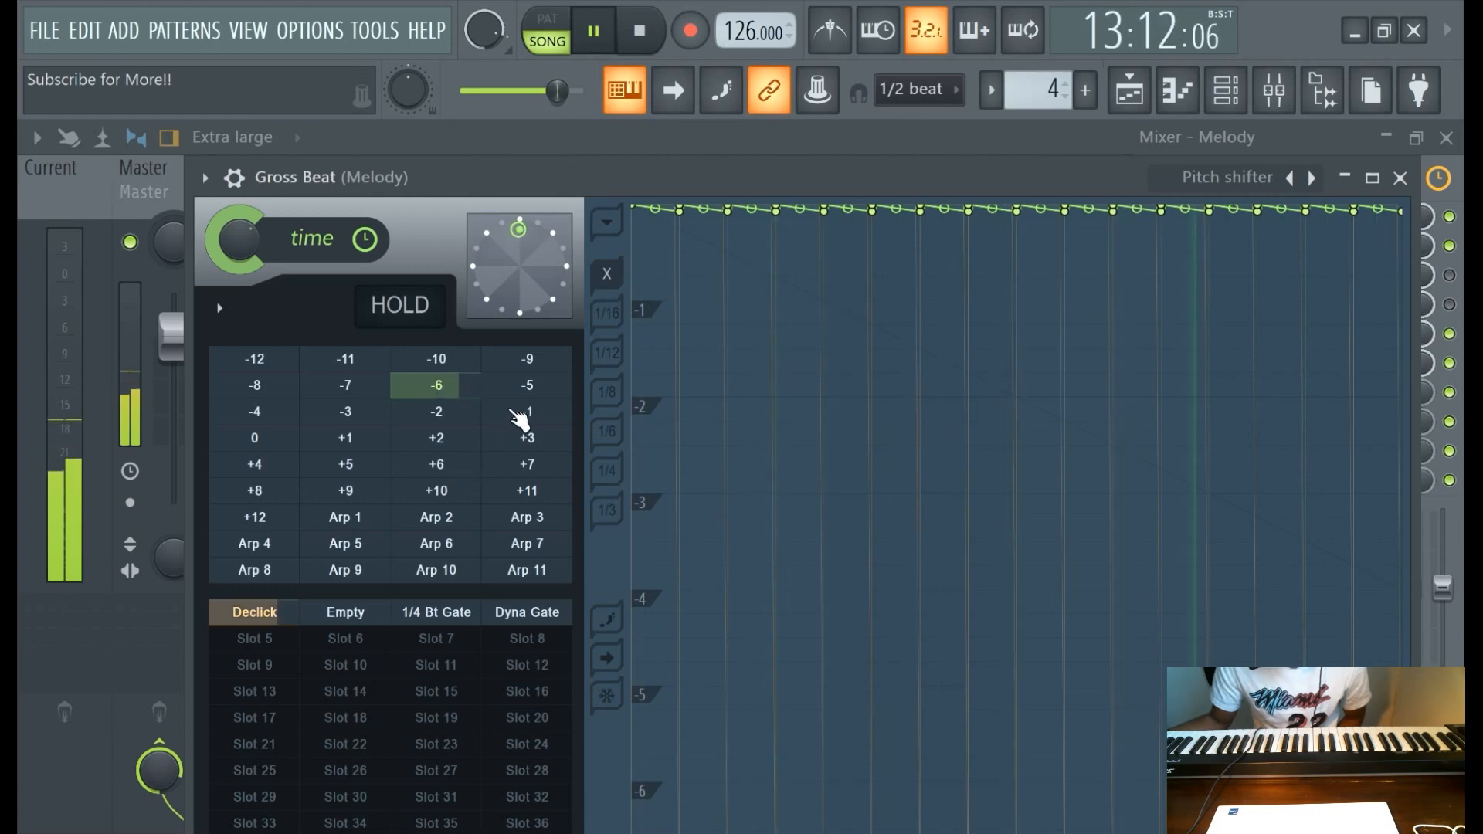
{"action": "left_click", "coordinate": [377, 417]}
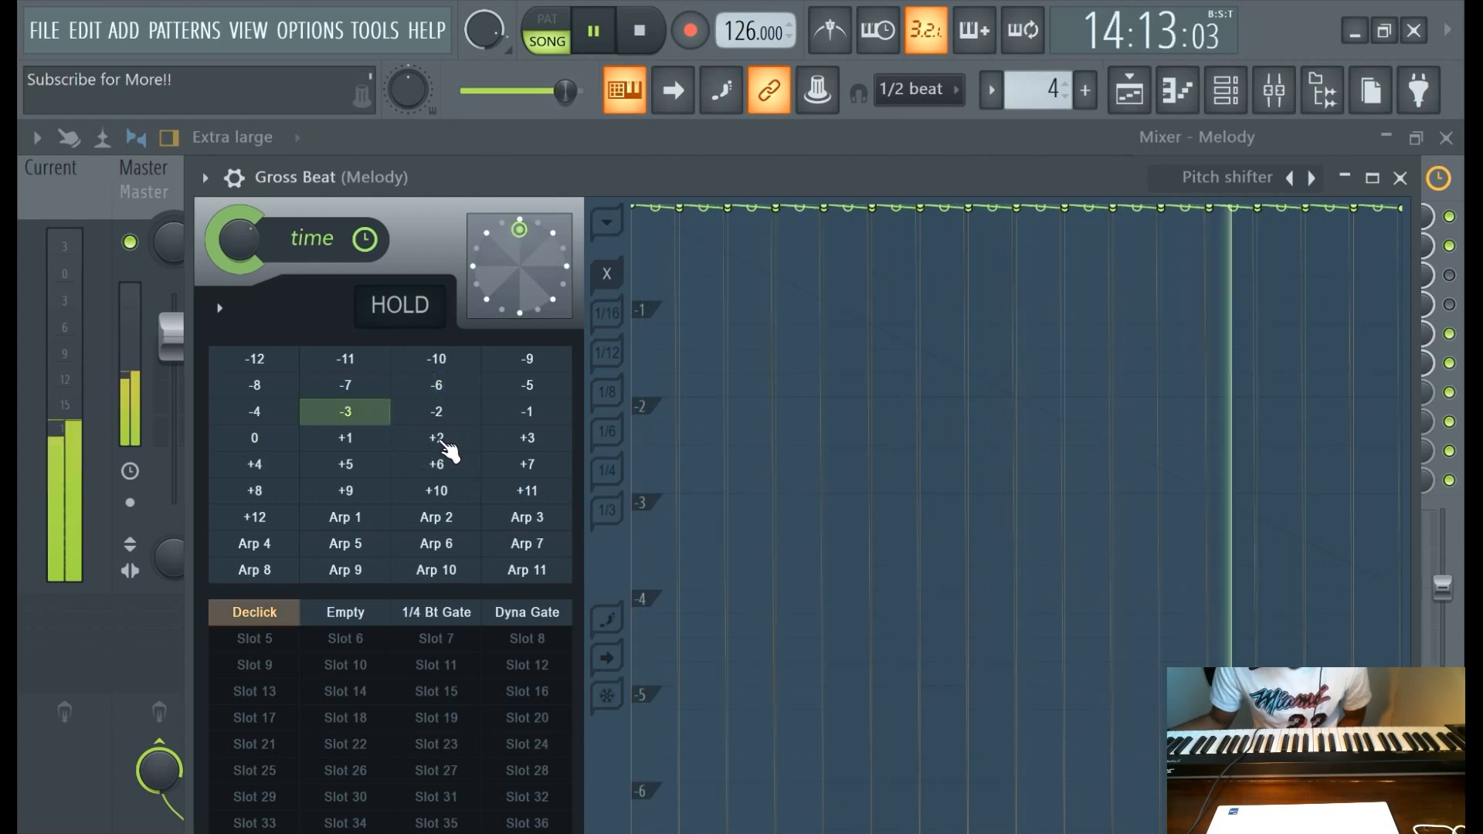
{"action": "left_click", "coordinate": [439, 440]}
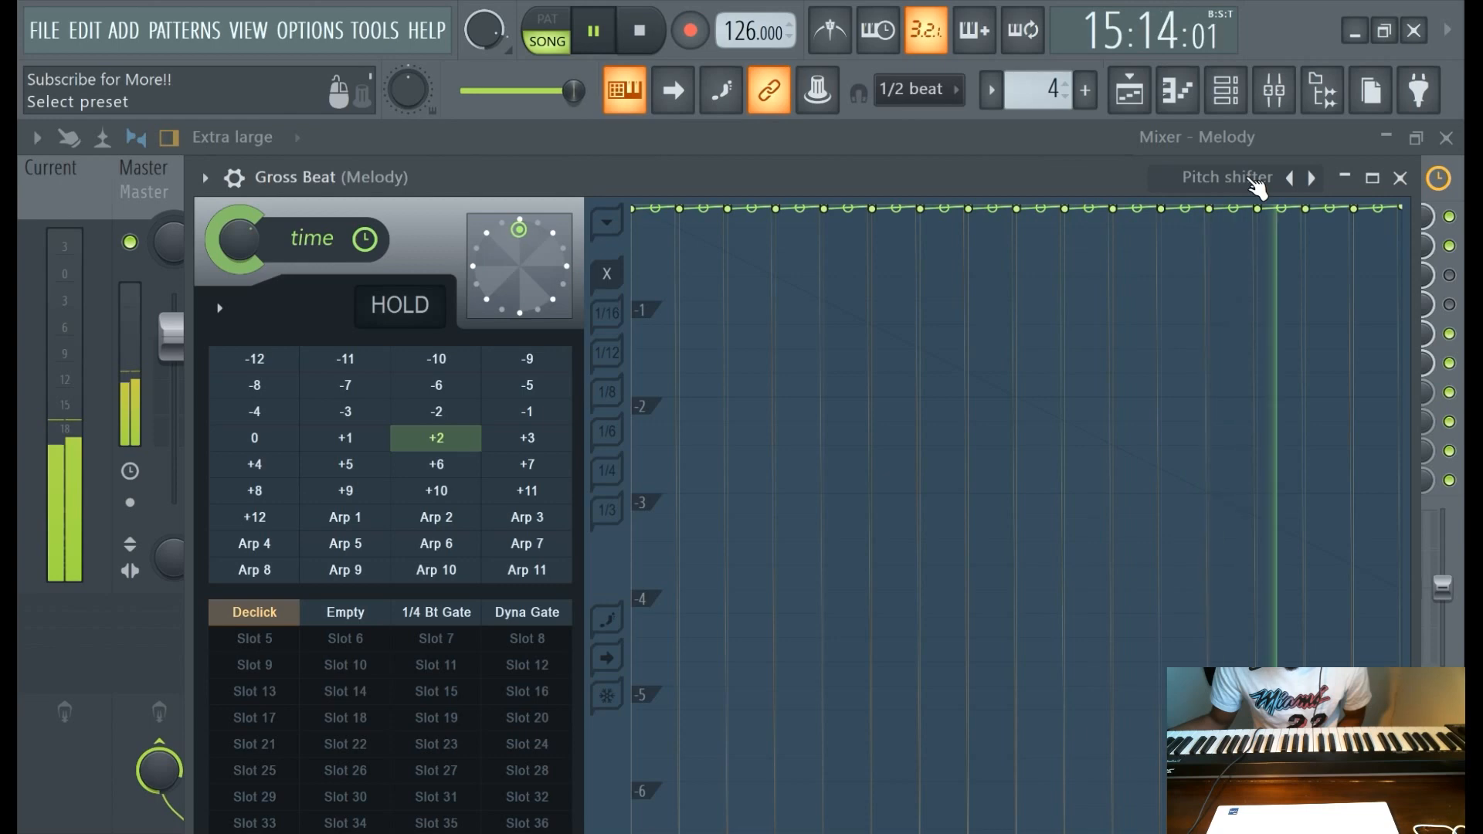
Load the Flanging preset in Gross Beat and choose the WishWash time slot.
{"action": "left_click", "coordinate": [1259, 188]}
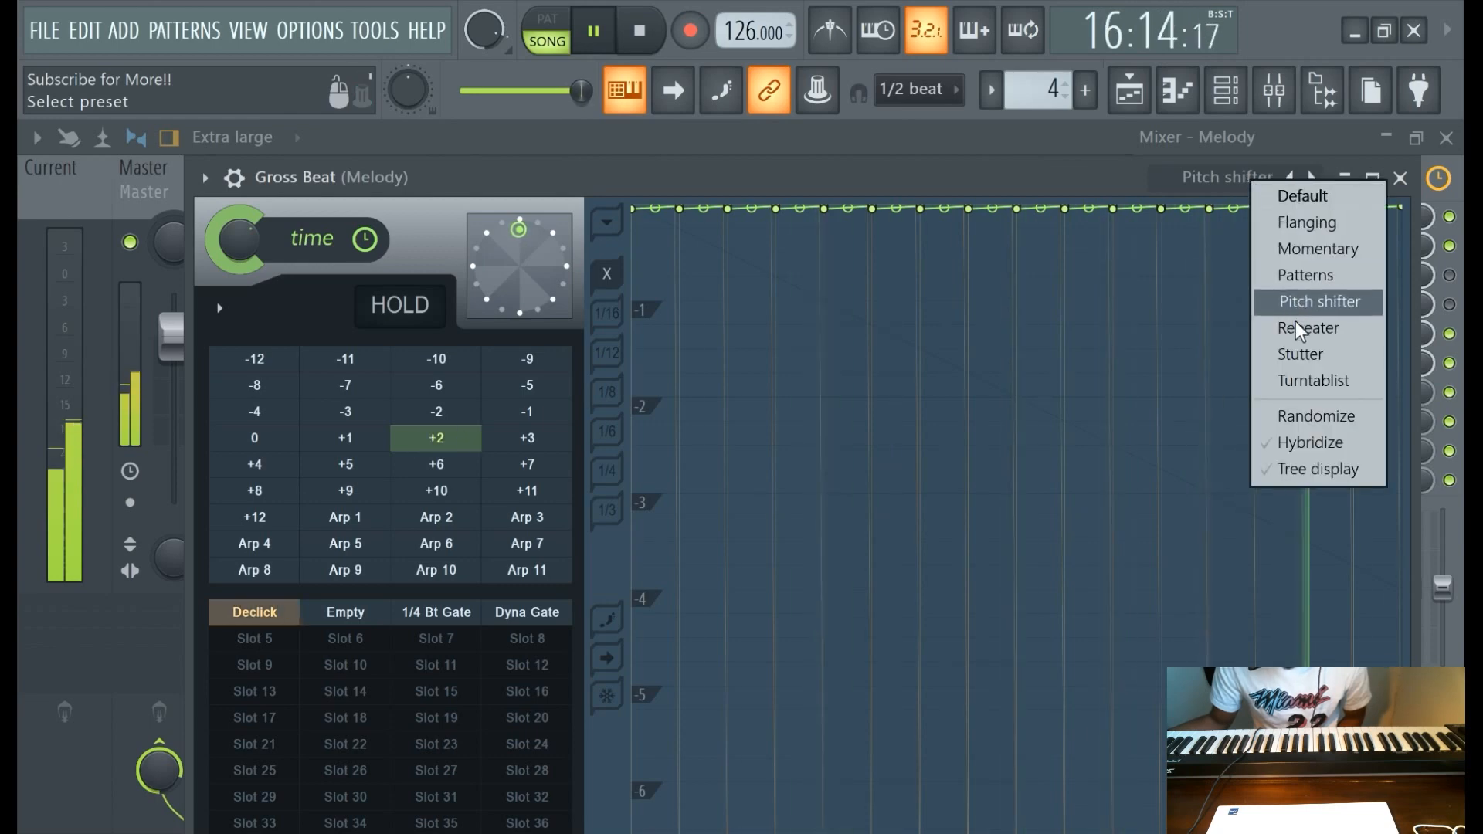
{"action": "left_click", "coordinate": [1308, 223]}
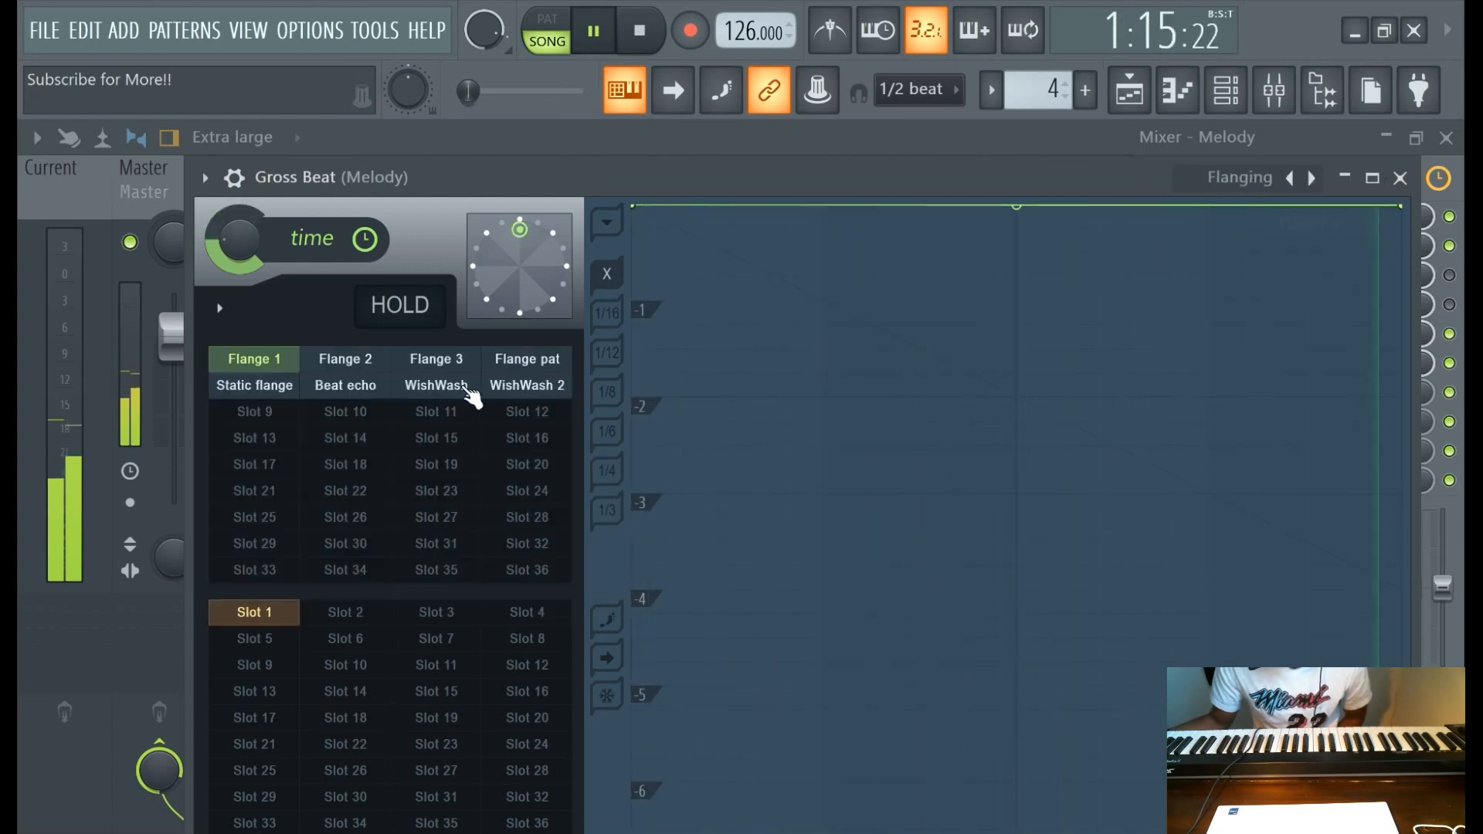
{"action": "left_click", "coordinate": [453, 386]}
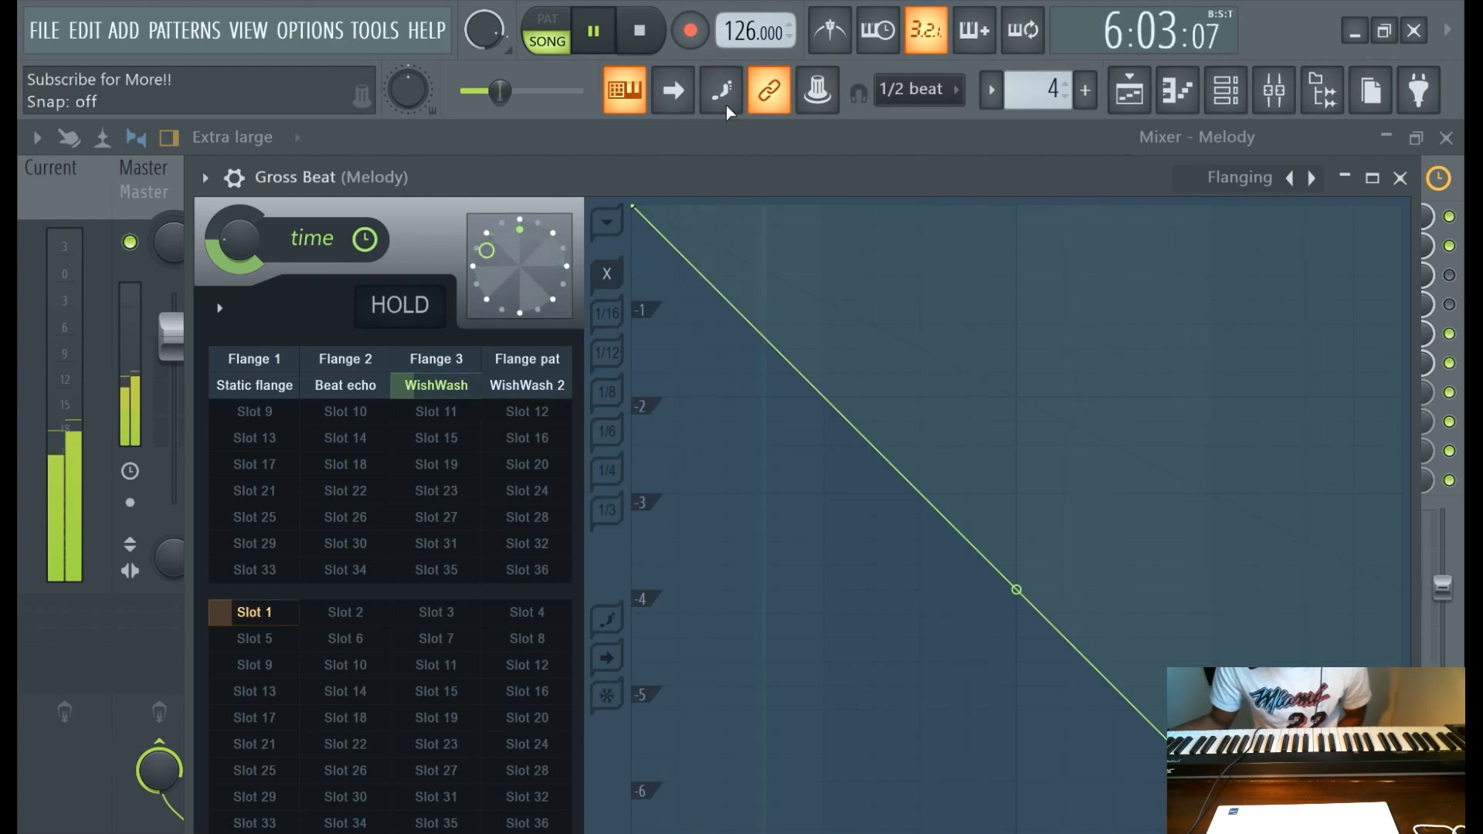
Stop playback, disable Gross Beat on the Melody track and bring up the playlist.
{"action": "left_click", "coordinate": [660, 38]}
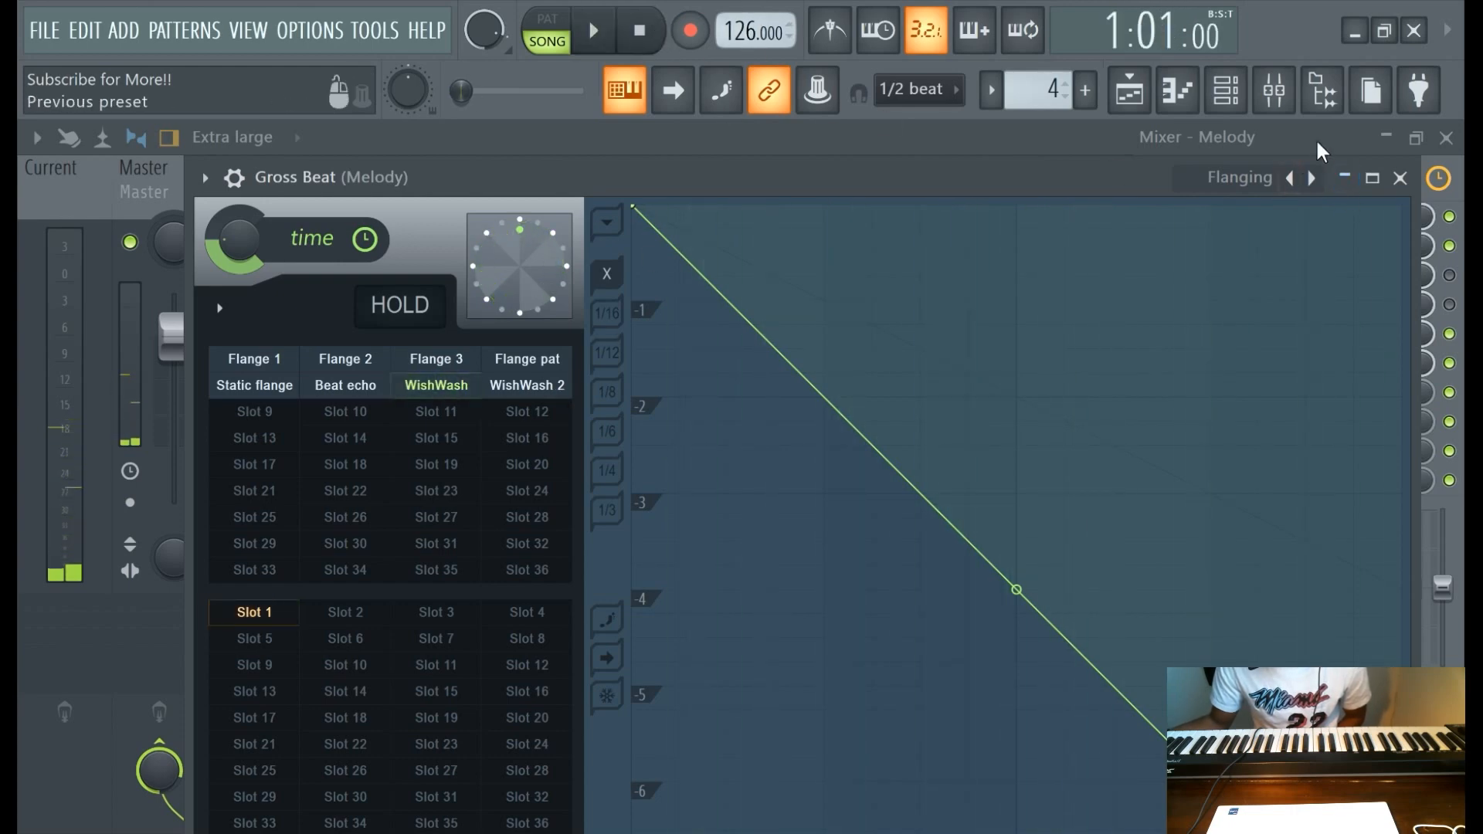
{"action": "left_click", "coordinate": [1345, 177]}
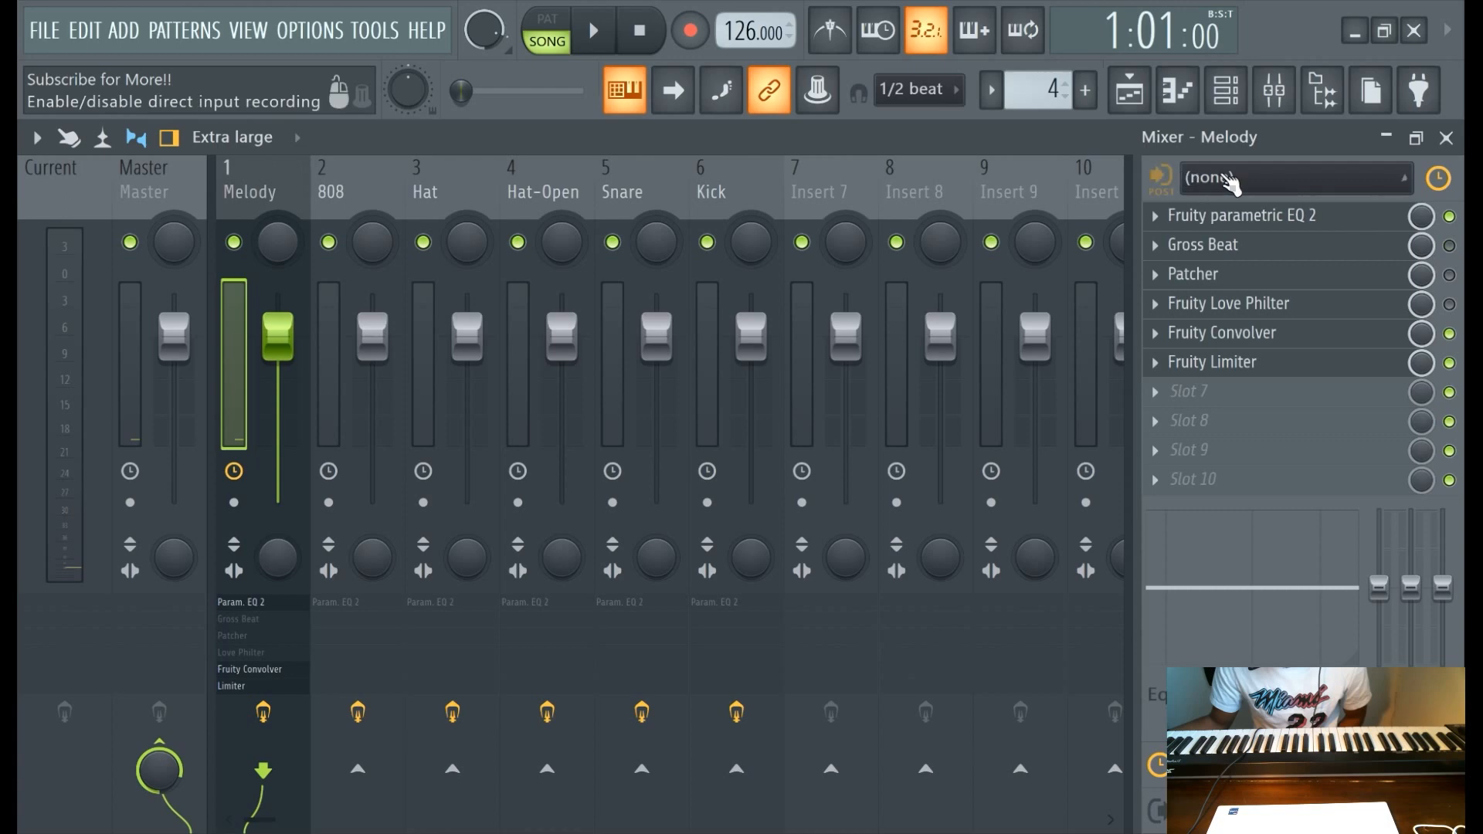
{"action": "left_click", "coordinate": [1131, 102]}
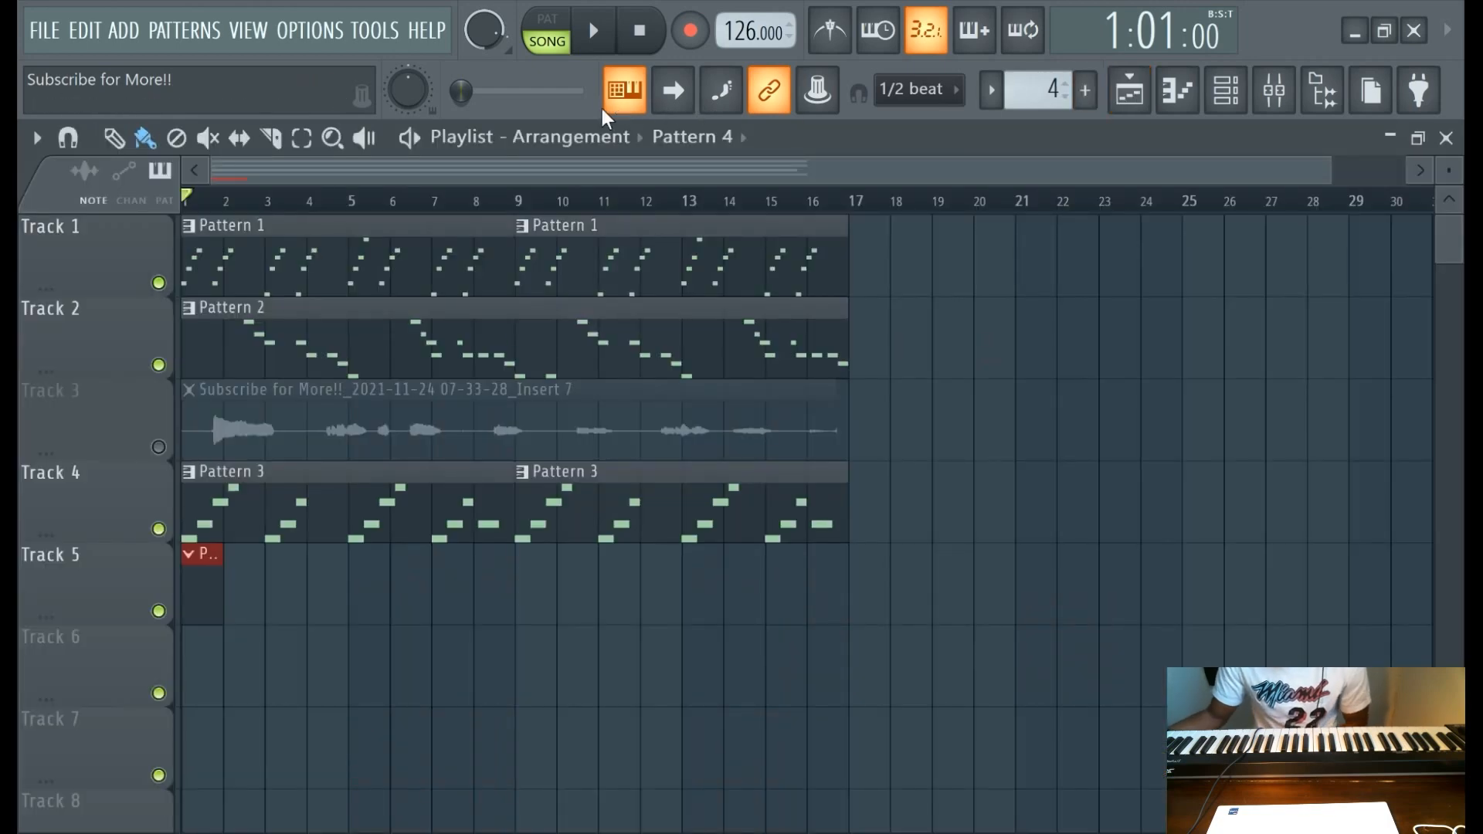